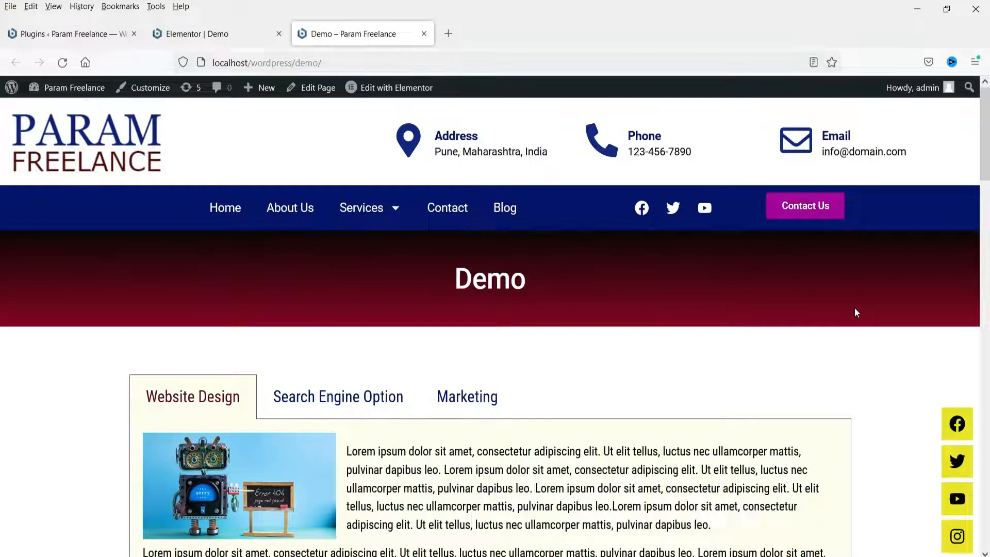
- Examine the Website Design, Search Engine Option and Marketing contents of the horizontal tabs on the Demo page
scroll(330, 264, "down", 3)
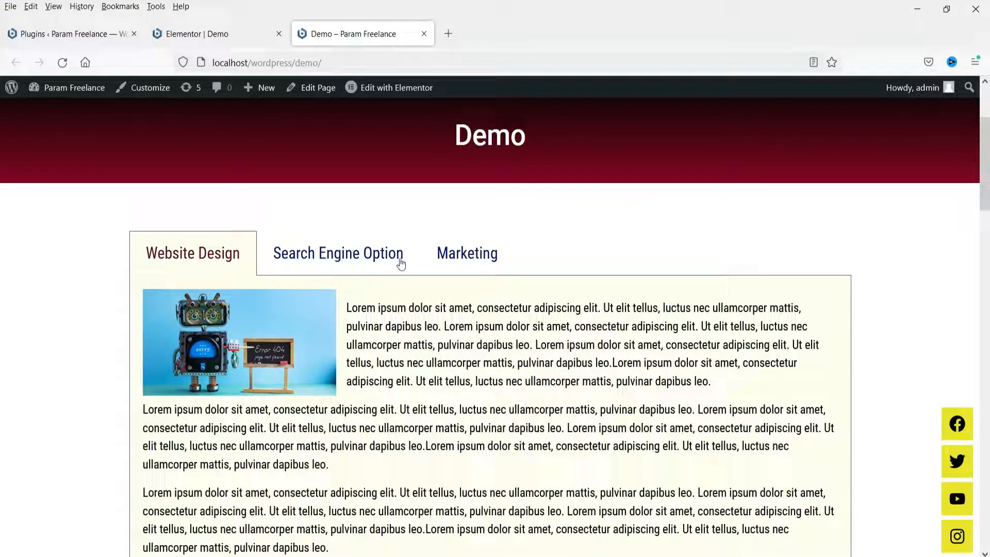
left_click(353, 257)
left_click(453, 251)
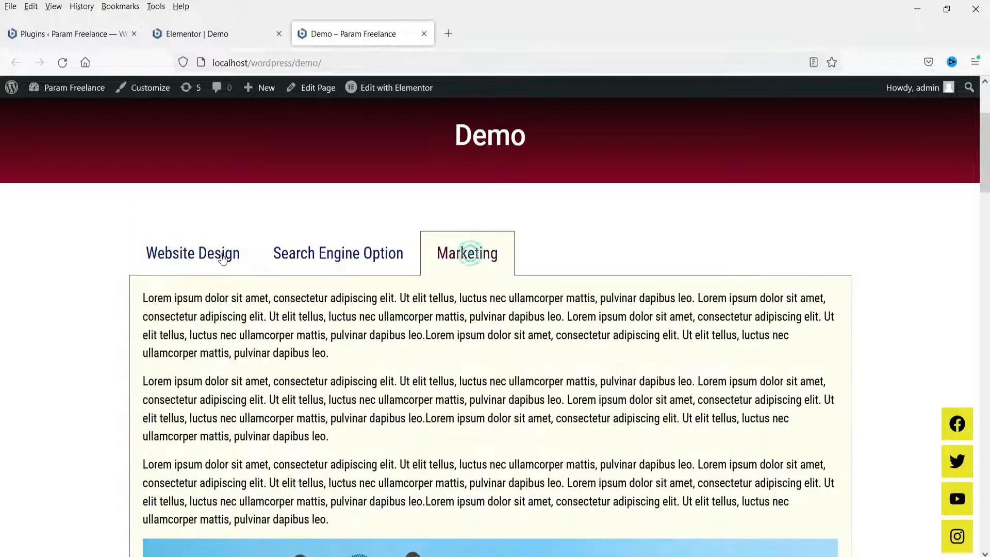
left_click(201, 251)
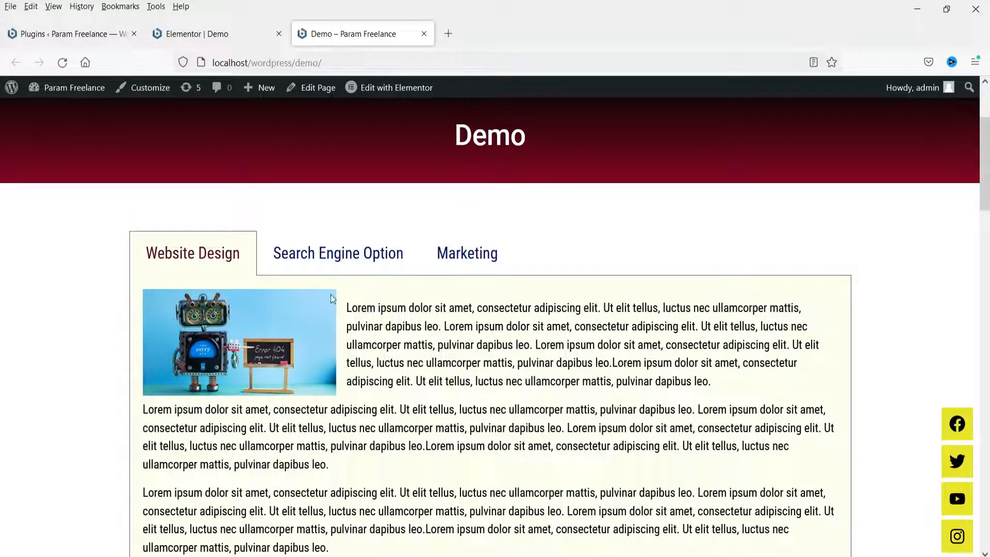
left_click(340, 264)
scroll(626, 344, "down", 9)
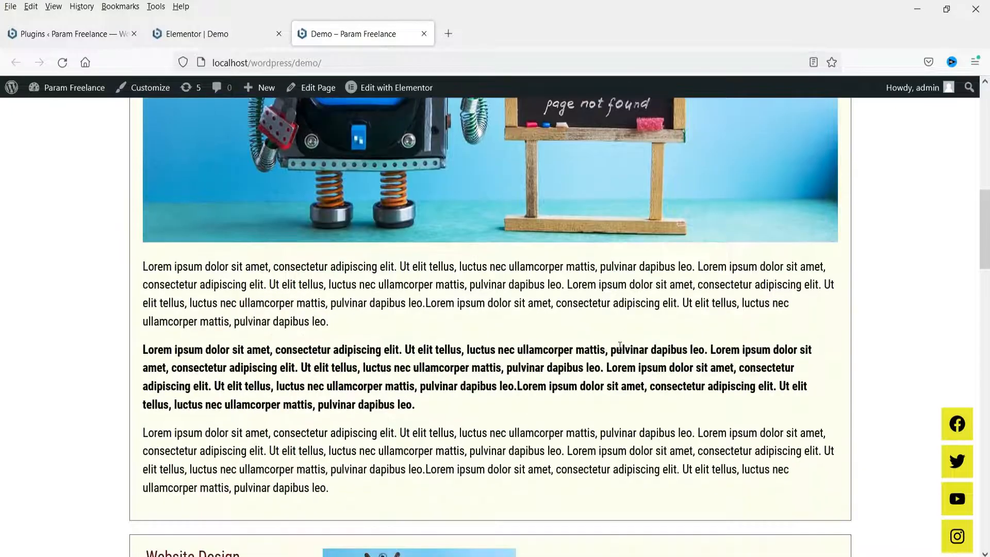
scroll(619, 345, "up", 9)
left_click(464, 252)
scroll(464, 252, "down", 3)
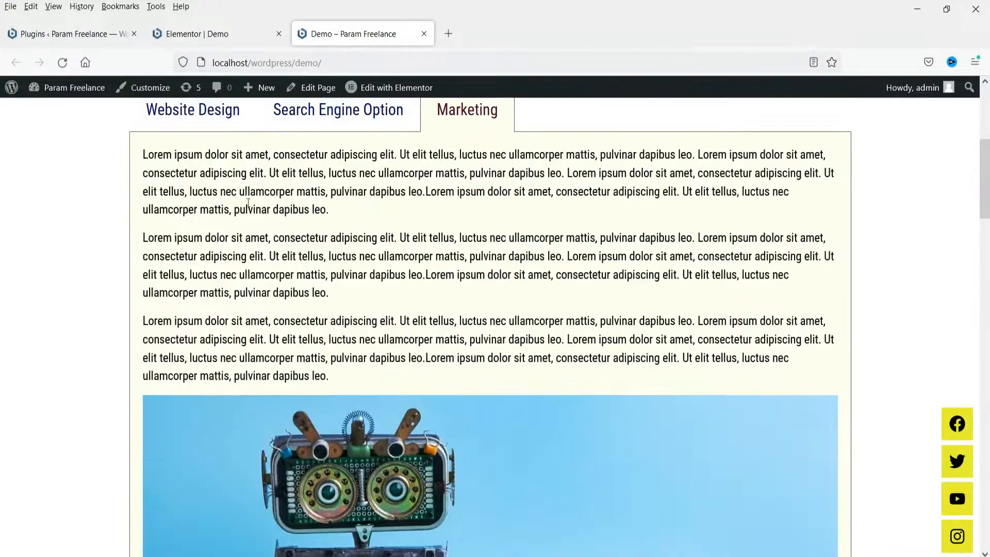
left_click(179, 115)
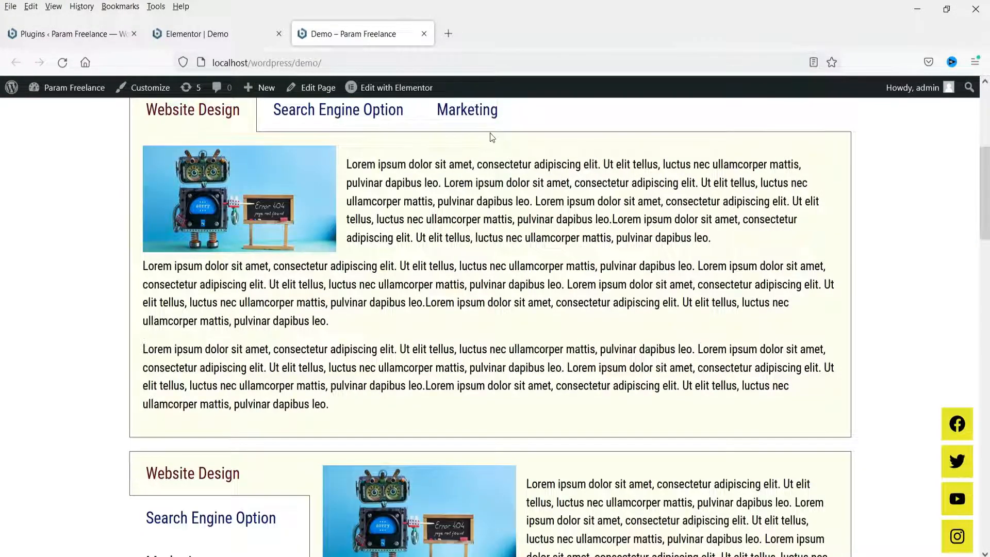
- Examine each tab of the plain vertical tabs block, from Website Design through Search Engine Option to Marketing
scroll(57, 225, "down", 7)
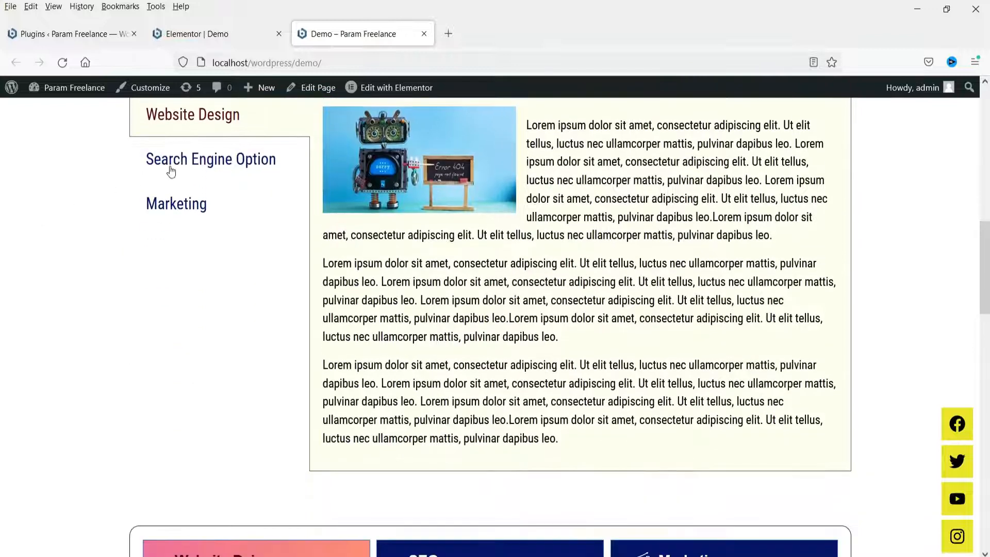
left_click(185, 160)
left_click(184, 203)
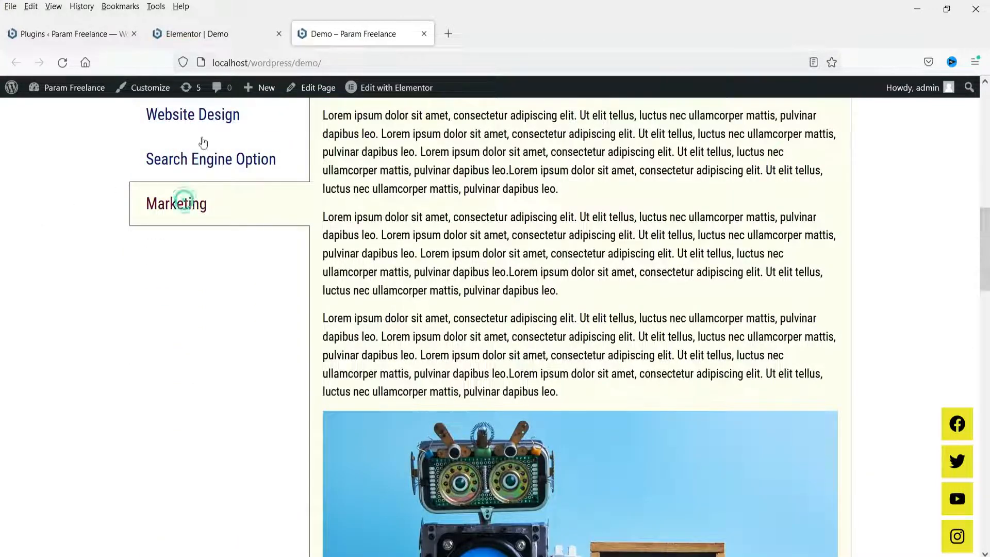
left_click(204, 135)
left_click(204, 129)
scroll(206, 134, "up", 2)
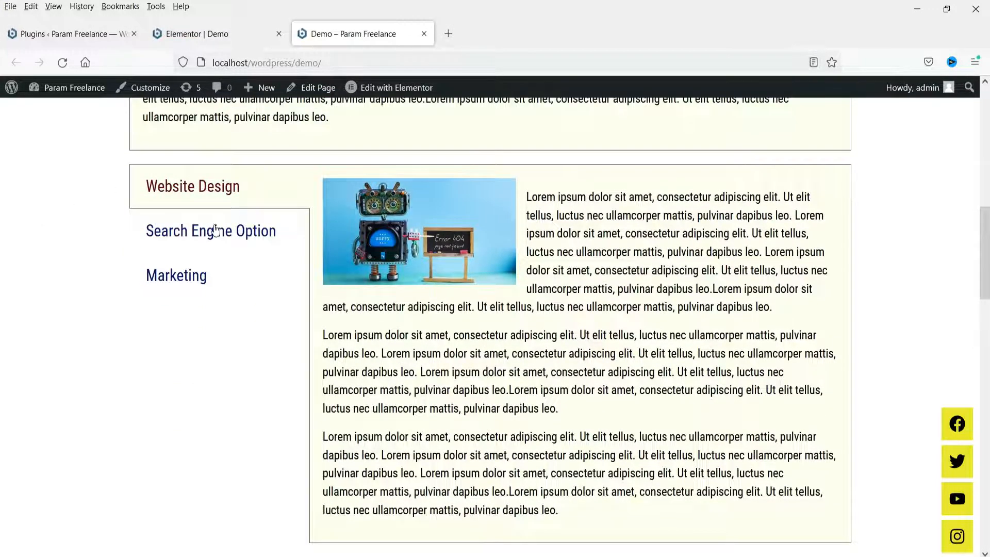
left_click(245, 233)
left_click(194, 275)
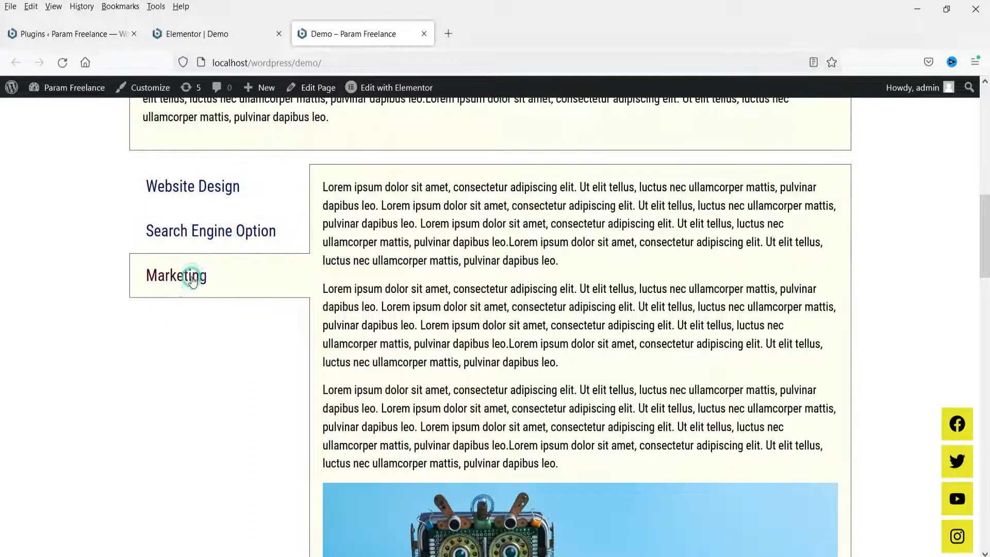
left_click(214, 189)
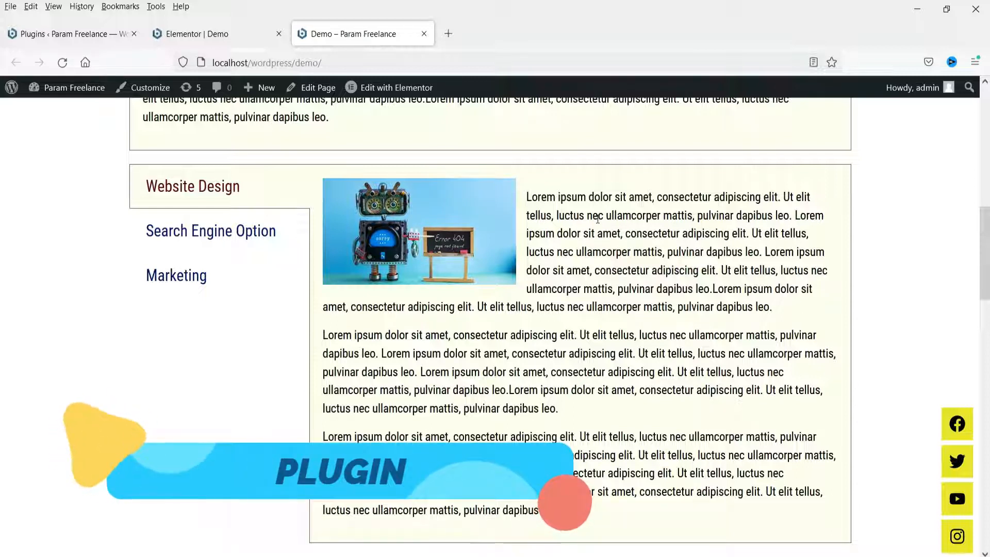
- Examine the gradient-styled horizontal tabs by switching between the Website Deisgn, SEO and Marketing contents
scroll(597, 218, "down", 7)
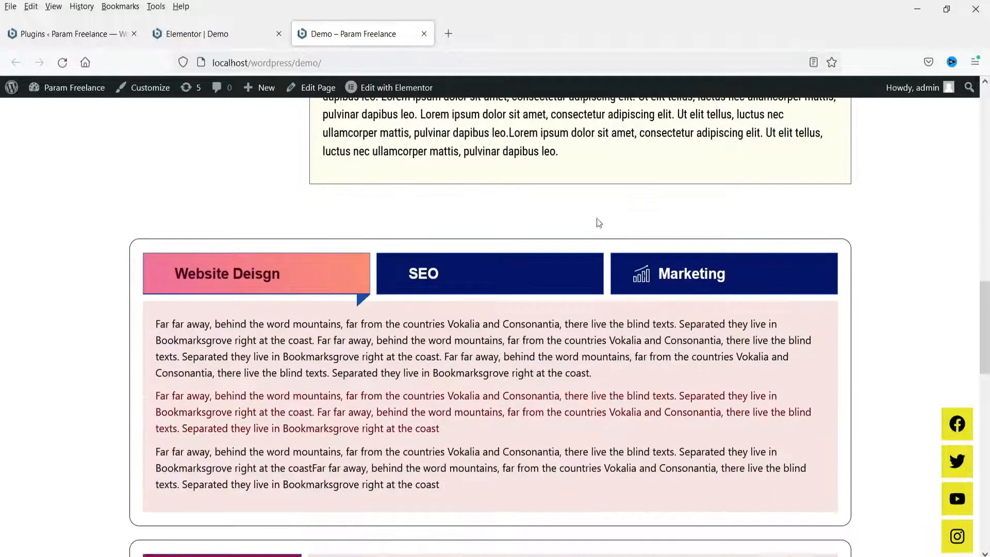
scroll(27, 256, "down", 3)
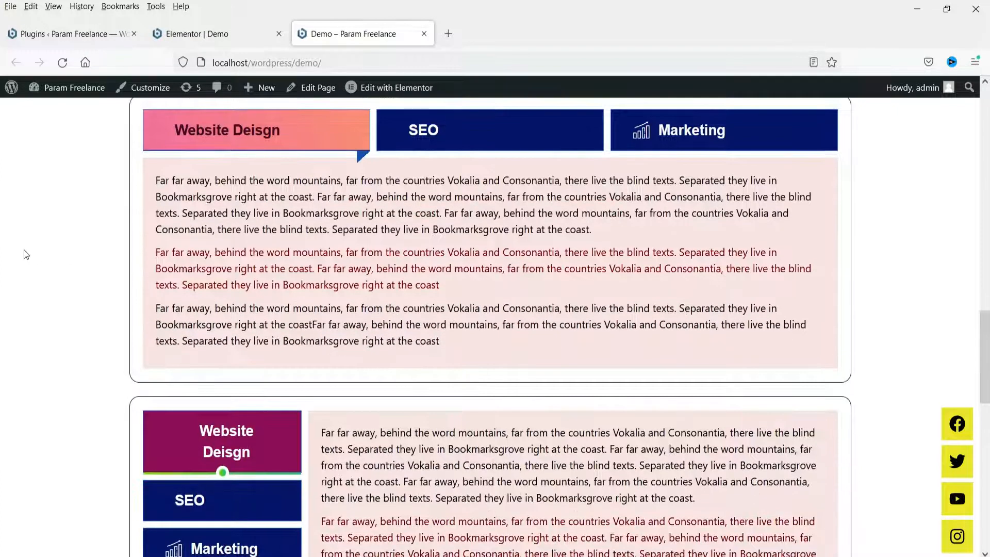
scroll(24, 249, "up", 1)
left_click(482, 206)
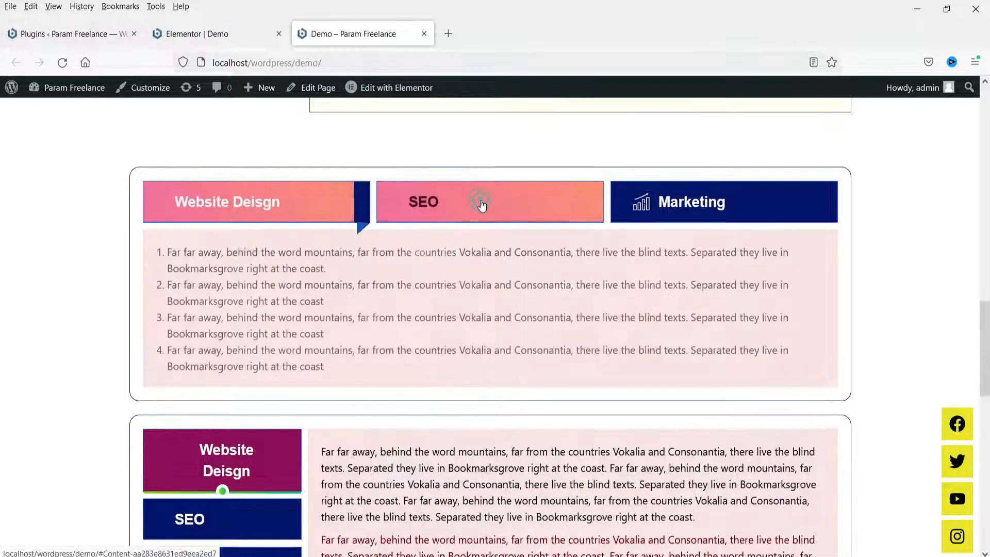
left_click(709, 211)
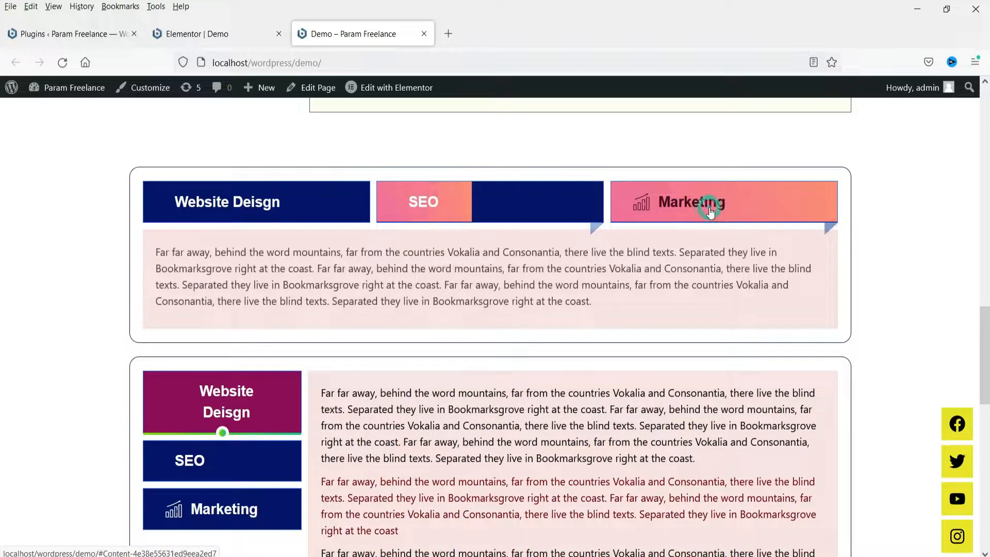
left_click(520, 200)
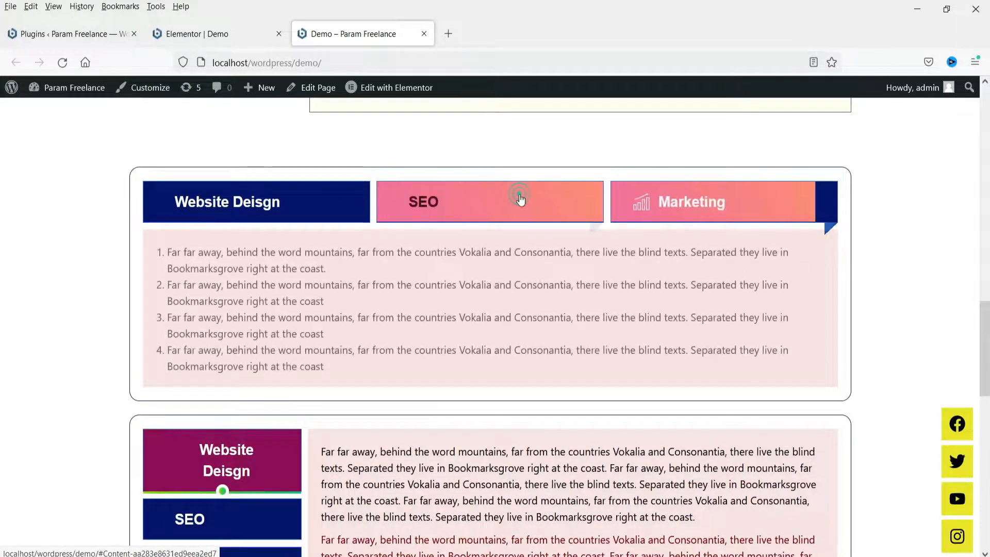
left_click(259, 205)
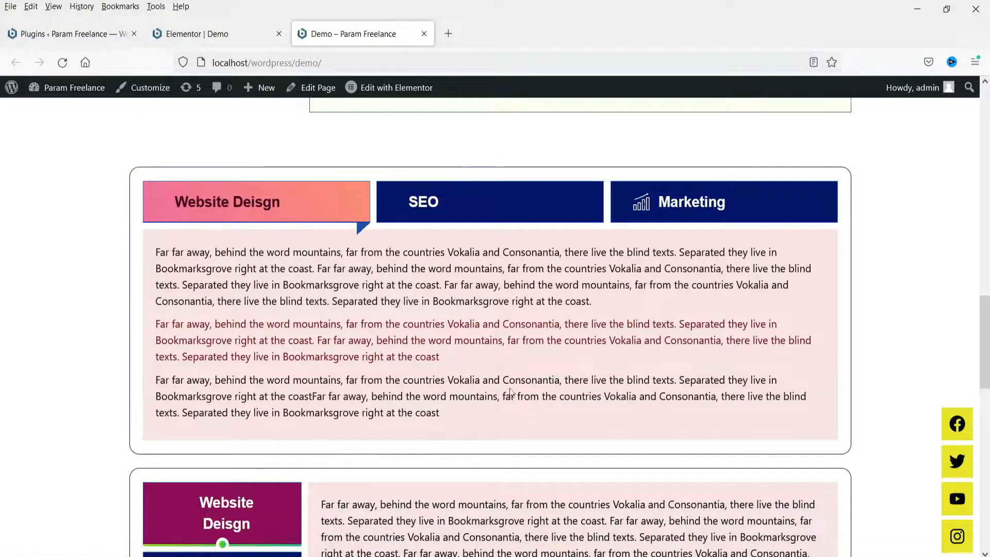
left_click(442, 209)
left_click(707, 205)
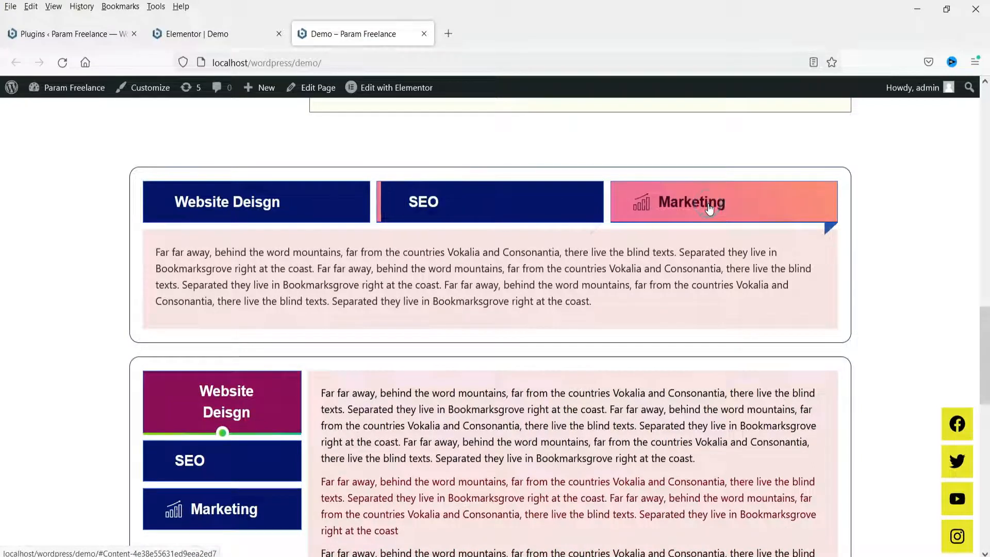
- Examine the styled vertical tabs by switching between SEO, Marketing and Website Deisgn
scroll(38, 192, "down", 3)
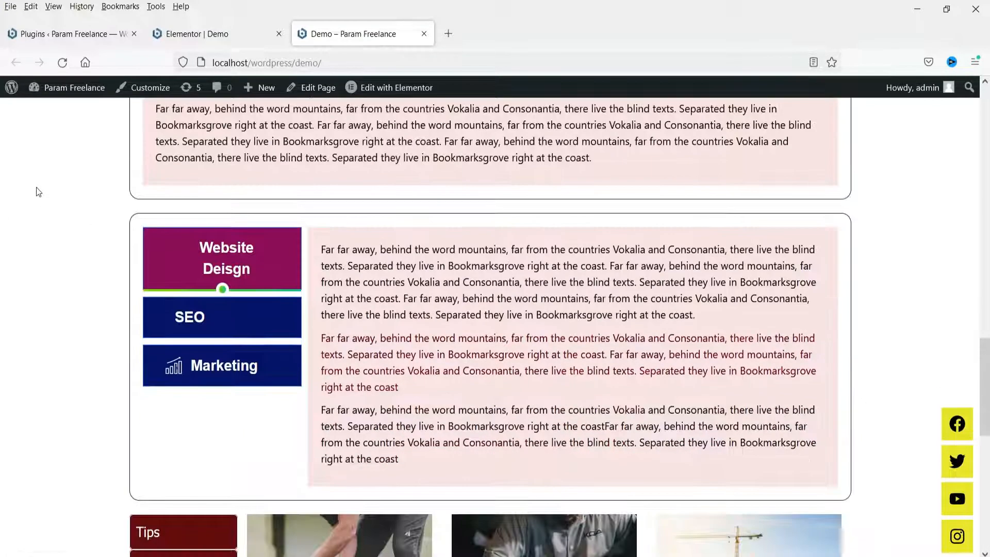
left_click(219, 314)
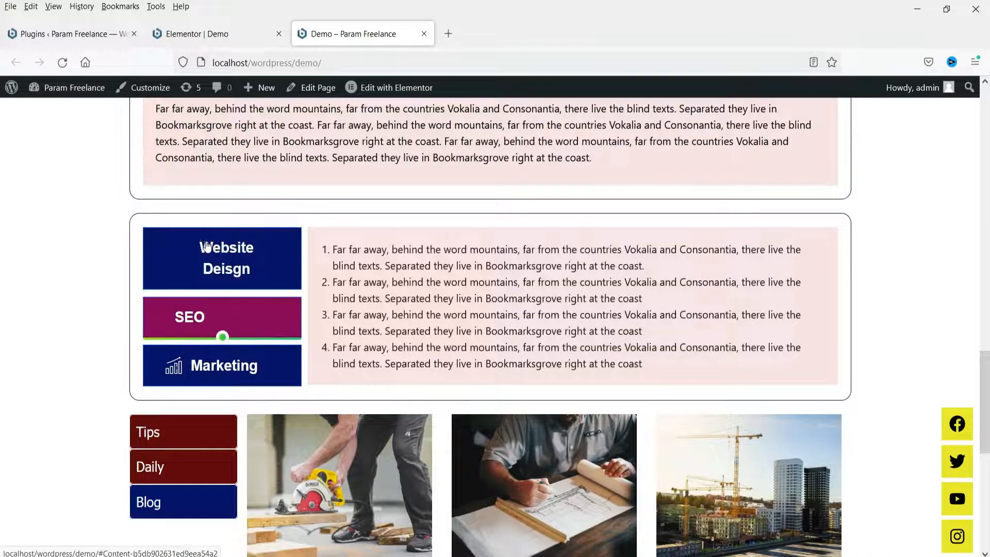
left_click(206, 246)
left_click(221, 377)
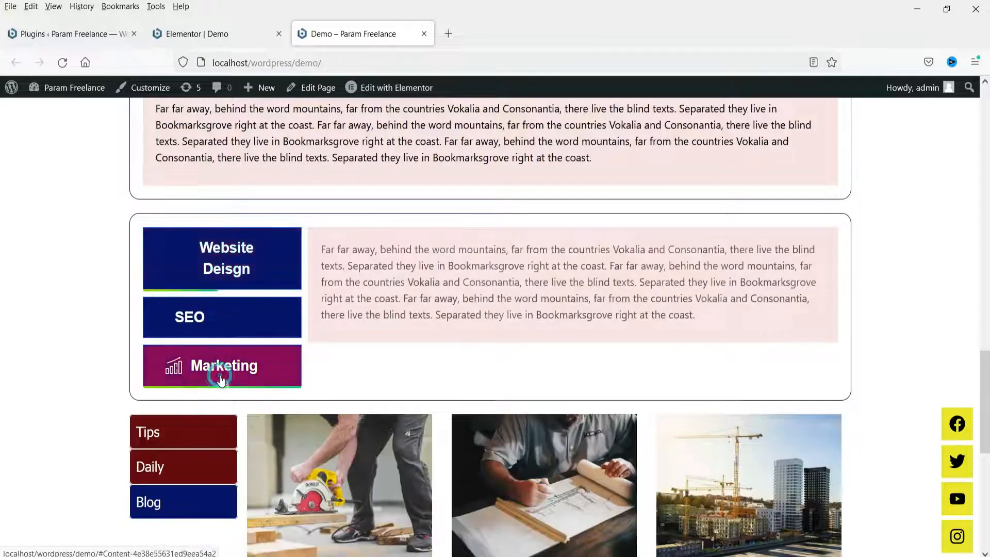
left_click(203, 315)
left_click(209, 267)
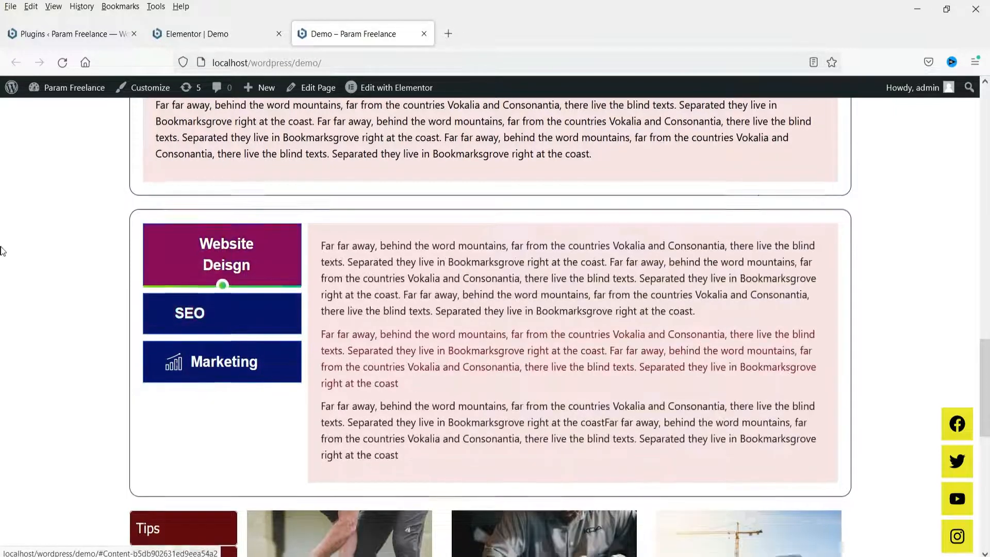
- Examine the vertical post tabs above the footer by switching between Tips, Daily and Blog
scroll(1, 250, "down", 10)
scroll(2, 283, "up", 4)
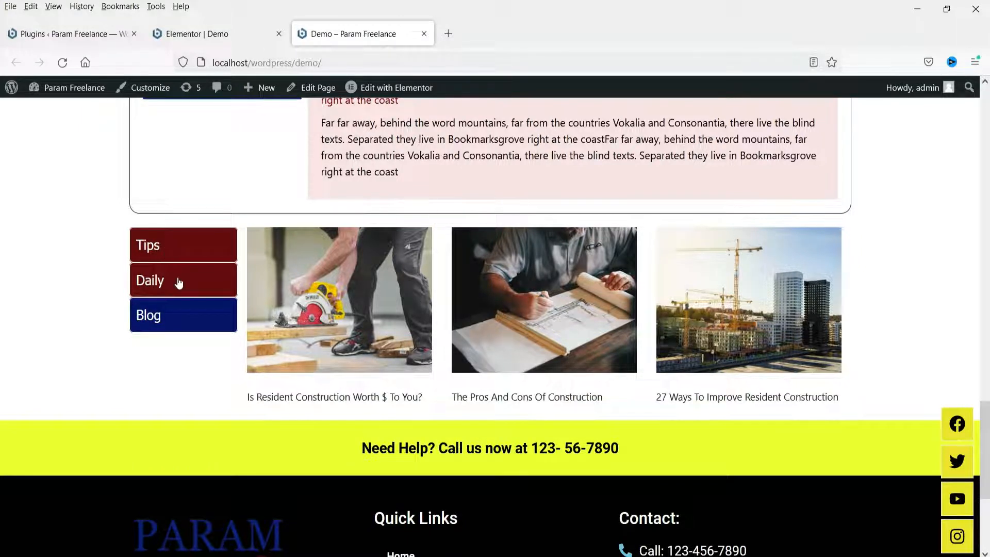
left_click(170, 256)
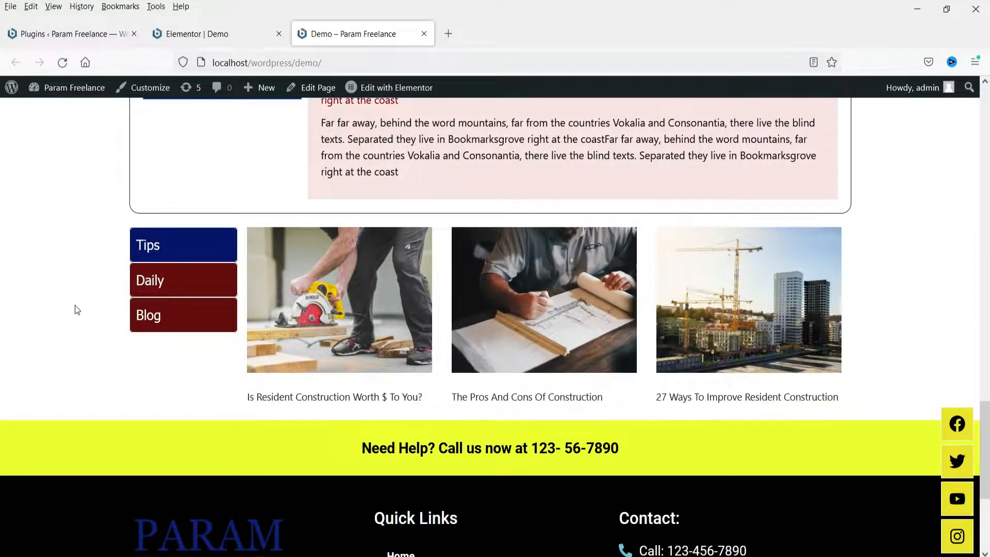
left_click(170, 288)
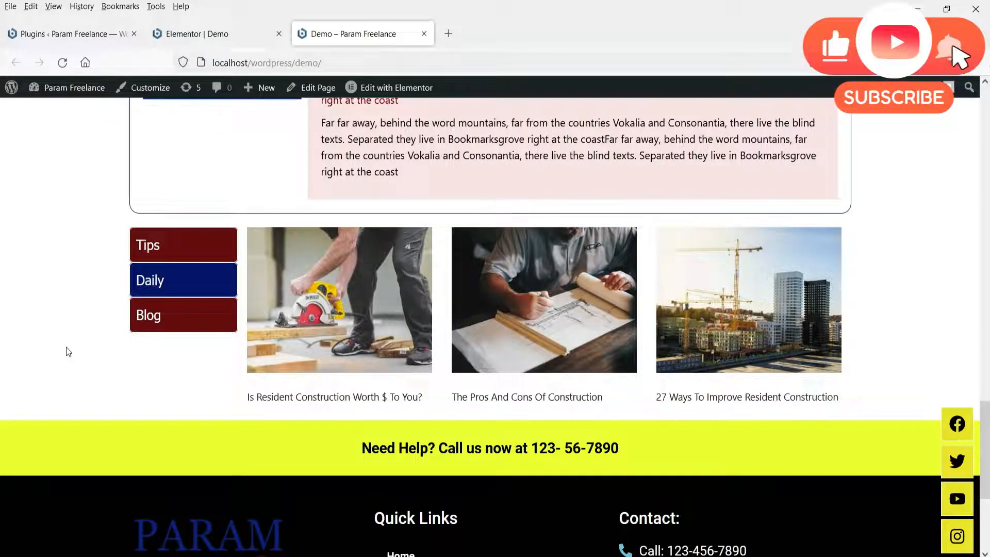
left_click(153, 324)
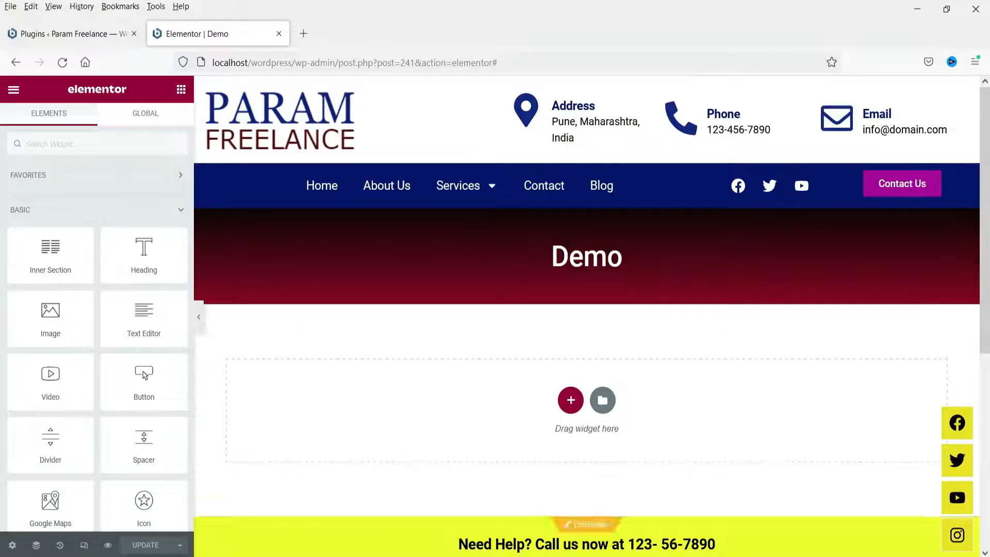
- Add a single-column section below the Demo banner and set its unlinked top and bottom padding to 60 px
left_click(570, 400)
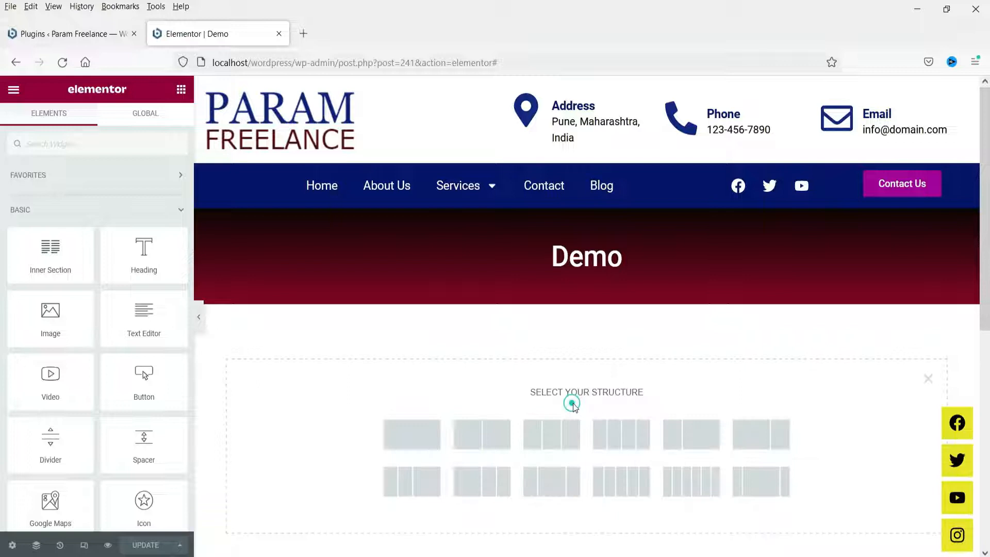
left_click(434, 445)
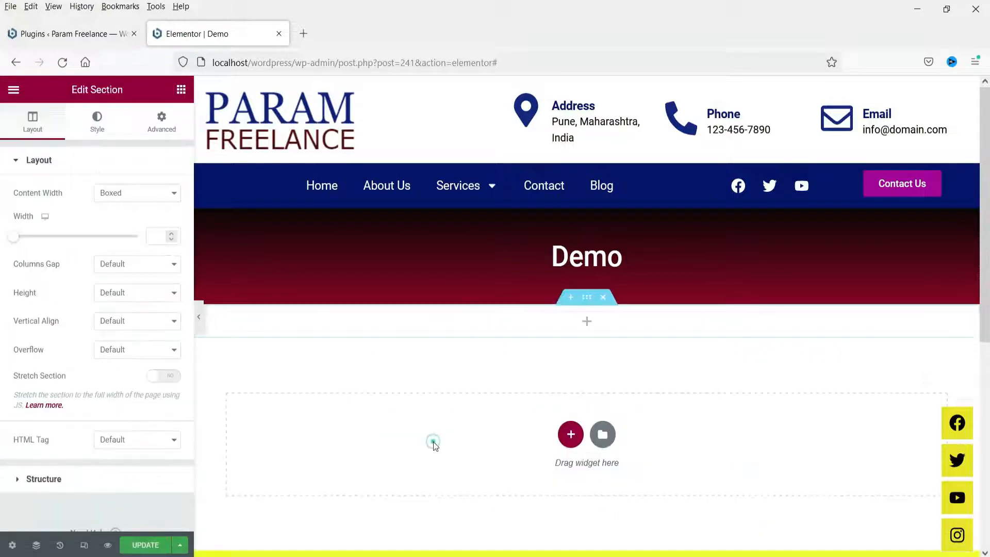
left_click(158, 121)
left_click(164, 263)
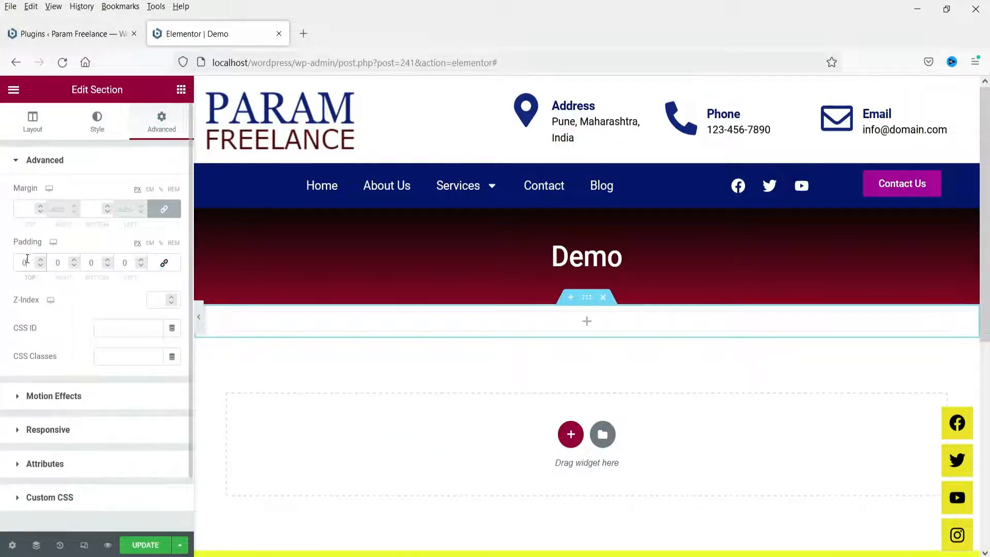
double_click(27, 258)
type("60")
left_click(86, 265)
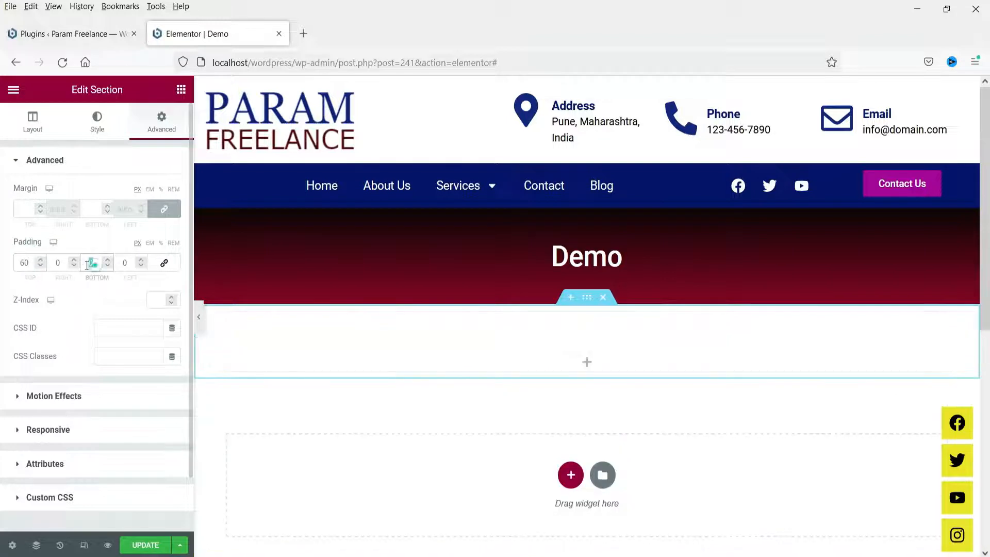
type("60")
- Find the Tabs widget by searching for "tabs" and place it in the new section's empty column
left_click(537, 364)
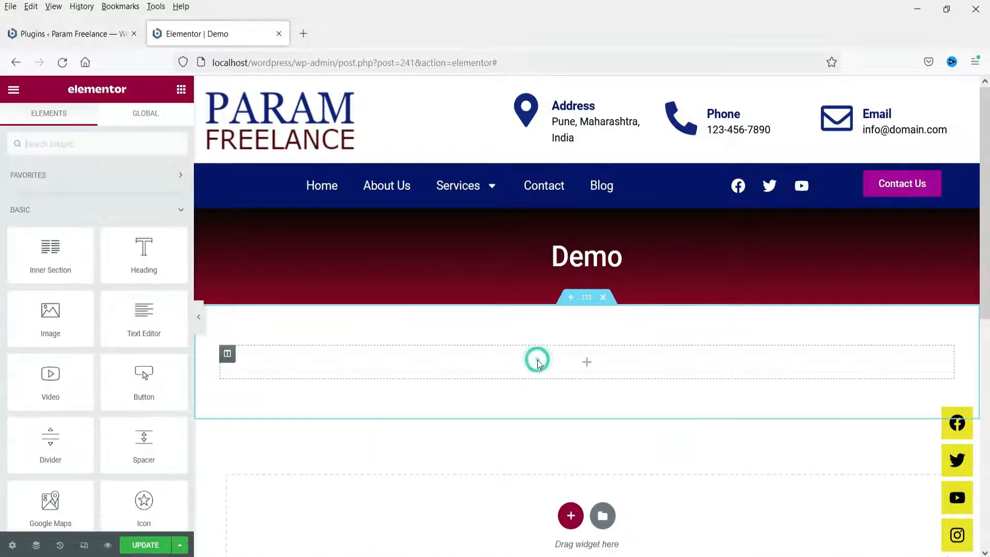
left_click(46, 149)
type("tabs")
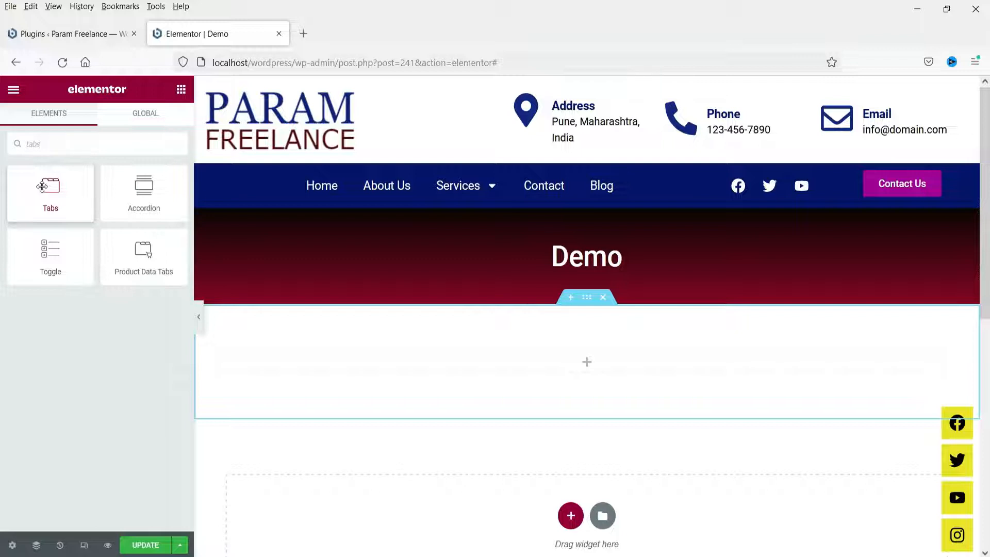
left_click_drag(42, 187, 492, 357)
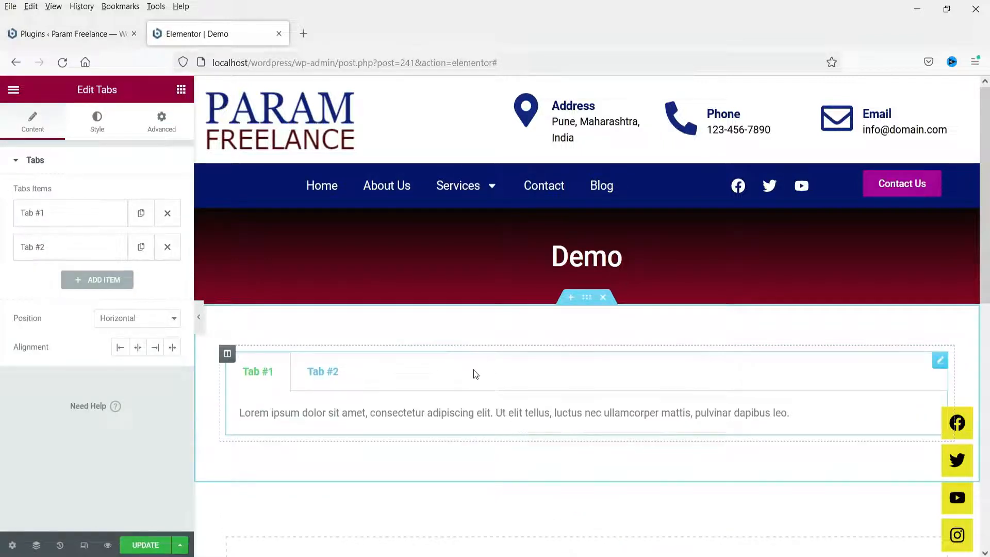
- Rename the first tab item, Tab #1, as "Website Design"
scroll(461, 360, "down", 3)
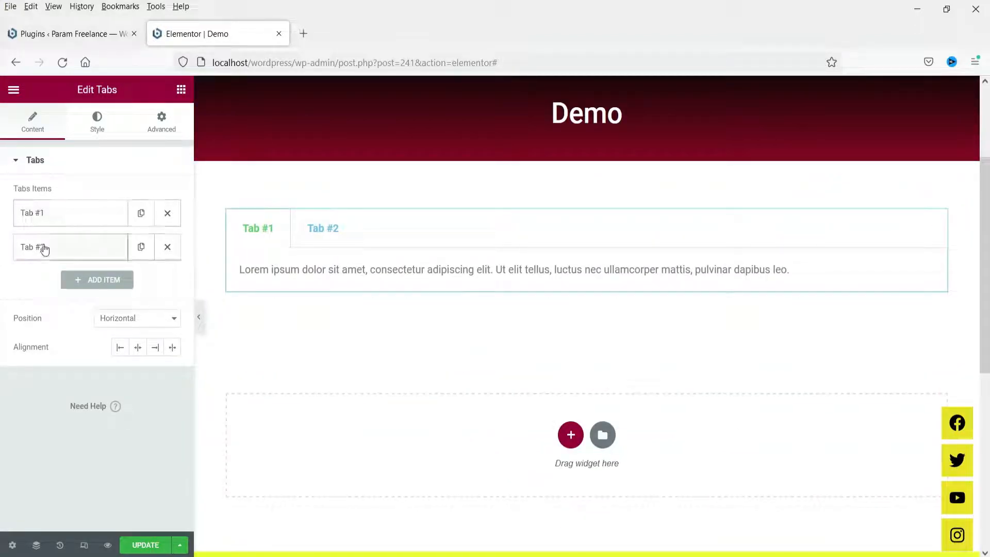
left_click(57, 217)
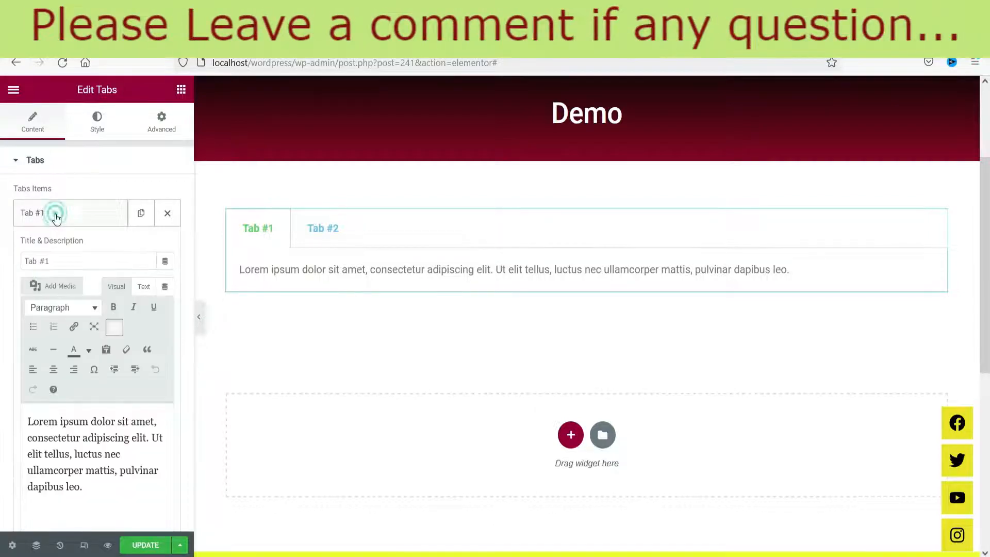
left_click(63, 260)
triple_click(66, 261)
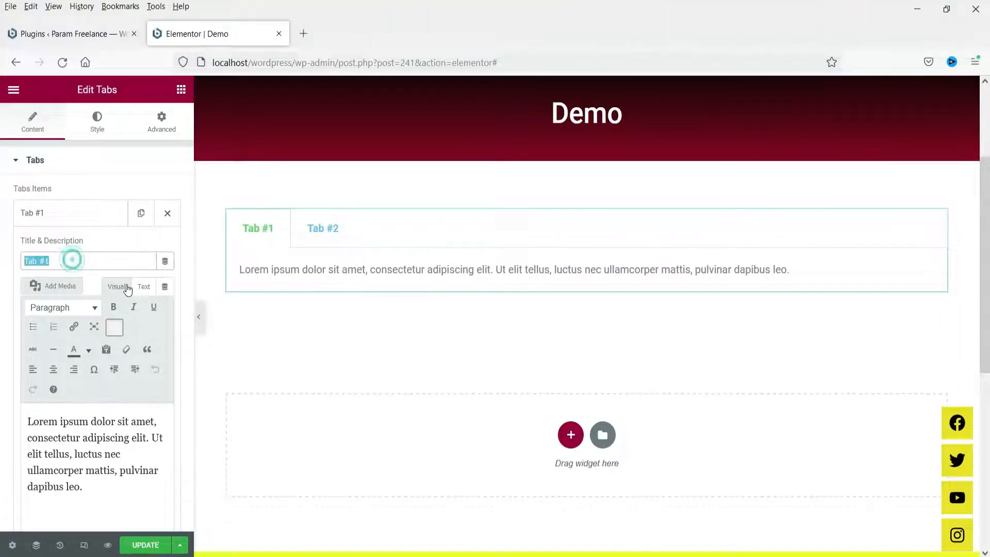
type("Website Design")
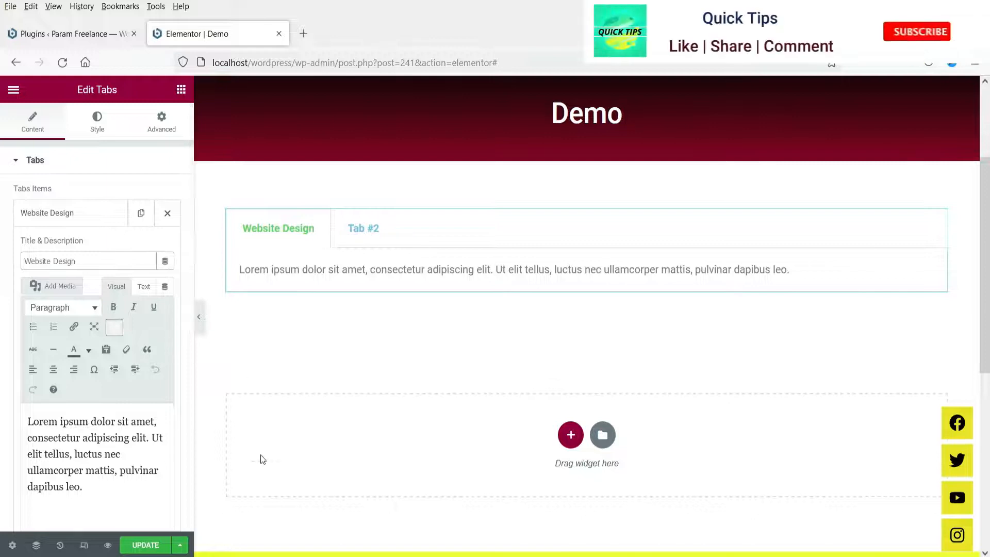
- Extend the Website Design tab's description by repeating its Lorem ipsum text until it appears four times in one paragraph
triple_click(90, 489)
key("ctrl+c")
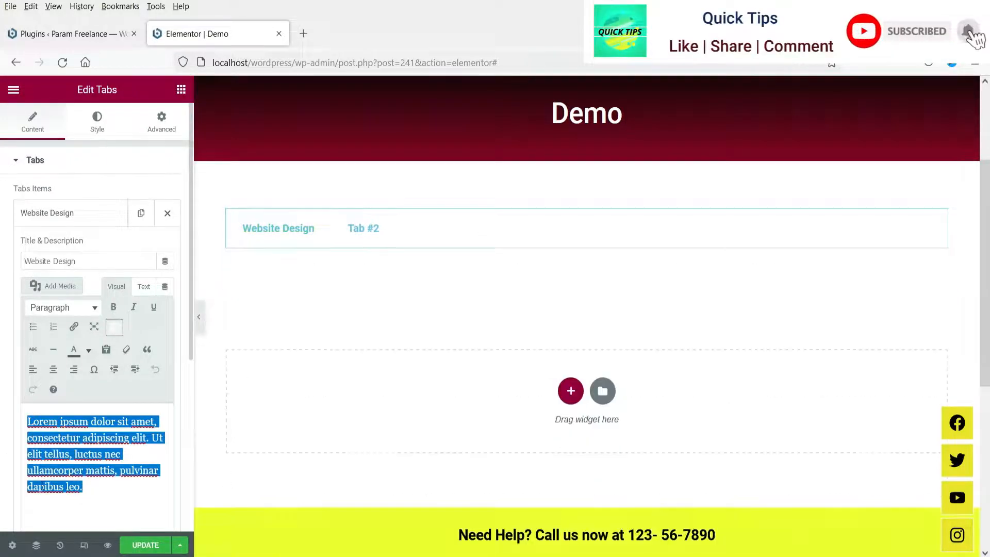
left_click(89, 491)
key("ctrl+v")
key("ctrl+v")
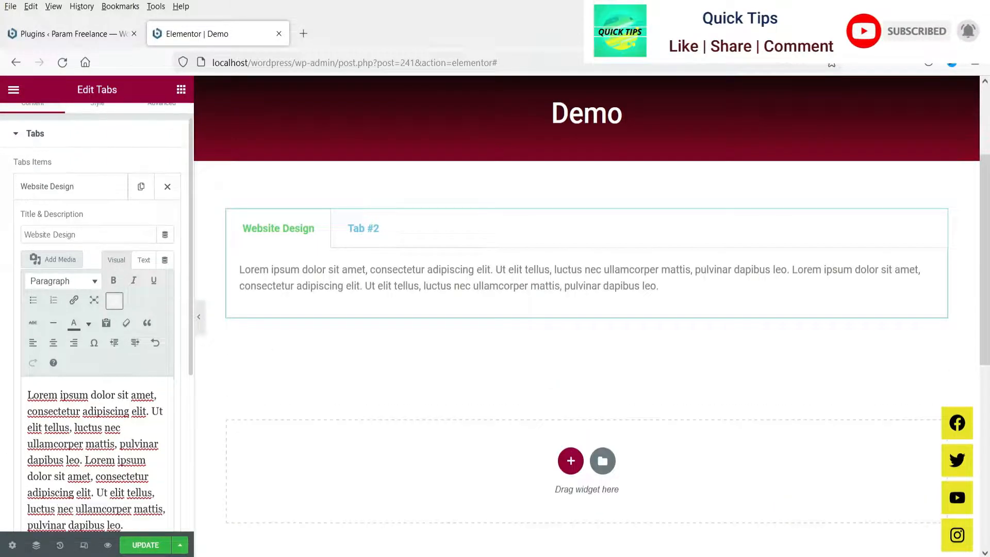
key("ctrl+v")
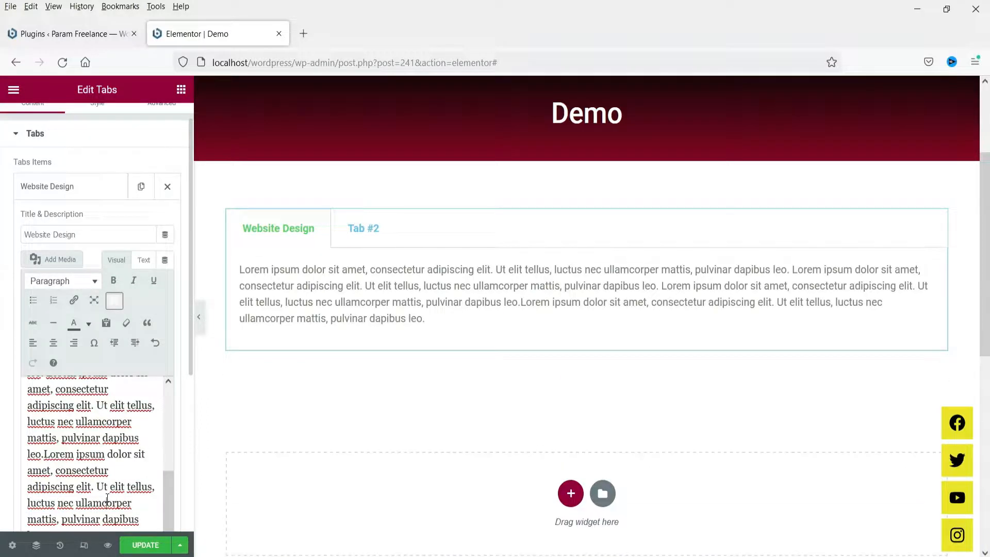
- Duplicate the Website Design tab's whole paragraph twice to make three separate paragraphs
key("ctrl+a")
key("ctrl+c")
key("Right")
key("Return")
key("ctrl+v")
key("Return")
key("ctrl+v")
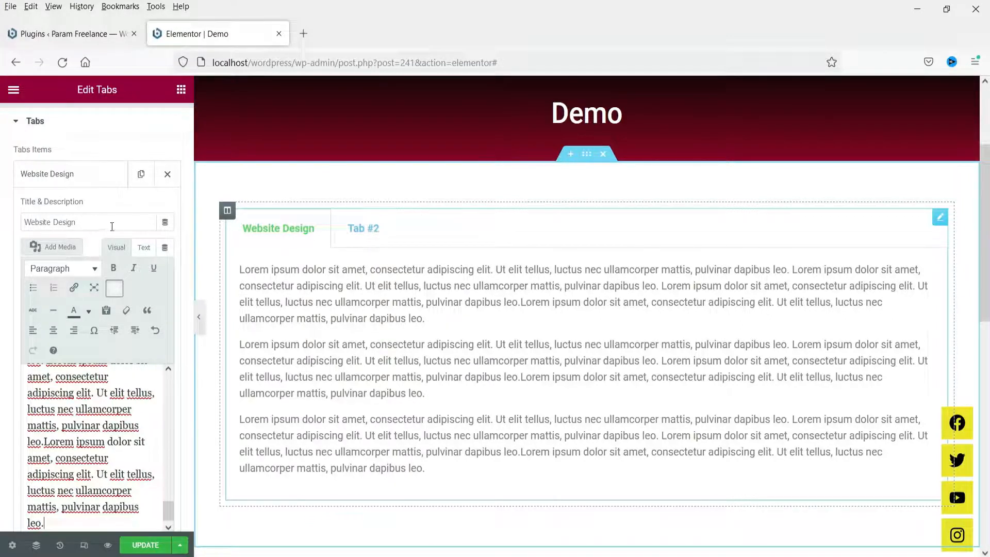
- Rename the second tab item, Tab #2, as "Search Engine Option"
left_click(64, 174)
left_click(51, 208)
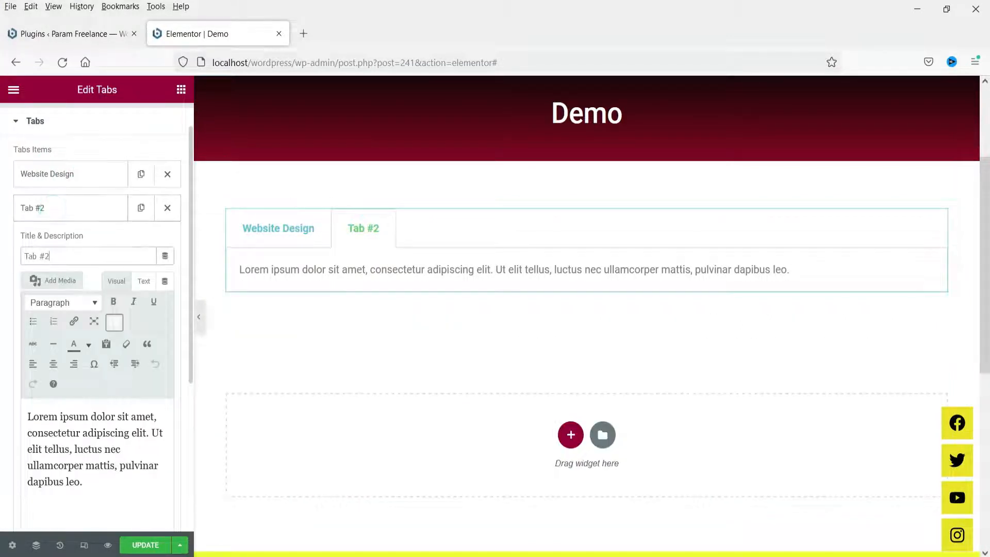
triple_click(79, 256)
type("S")
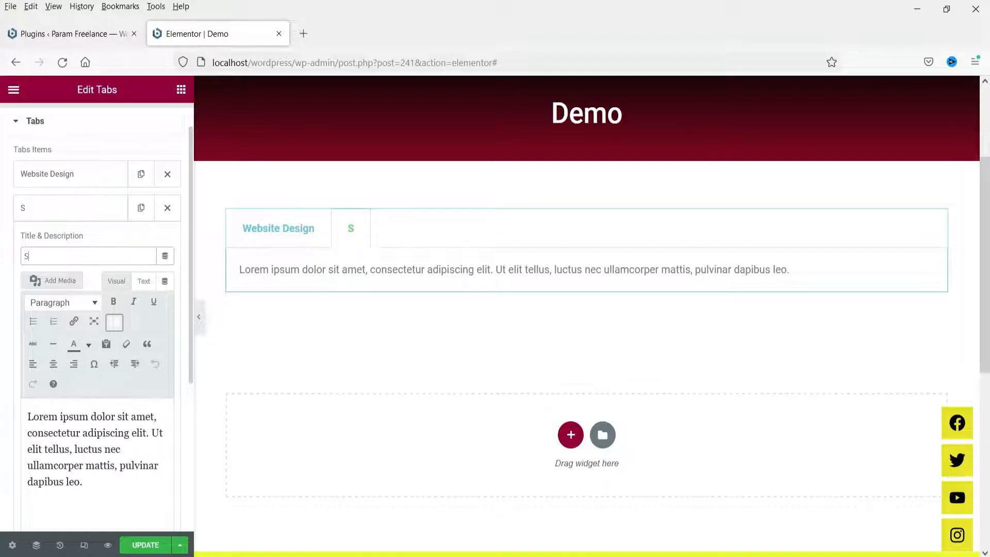
type("Earch E")
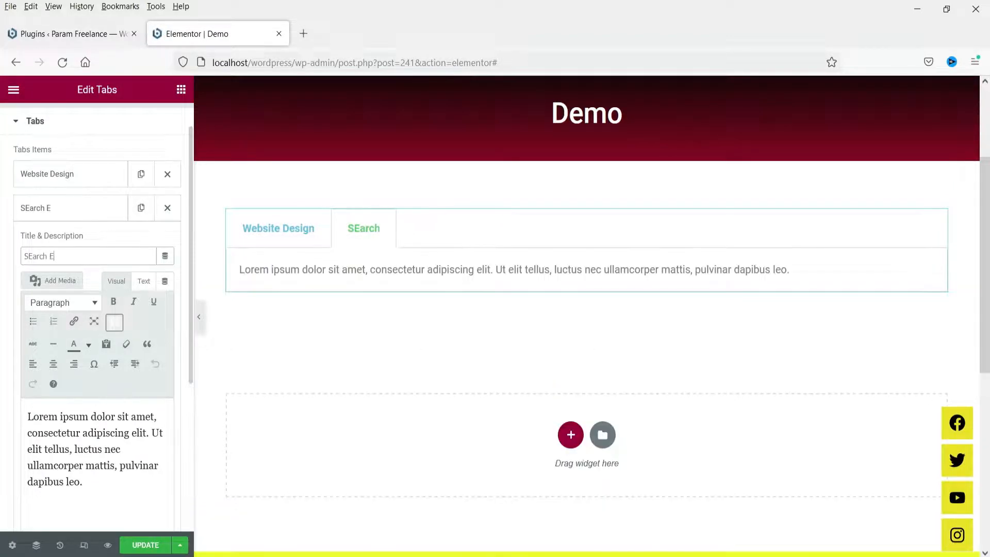
type("ngine Option")
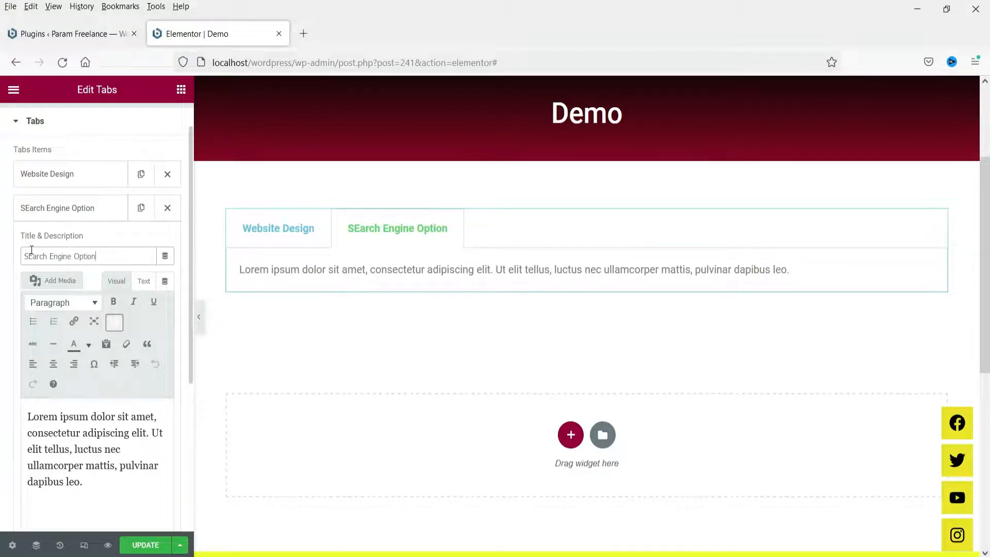
type("e")
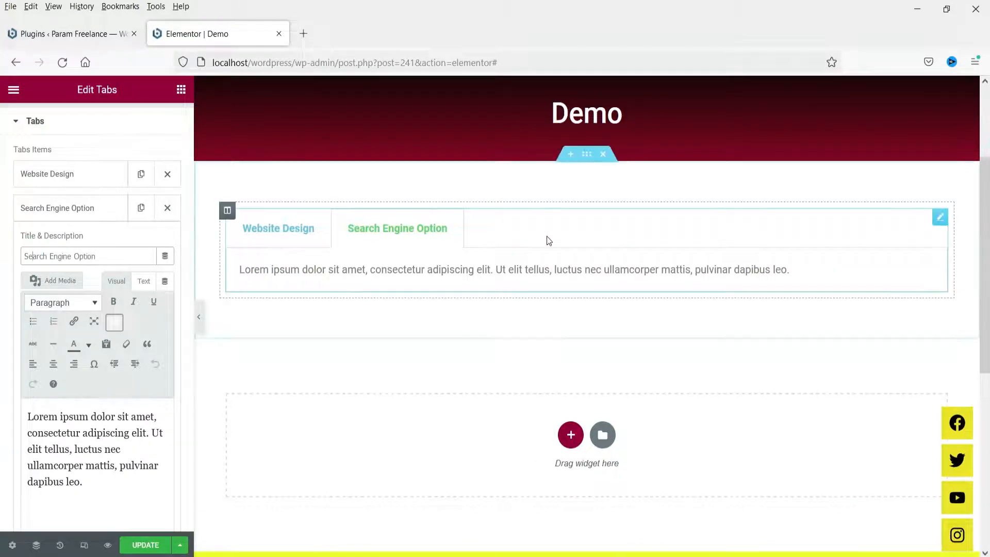
- Fill the Search Engine Option tab with three long Lorem ipsum paragraphs, with the middle one in bold
left_click(81, 455)
key("ctrl+a")
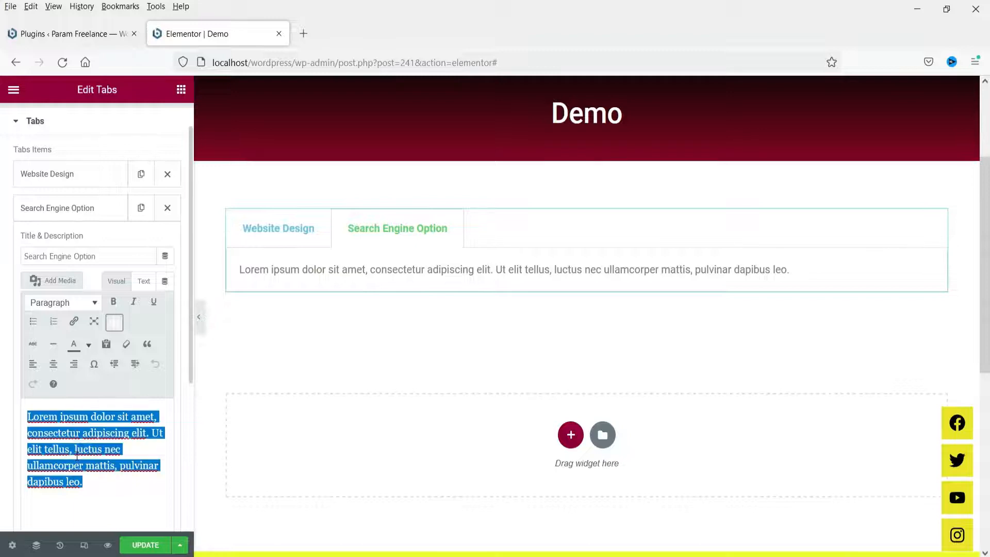
key("ctrl+c")
key("ctrl+v")
key("ctrl+v")
key("ctrl+v")
key("ctrl+v")
key("Return")
key("ctrl+v")
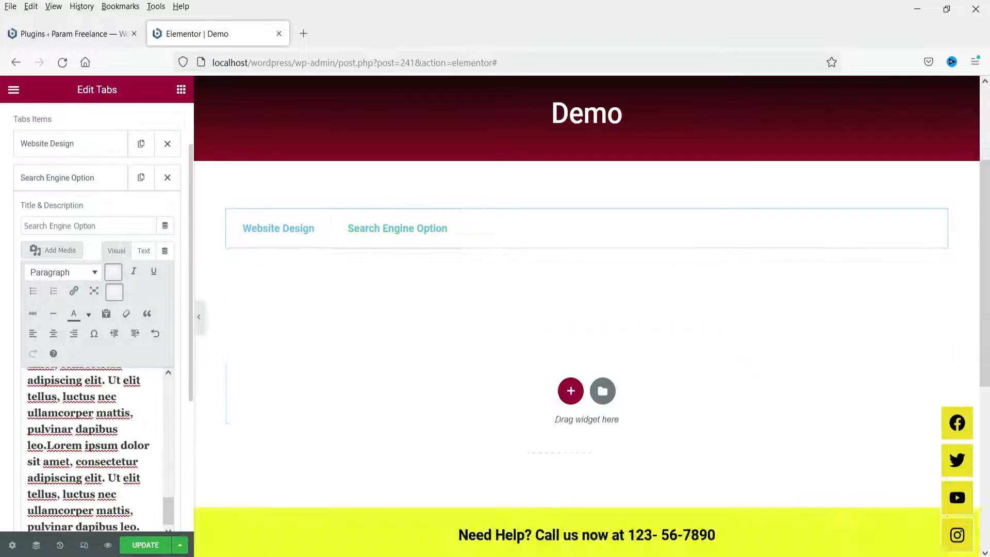
key("Return")
key("ctrl+b")
key("ctrl+v")
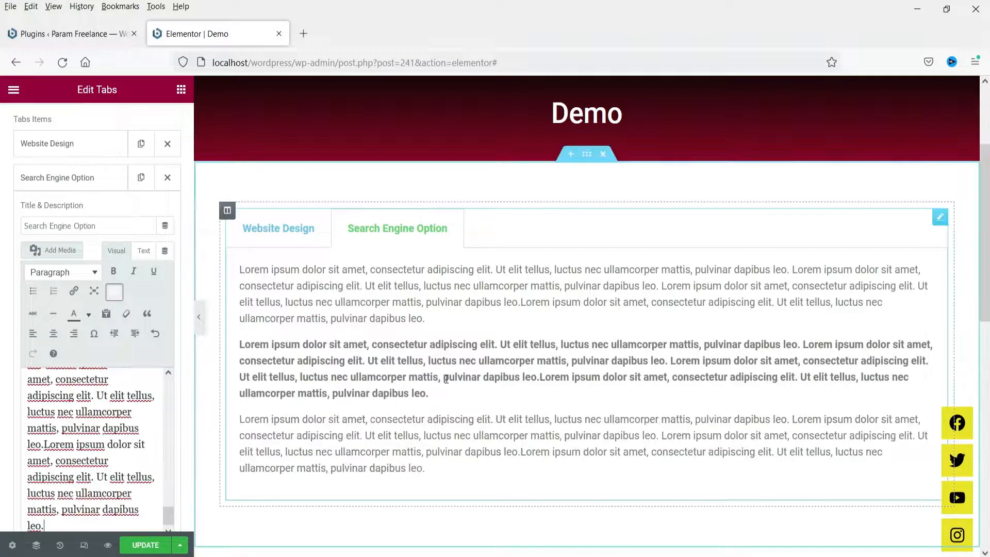
- Add a third tab item and title it "Marketing"
left_click(54, 186)
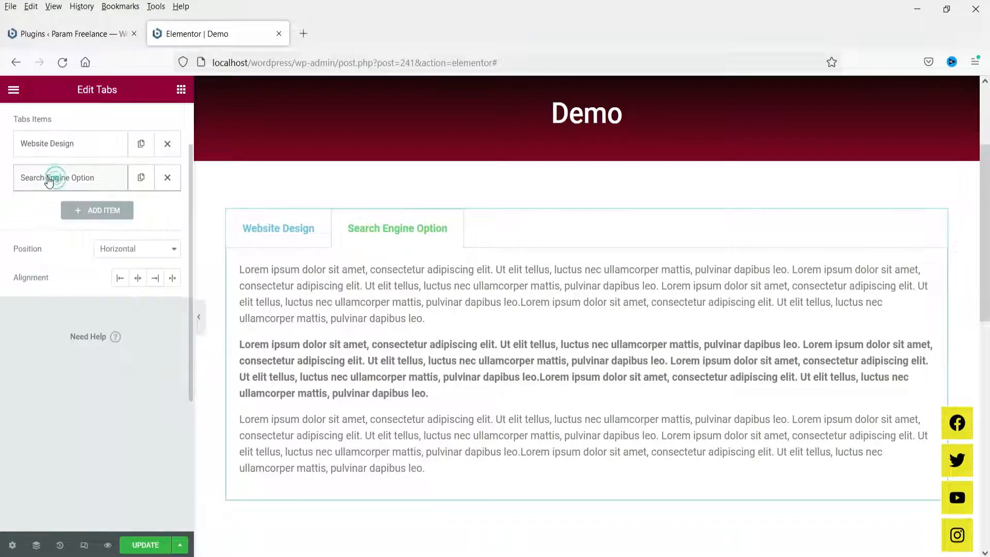
left_click(76, 212)
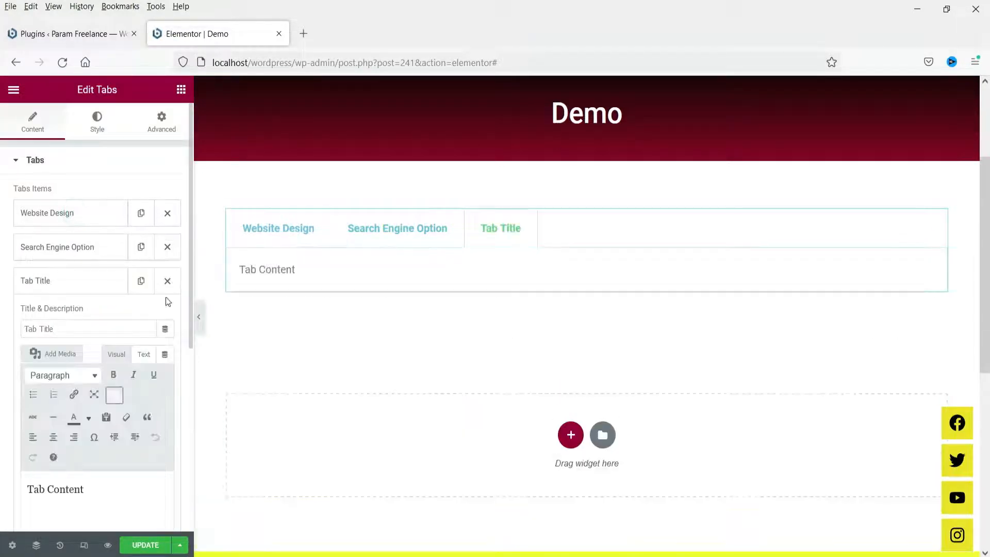
triple_click(86, 326)
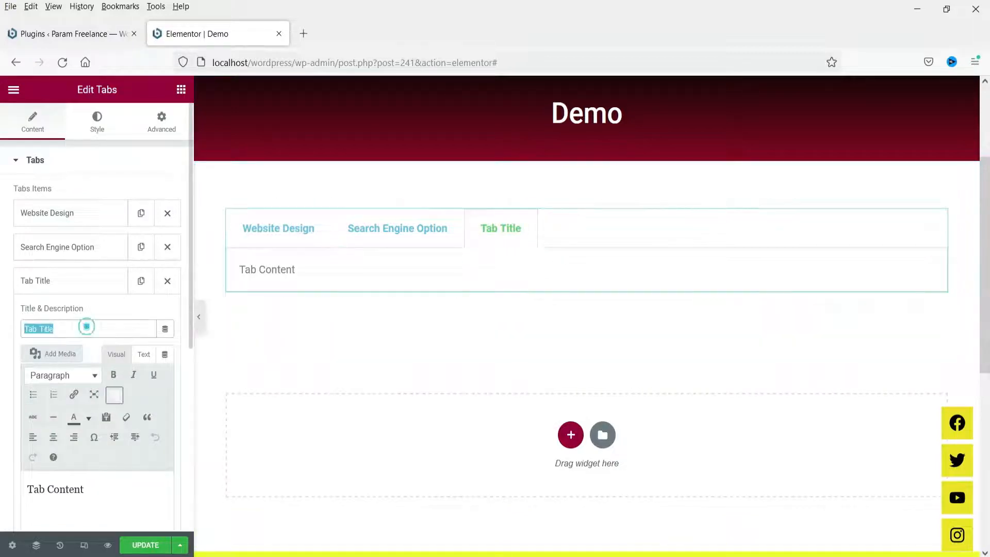
type("Marketing")
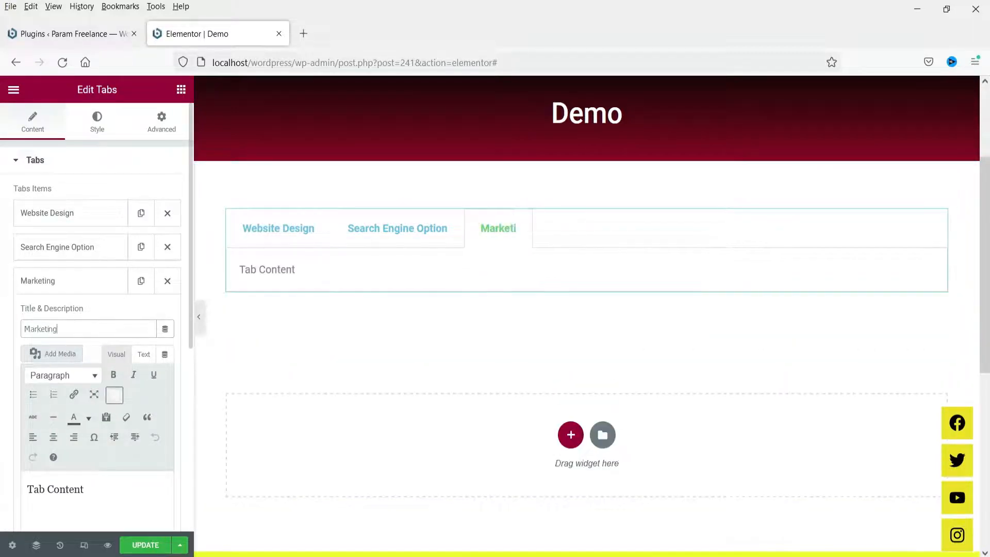
- Replace the Marketing tab's placeholder content with three long Lorem ipsum paragraphs
triple_click(119, 490)
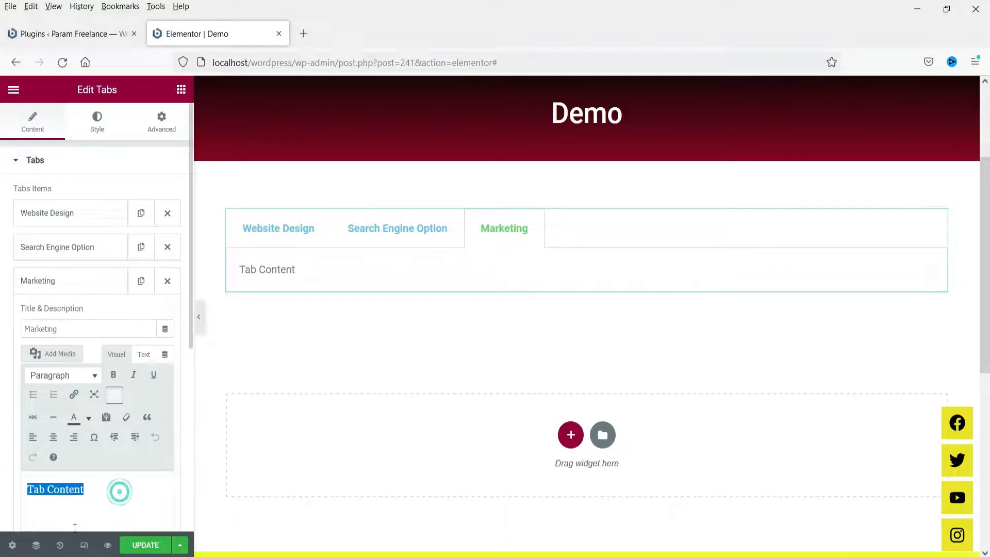
key("ctrl+v")
key("ctrl+v")
key("Return")
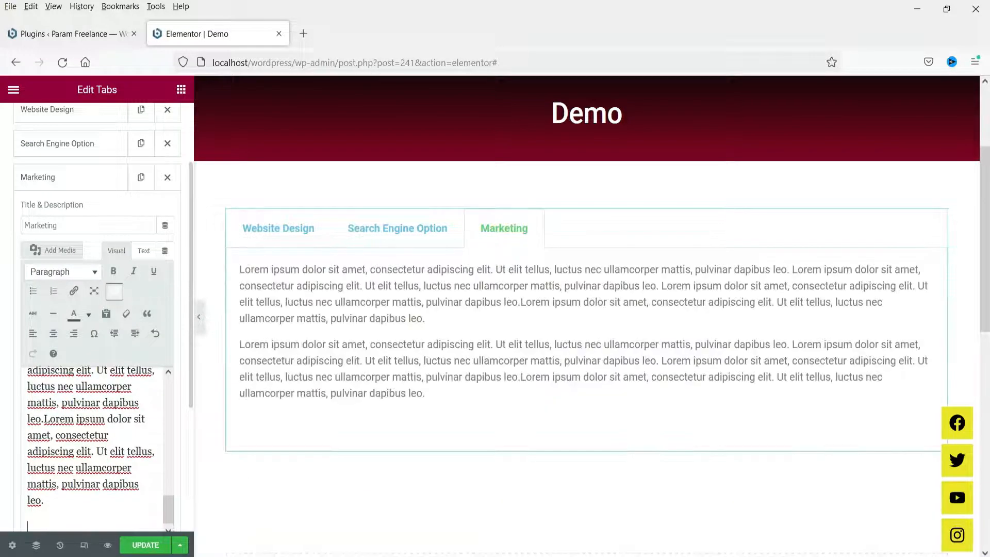
type("Lorem ipsum dolor sit amet, consectetur adipiscing elit. Ut elit tellus, luctus nec ullamcorper mattis, pulvinar dapibus leo. Lorem ipsum dolor sit amet, consectetur adipiscing elit. Ut elit tellus, luctus nec ullamcorper mattis, pulvinar dapibus leo. Lorem ipsum dolor sit amet, consectetur adipiscing elit. Ut elit tellus, luctus nec ullamcorper mattis, pulvinar dapibus leo.Lorem ipsum dolor sit amet, consectetur adipiscing elit. Ut elit tellus, luctus nec ullamcorper mattis, pulvinar dapibus leo.")
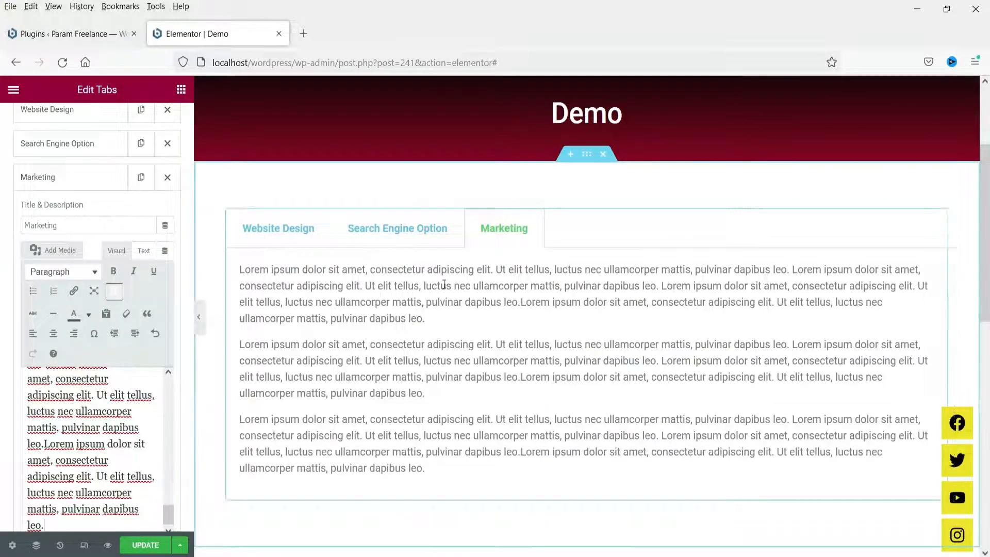
- Insert an empty line above the first paragraph of the Website Design tab's content
left_click(297, 233)
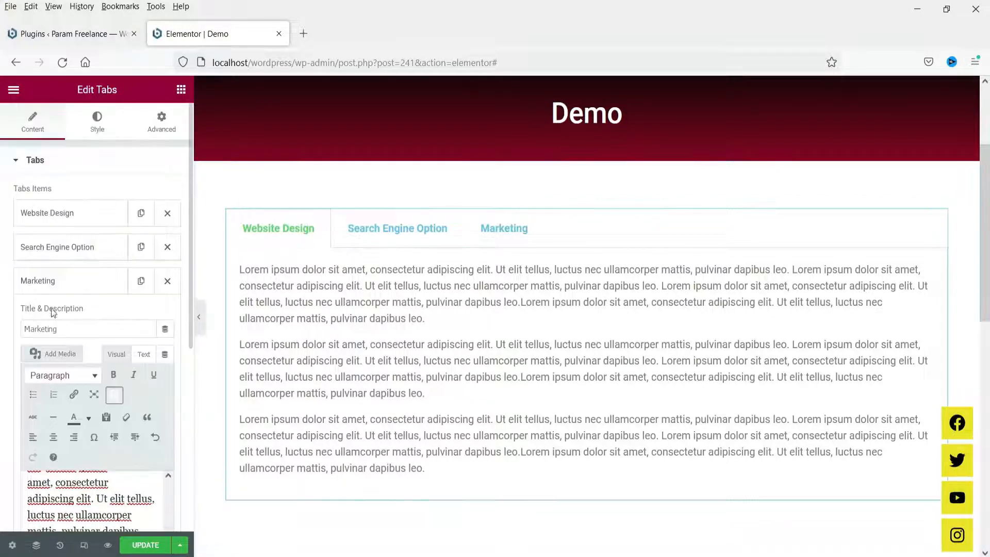
left_click(57, 287)
left_click(71, 213)
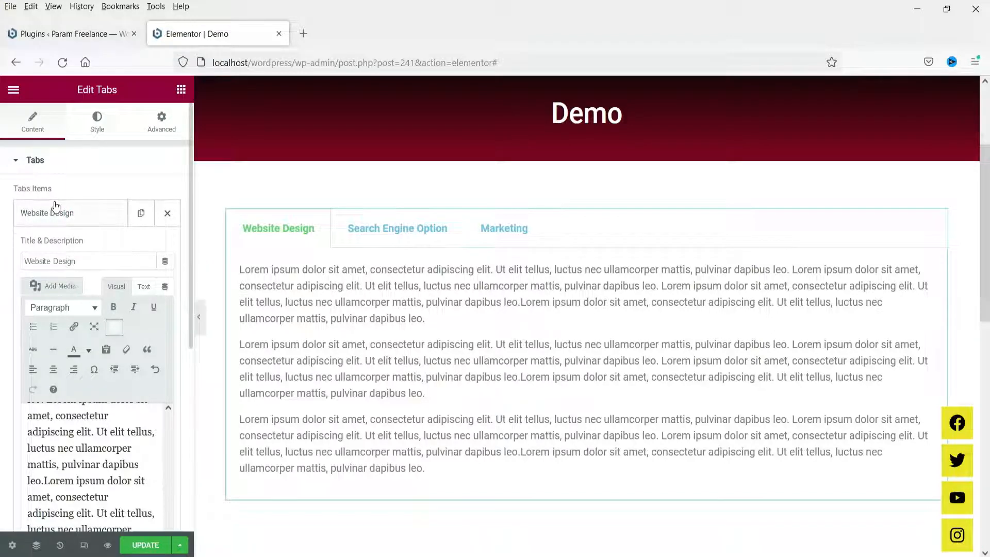
scroll(87, 448, "up", 5)
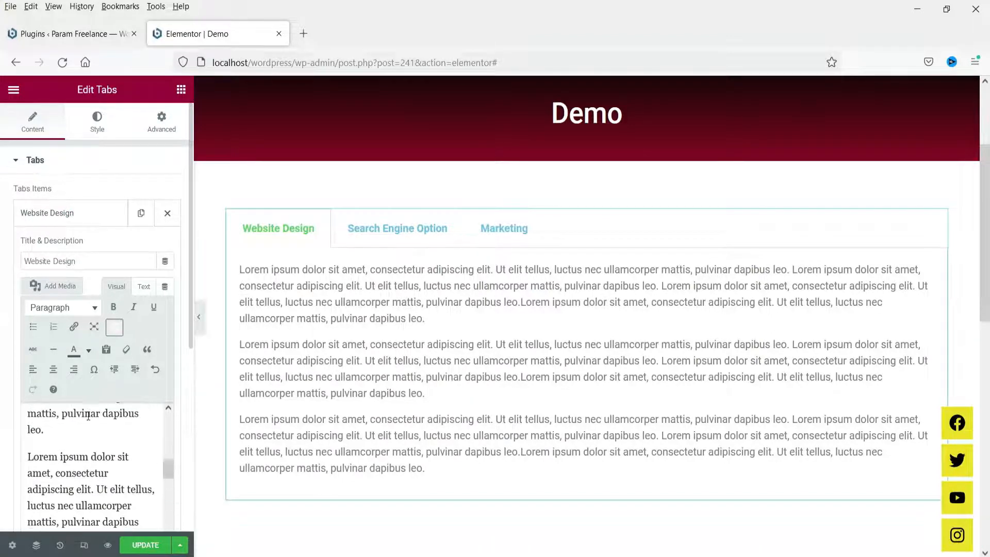
left_click(28, 422)
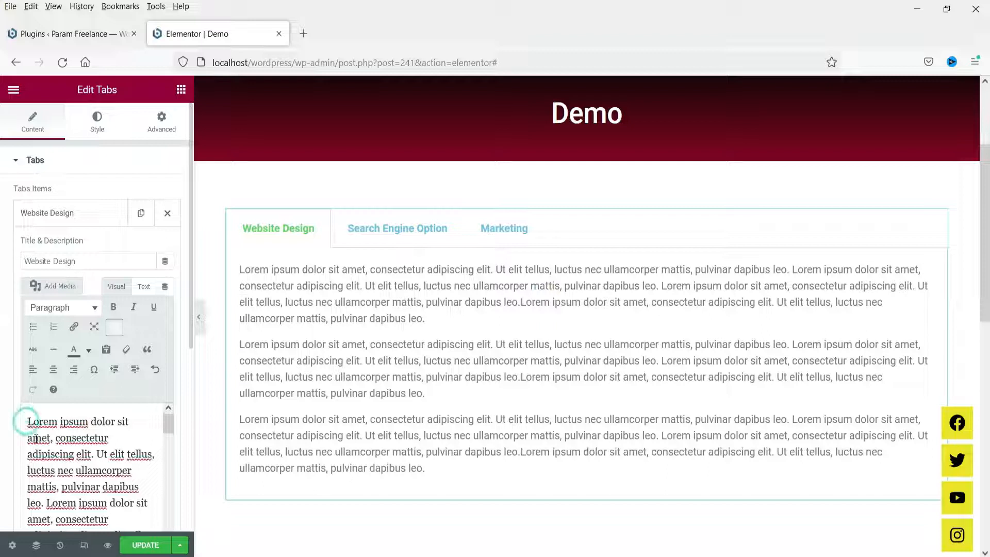
key("Return")
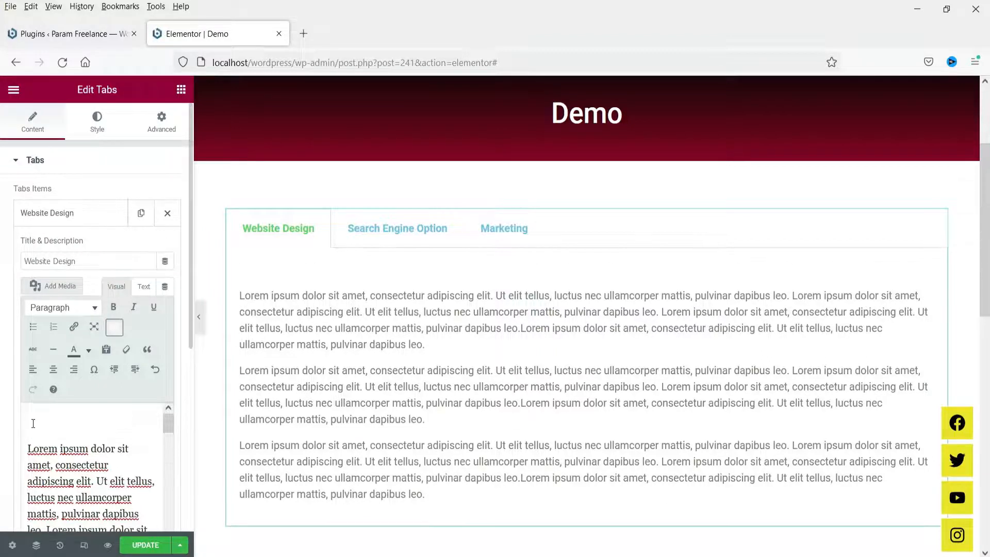
- Insert 404-error-page-not-found.jpg from the media library above the Website Design text and align the image left
left_click(58, 285)
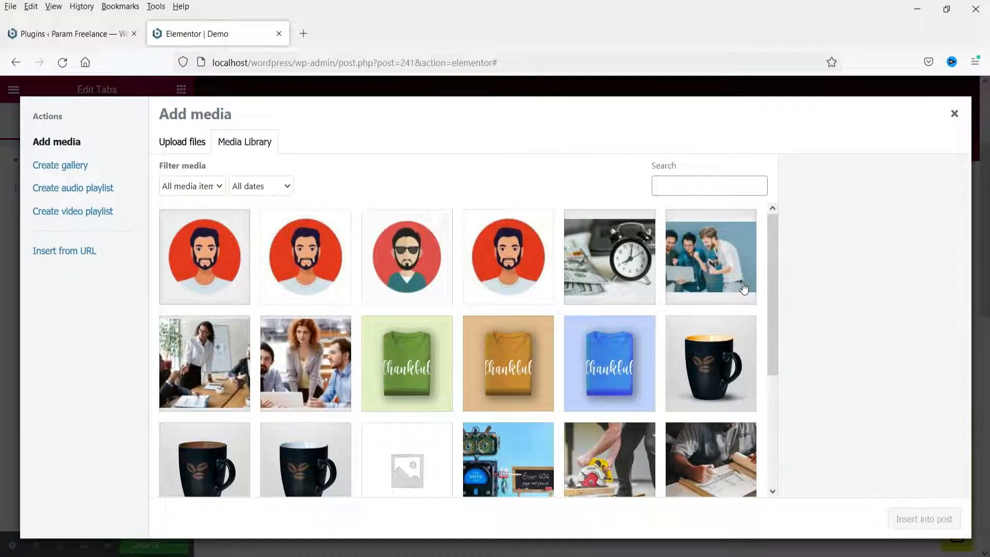
left_click(519, 460)
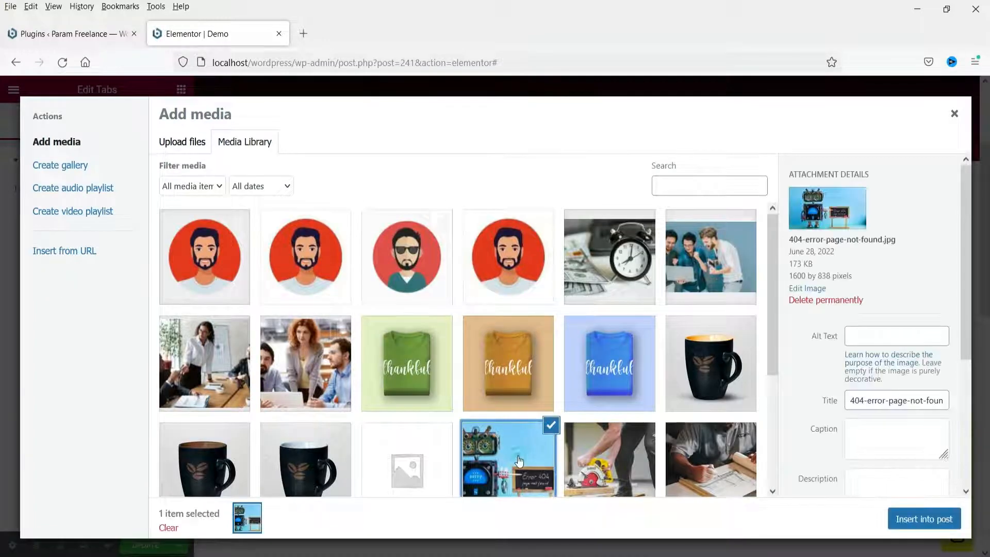
left_click(932, 521)
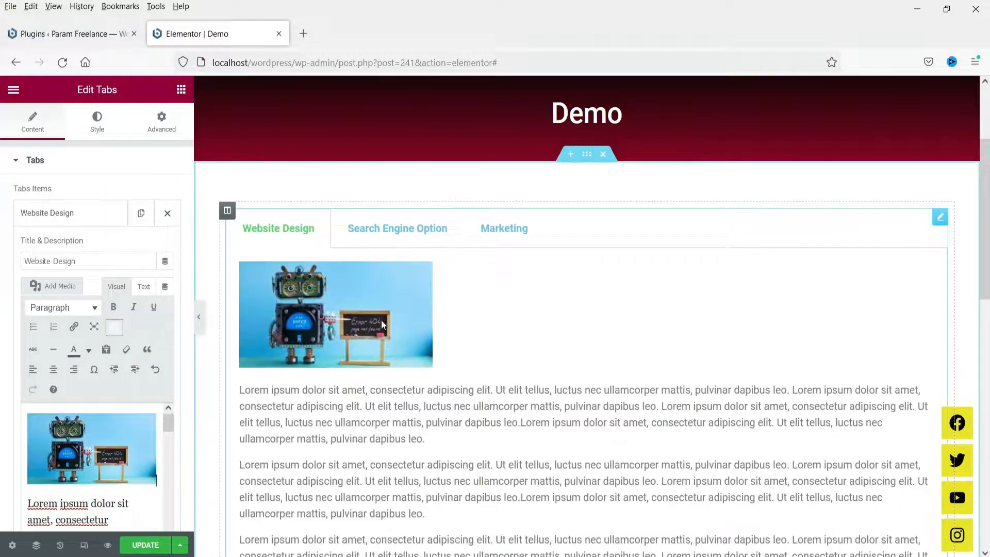
left_click(70, 447)
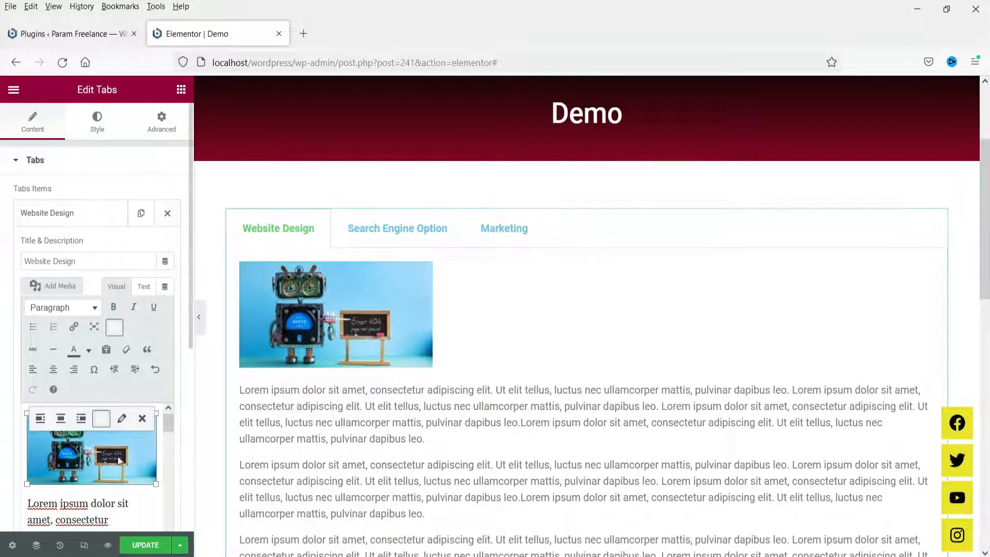
left_click(39, 418)
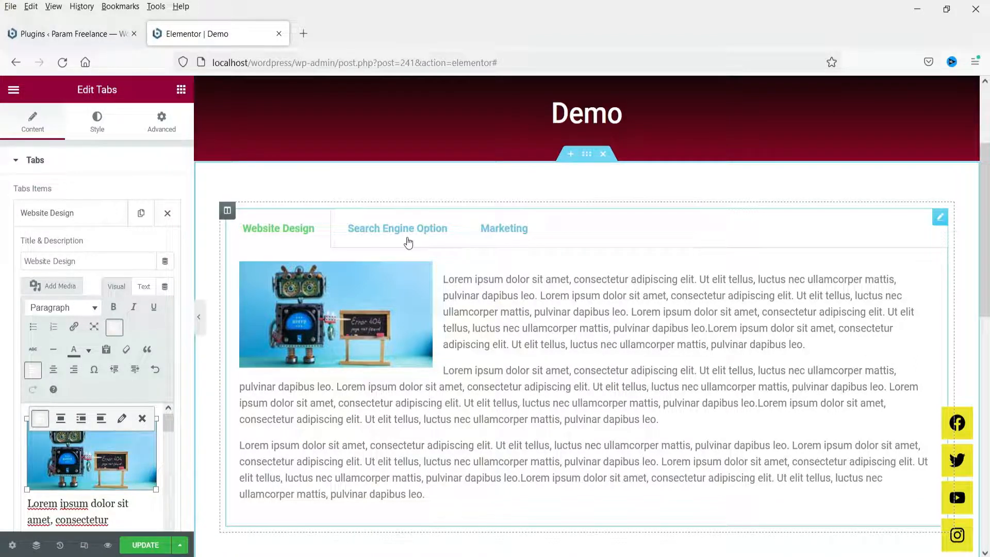
- Insert 404-error-page-not-found.jpg from the media library on a new line above the Search Engine Option tab's text
left_click(58, 213)
left_click(57, 247)
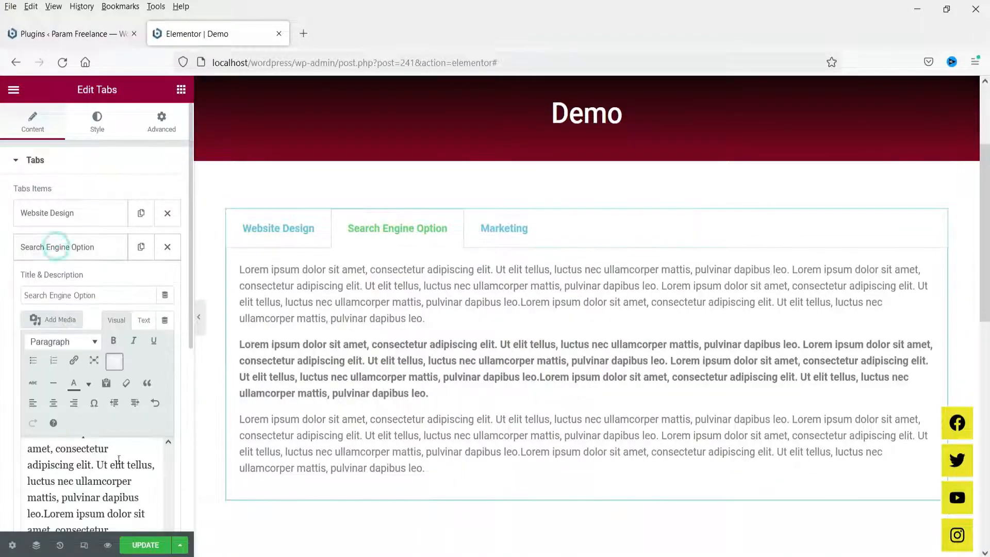
scroll(111, 466, "up", 5)
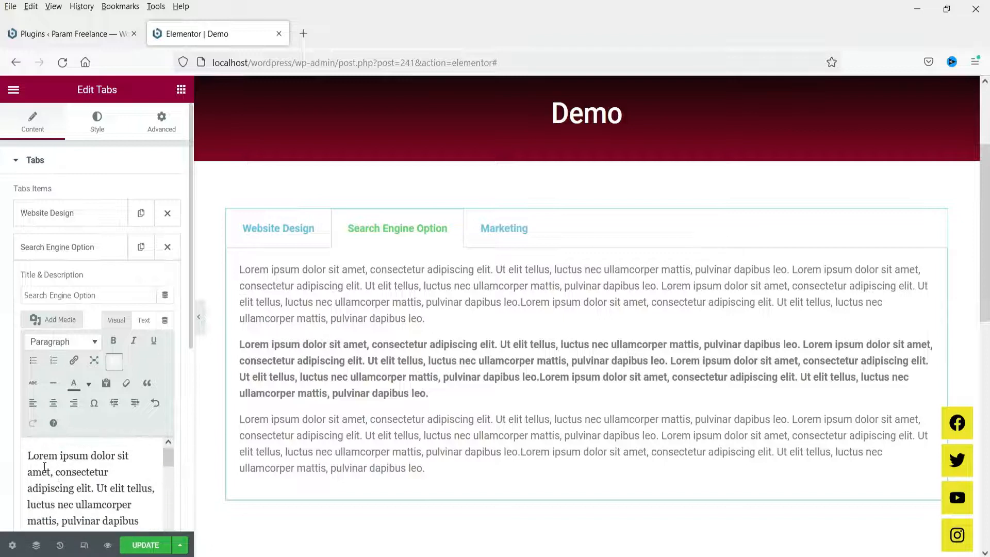
left_click(27, 458)
key("Return")
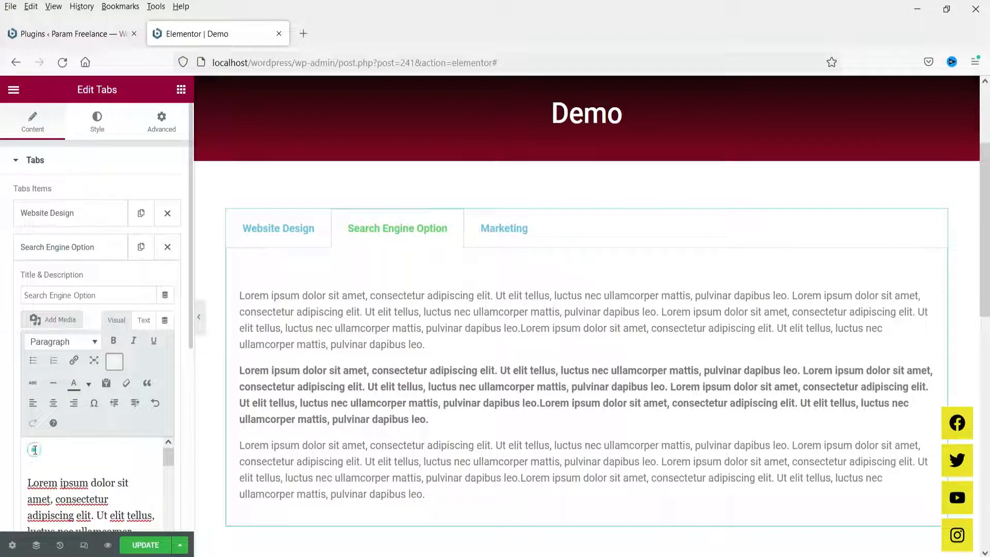
left_click(67, 319)
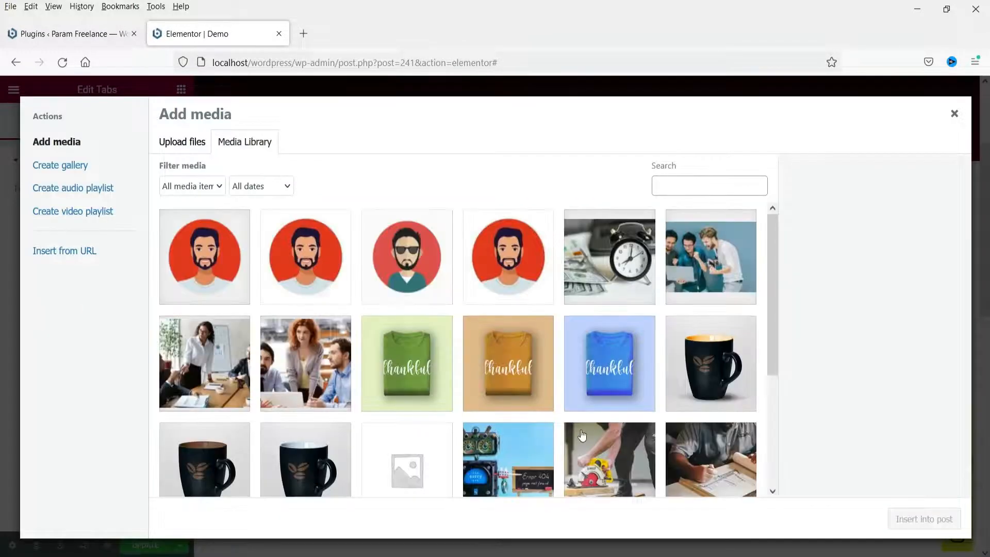
left_click(523, 457)
left_click(928, 515)
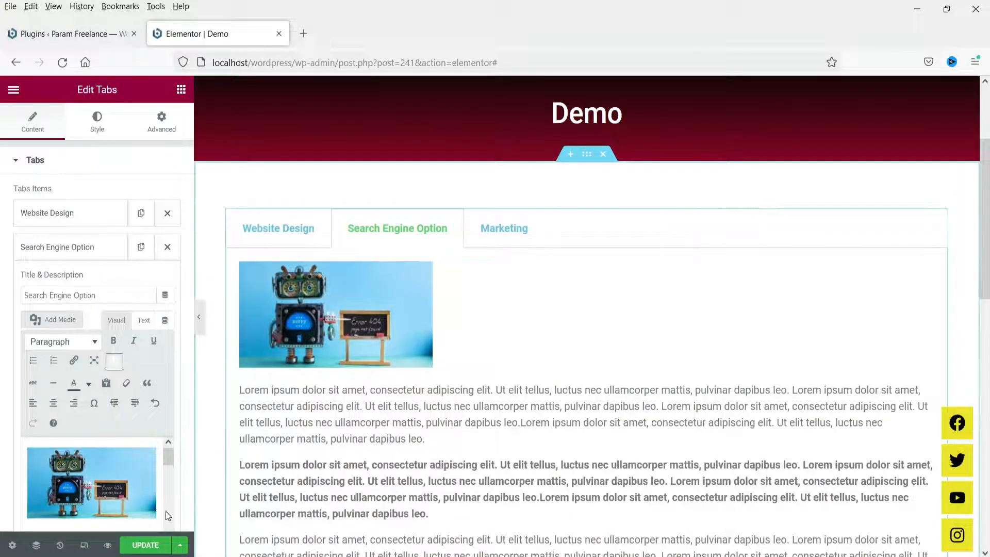
- Set the Search Engine Option image's size to Full Size – 1600 × 838 and look over the result on the page
left_click(108, 467)
left_click(119, 455)
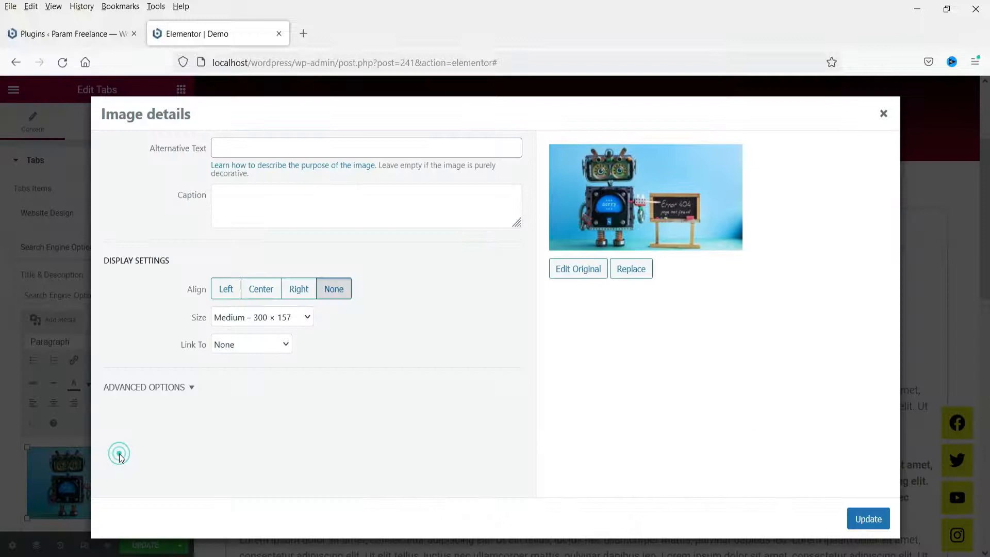
left_click(256, 317)
left_click(256, 400)
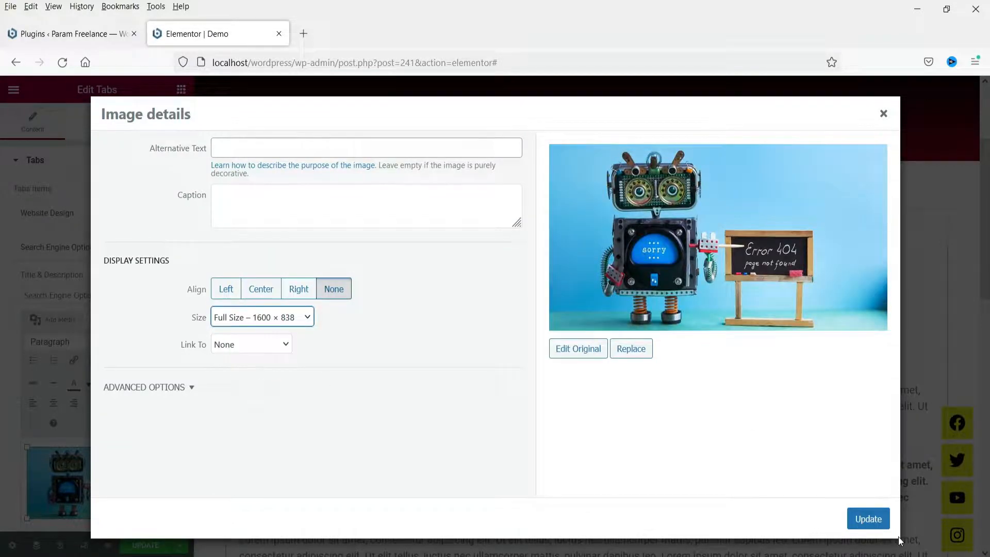
left_click(876, 522)
scroll(542, 320, "down", 4)
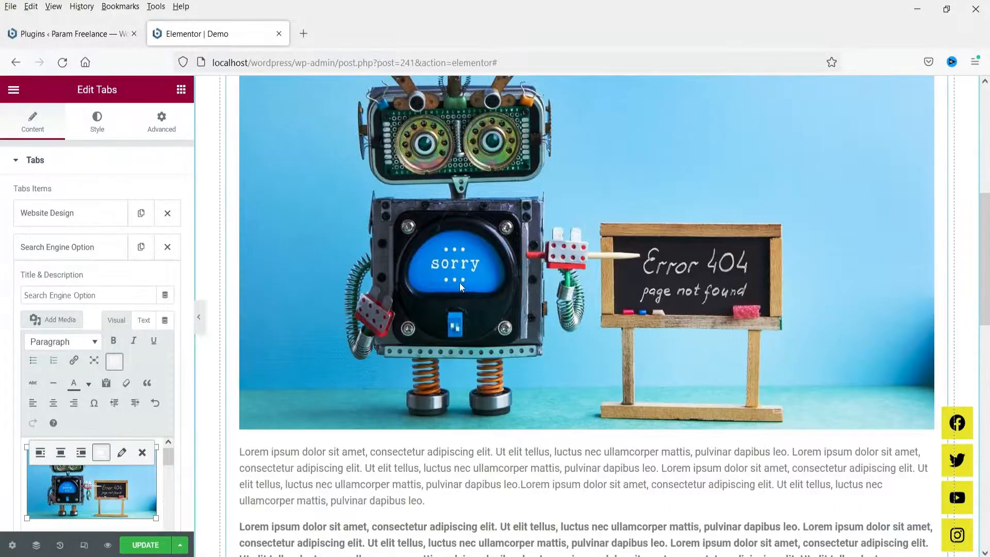
scroll(683, 359, "down", 5)
scroll(580, 366, "up", 5)
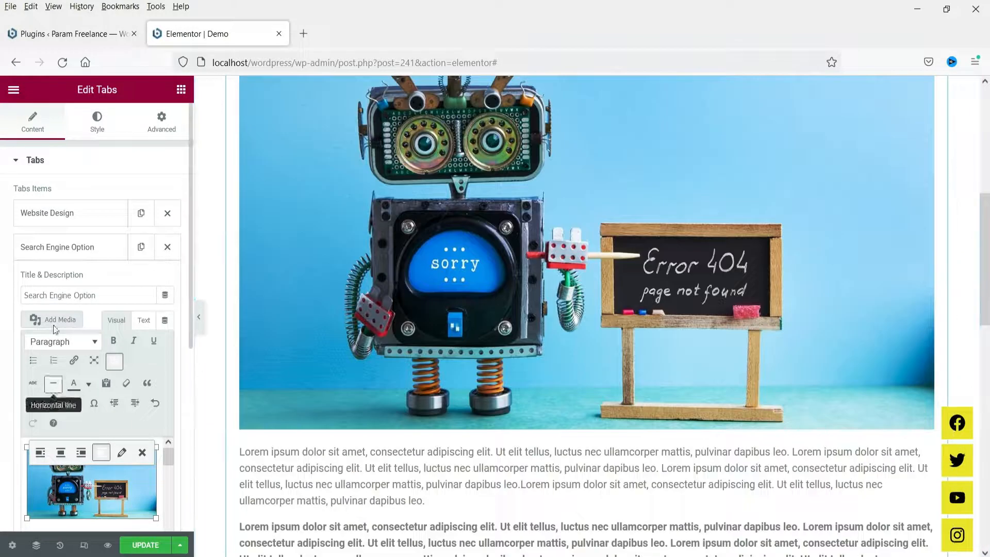
- Insert 404-error-page-not-found.jpg from the media library on a new line below the Marketing tab's last paragraph
left_click(70, 249)
left_click(48, 281)
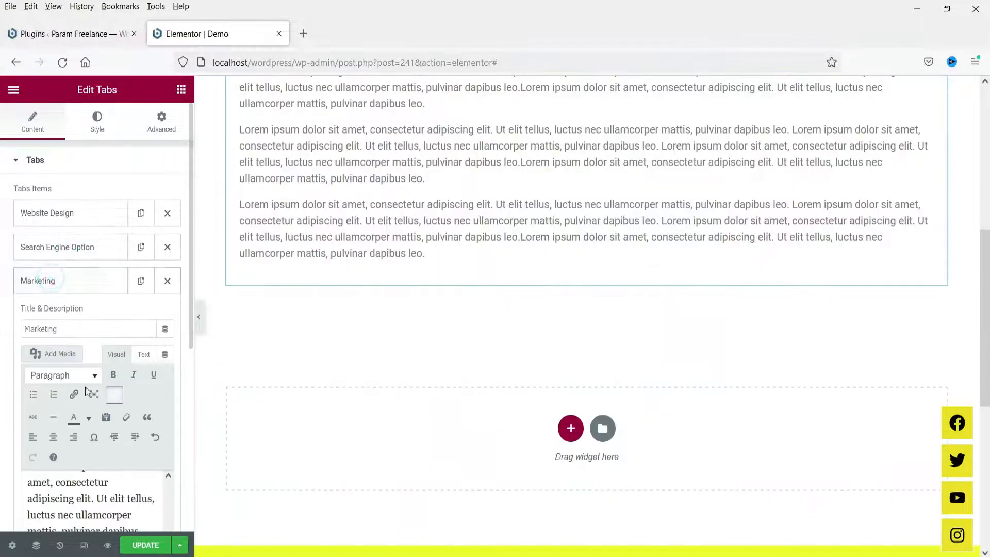
scroll(95, 394, "down", 3)
left_click(88, 481)
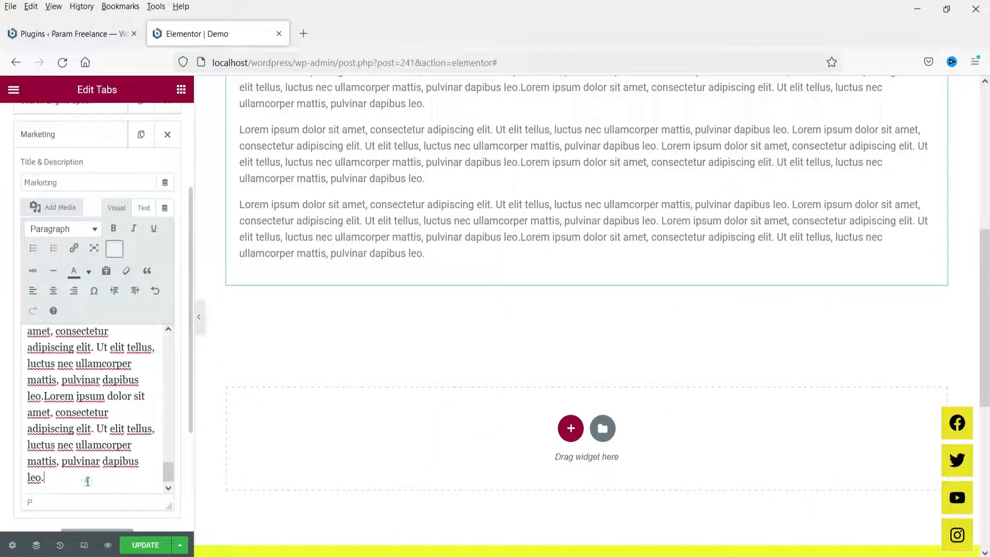
key("Return")
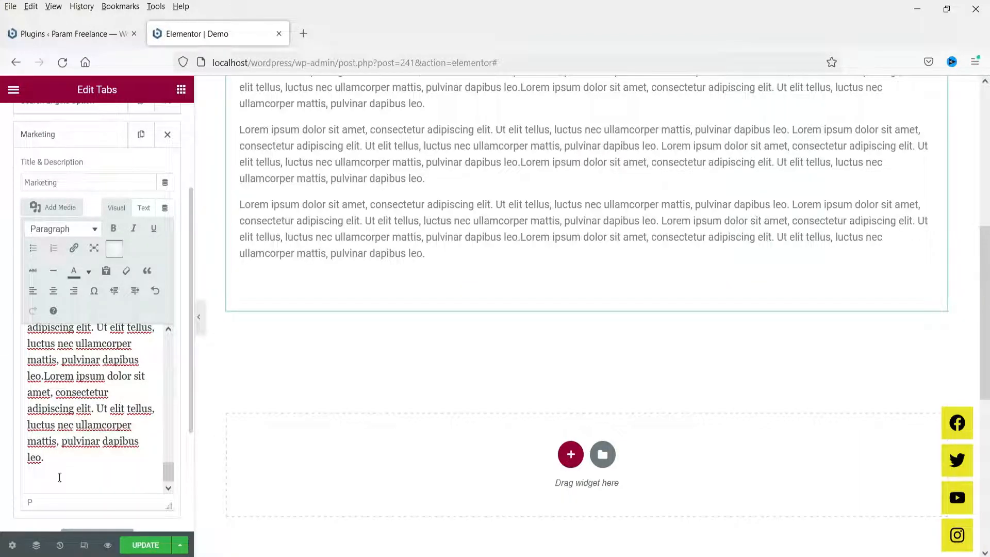
left_click(53, 207)
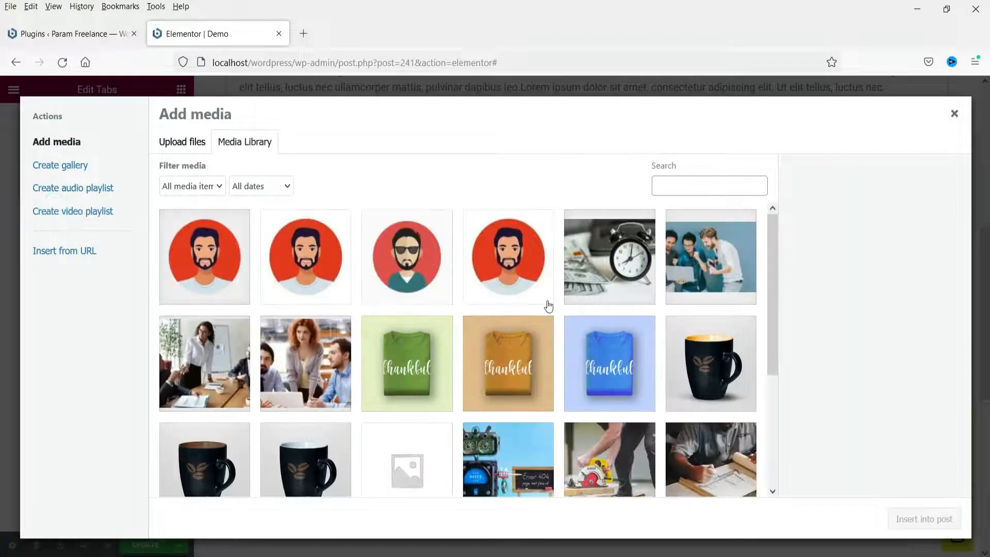
left_click(614, 450)
left_click(511, 464)
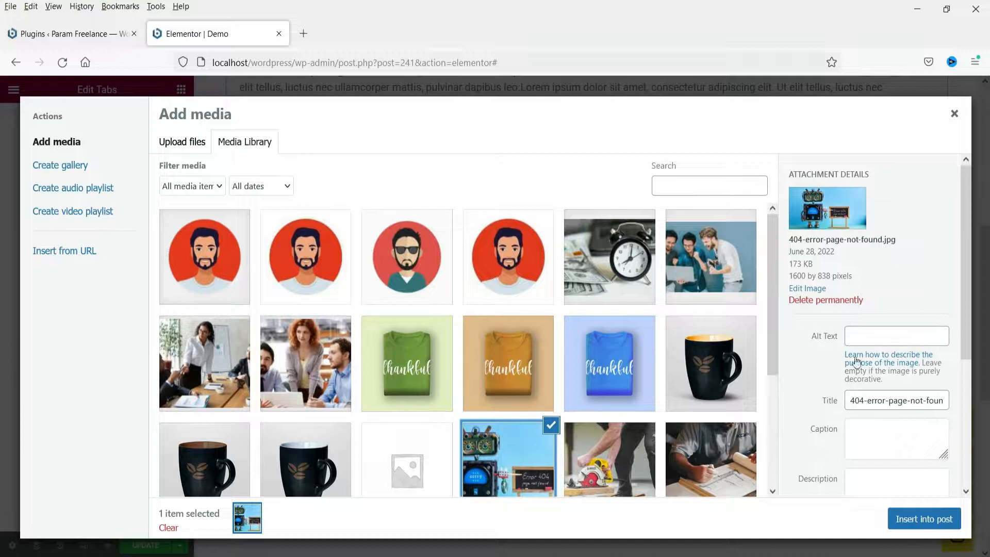
left_click(949, 522)
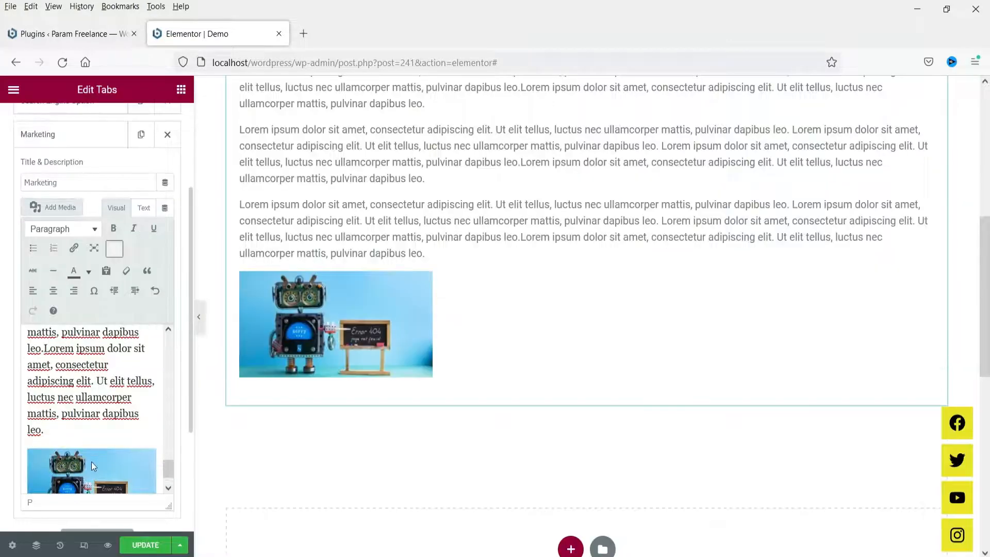
- Set the Marketing image's size to Full Size – 1600 × 838 and preview the Website Design tab on the page
left_click(92, 462)
left_click(121, 429)
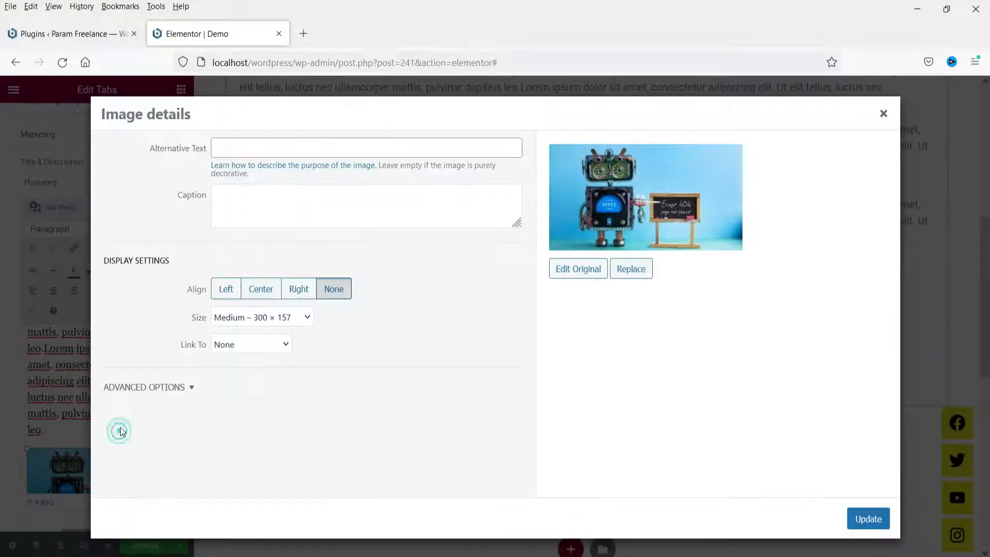
left_click(263, 319)
left_click(267, 396)
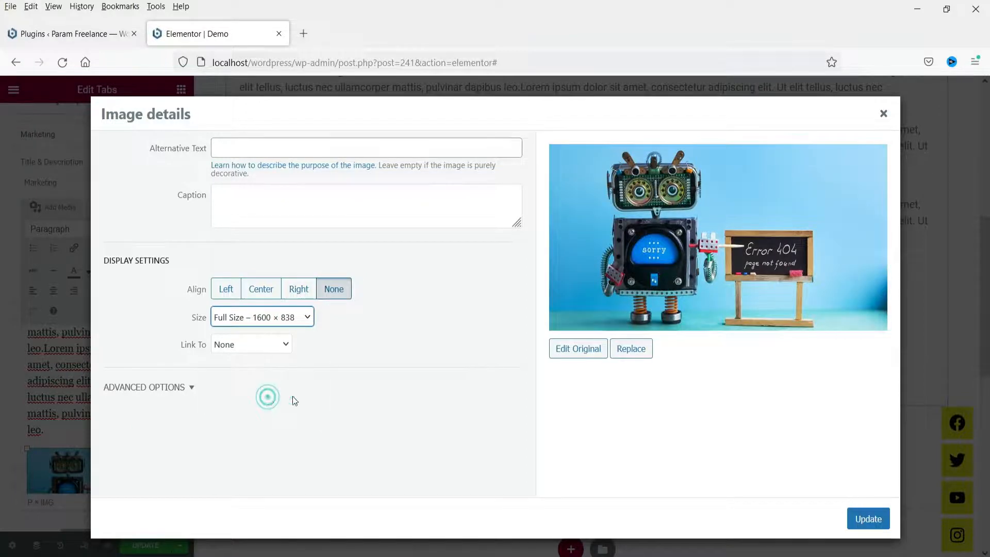
left_click(874, 519)
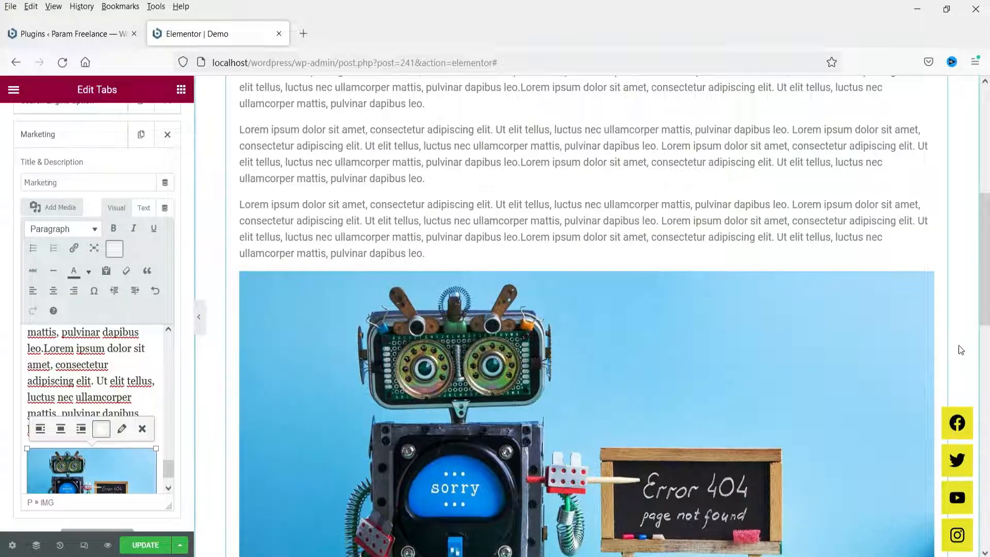
scroll(730, 336, "up", 5)
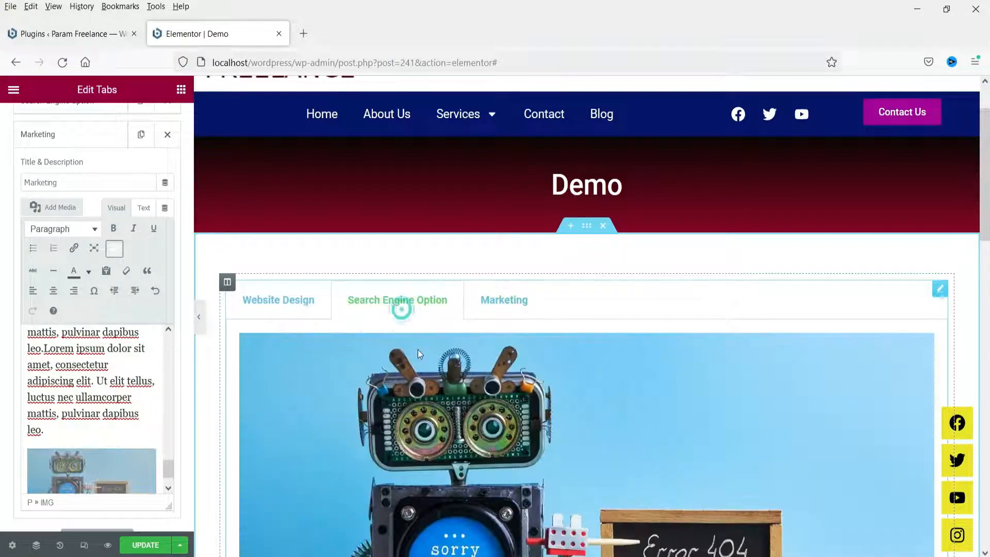
left_click(295, 302)
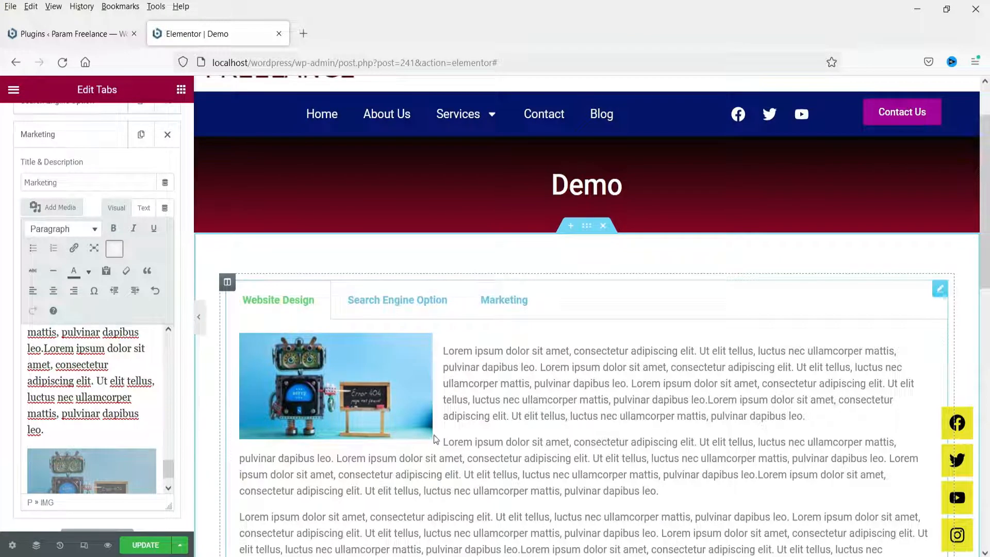
- Collapse the Marketing item, set the tabs' position to Vertical, and preview the Search Engine Option and Marketing tabs
left_click(42, 135)
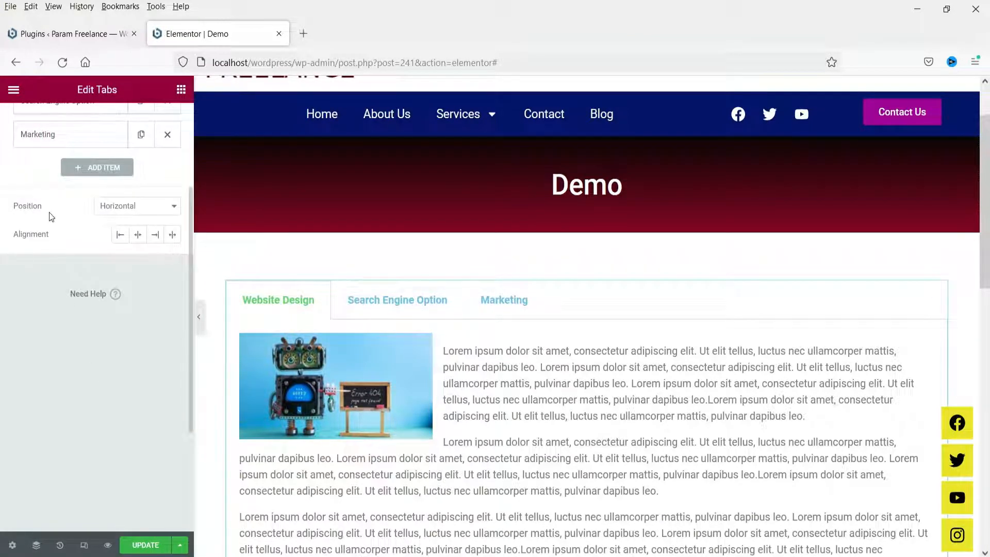
left_click(103, 209)
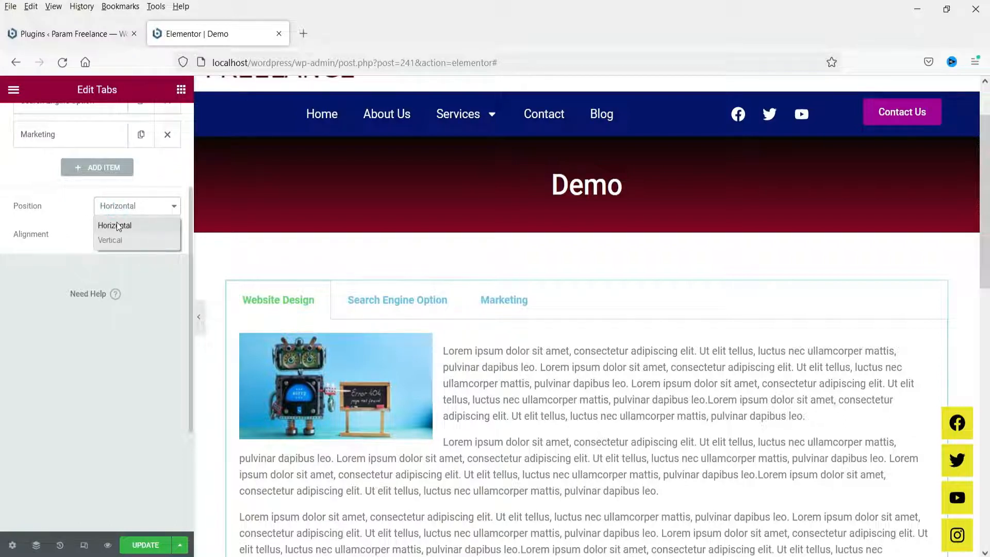
left_click(110, 240)
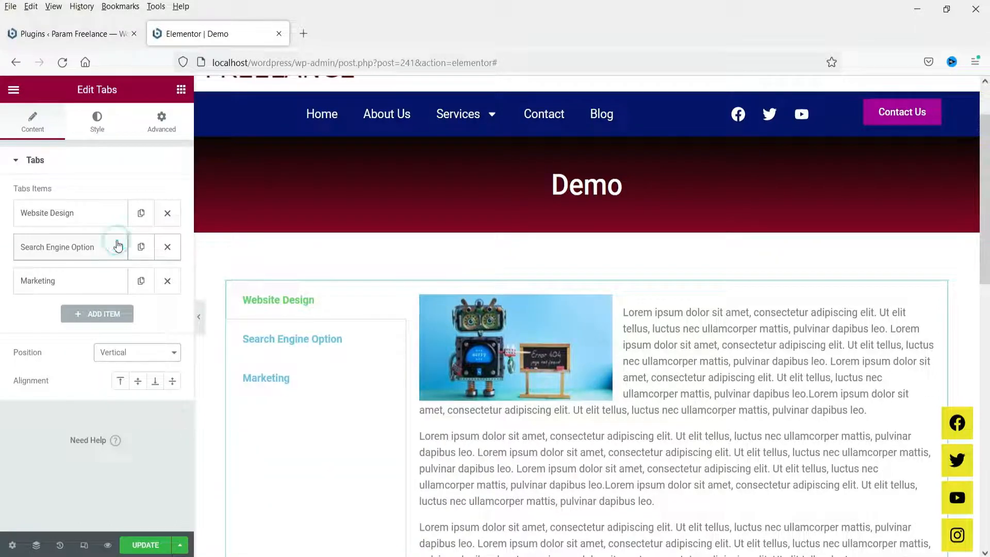
left_click(337, 339)
left_click(283, 373)
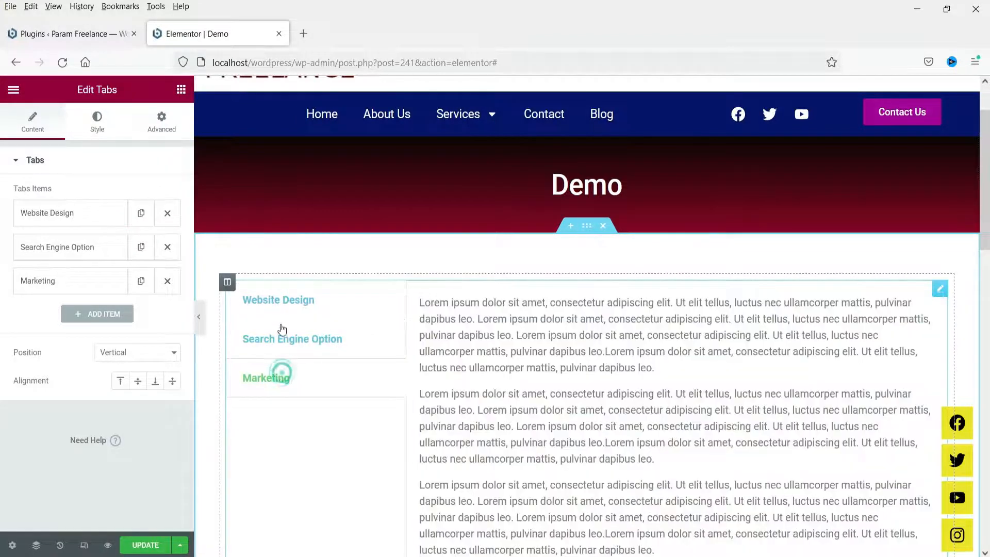
- Try each of the four alignment options on the vertical tabs, from Start onwards, previewing the Website Design tab with Center
left_click(120, 384)
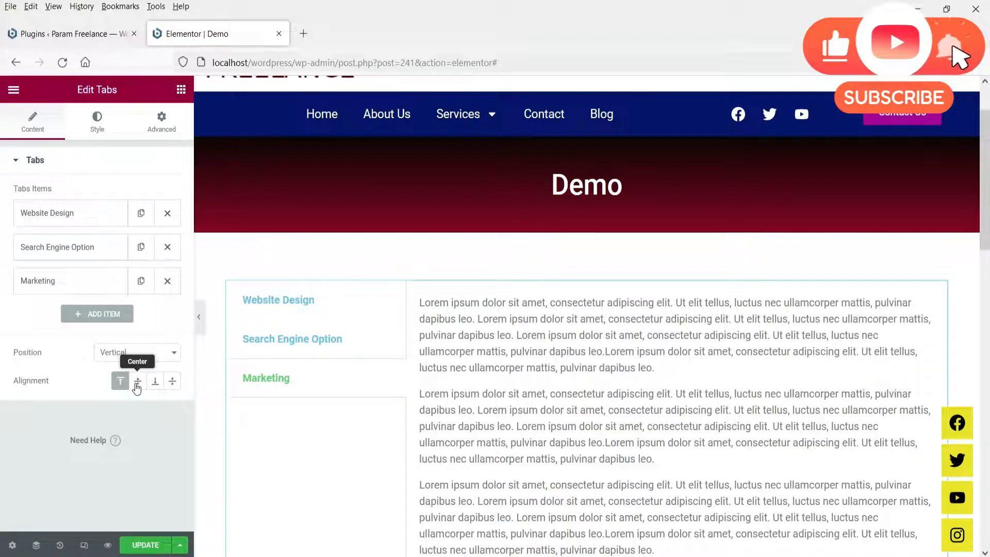
left_click(137, 382)
scroll(332, 431, "down", 3)
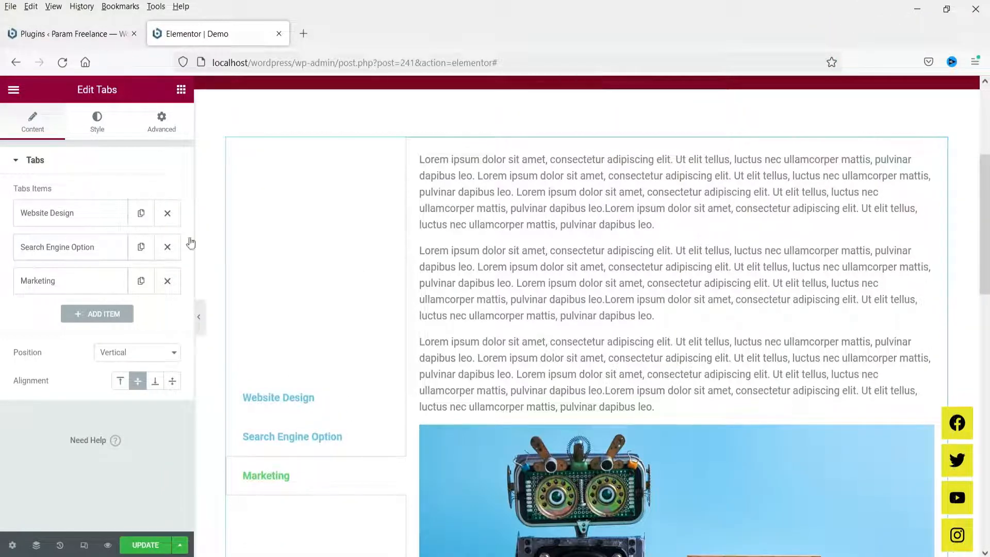
left_click(299, 399)
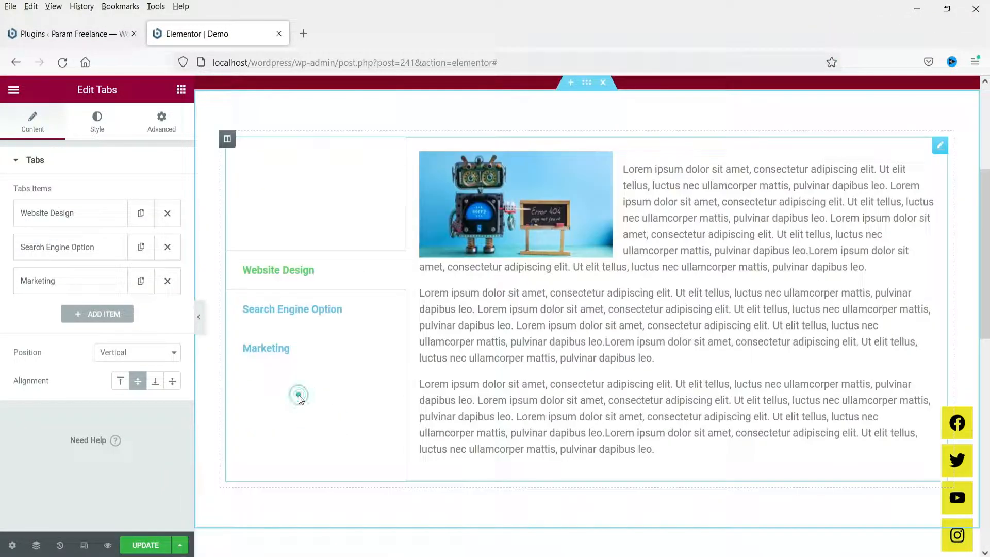
left_click(155, 381)
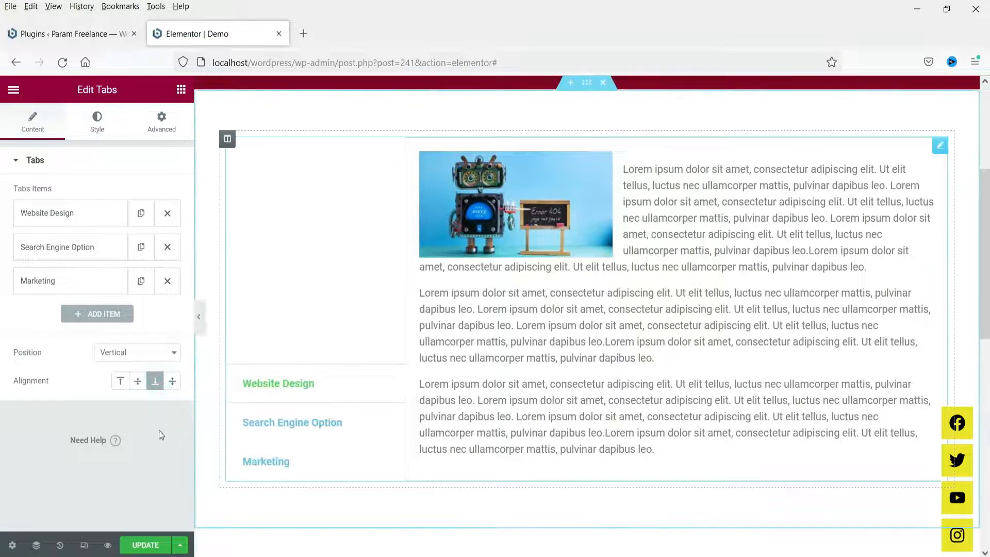
left_click(174, 382)
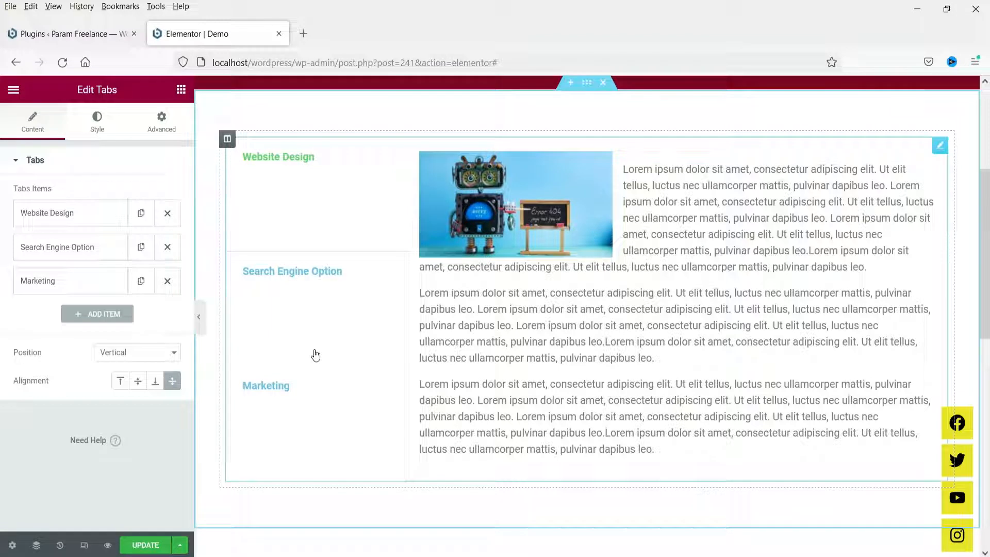
- Set the tabs' position to Horizontal, try each alignment option in turn, and leave the alignment at Start
left_click(122, 353)
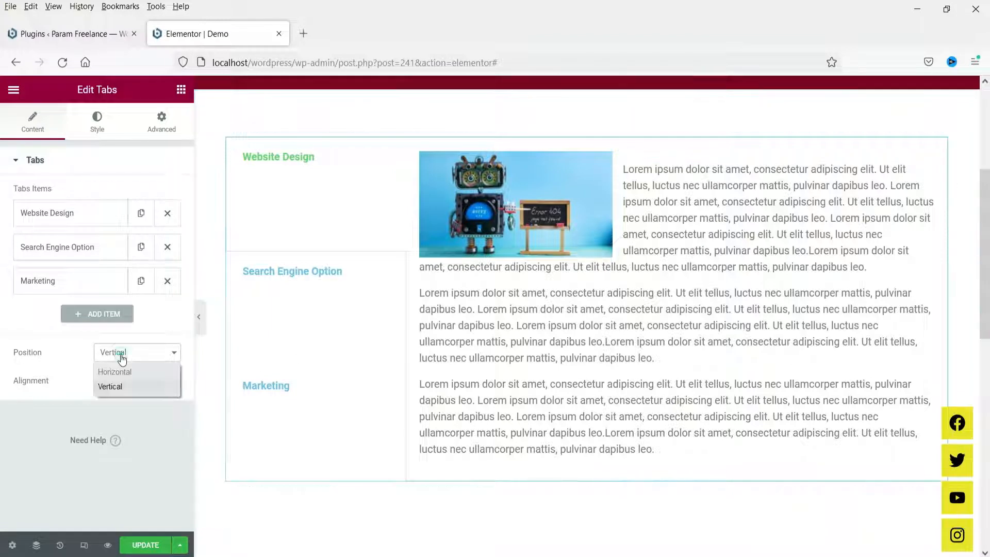
left_click(129, 374)
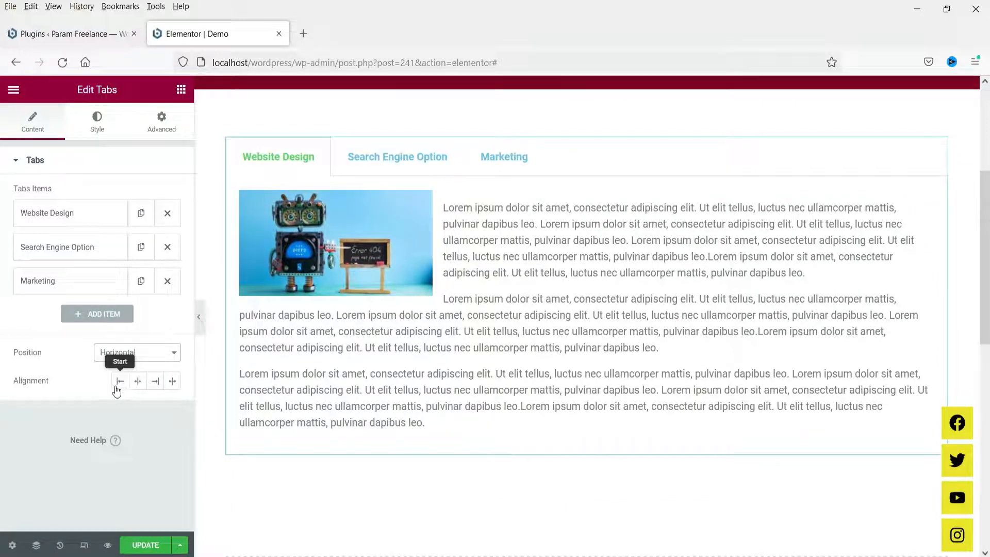
left_click(120, 382)
left_click(136, 383)
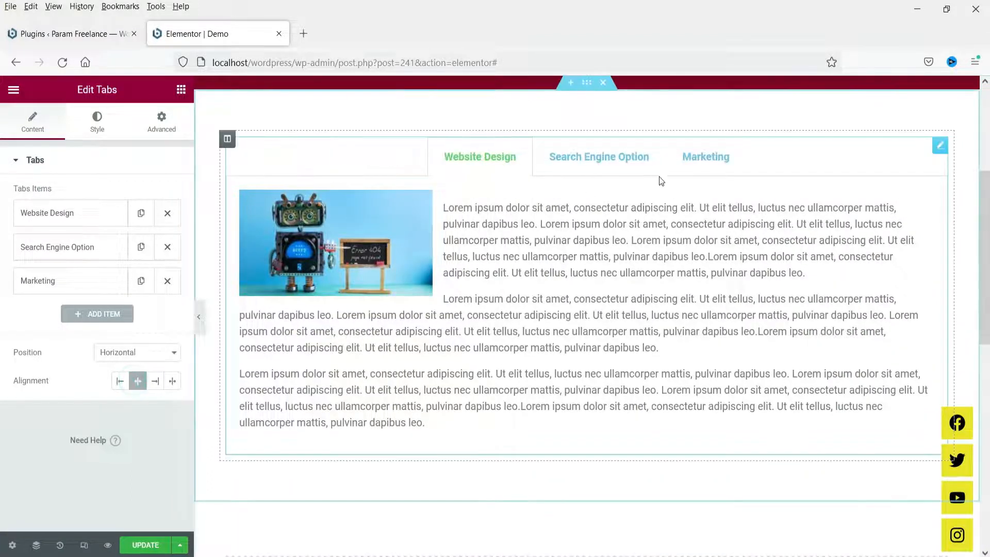
left_click(156, 382)
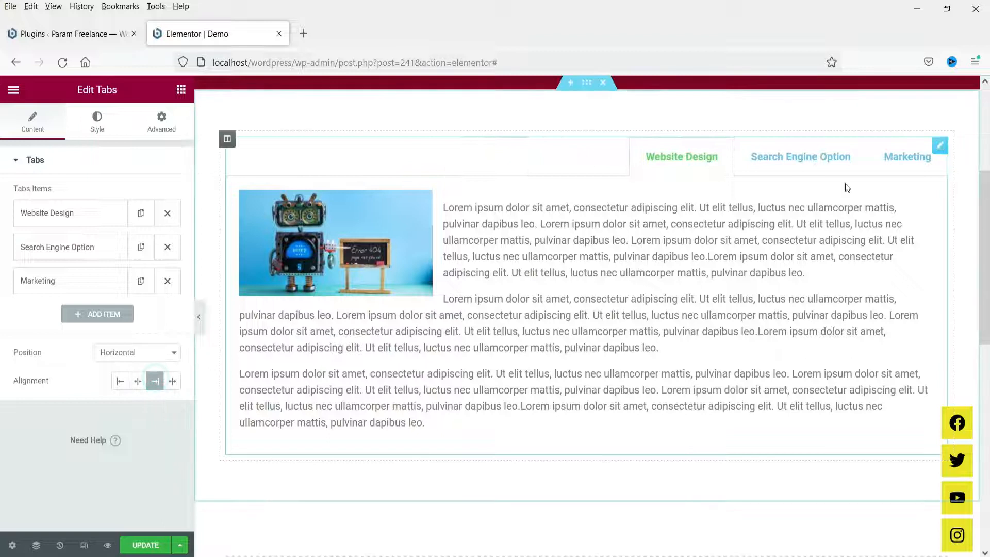
left_click(174, 381)
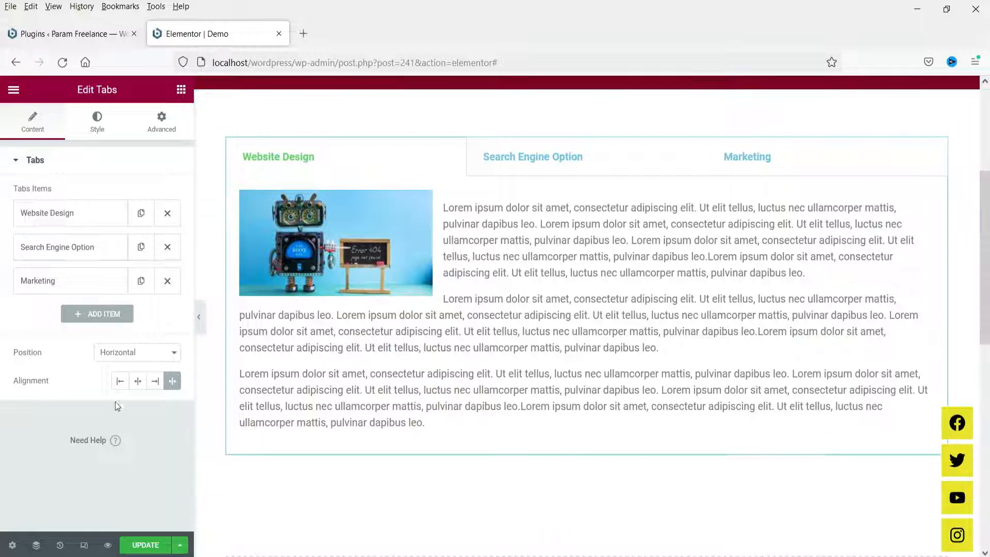
left_click(120, 381)
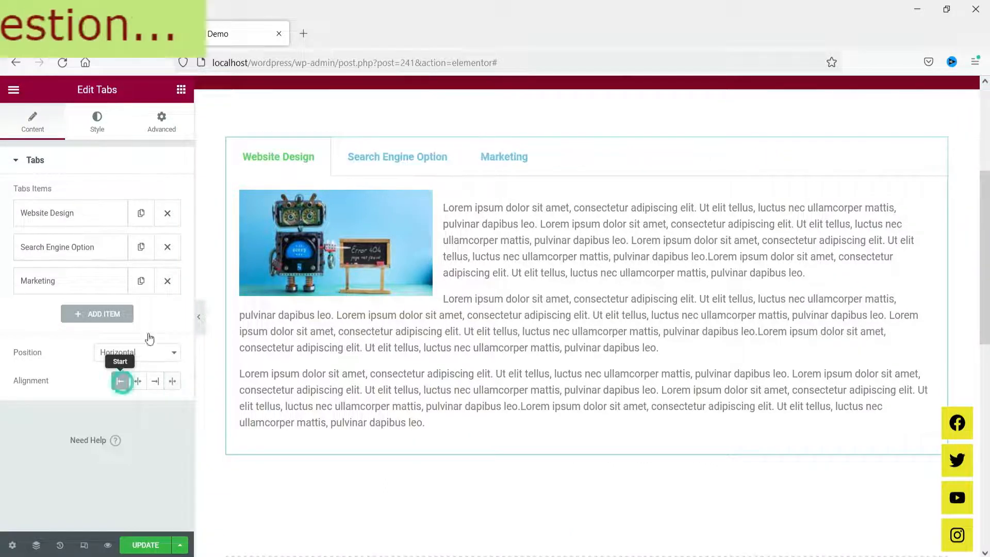
- Preview the Search Engine Option, Marketing and Website Design tabs in the horizontal layout on the page
left_click(360, 156)
left_click(493, 157)
left_click(297, 157)
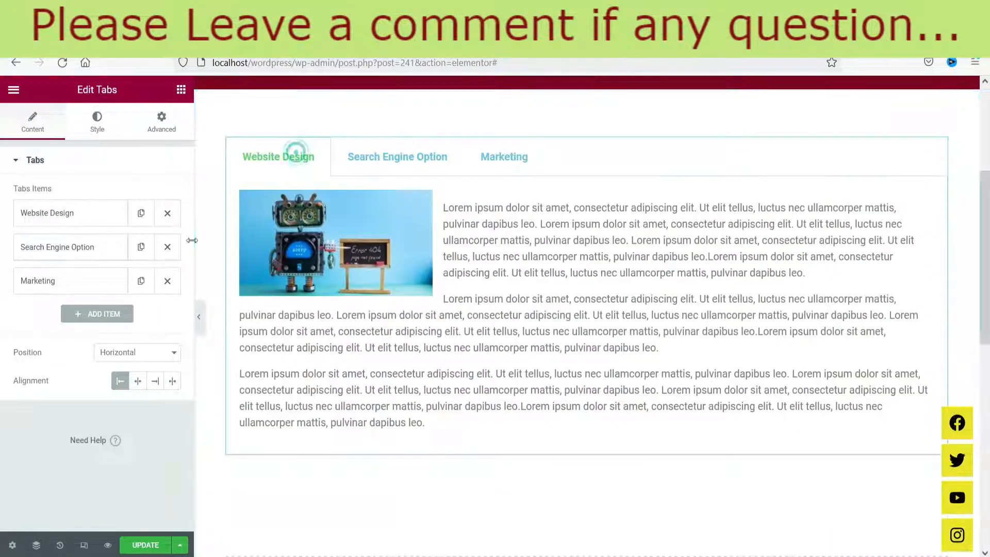
- Set the tabs' border color to the Secondary global color in the widget's style settings
left_click(97, 130)
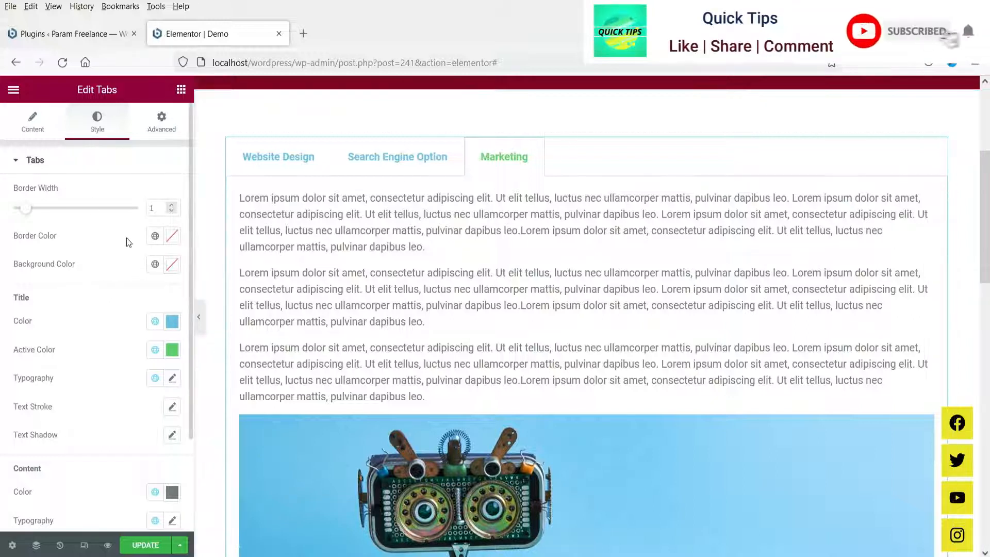
left_click(155, 236)
left_click(75, 324)
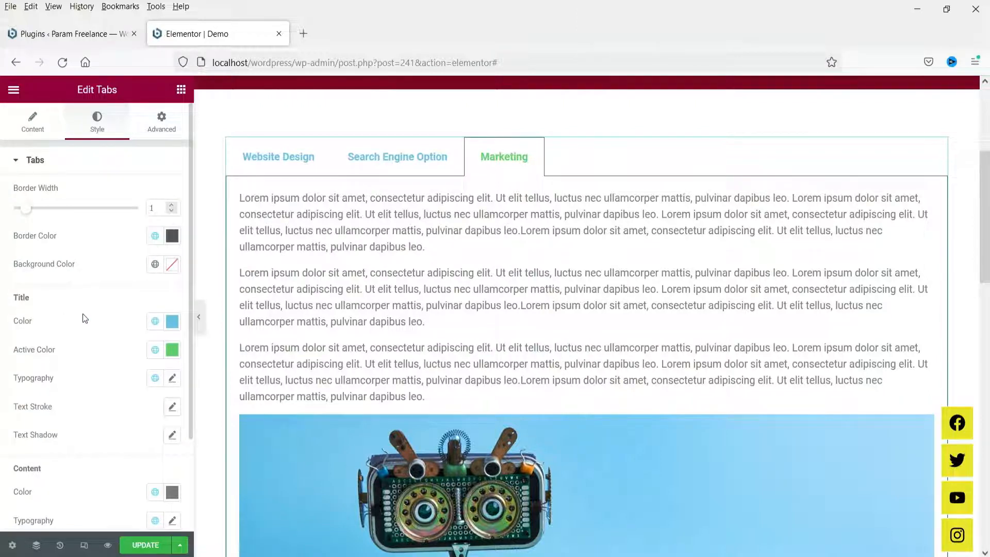
- Hide the editing panel, preview the Search Engine Option and Website Design tabs at full width, and restore the panel
left_click(198, 316)
left_click(316, 160)
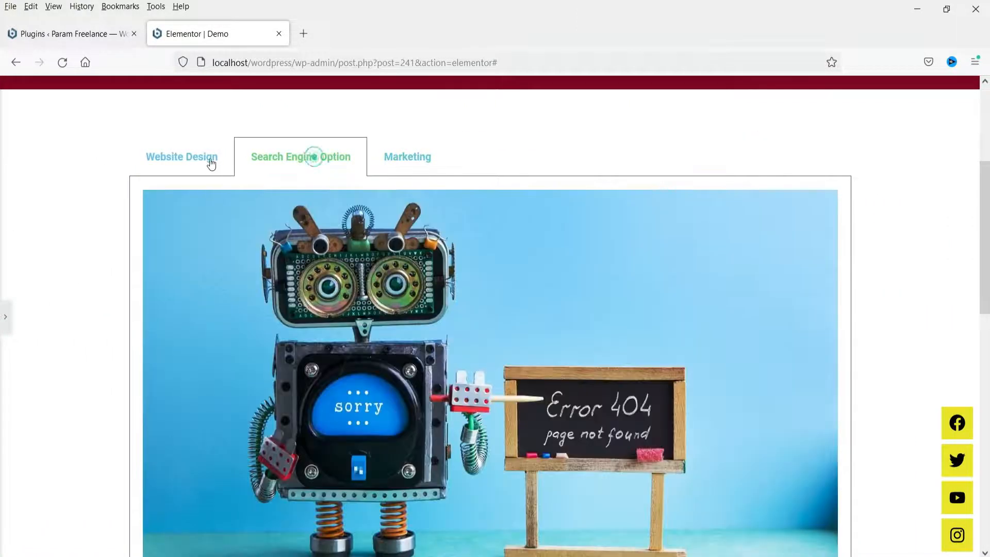
left_click(206, 160)
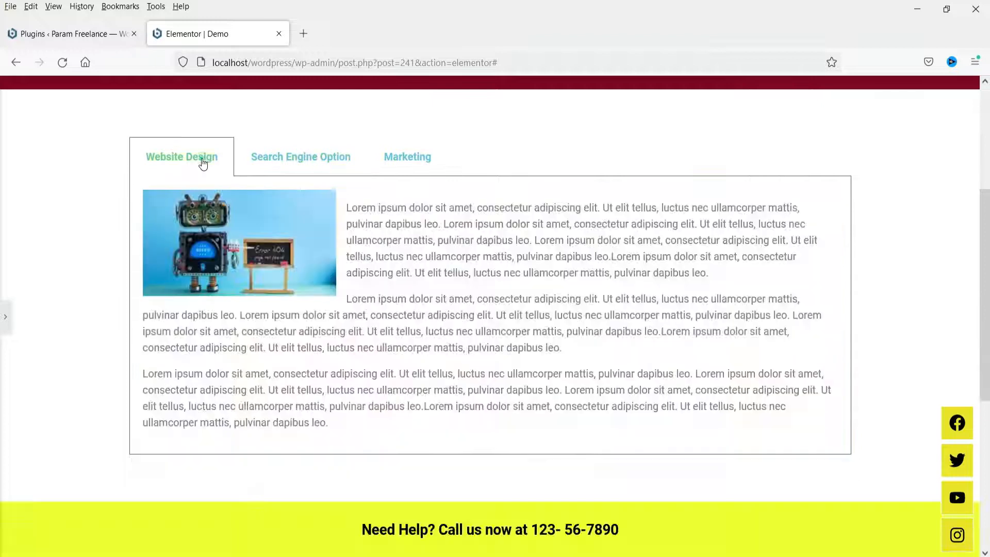
left_click(6, 318)
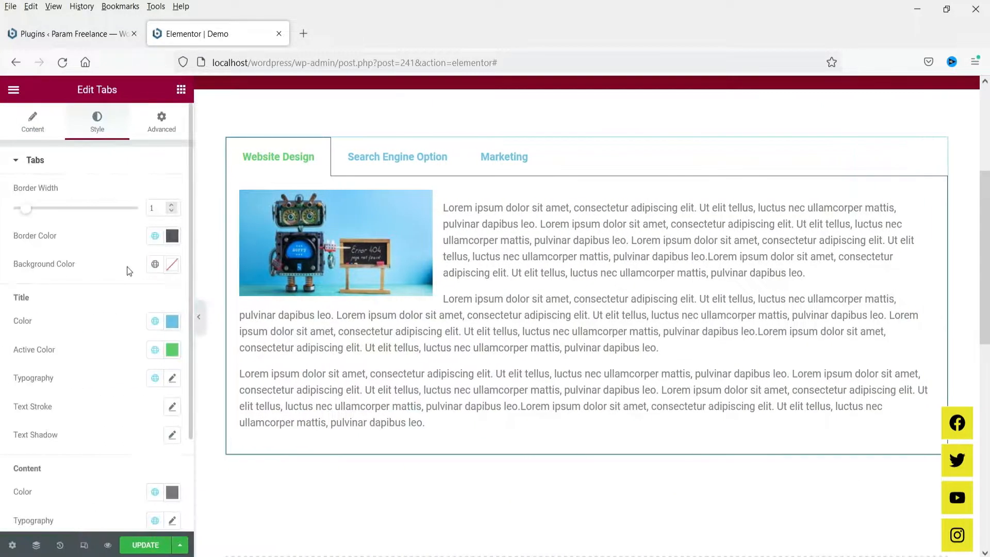
- Give the tabs a custom pale yellow background color
left_click(154, 264)
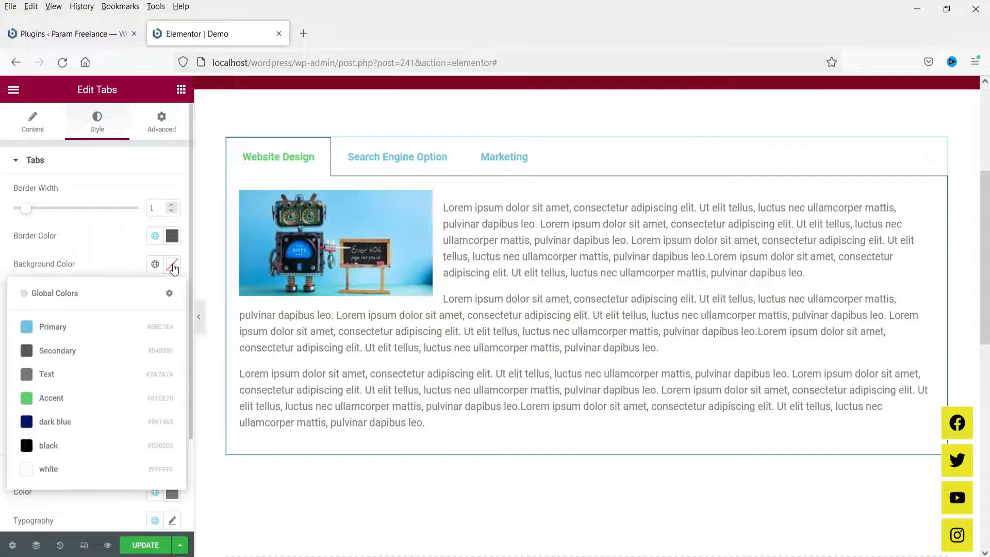
left_click(173, 265)
left_click(50, 438)
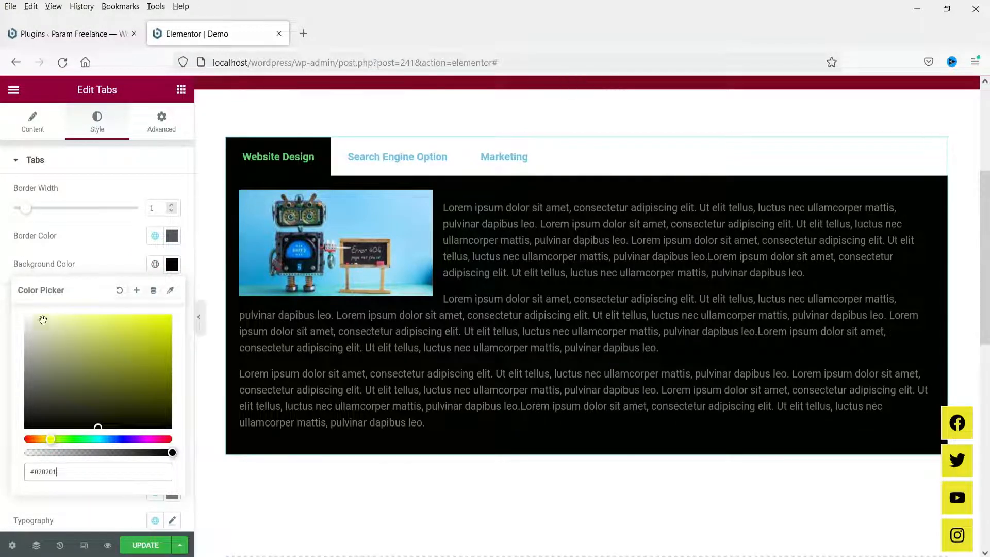
left_click_drag(34, 316, 33, 314)
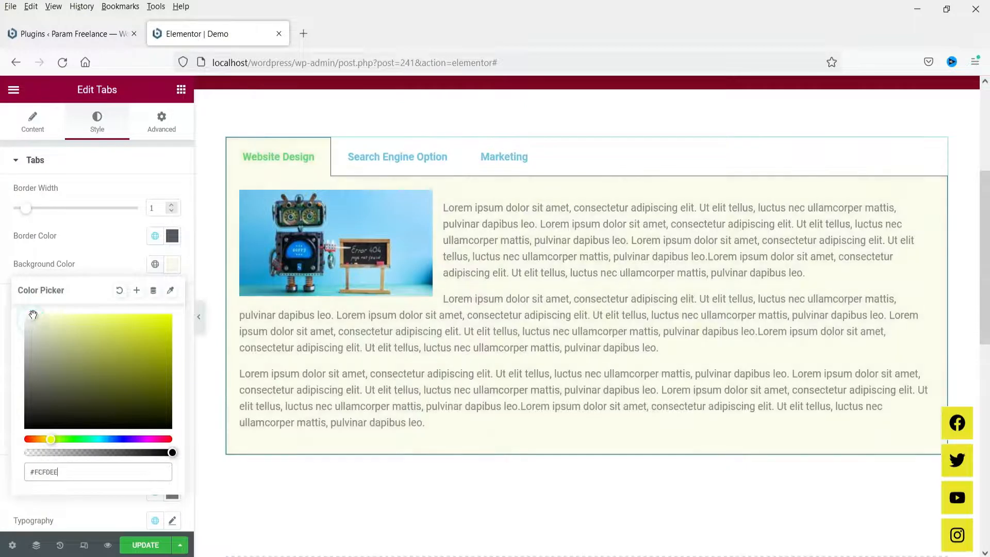
left_click(110, 248)
- Preview the Search Engine Option, Marketing and Website Design tabs with the yellow background
left_click(381, 157)
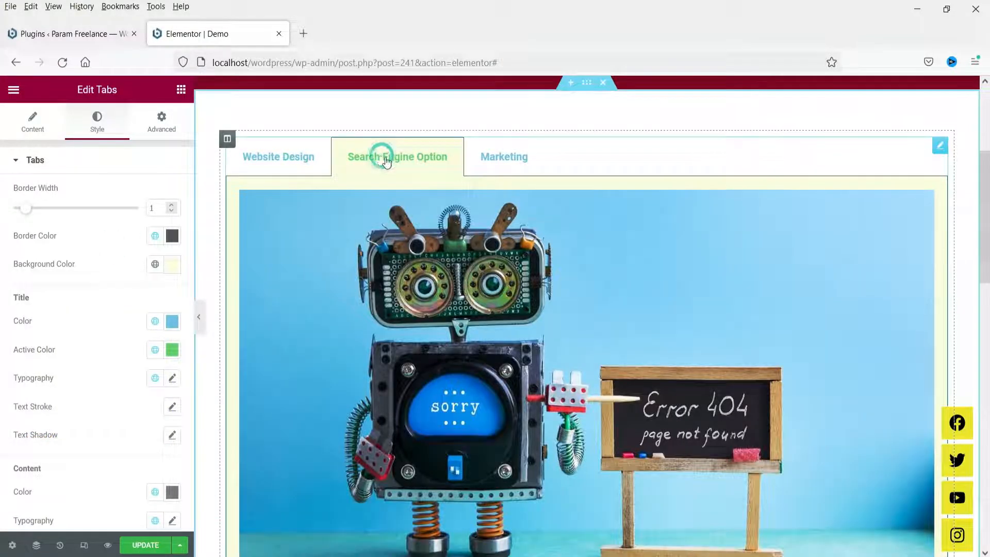
left_click(503, 157)
left_click(308, 157)
left_click(268, 150)
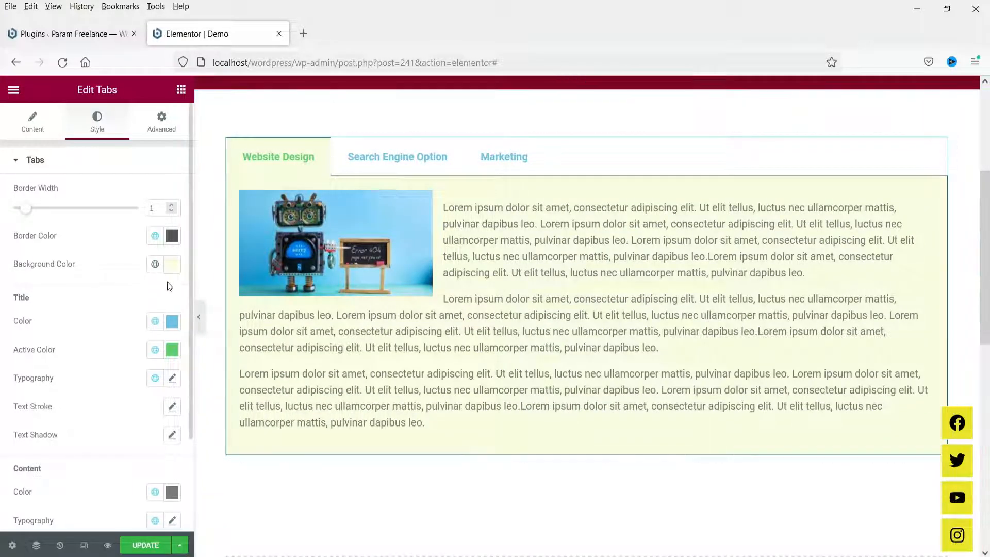
- Lighten the tabs' background color to a paler yellow
left_click(171, 265)
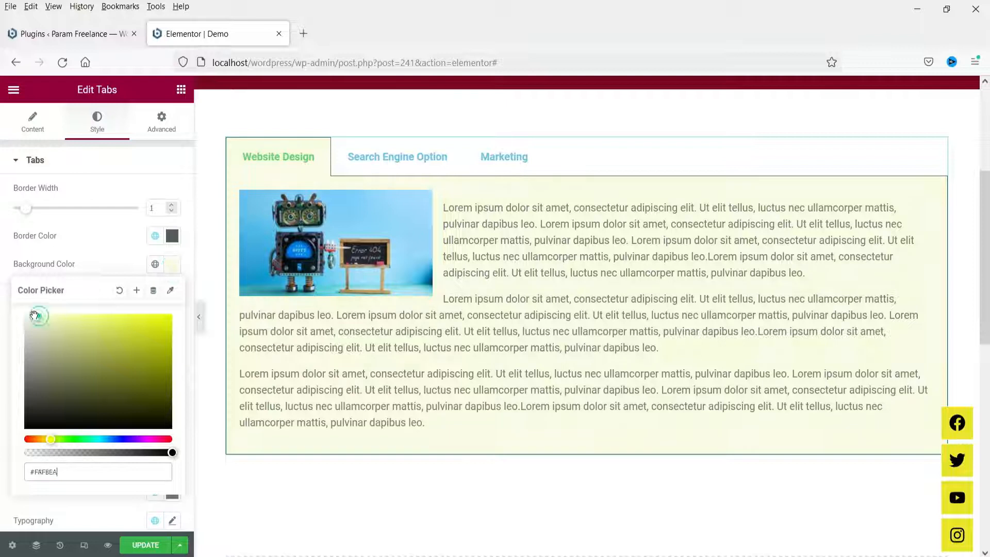
left_click_drag(34, 315, 33, 313)
left_click(85, 246)
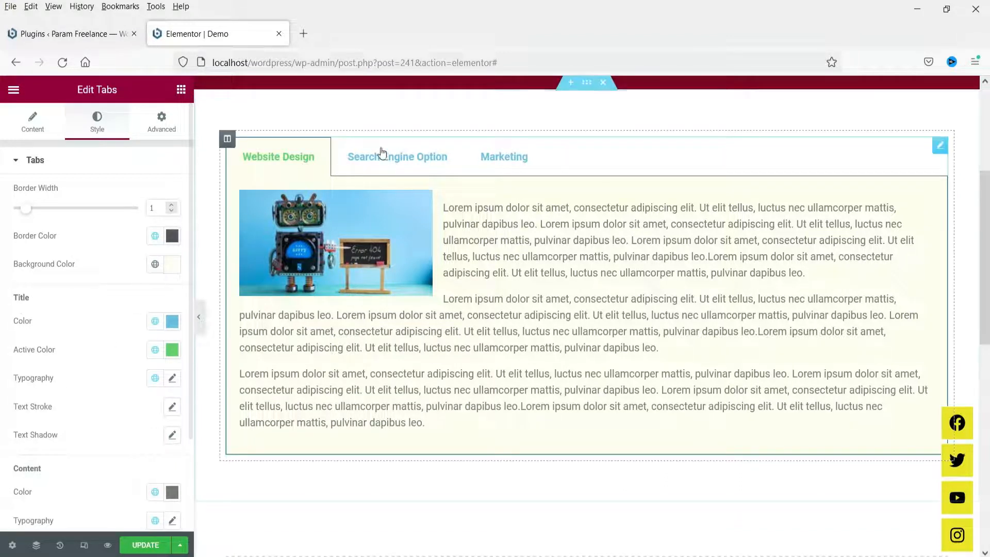
- Set the tab title color to the global dark blue and the active title color to dark maroon #5F0A21
left_click(155, 324)
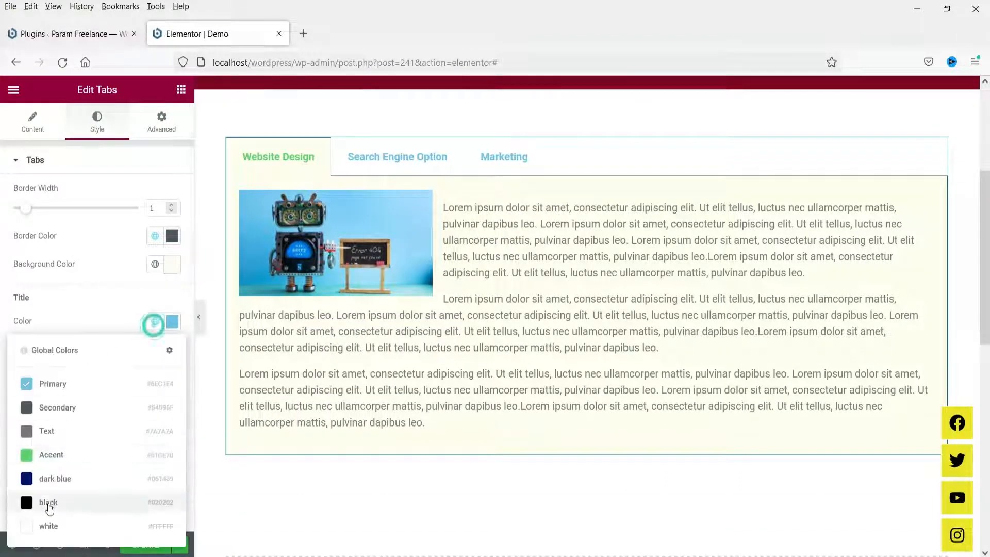
left_click(51, 482)
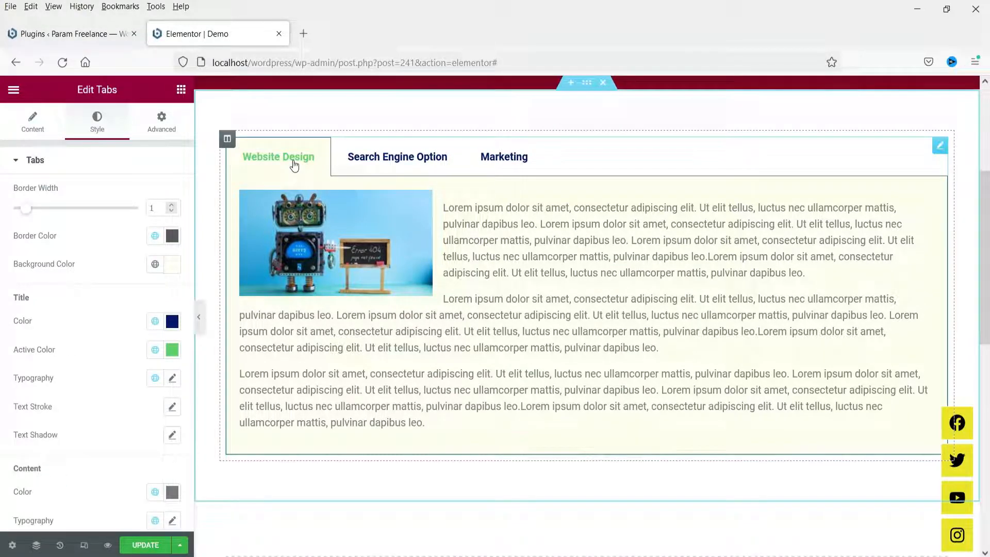
left_click(155, 349)
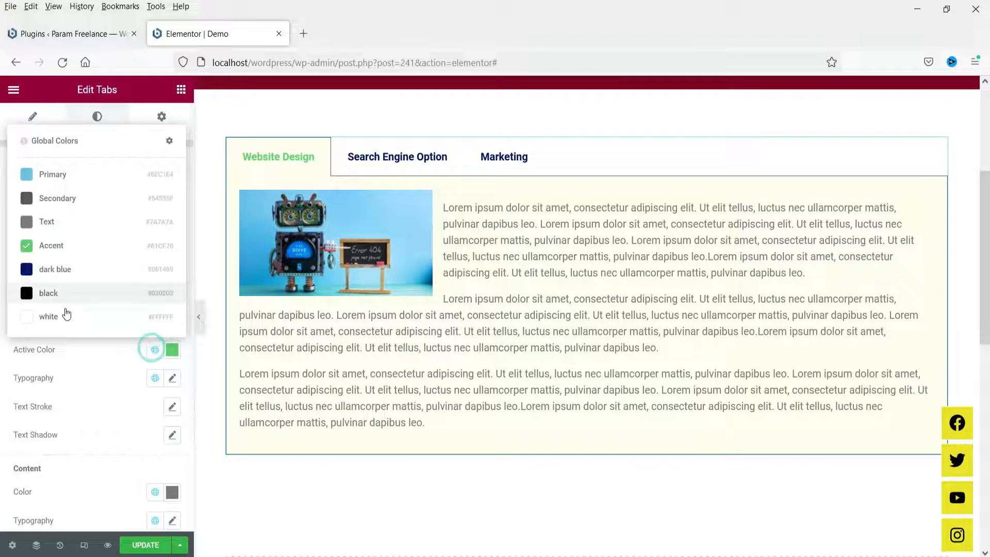
left_click(172, 350)
left_click(165, 281)
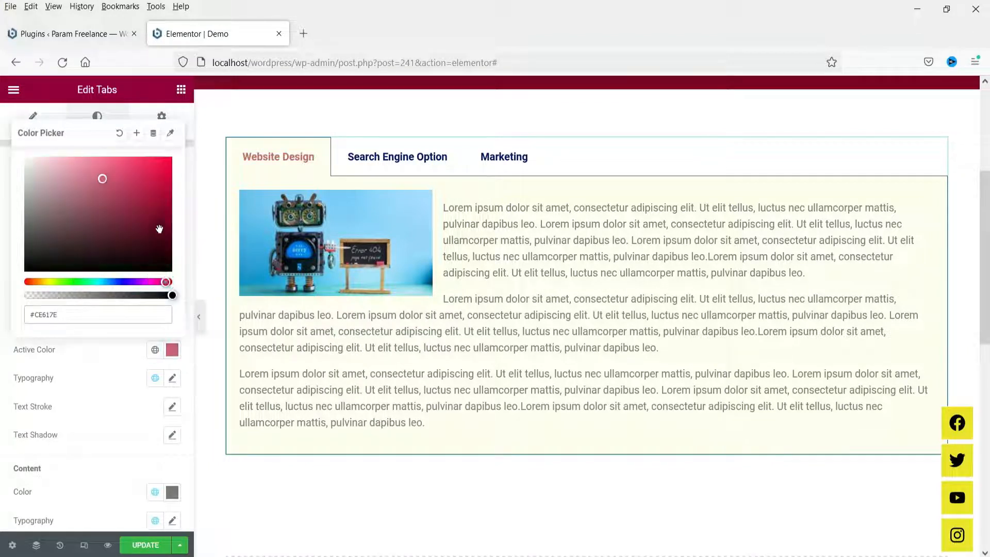
left_click(159, 212)
left_click(157, 229)
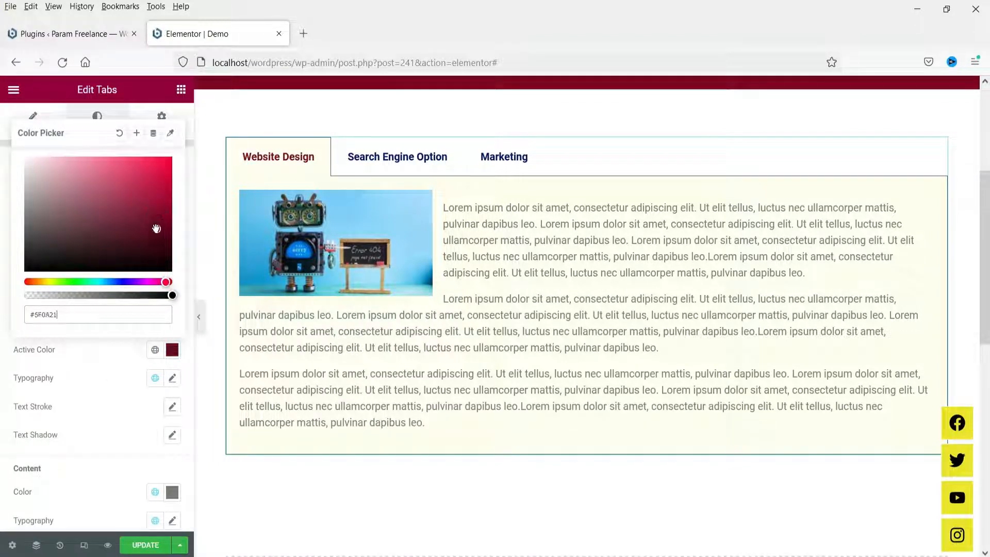
left_click(87, 383)
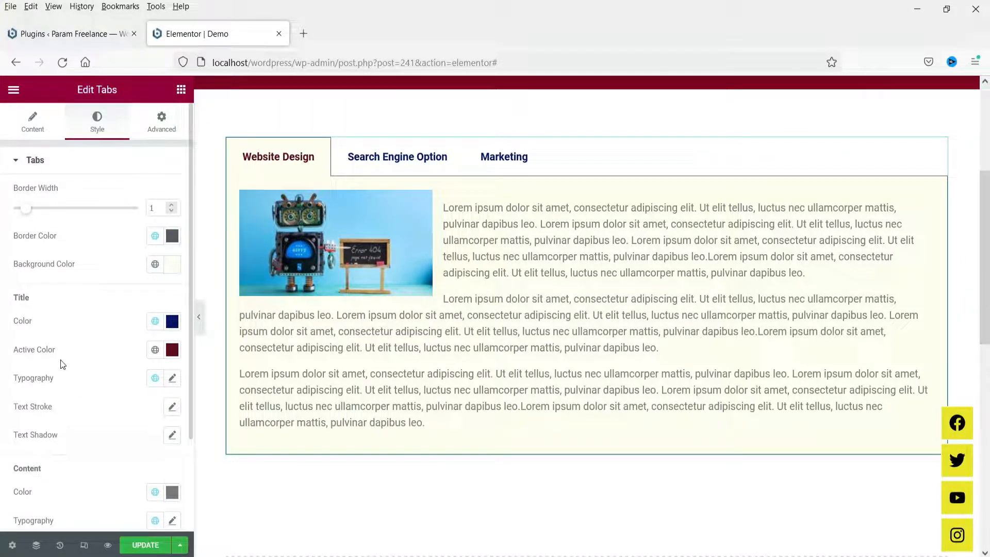
- Set the tab title typography to size 25 px and the Roboto Condensed family
scroll(62, 365, "down", 3)
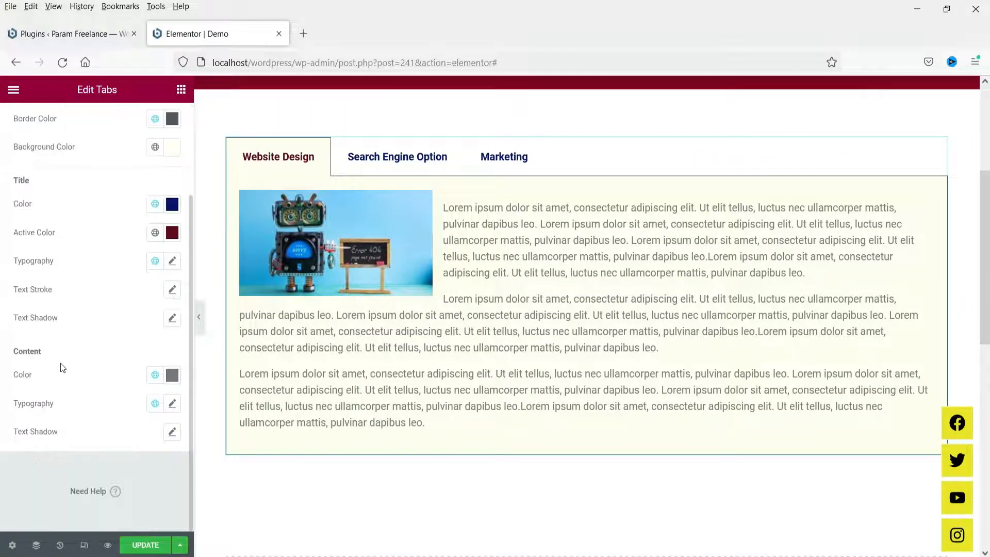
left_click(173, 261)
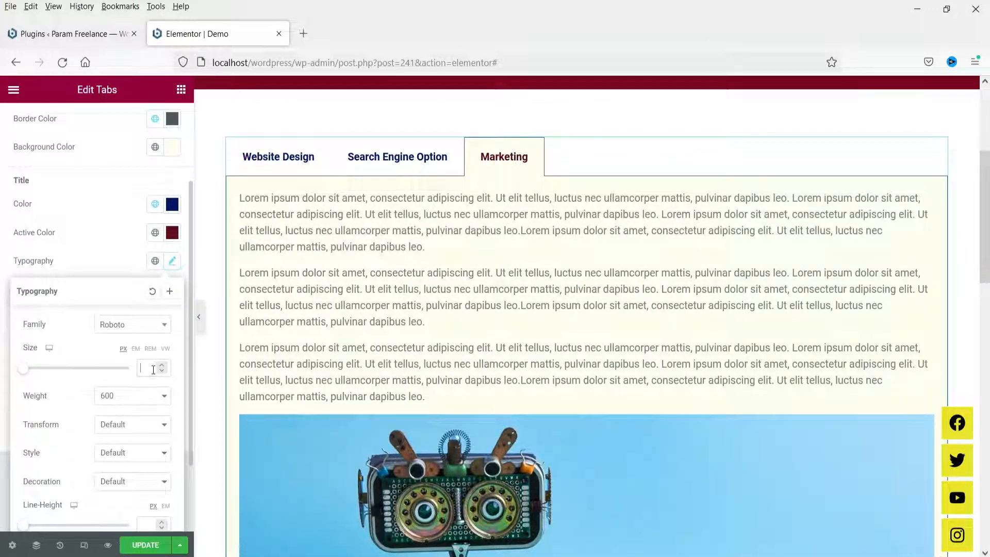
type("25")
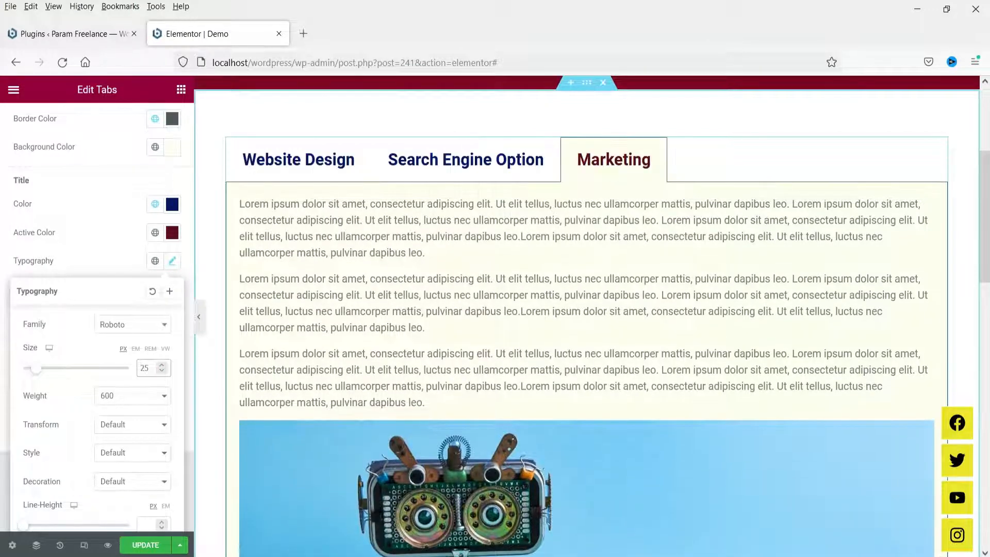
left_click(147, 323)
left_click(130, 412)
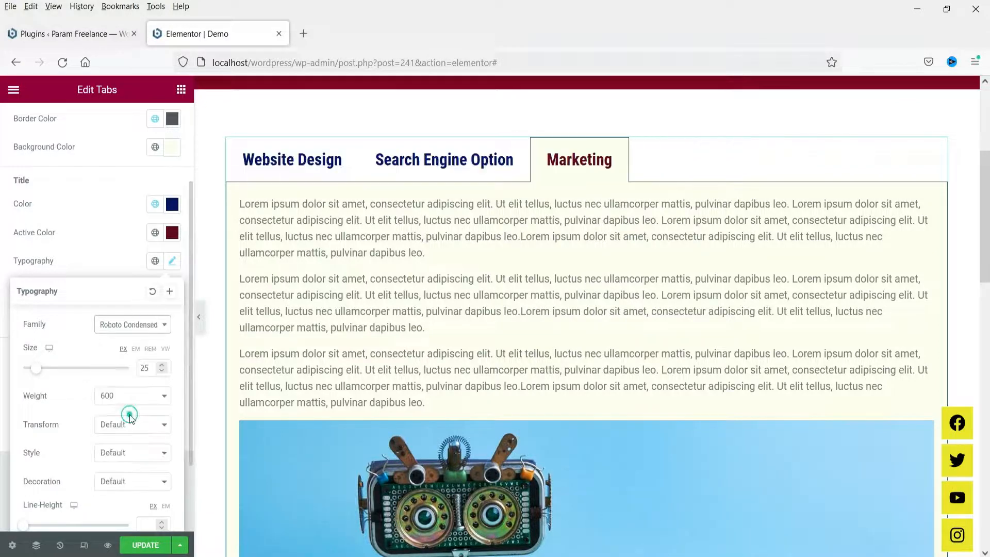
- With the Website Design tab shown, reduce the tab title size to 24 px and choose a lighter font weight
left_click(288, 178)
left_click(172, 260)
left_click(145, 368)
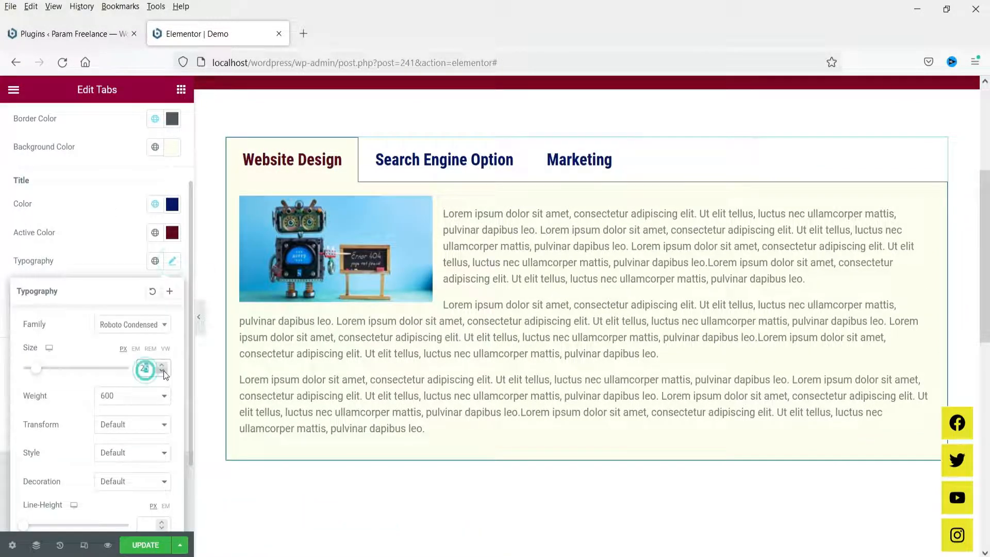
type("4")
left_click(126, 396)
left_click(119, 274)
left_click(102, 268)
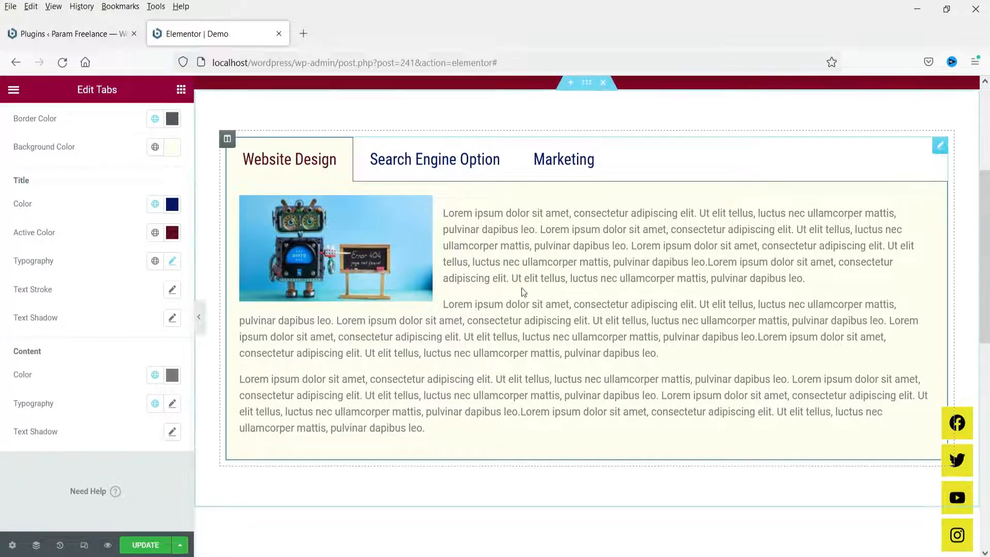
- Set the tab content's text color to the global black and its typography to 18 px Roboto Condensed
left_click(154, 374)
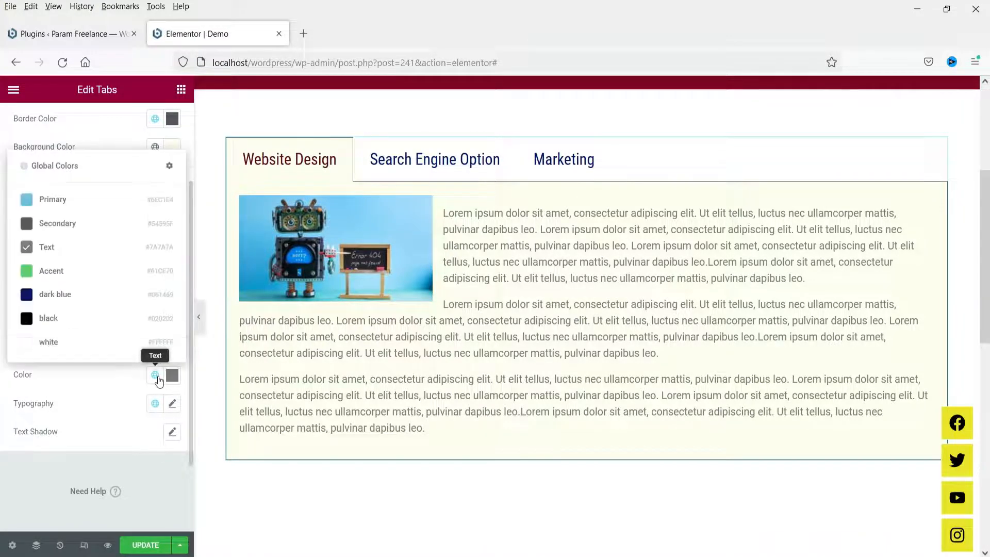
left_click(54, 324)
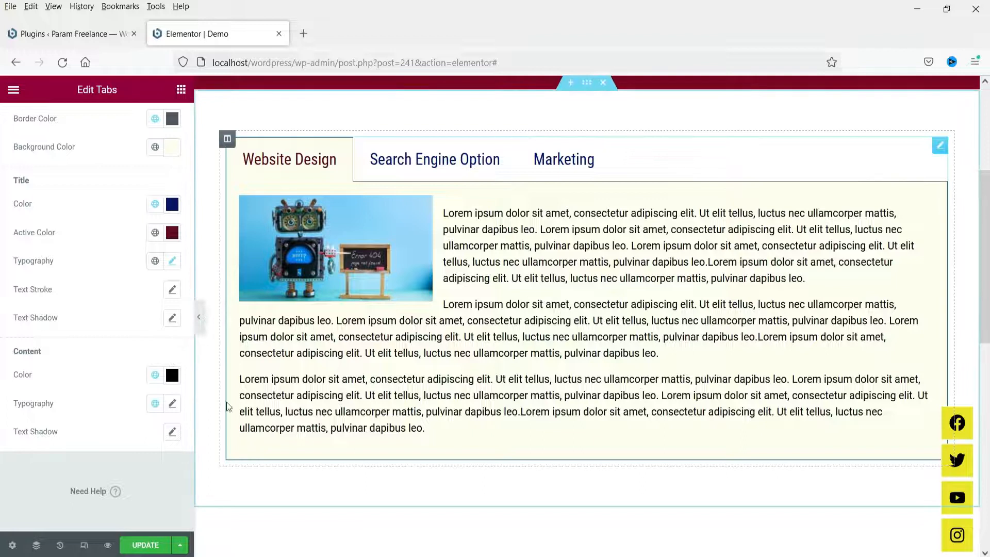
left_click(172, 403)
scroll(155, 479, "down", 3)
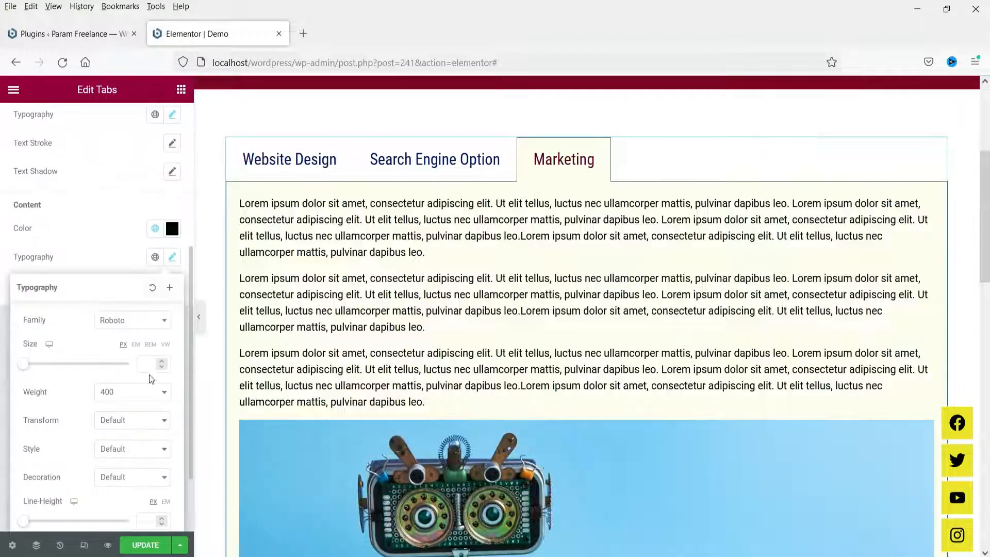
type("18")
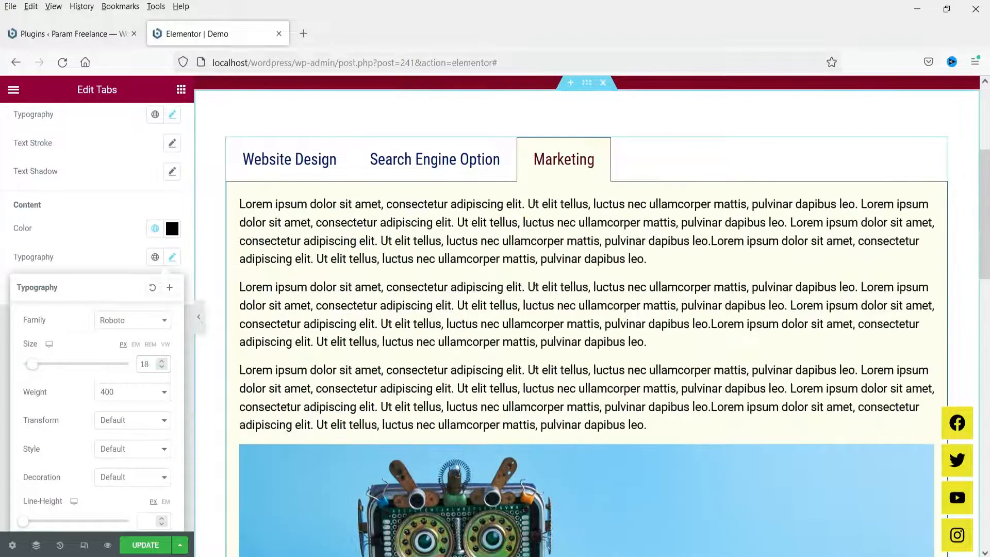
left_click(127, 320)
left_click(124, 418)
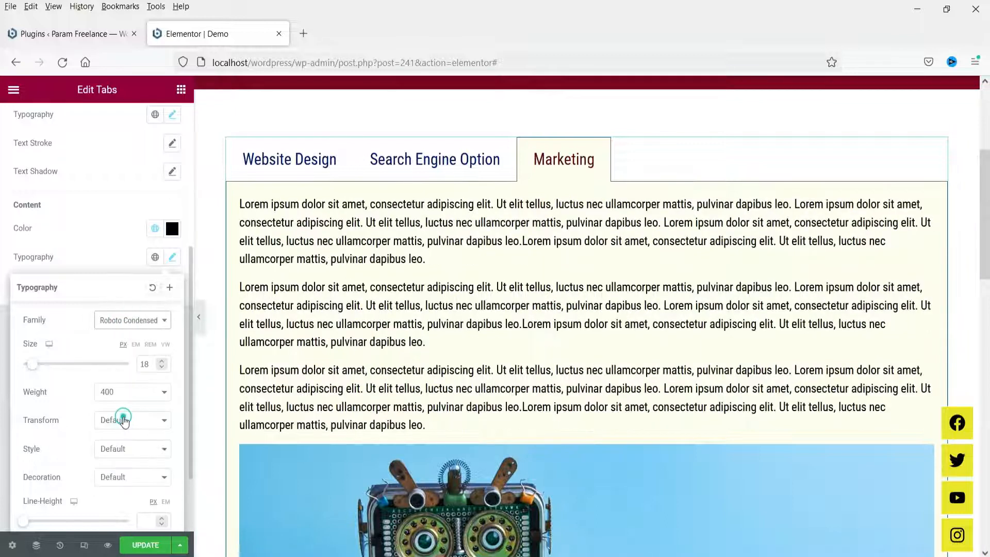
left_click(100, 254)
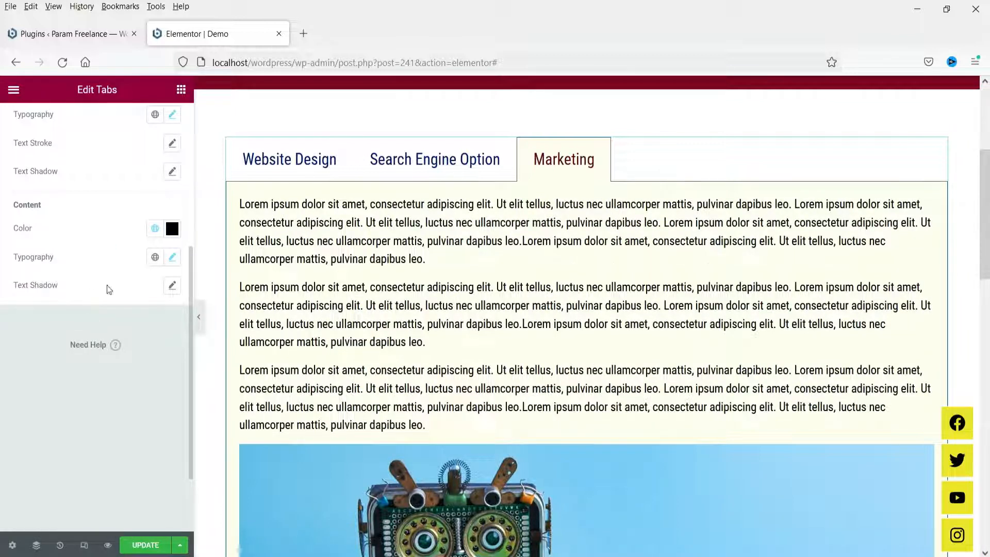
- Check the Website Design tab, update the page, and view the tabs on the live Demo page in a new browser tab
left_click(286, 164)
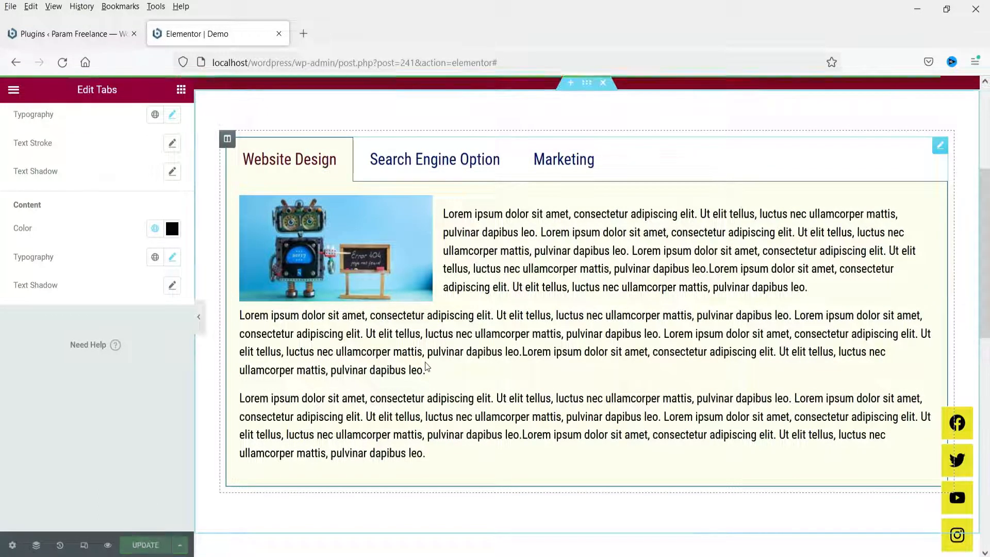
left_click(13, 90)
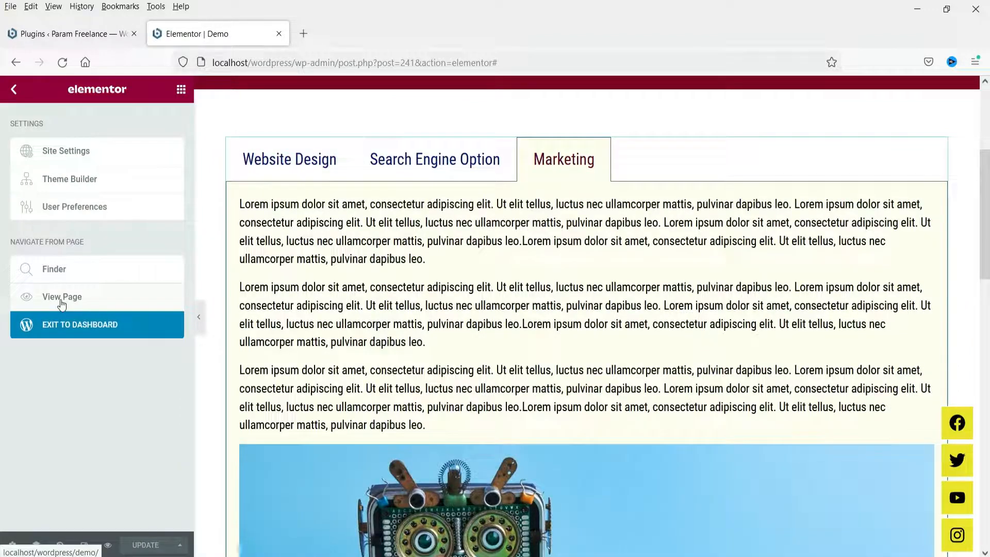
right_click(61, 304)
left_click(111, 314)
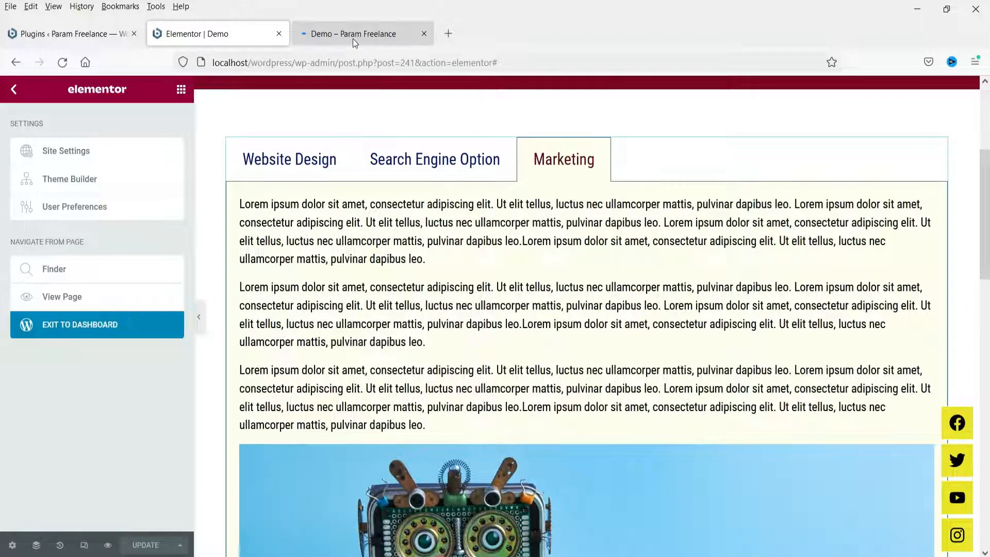
left_click(352, 36)
scroll(830, 202, "down", 4)
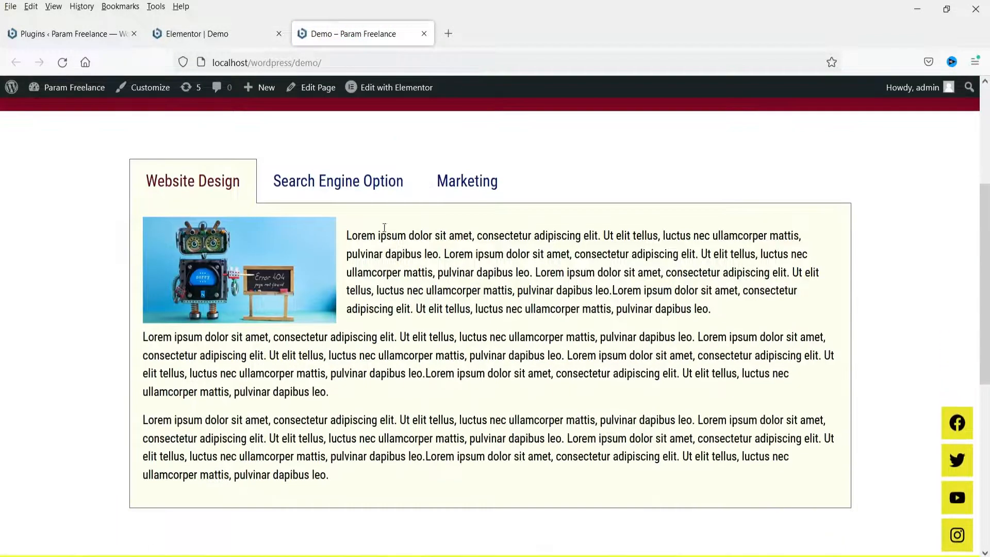
- Check the Search Engine Option, Marketing and Website Design tabs on the live Demo page
left_click(346, 174)
left_click(483, 181)
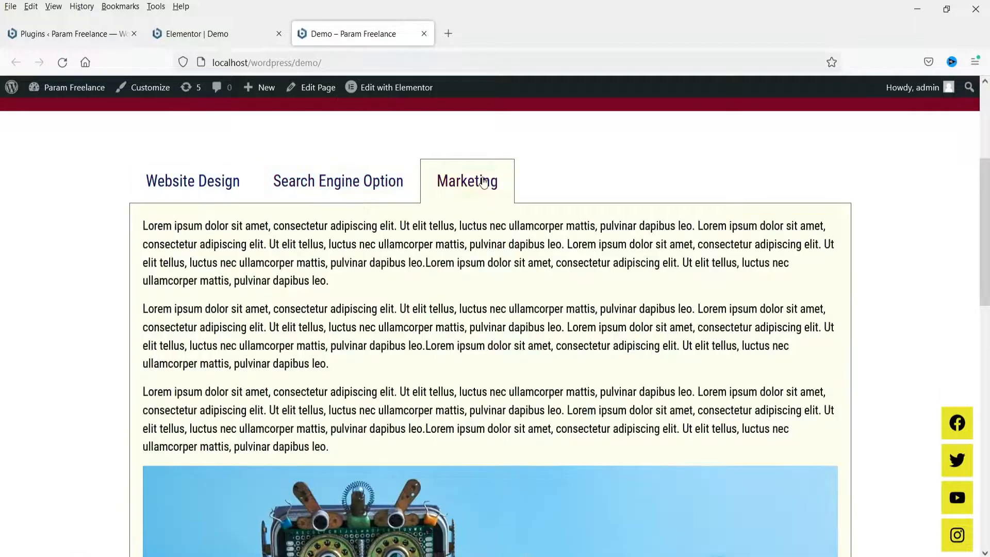
scroll(688, 243, "down", 3)
scroll(685, 246, "down", 1)
scroll(685, 246, "up", 4)
left_click(215, 187)
- Return to the Elementor editor, duplicate the tabs widget and set the copy's position to Vertical
left_click(171, 35)
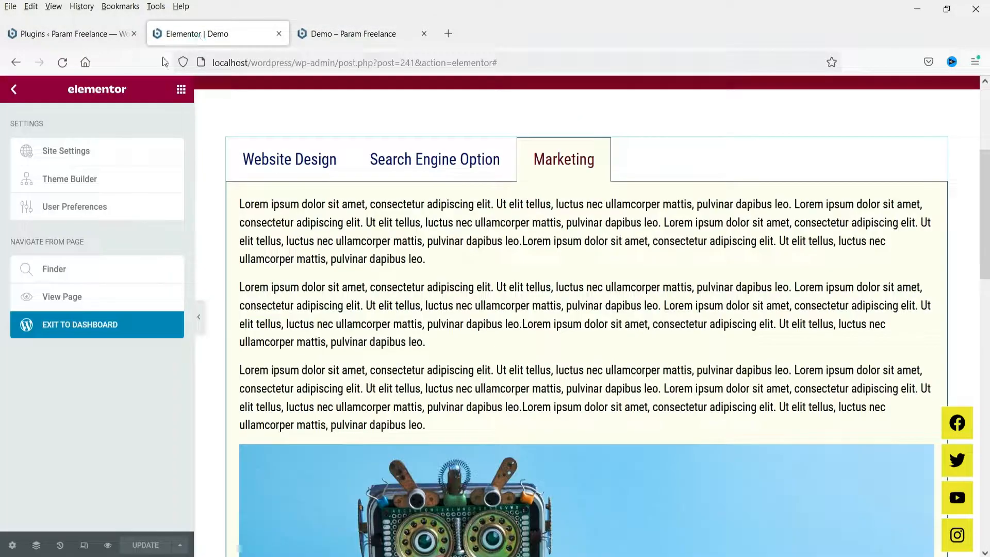
right_click(938, 150)
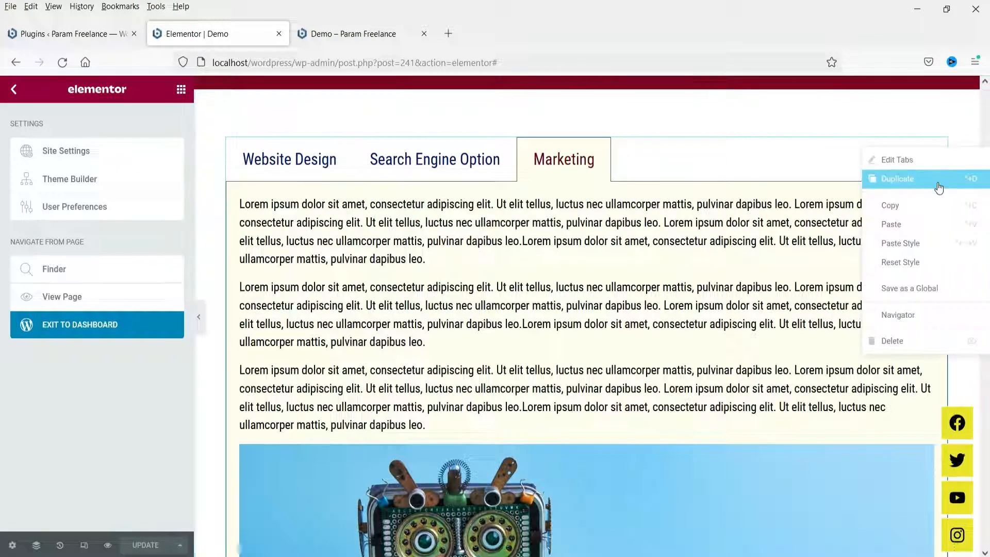
left_click(897, 159)
scroll(527, 224, "down", 15)
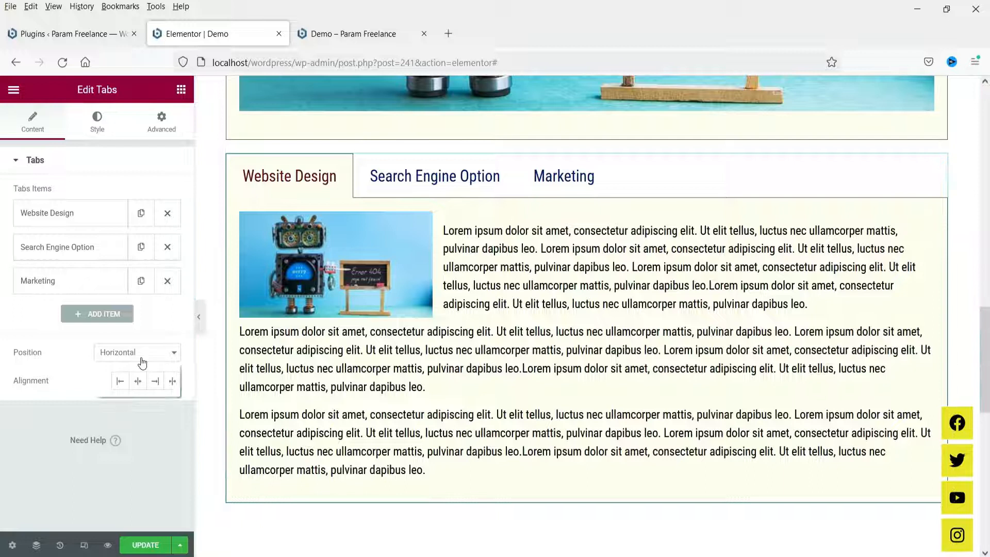
left_click(142, 360)
left_click(139, 385)
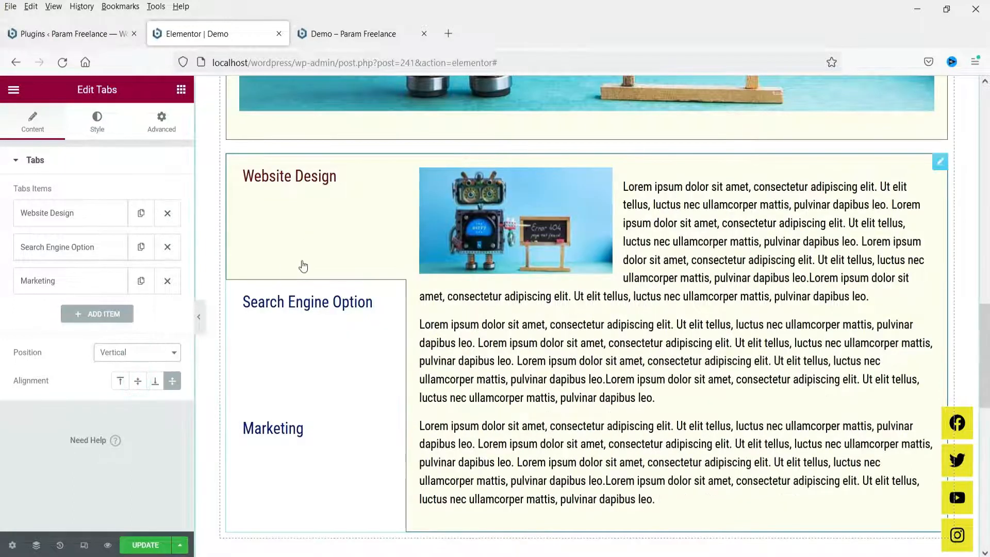
- Check the Search Engine Option and Marketing tabs in the vertical tabs widget
left_click(304, 316)
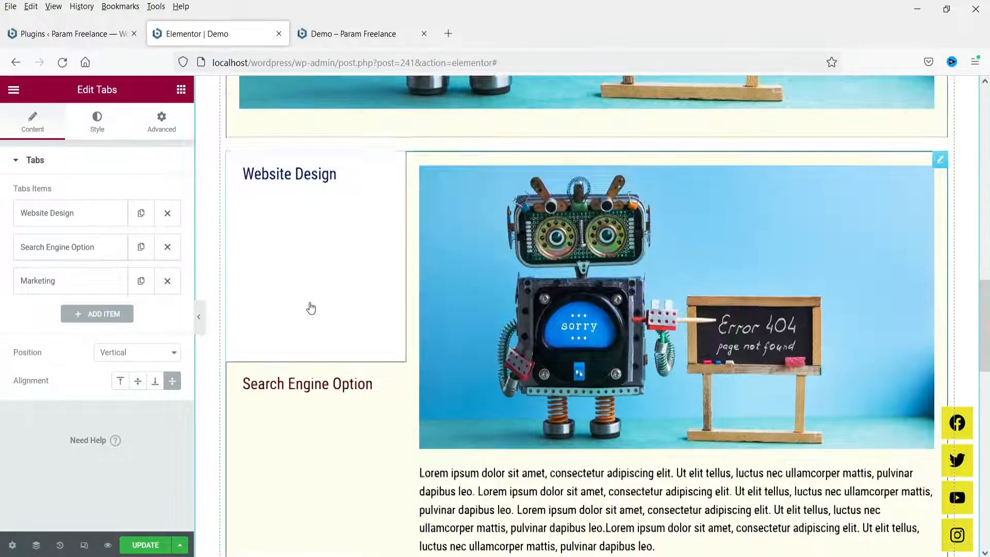
scroll(309, 319, "down", 5)
left_click(302, 331)
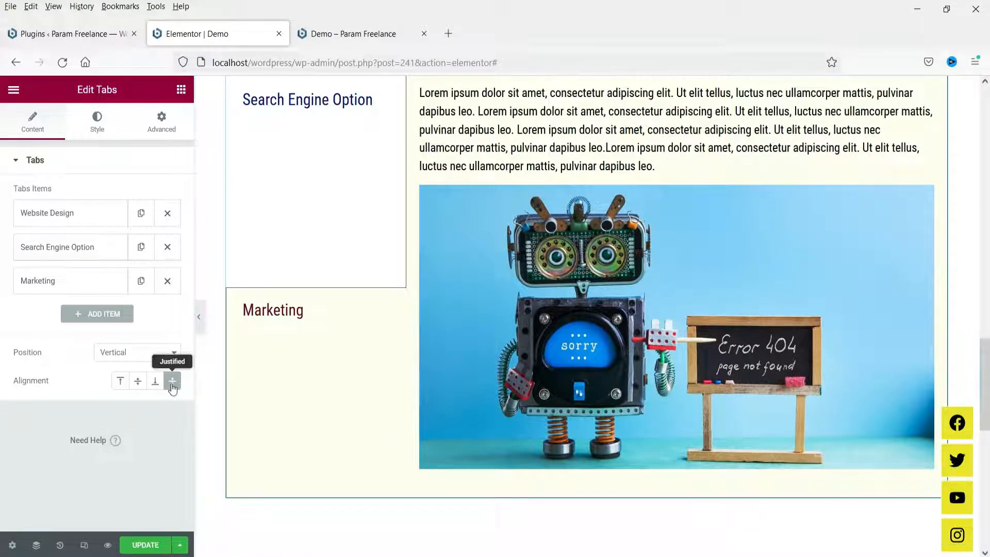
- Try the Start alignment on the vertical tabs and check it with the Website Design tab open
left_click(120, 381)
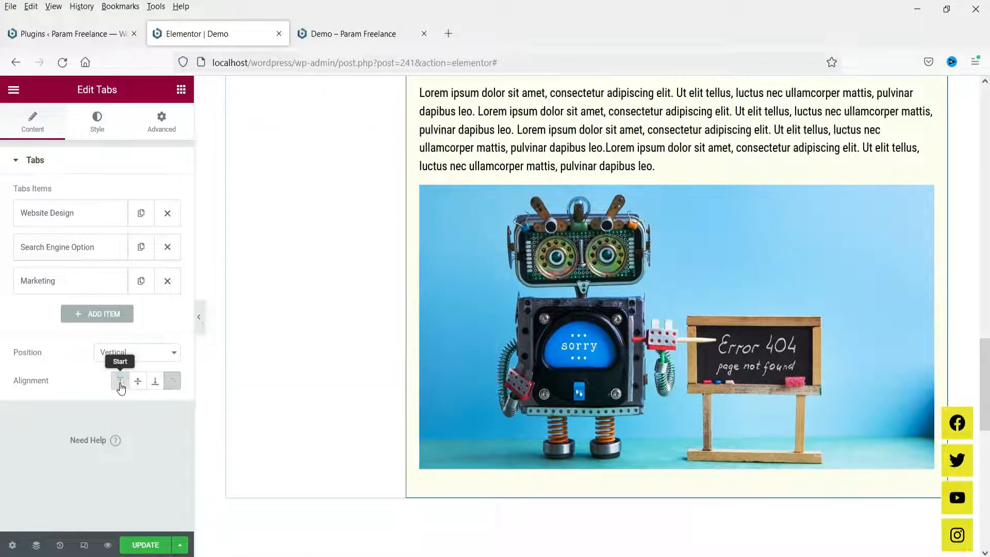
scroll(421, 354, "up", 5)
left_click(285, 175)
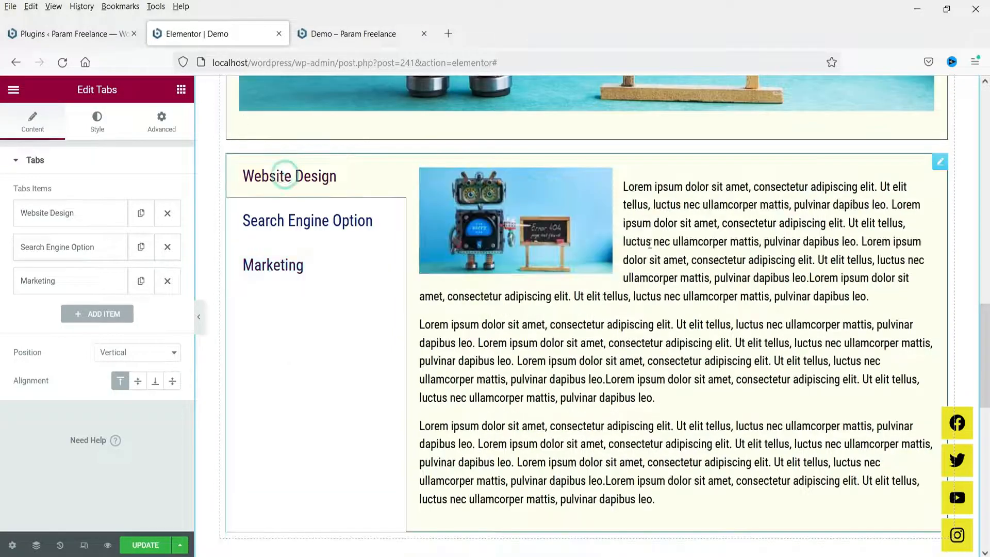
scroll(649, 244, "down", 4)
scroll(639, 255, "up", 4)
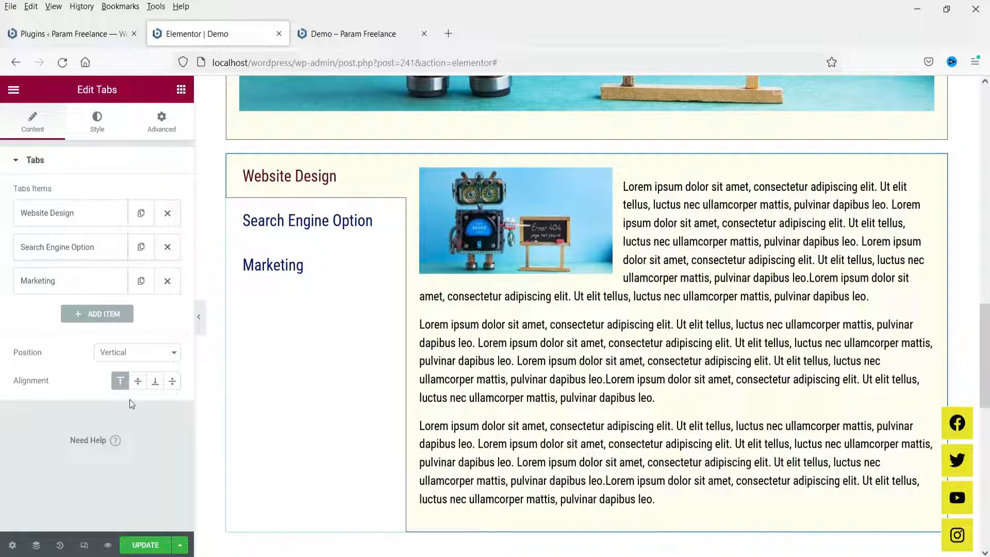
- Try centering the vertical tabs and check the Search Engine Option and Marketing tabs
left_click(138, 381)
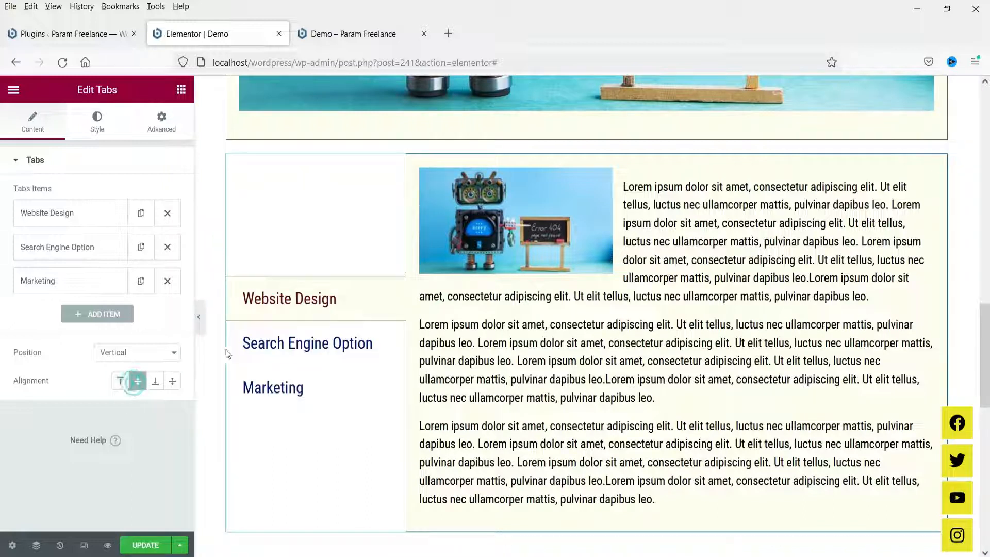
left_click(310, 343)
scroll(312, 296, "down", 4)
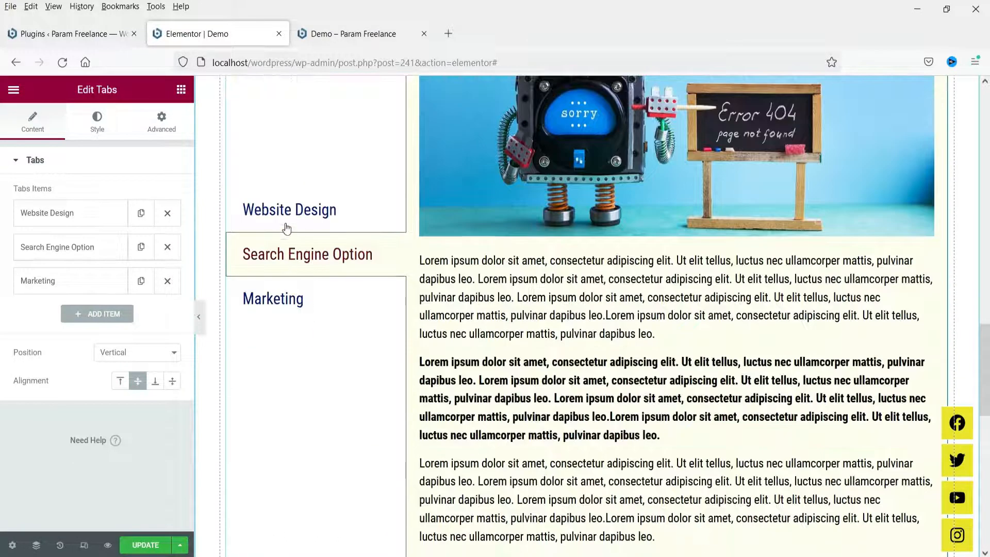
left_click(275, 303)
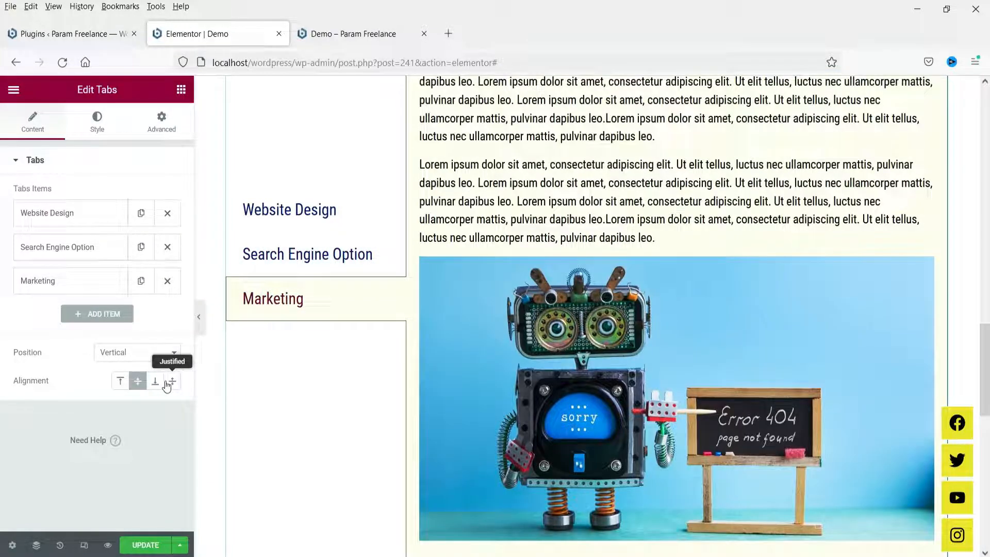
- Try aligning the vertical tabs to the bottom of the content area and check all three tabs
left_click(156, 382)
scroll(315, 364, "down", 4)
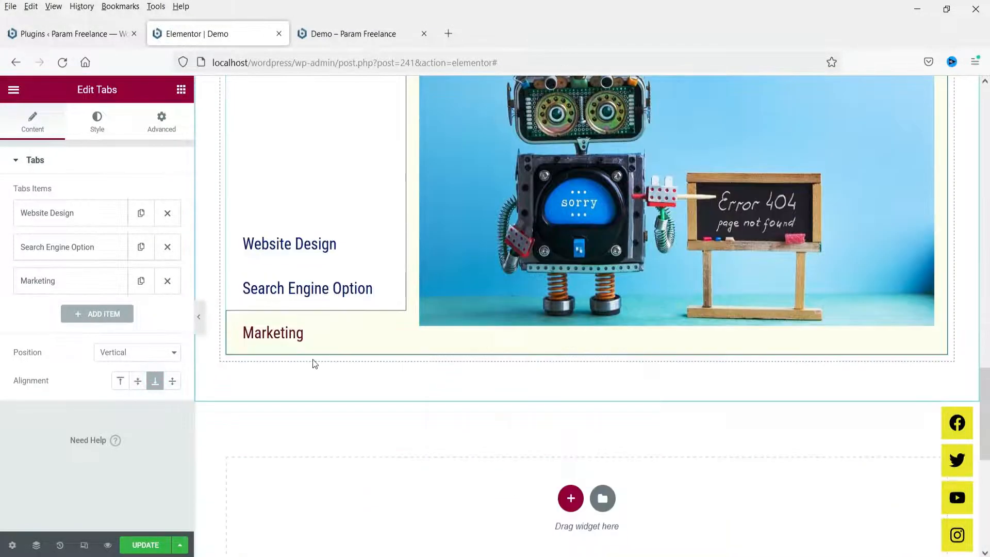
left_click(312, 296)
left_click(308, 250)
scroll(308, 250, "up", 8)
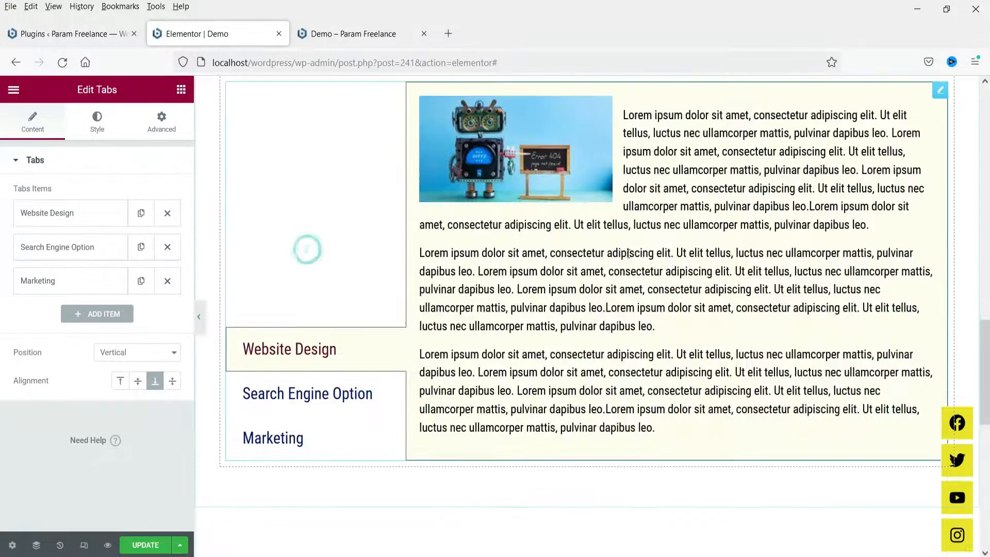
scroll(420, 253, "down", 5)
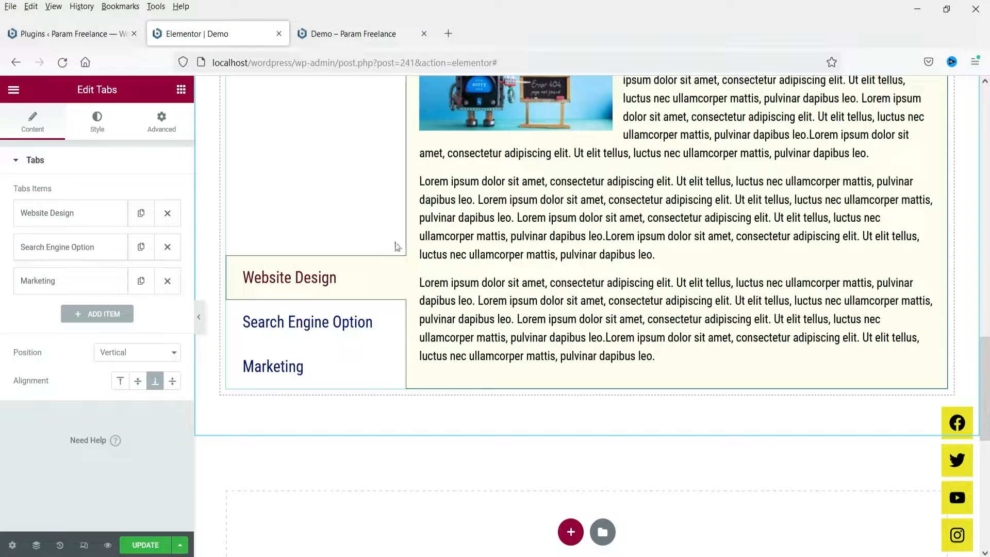
- Set the vertical tabs' alignment to Start, update the page and reload the live Demo page
left_click(118, 384)
scroll(718, 258, "up", 5)
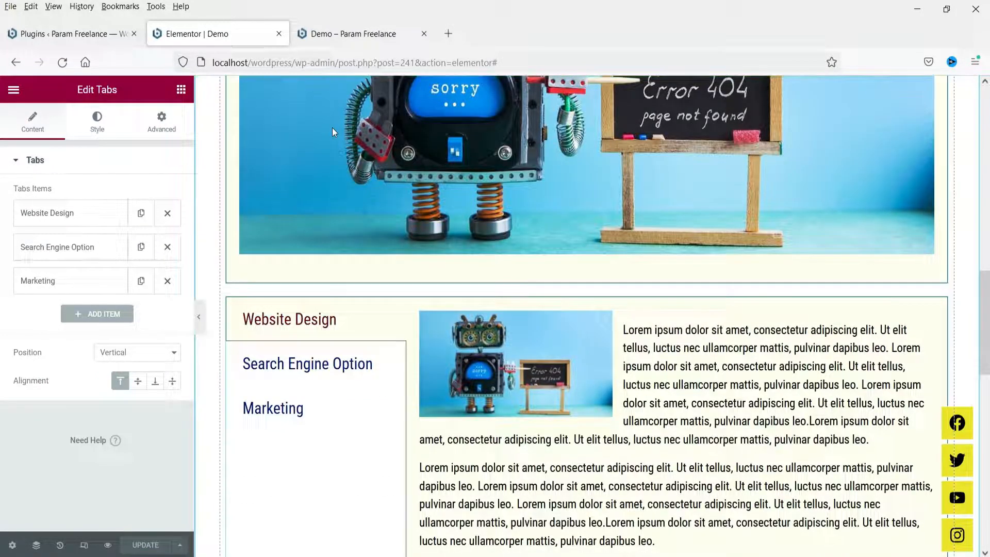
left_click(350, 23)
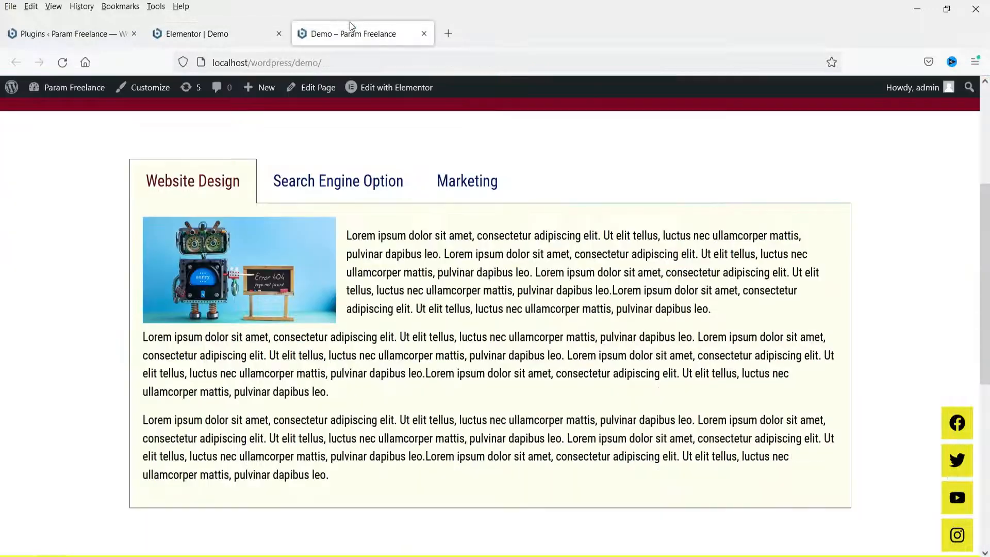
left_click(62, 62)
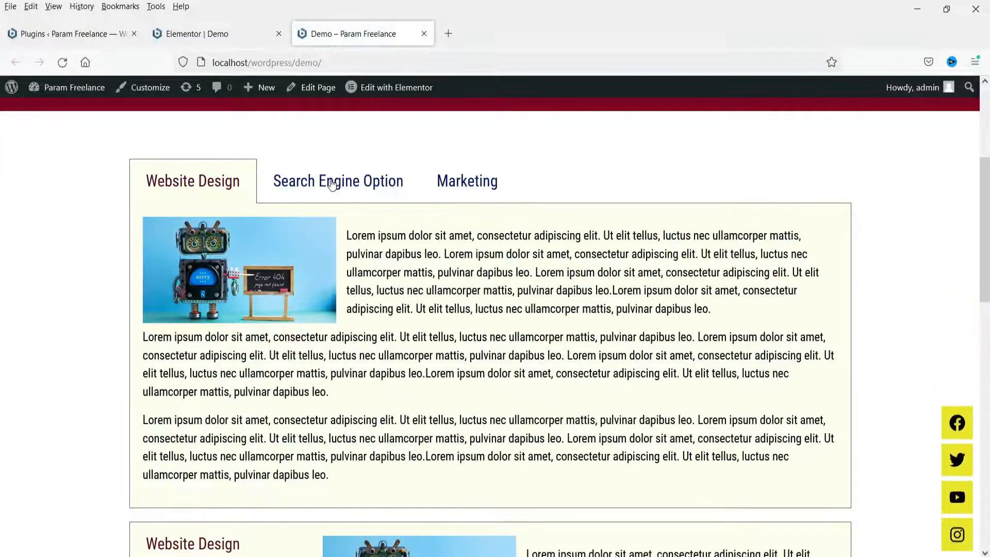
- Check the tabs of both the horizontal and the vertical widget on the live Demo page
left_click(391, 192)
left_click(443, 185)
left_click(191, 169)
scroll(110, 230, "down", 7)
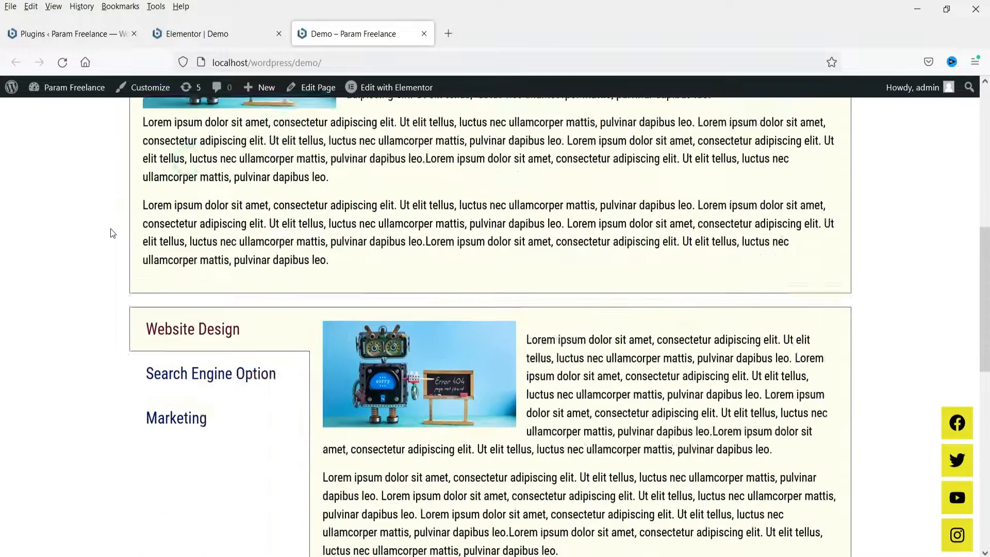
left_click(201, 232)
left_click(192, 277)
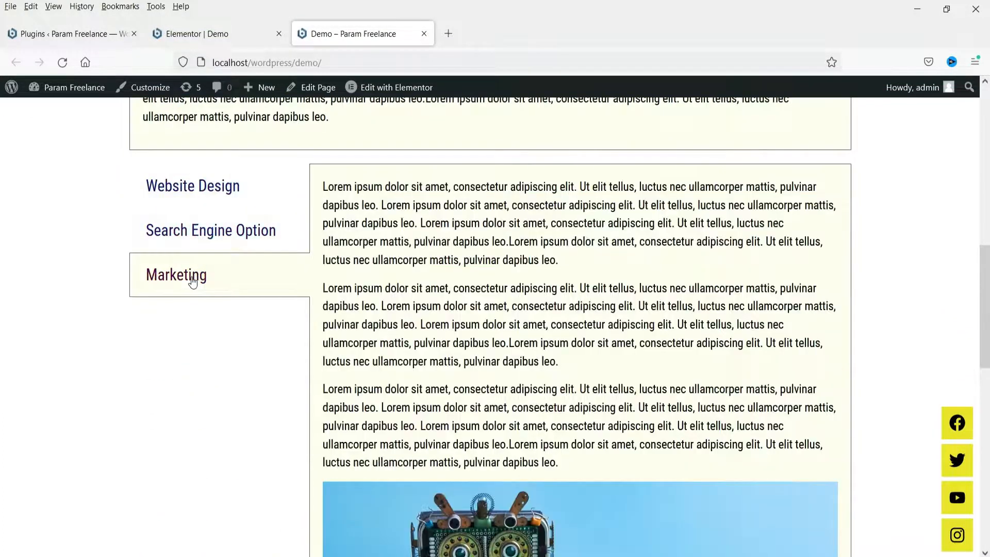
left_click(193, 200)
left_click(193, 242)
left_click(192, 260)
- Go to the WordPress plugins page and search the plugins available to add for "elementskit lite"
left_click(224, 36)
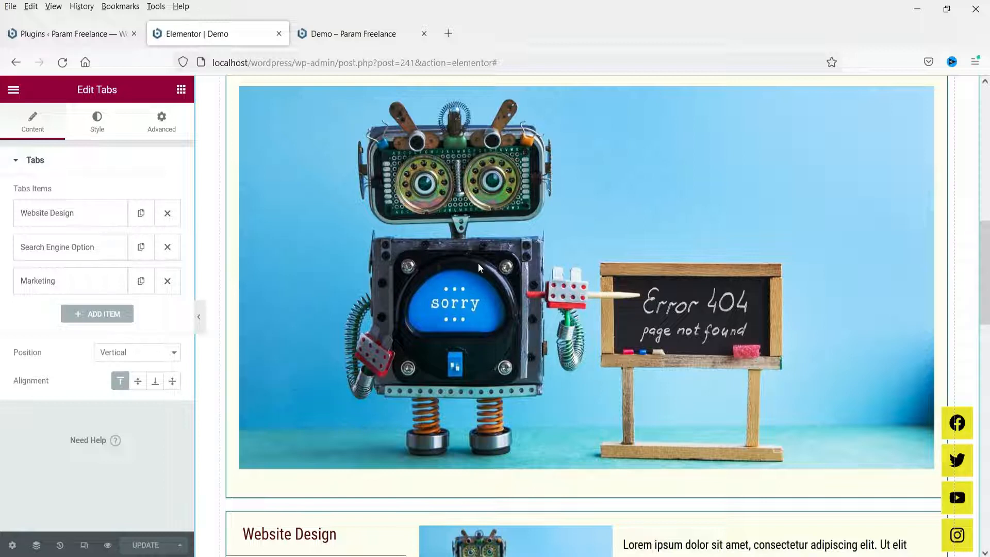
left_click(48, 30)
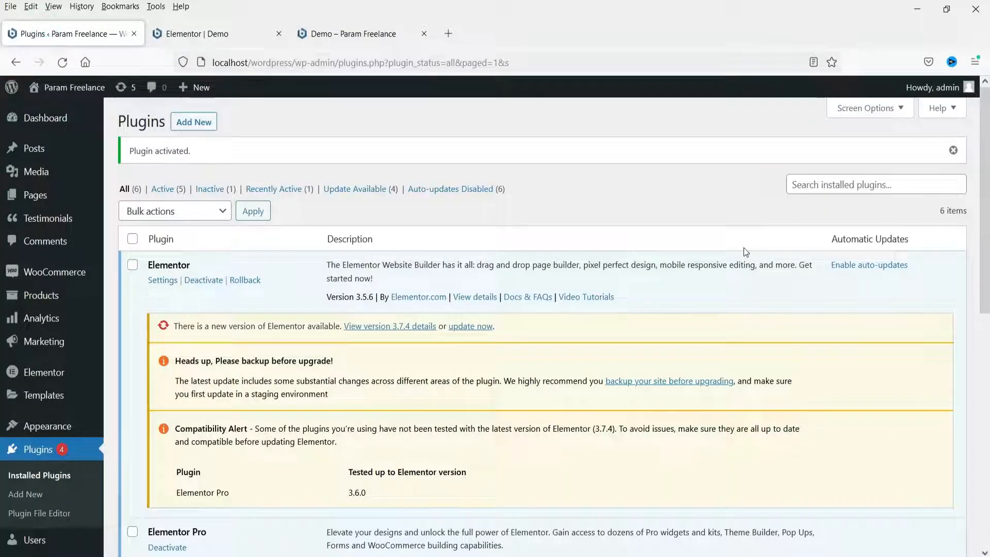
left_click(210, 127)
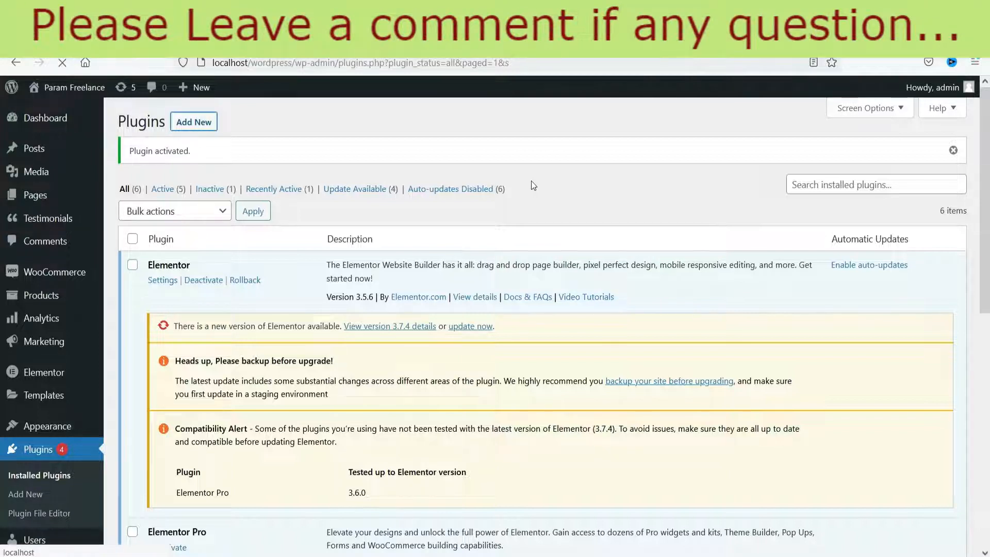
left_click(835, 159)
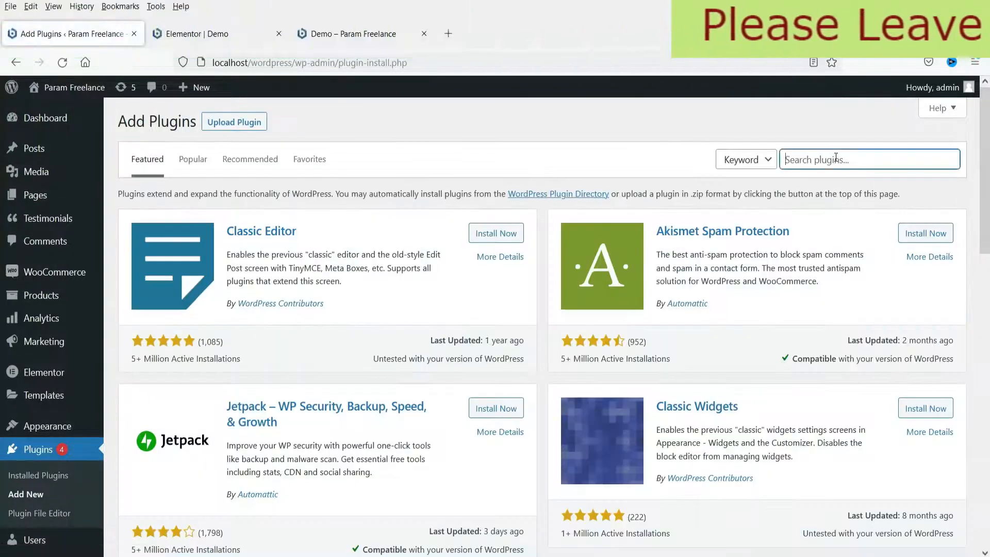
type("lements")
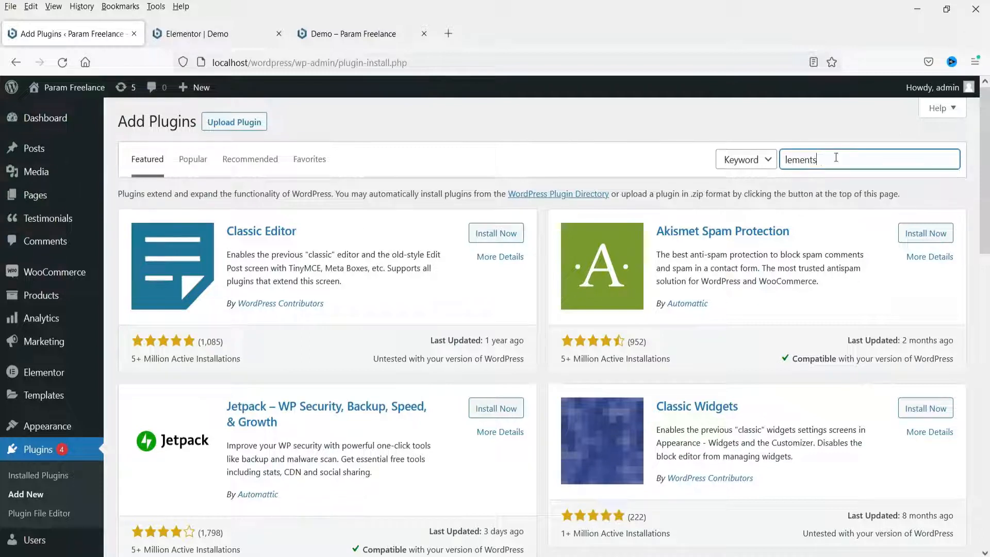
type("kit lite")
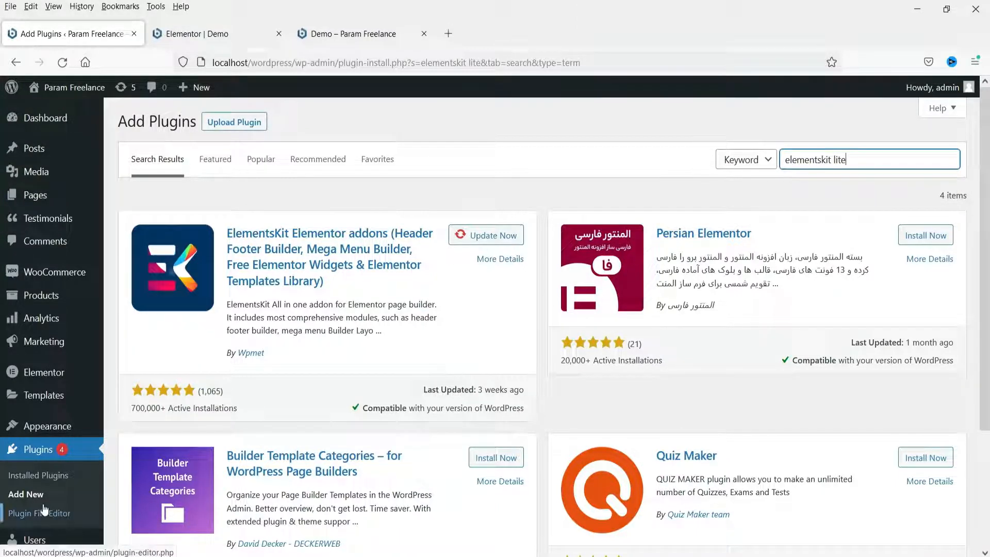
- Activate the ElementsKit Lite plugin from the installed plugins list
left_click(39, 475)
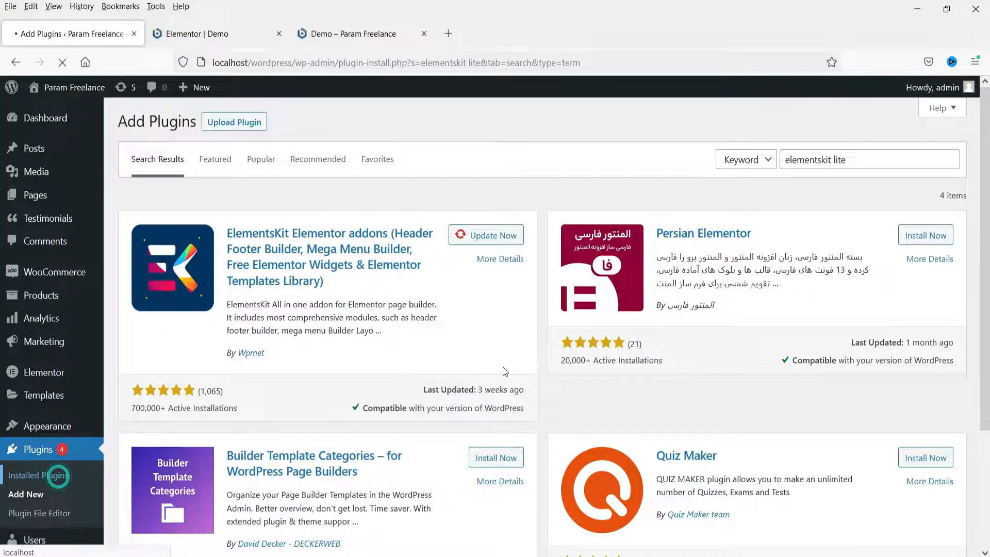
scroll(397, 312, "down", 3)
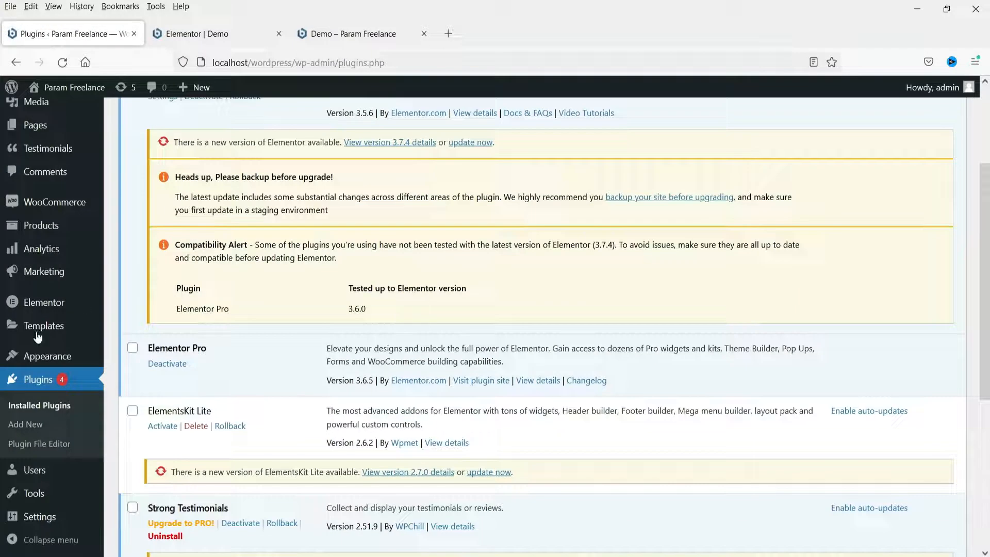
left_click(154, 426)
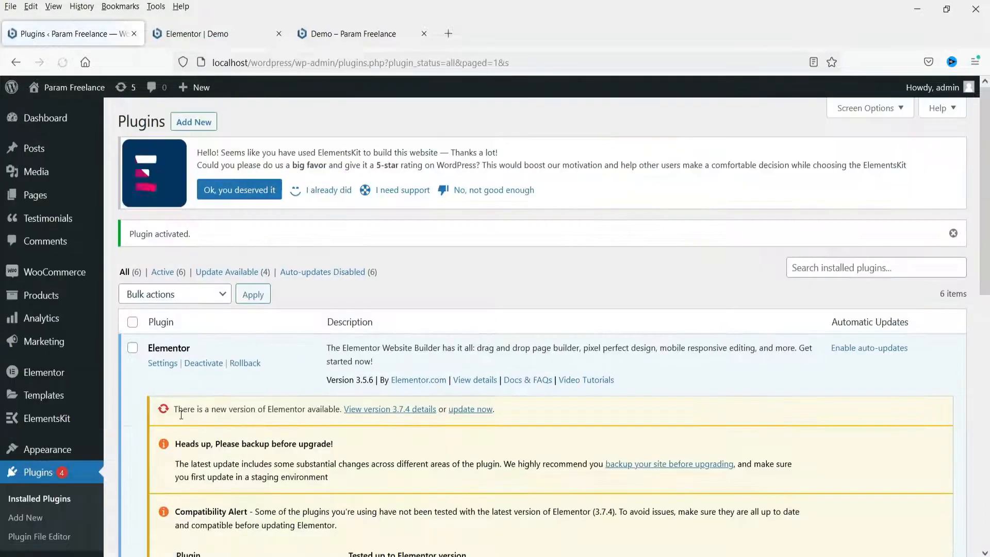
- Reload the Demo page in the Elementor editor and add a single-column section below the vertical tabs
left_click(355, 33)
left_click(209, 34)
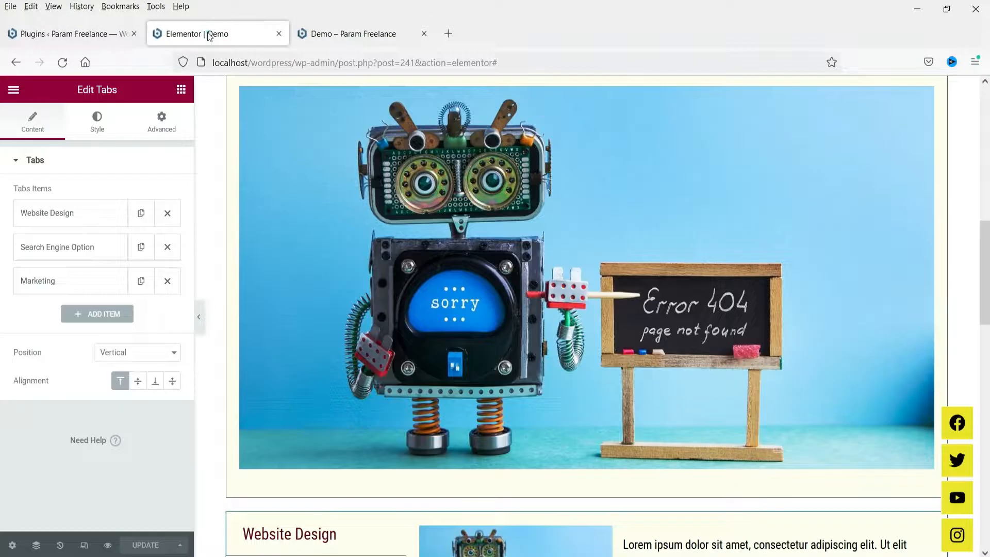
left_click(62, 62)
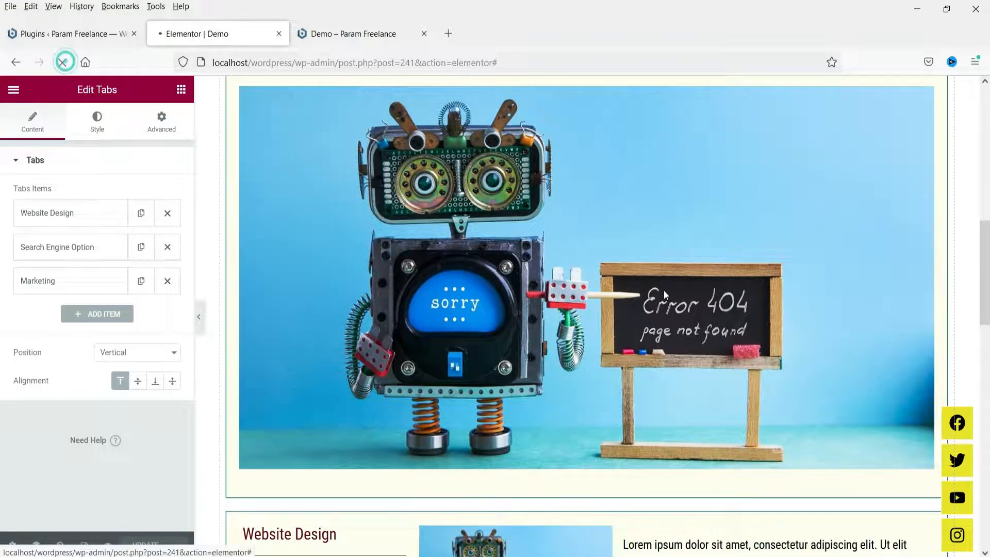
scroll(634, 279, "down", 10)
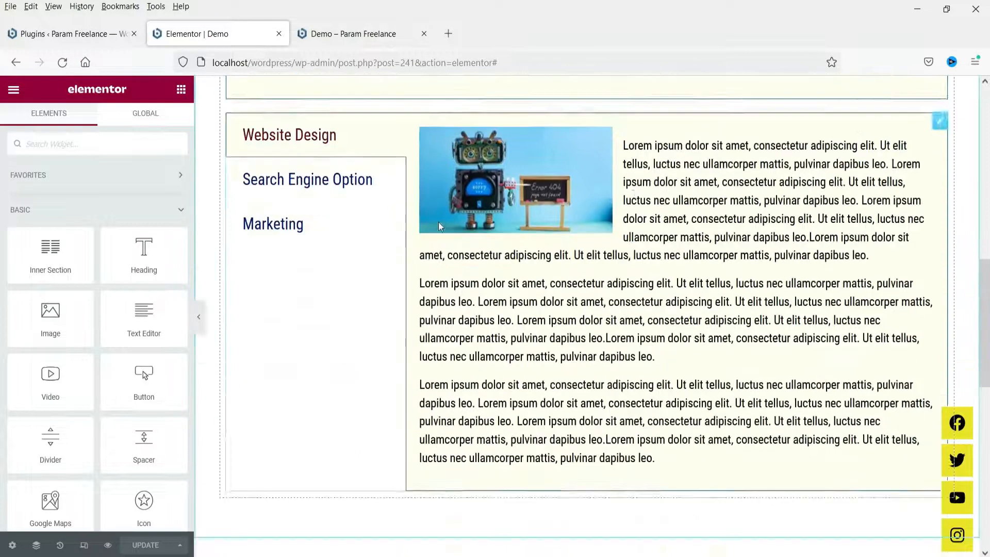
scroll(439, 226, "down", 5)
left_click(554, 232)
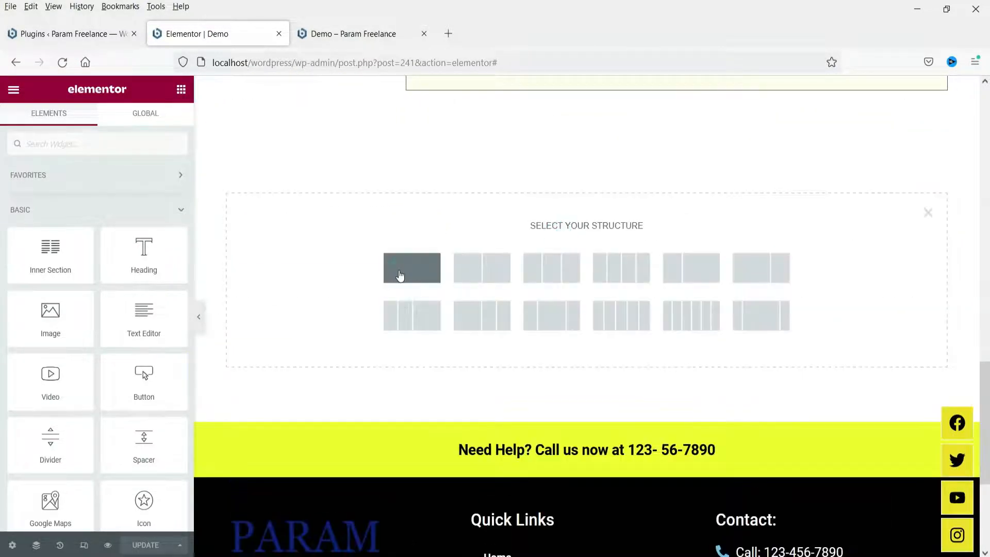
left_click(400, 276)
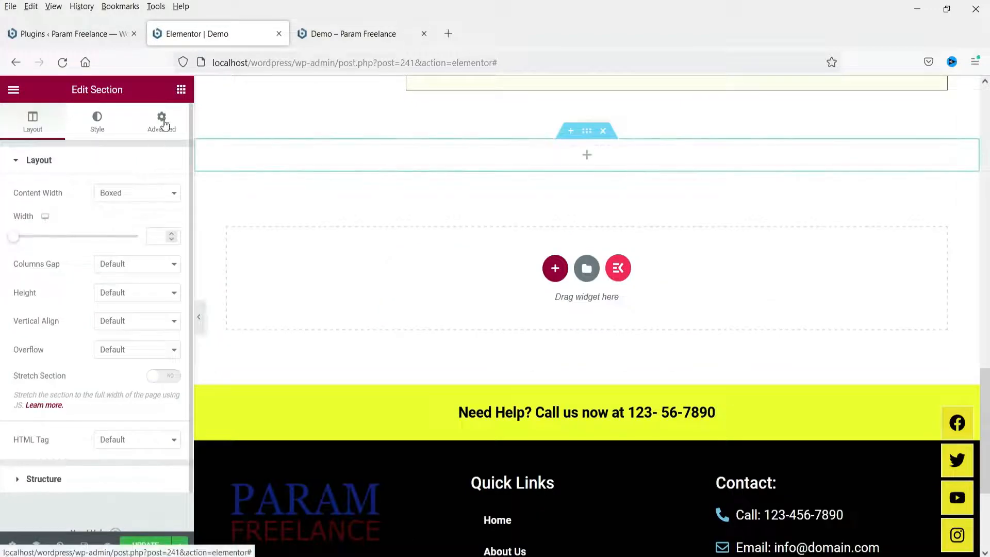
- Search the widgets for "tab" and add the ElementsKit Tab widget to the empty section below the vertical tabs
left_click(181, 90)
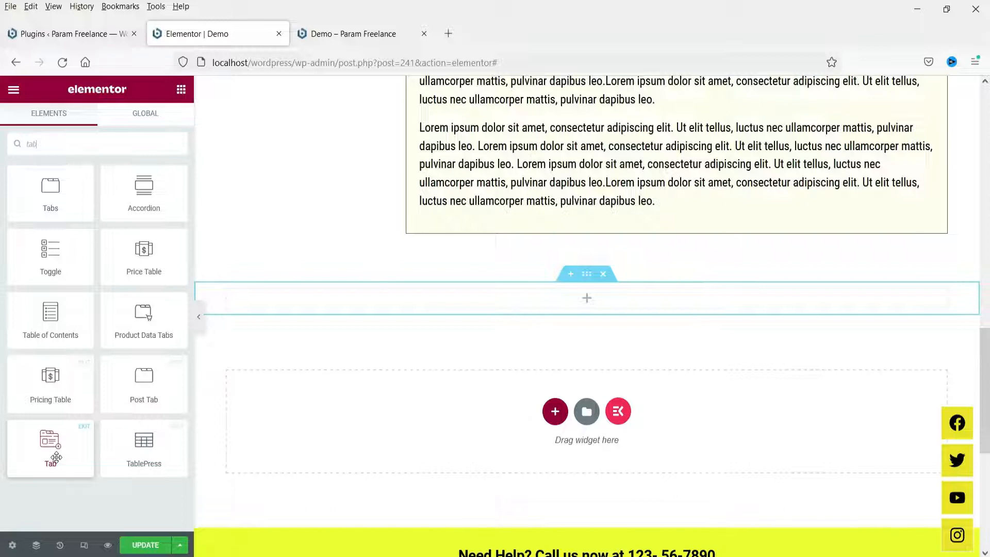
left_click_drag(39, 444, 477, 309)
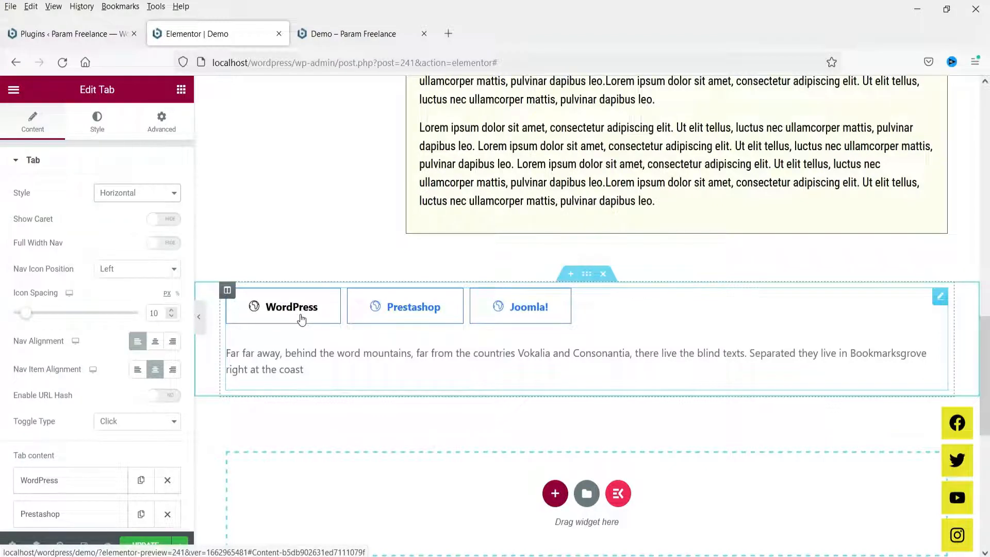
scroll(392, 292, "up", 5)
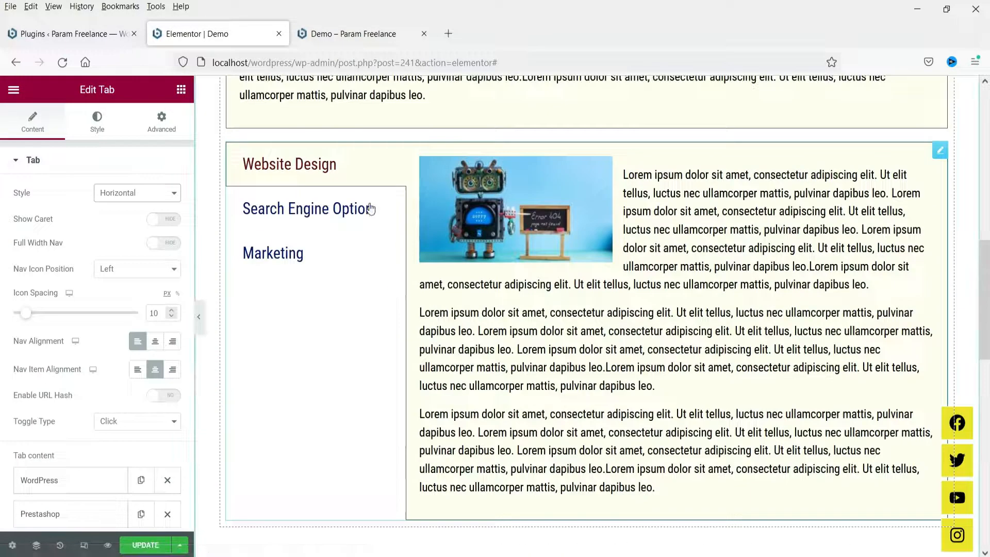
scroll(354, 206, "down", 5)
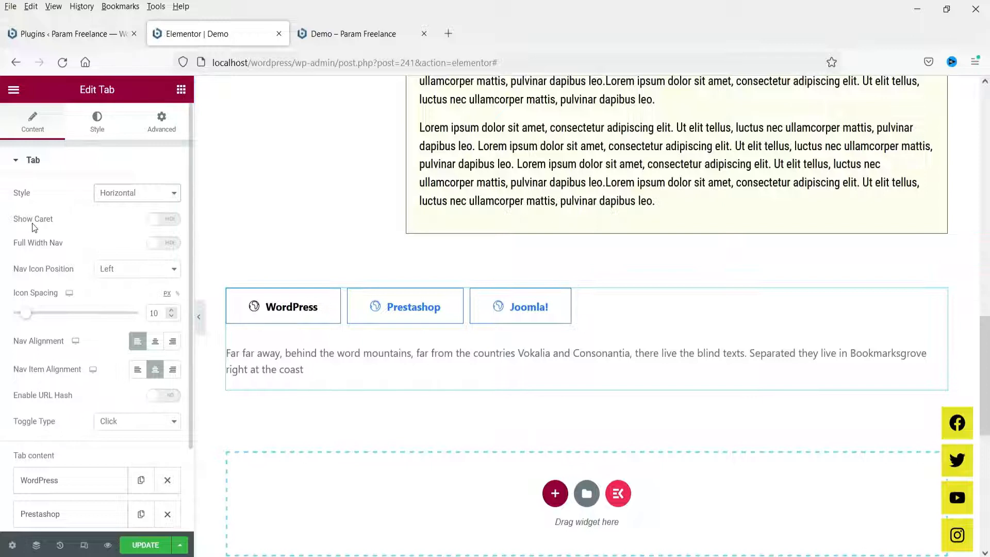
- Enable Show Caret on the Tab widget, try the Notes caret styles, and choose the pink-orange style with the blue folded corner
left_click(161, 227)
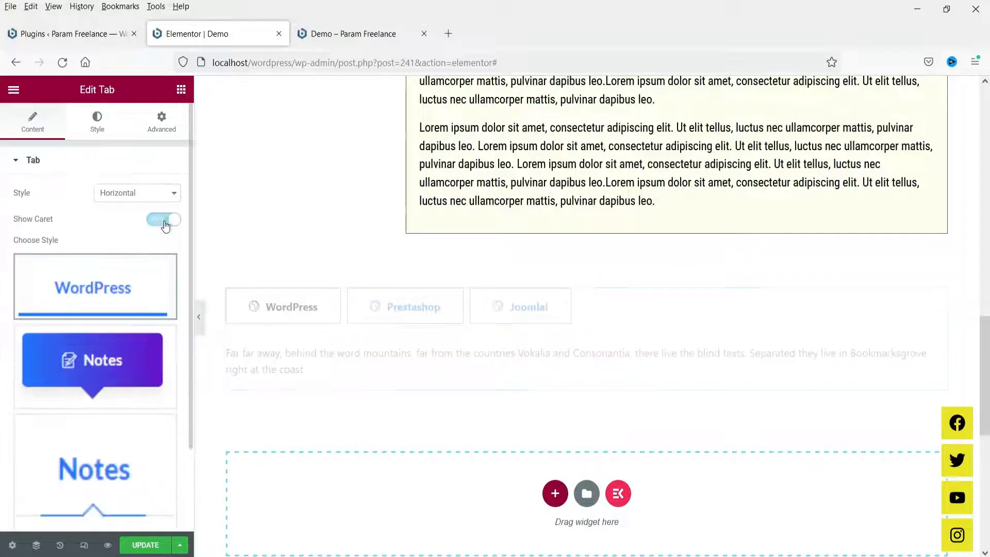
left_click_drag(129, 307, 126, 323)
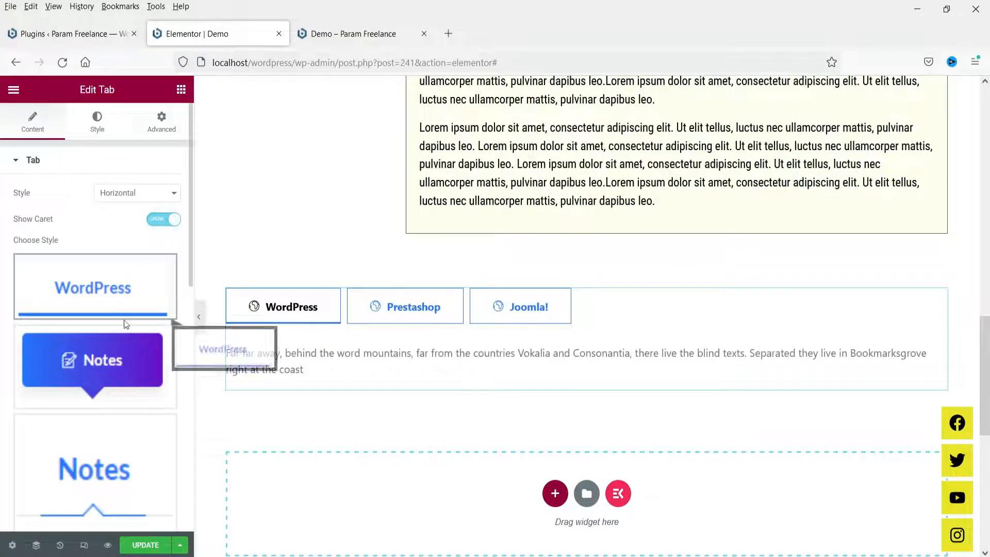
left_click(100, 366)
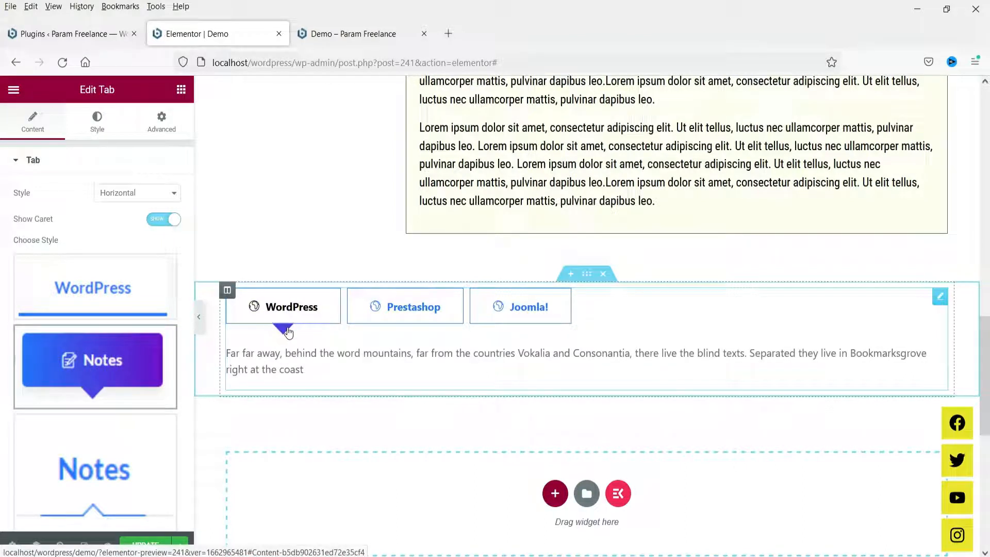
scroll(60, 279, "down", 3)
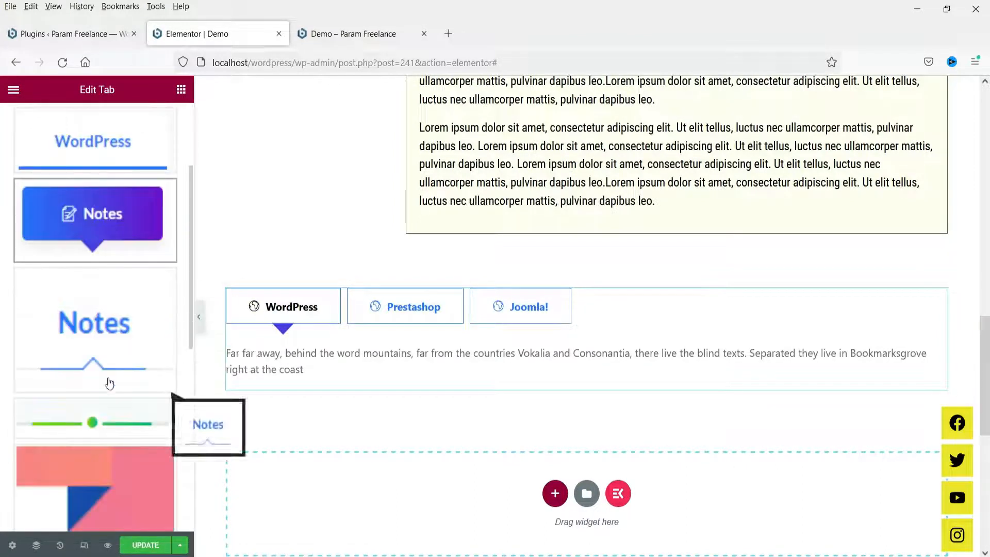
left_click(95, 323)
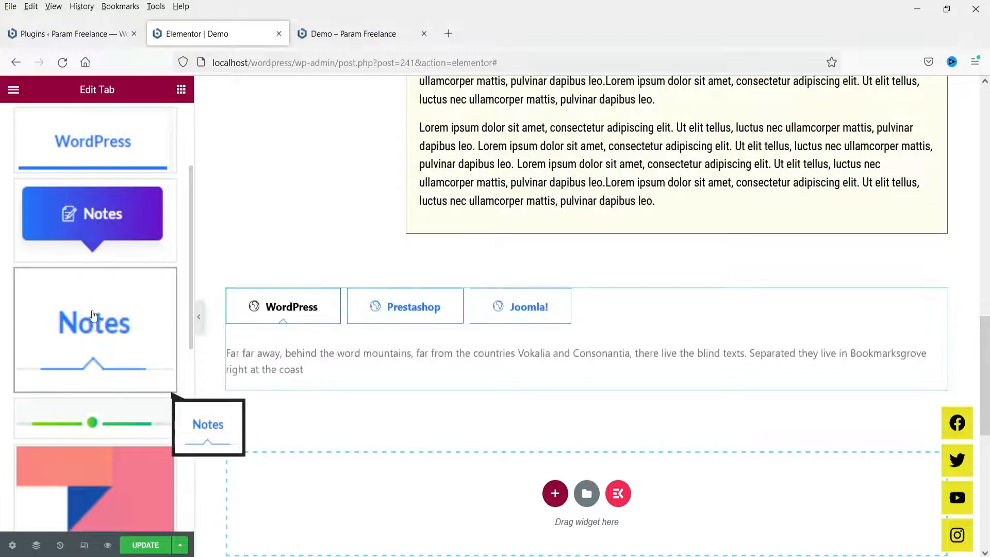
scroll(93, 306, "down", 3)
left_click(92, 307)
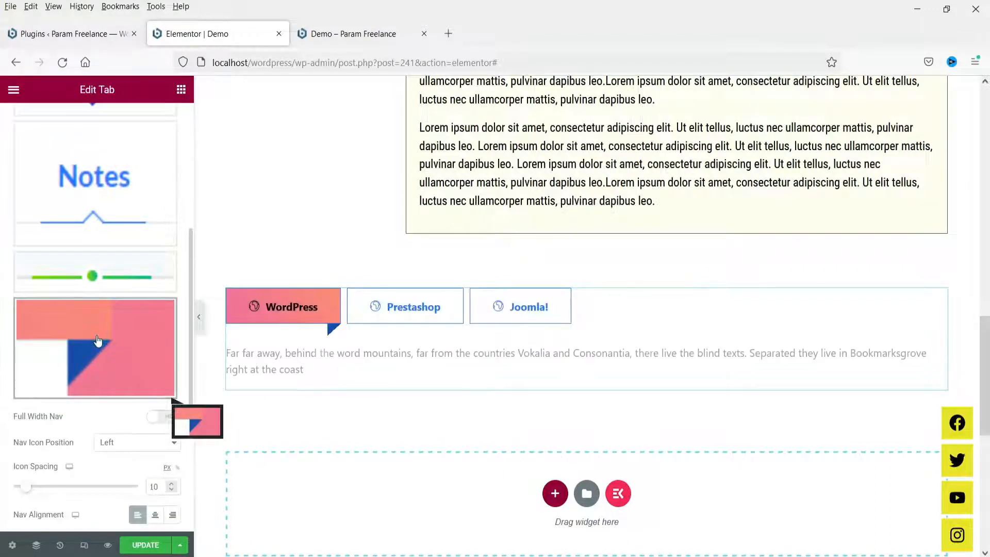
- Check the chosen caret style on the Prestashop, Joomla! and WordPress tabs in the preview
left_click(412, 311)
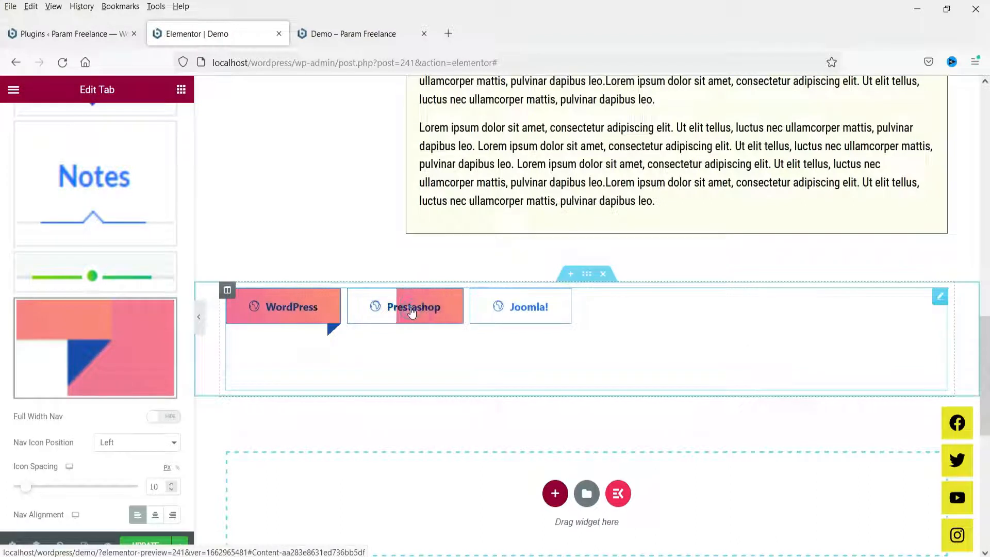
left_click(533, 314)
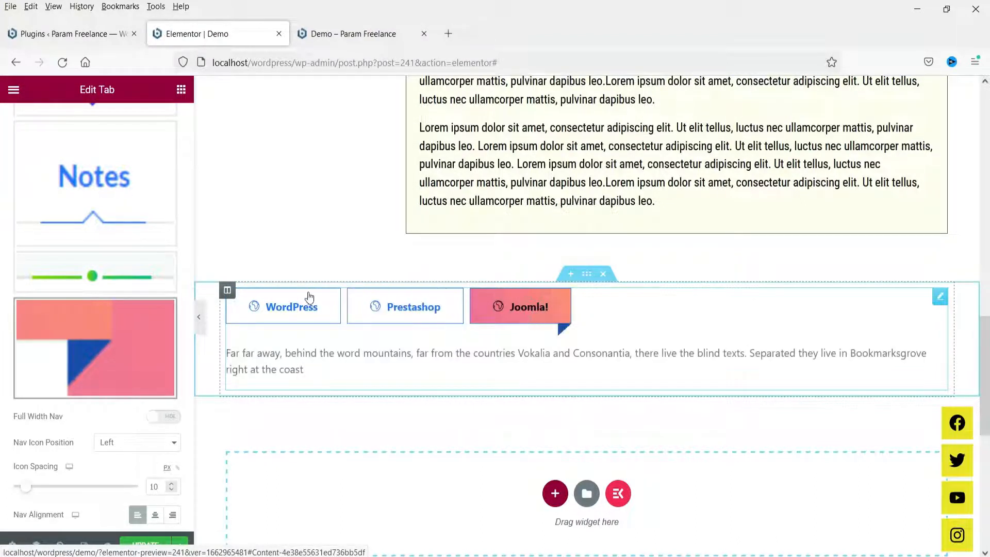
left_click(251, 297)
left_click_drag(133, 276, 136, 281)
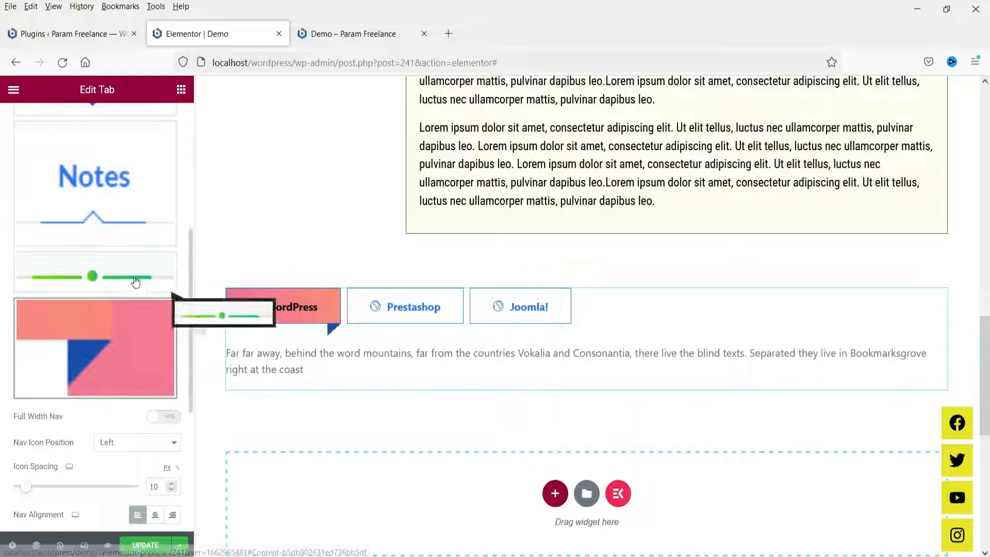
- Enable Full Width Nav so the three tab titles span the whole section
scroll(135, 282, "down", 4)
scroll(79, 246, "up", 1)
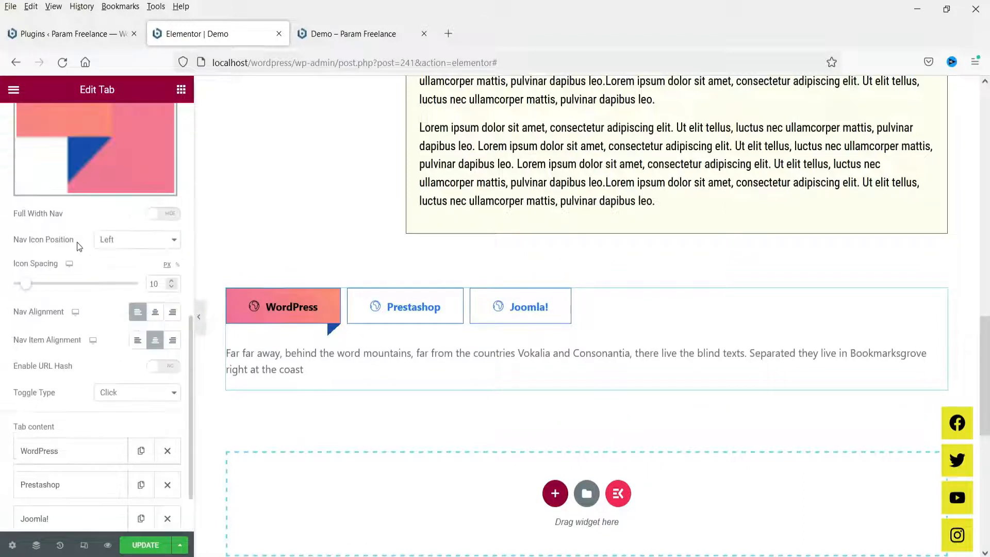
left_click(164, 214)
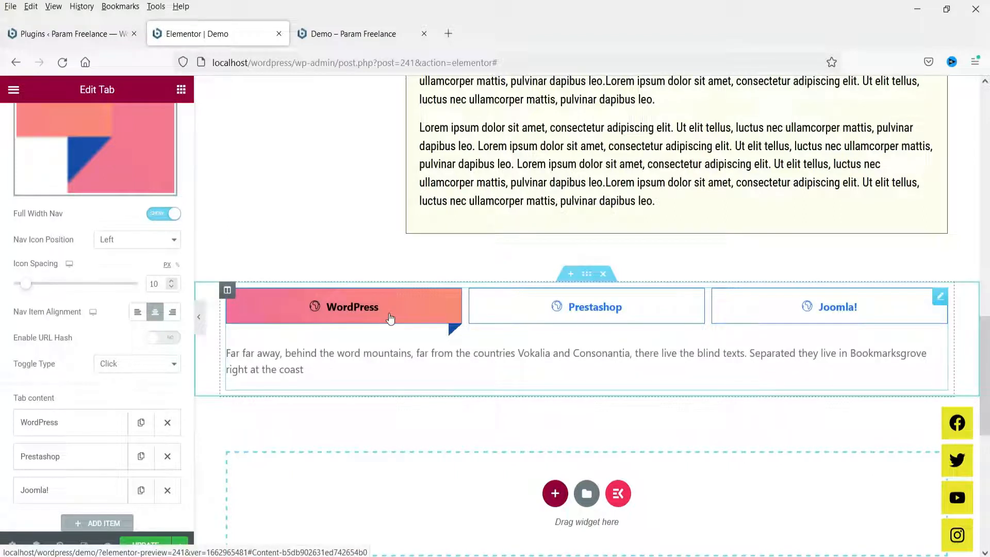
- Try the Top, Right and Bottom nav icon positions on the tabs, and return the position to Left
left_click(138, 239)
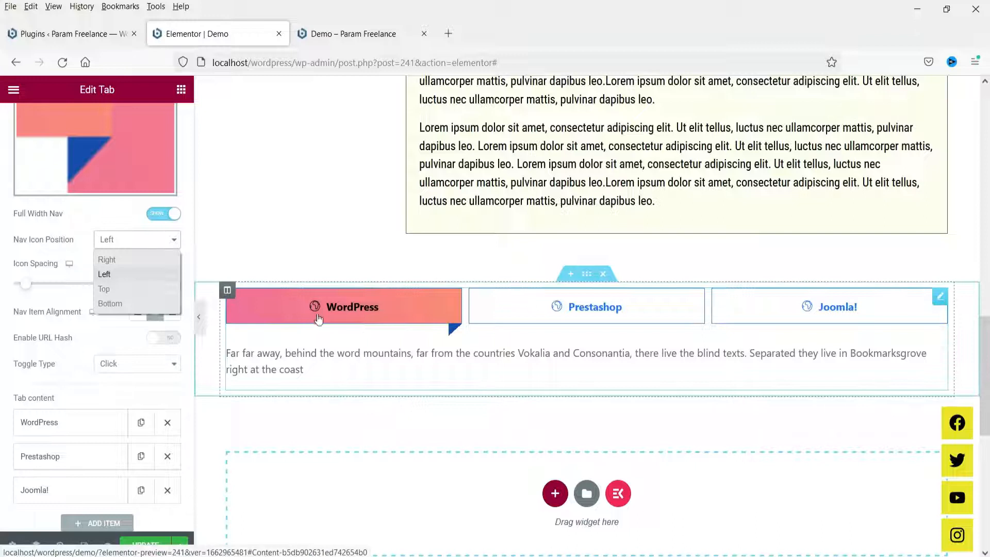
left_click(135, 287)
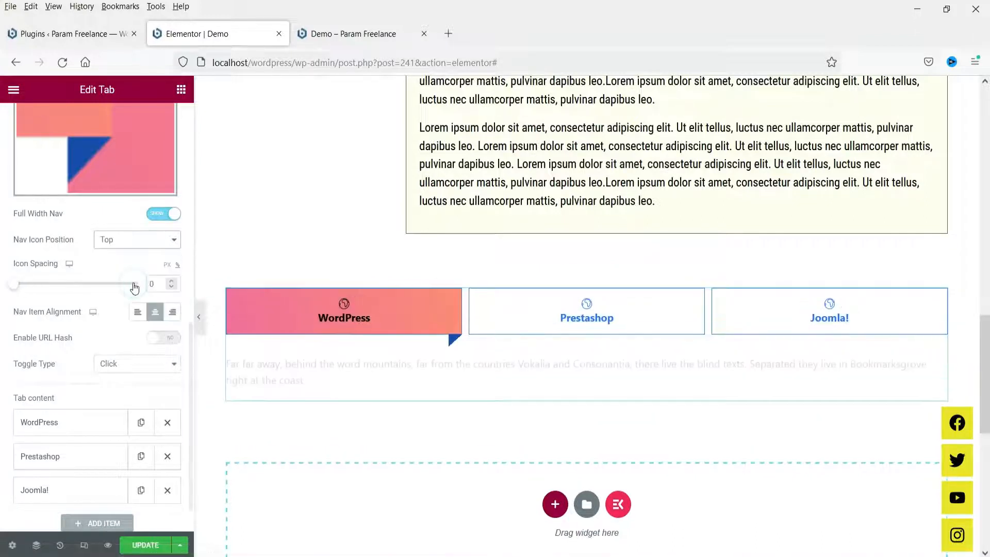
left_click(130, 240)
left_click(128, 254)
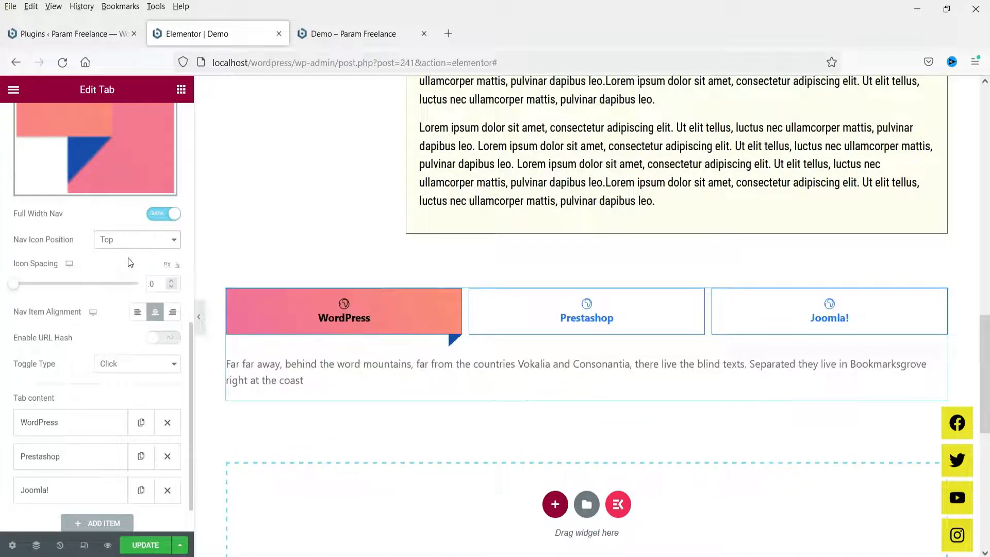
left_click(137, 242)
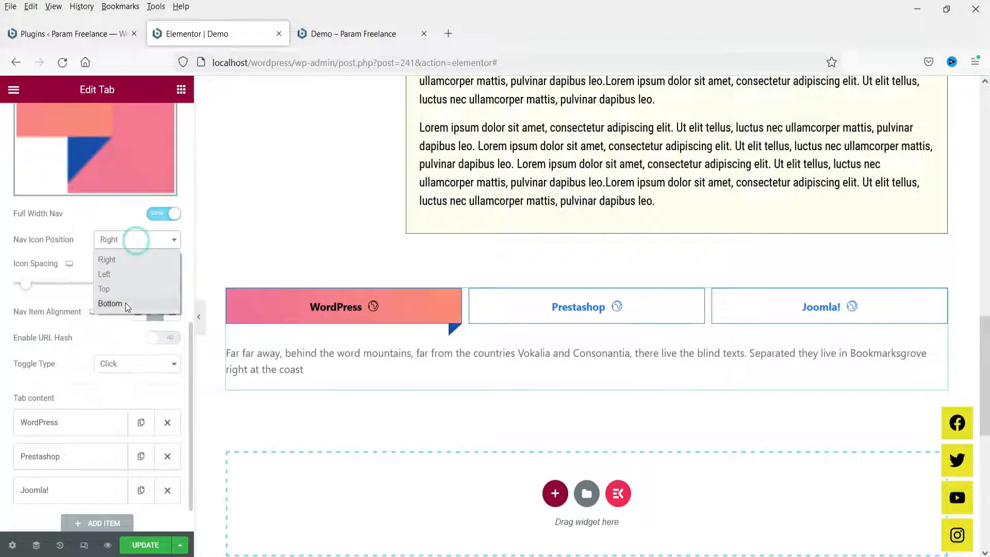
left_click(125, 303)
left_click(137, 242)
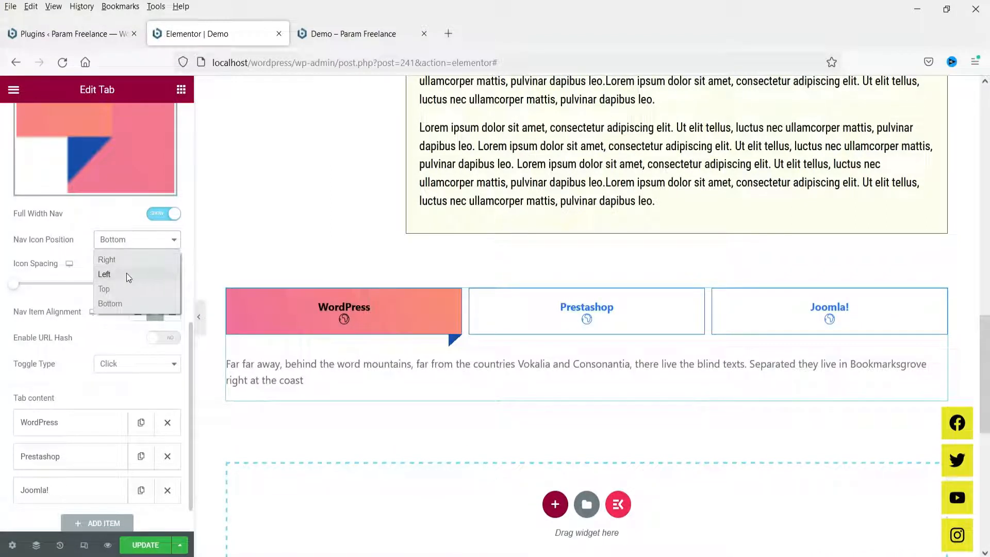
left_click(126, 274)
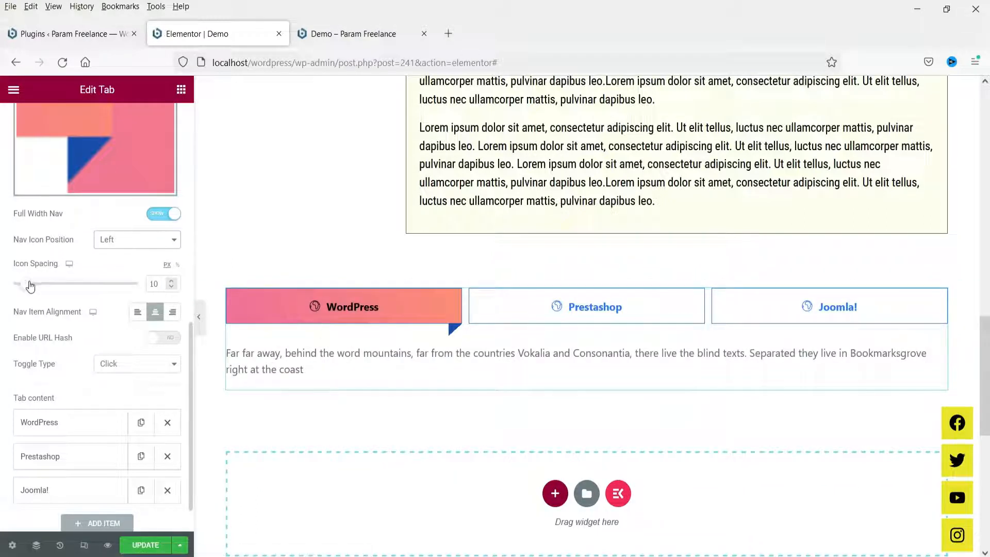
- Set the tabs' icon spacing to 14 px and align the nav items to the left
left_click(172, 281)
left_click(172, 280)
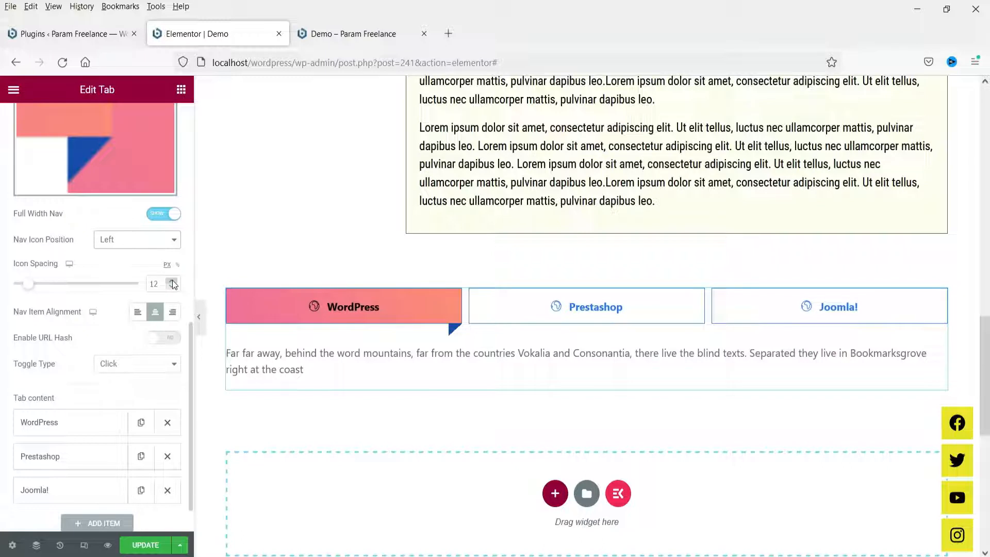
left_click(173, 281)
left_click(172, 280)
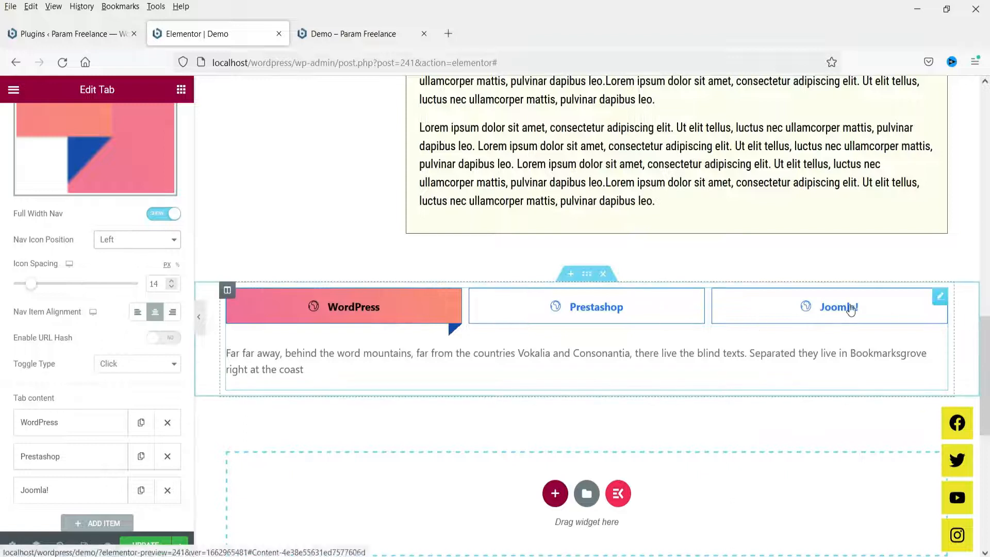
left_click(137, 312)
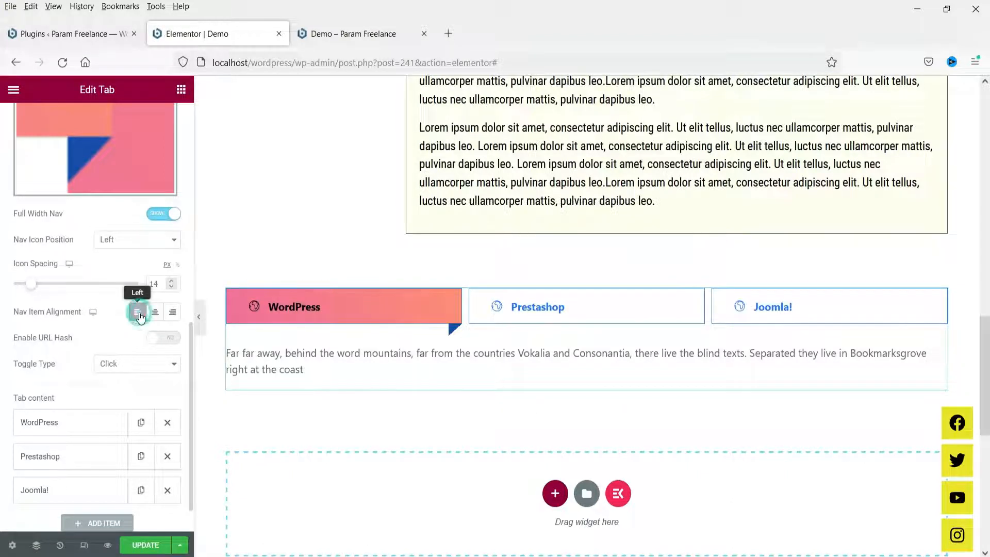
- Try the Hover toggle type on the Prestashop and Joomla! tabs, and return the toggle type to Click
scroll(69, 325, "down", 1)
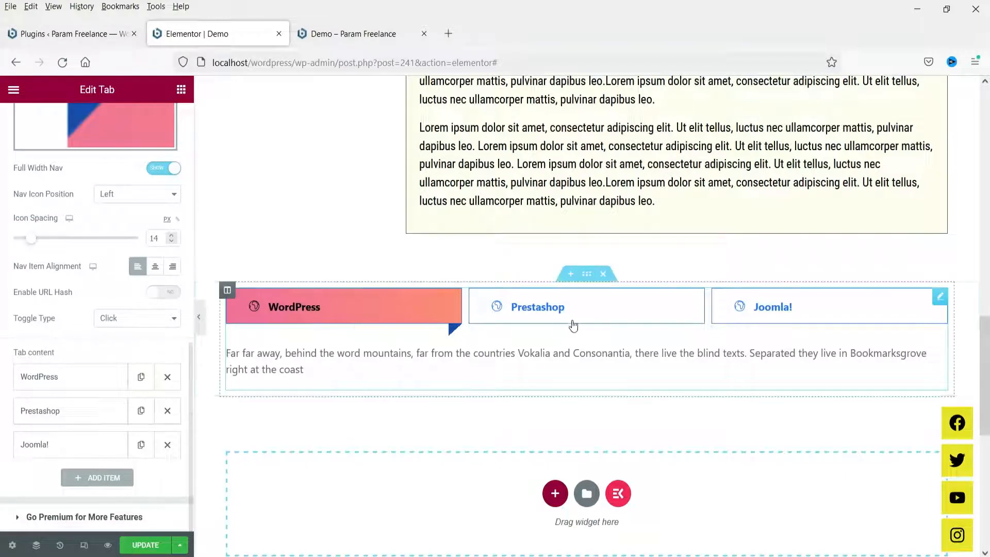
left_click(129, 322)
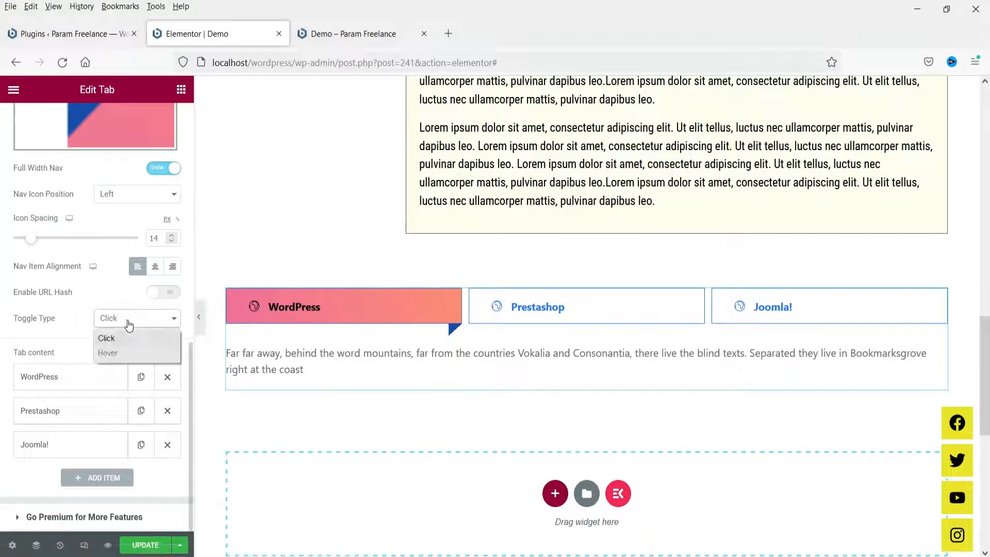
left_click(113, 351)
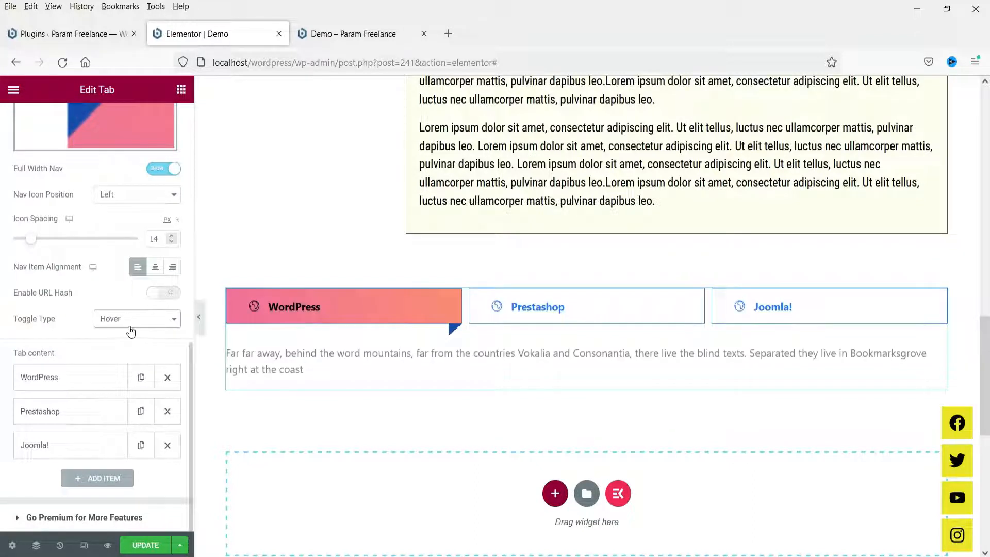
mouse_move(590, 304)
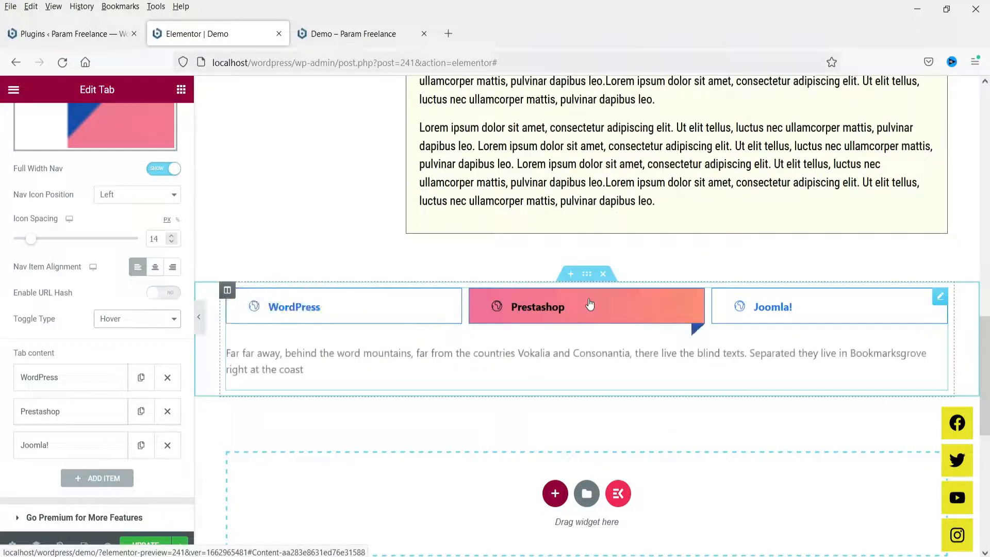
mouse_move(875, 313)
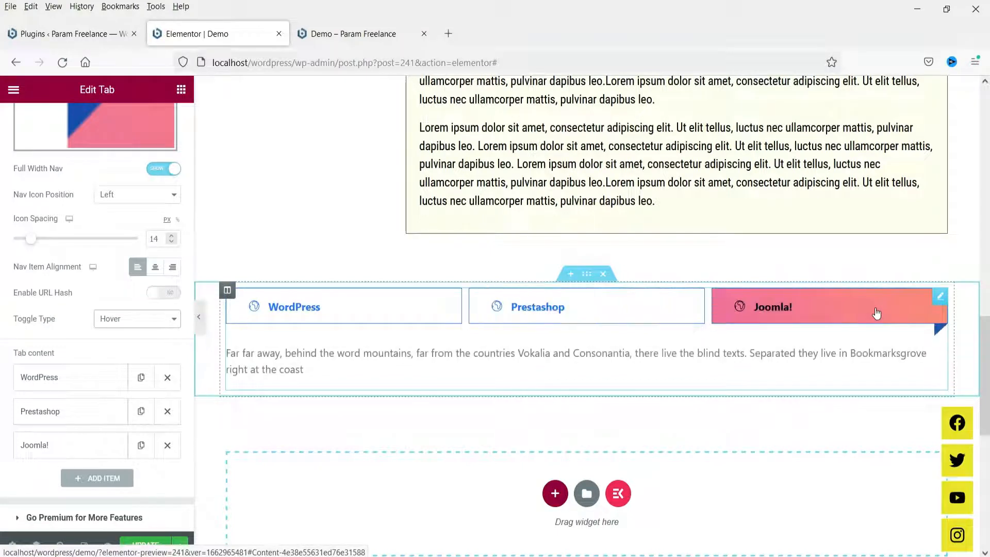
left_click(105, 319)
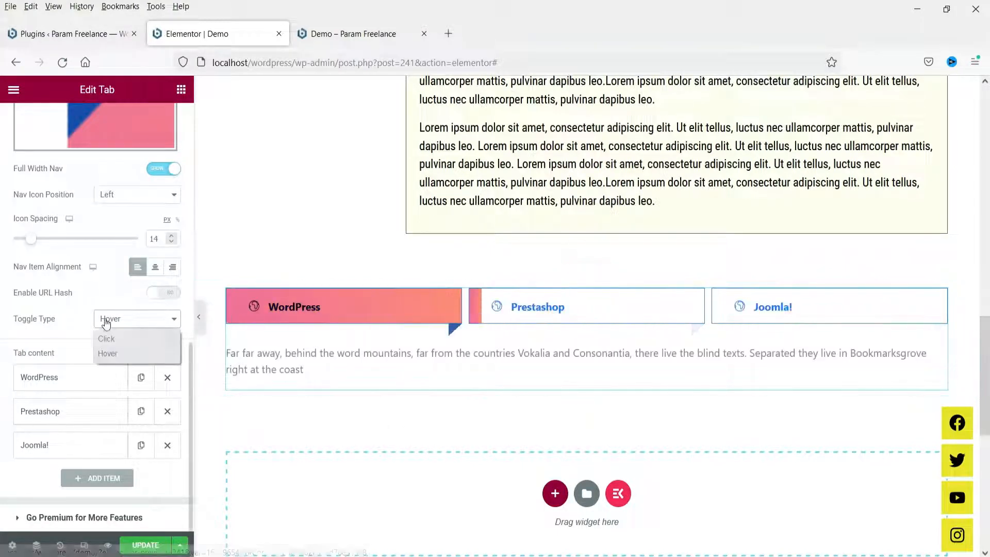
left_click(117, 342)
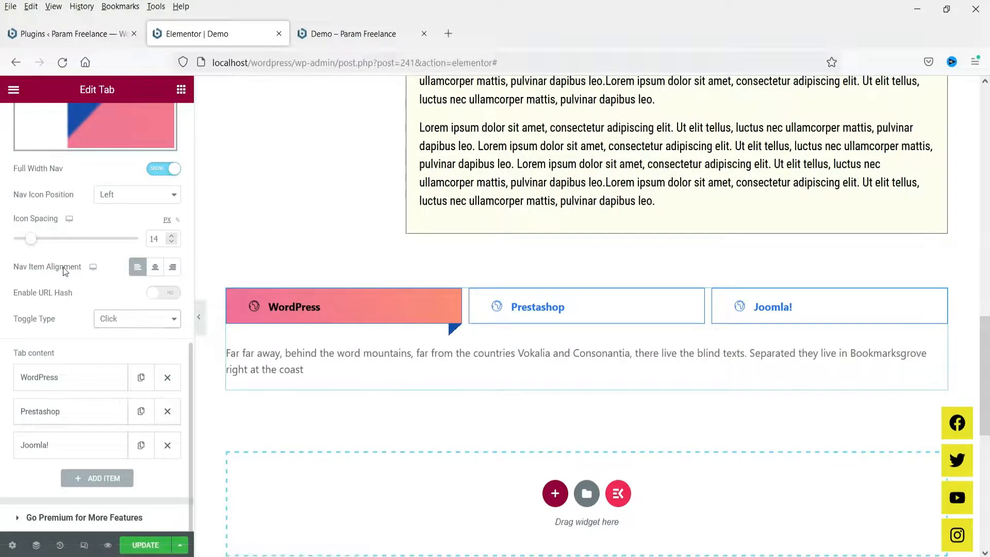
- Rename the WordPress tab as "Website Deisgn"
left_click(55, 381)
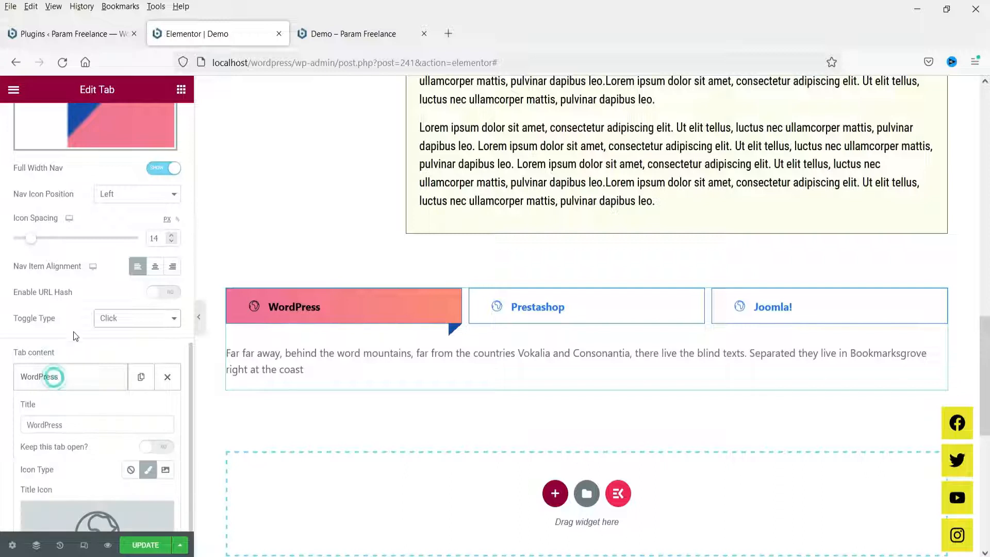
scroll(73, 331, "down", 4)
double_click(77, 207)
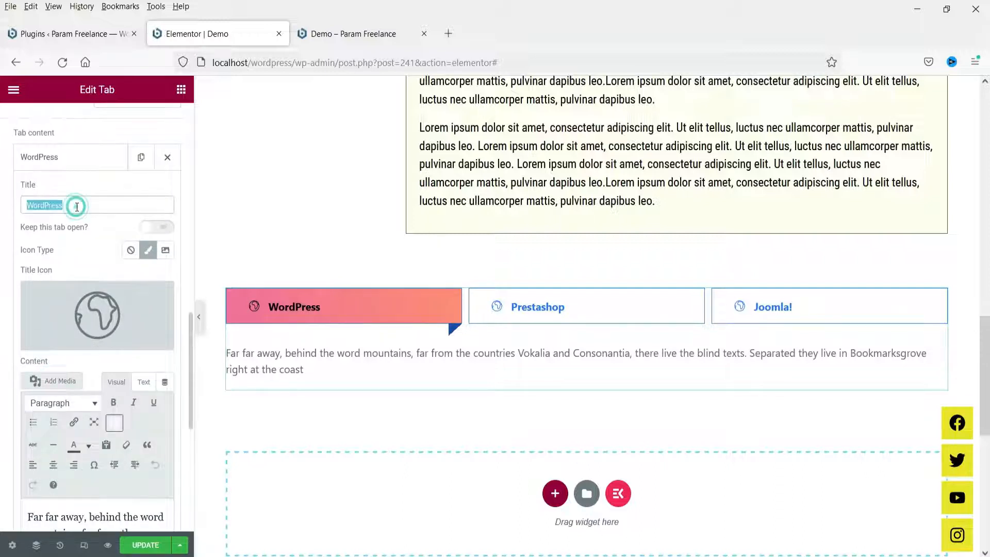
type("Website De")
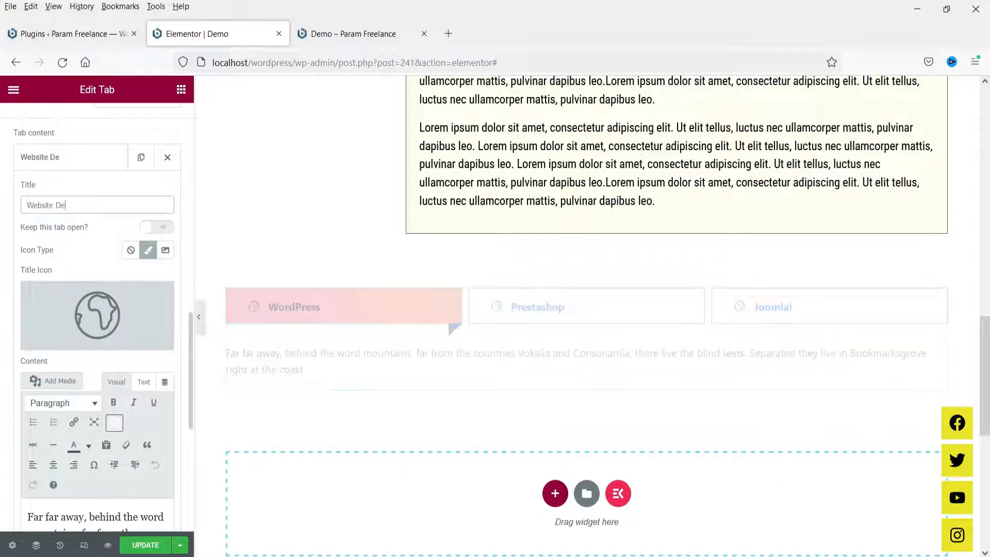
type("isgn")
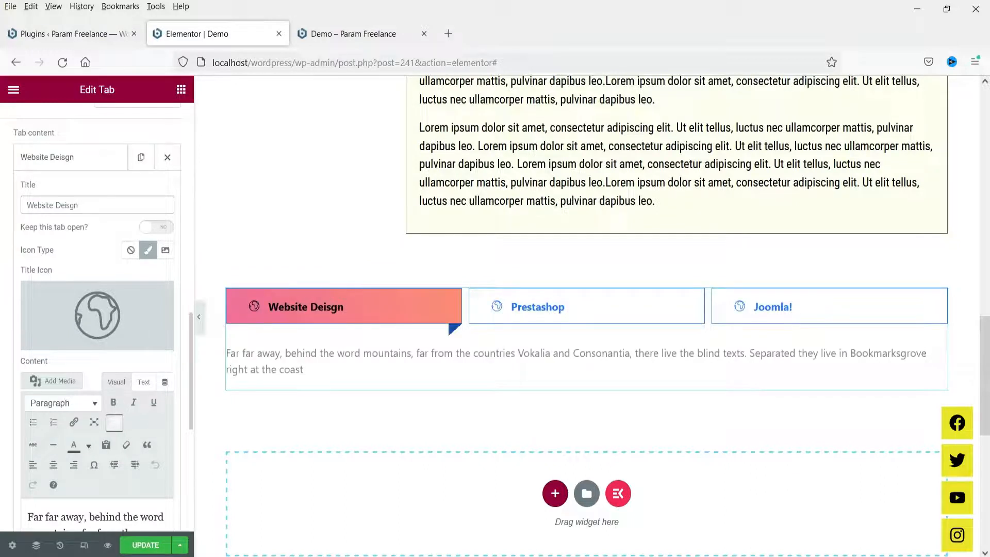
- Replace the first tab's title icon with the solid Globe icon from the icon library
left_click(80, 306)
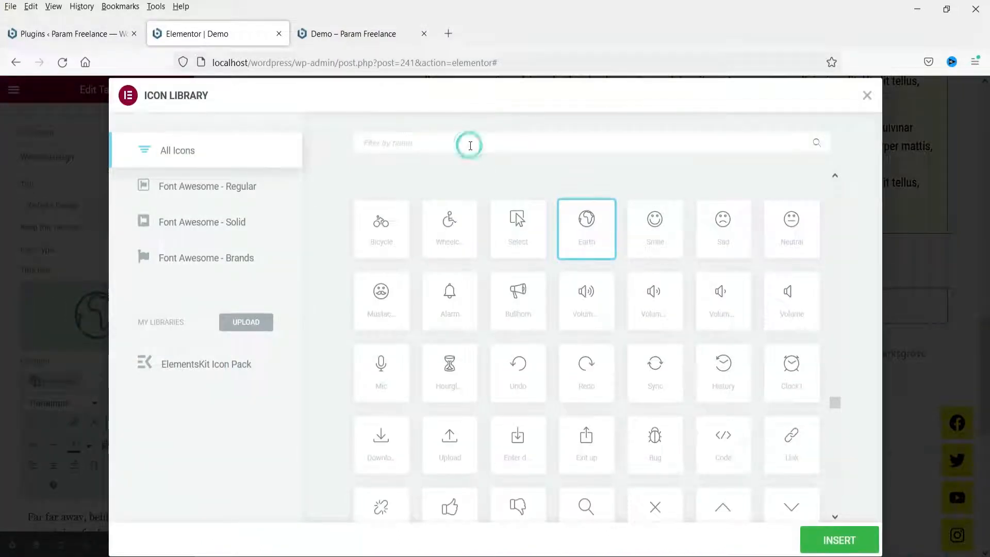
type("globe")
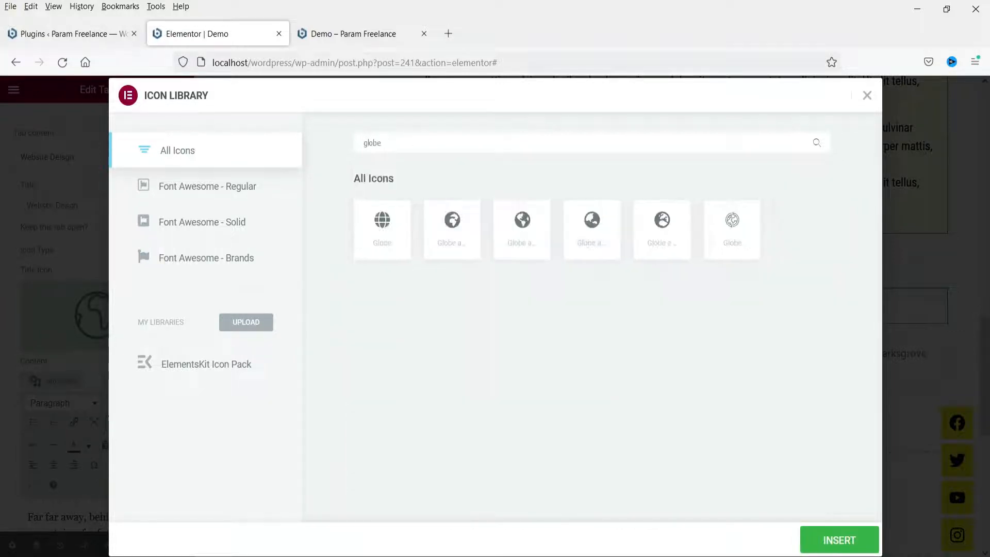
left_click(379, 229)
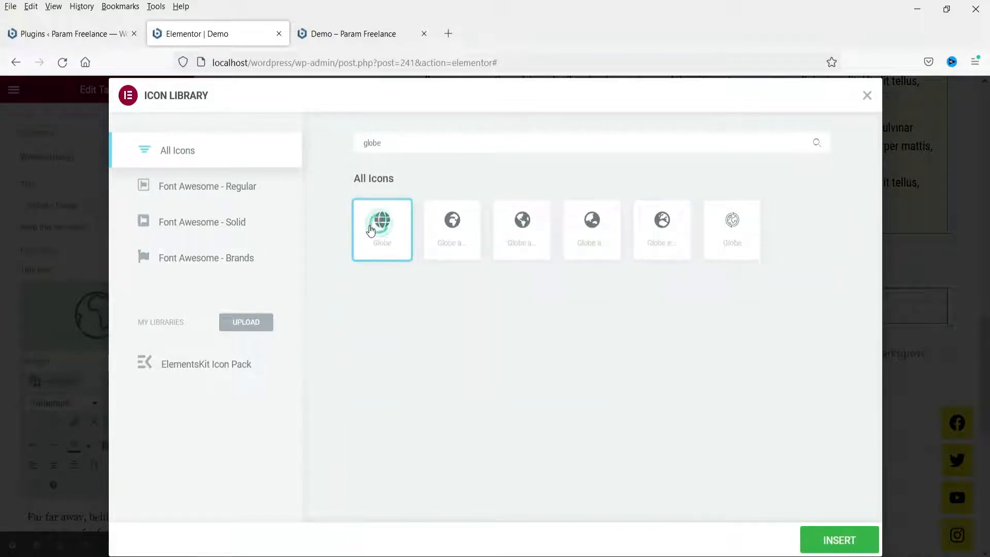
left_click(838, 540)
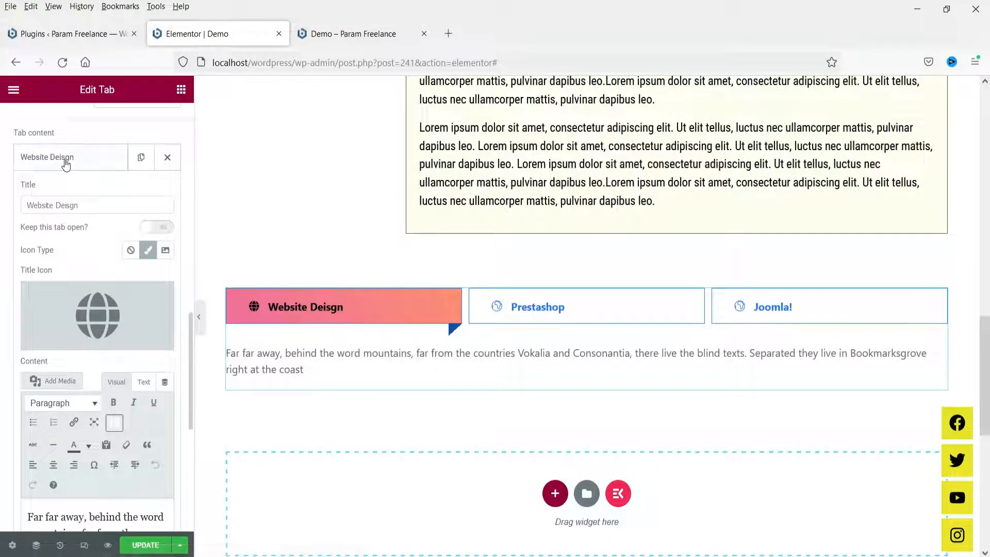
- Copy the first tab's sample content text and repeat it within the same paragraph, ending each copy with a period
scroll(88, 300, "down", 4)
triple_click(100, 405)
key("ctrl+c")
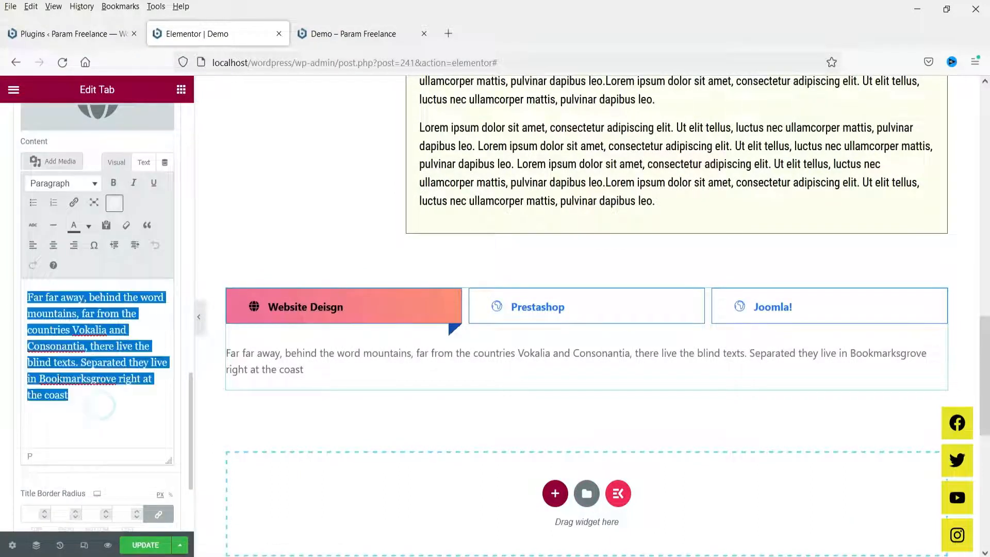
left_click(94, 395)
type(".")
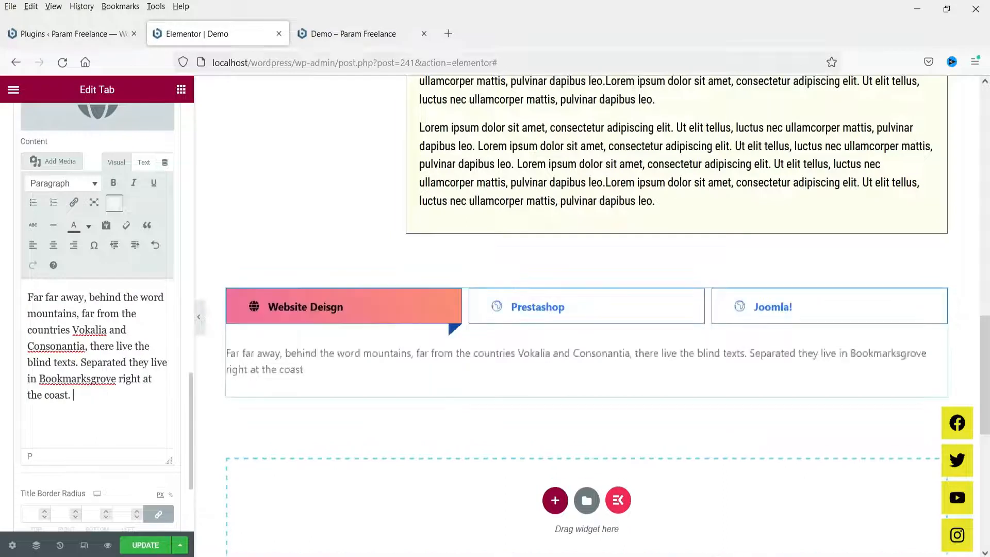
key("ctrl+v")
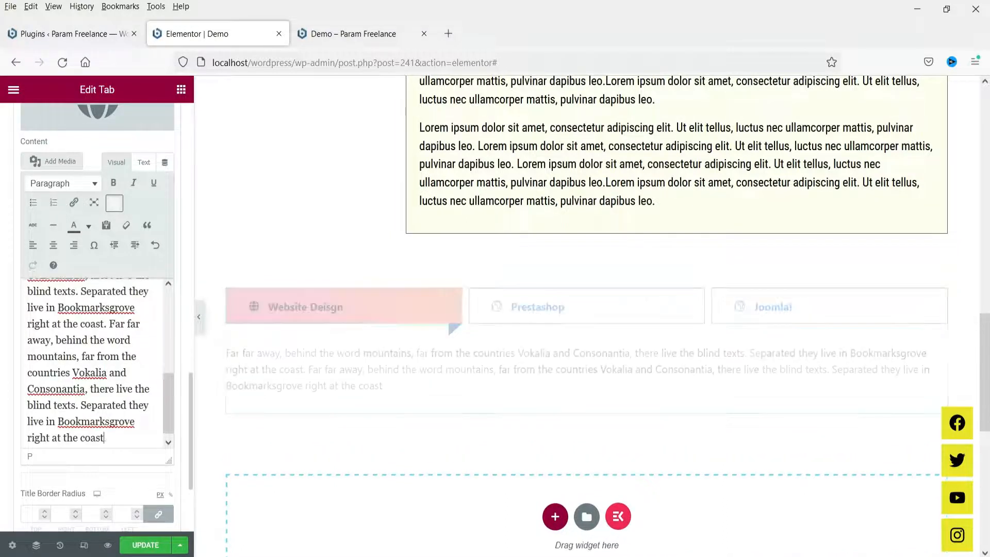
type(".")
- Add further paragraphs to the first tab's content by pasting more copies of the sample text
key("Return")
key("ctrl+v")
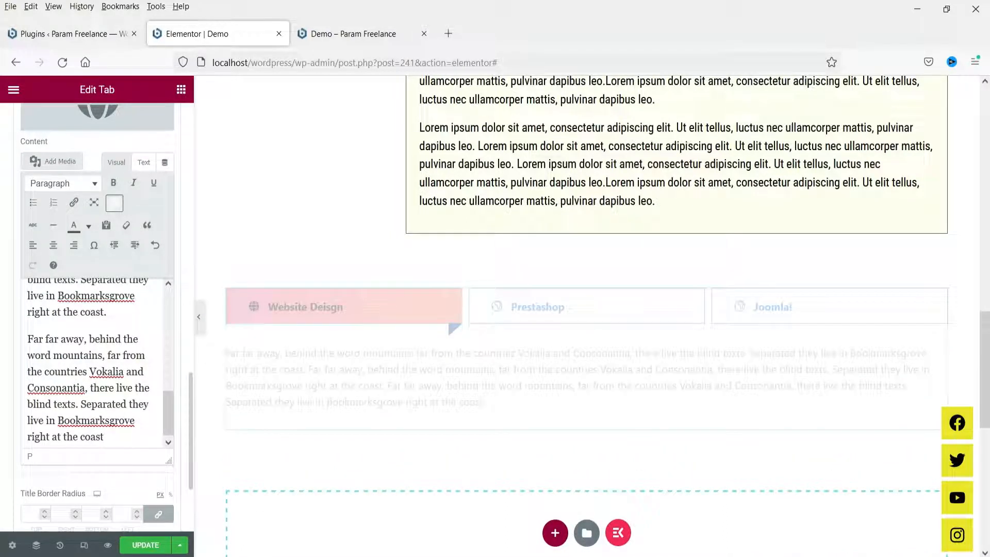
type(".")
key("ctrl+v")
key("Return")
key("ctrl+v")
key("ctrl+v")
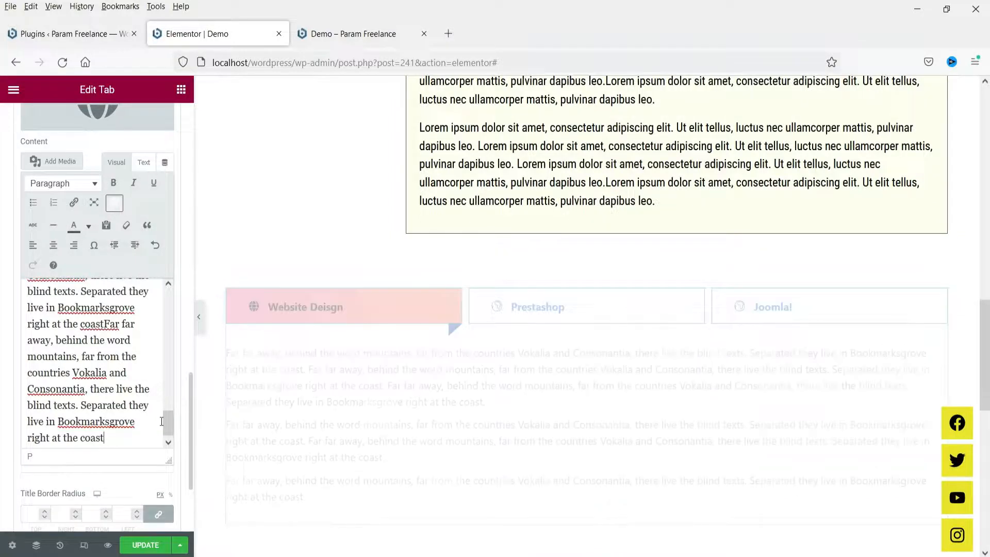
- Colour the second paragraph of the first tab's content dark red and collapse that tab's settings
scroll(76, 330, "up", 5)
left_click(76, 330)
key("ctrl+a")
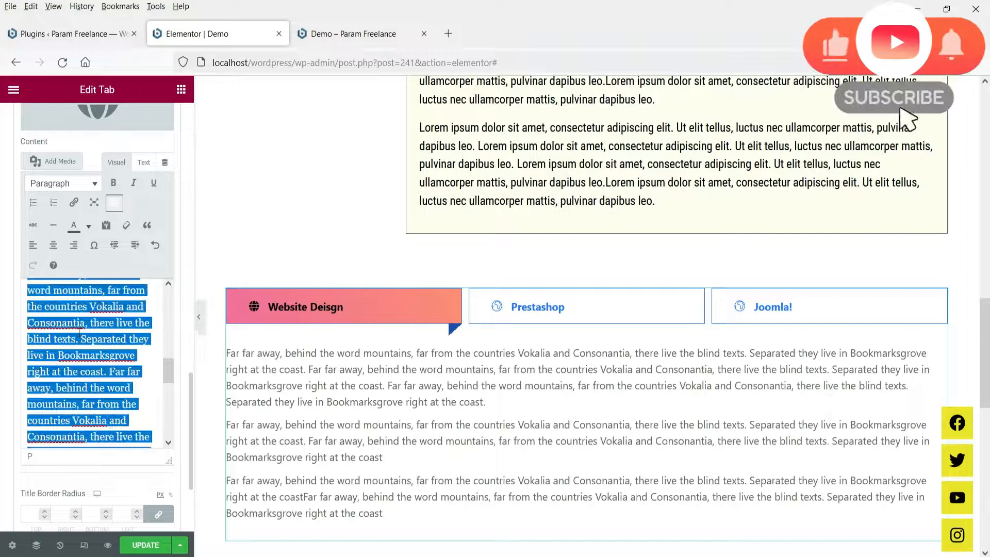
left_click(88, 226)
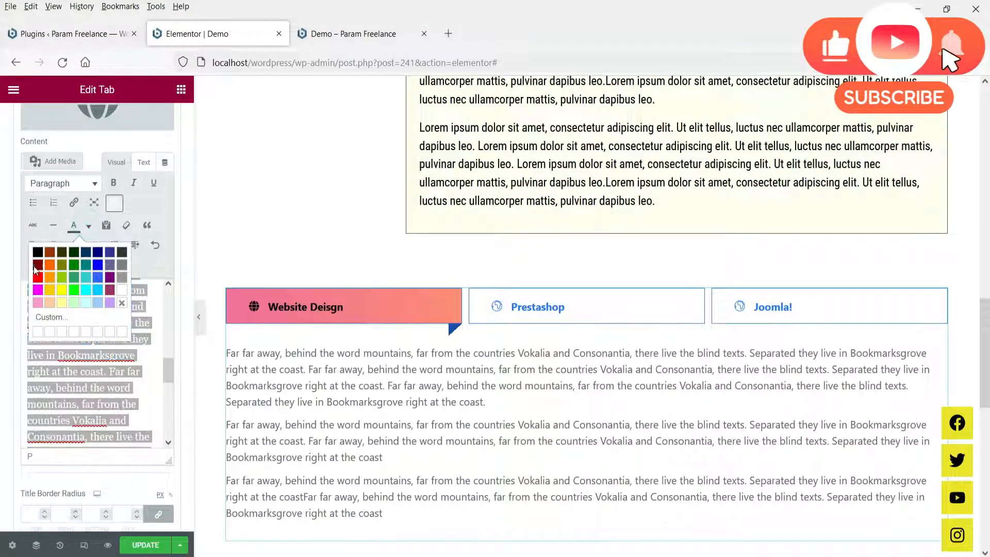
left_click(34, 266)
left_click(60, 366)
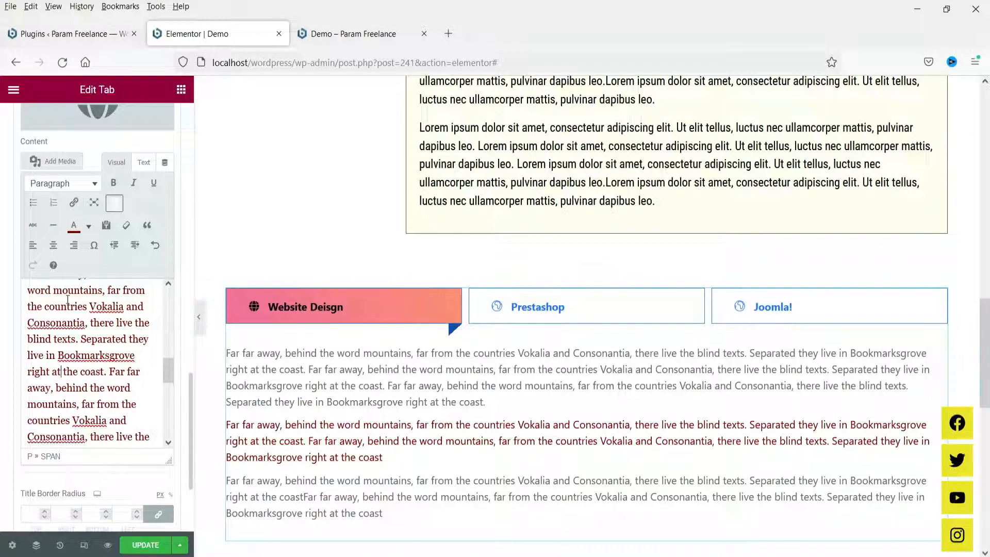
scroll(88, 361, "up", 2)
scroll(81, 188, "up", 5)
left_click(70, 159)
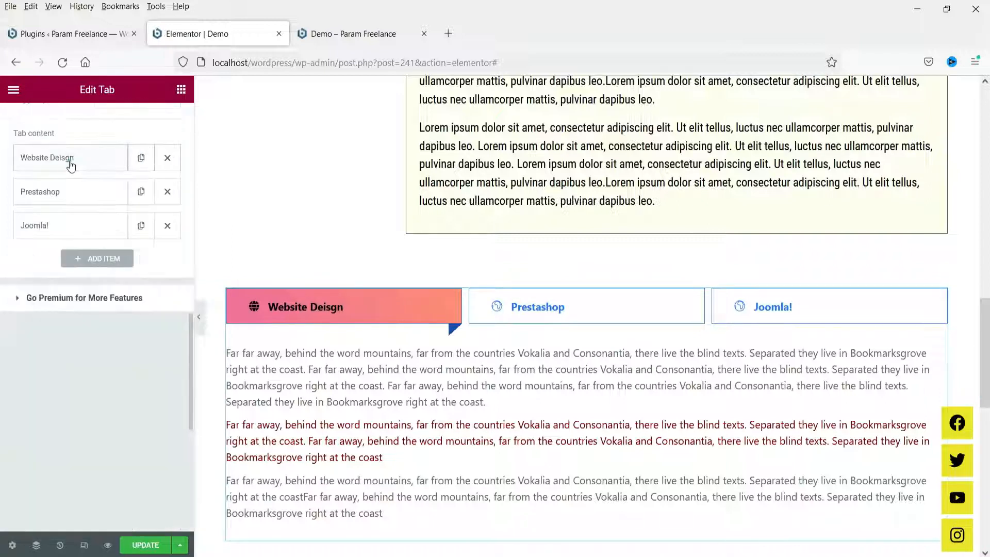
- Rename the Prestashop tab as "SEO"
left_click(67, 195)
double_click(91, 240)
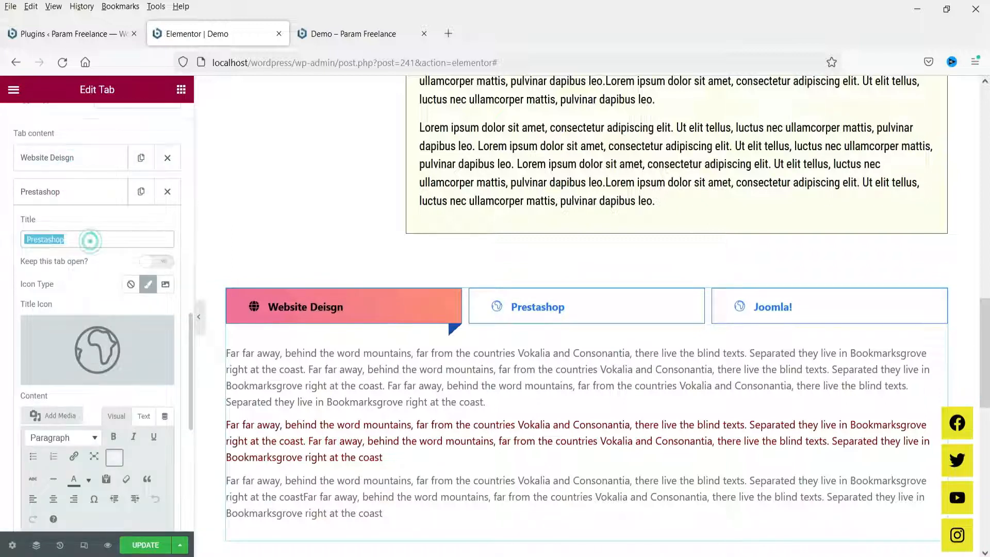
type("SEO")
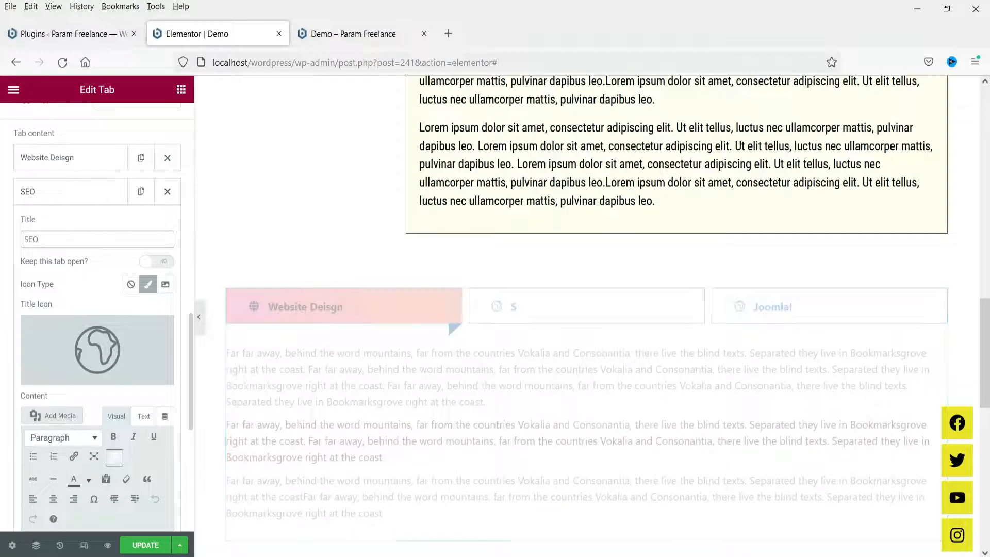
left_click(72, 342)
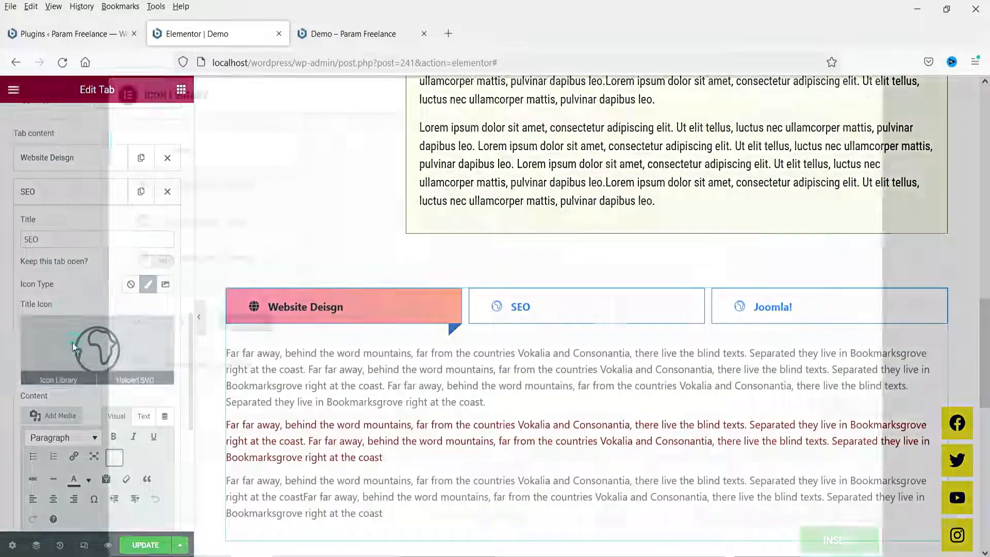
left_click(867, 96)
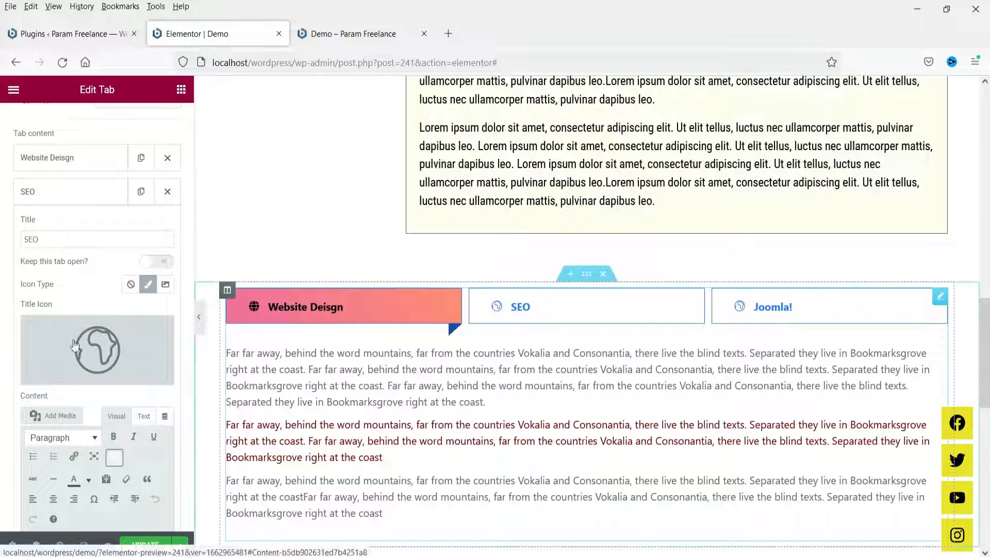
mouse_move(114, 338)
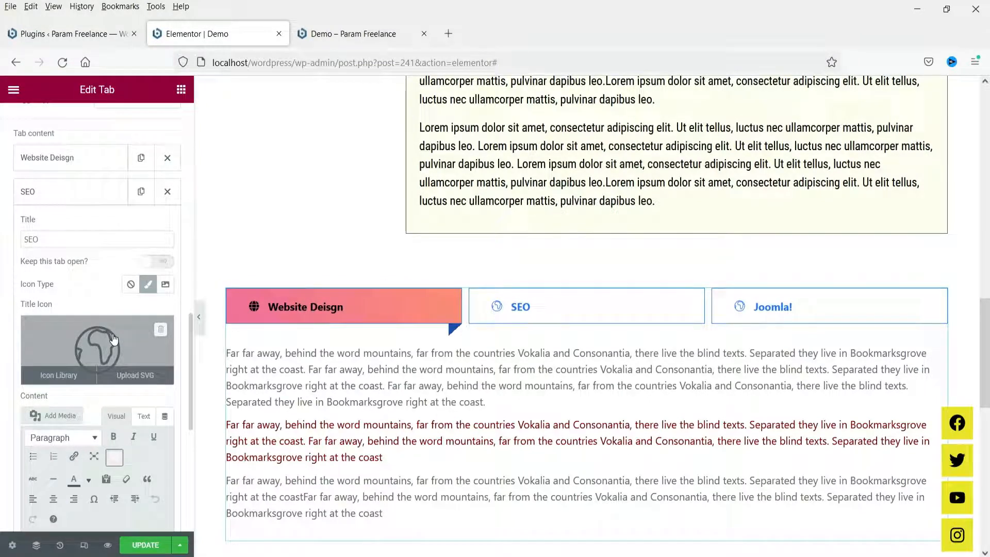
left_click(113, 337)
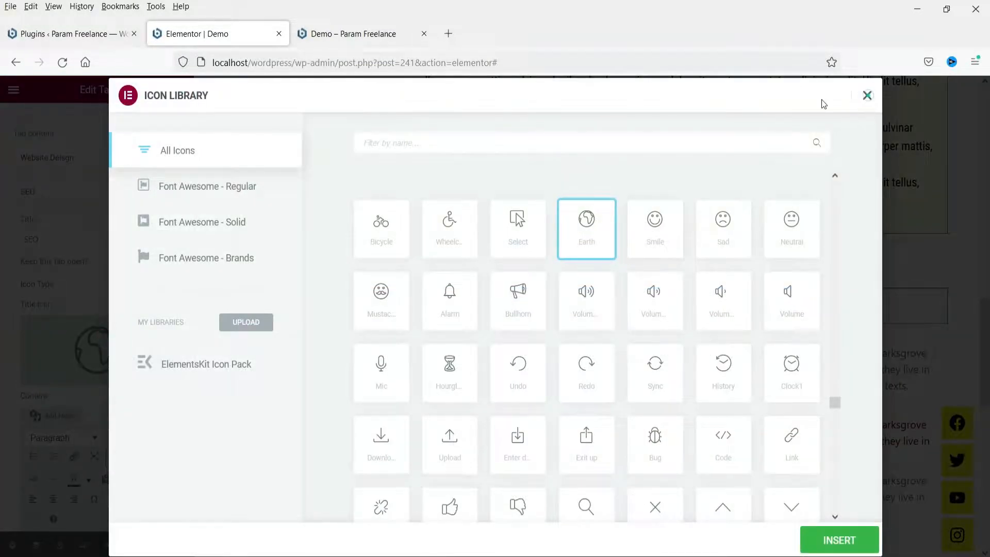
left_click(867, 95)
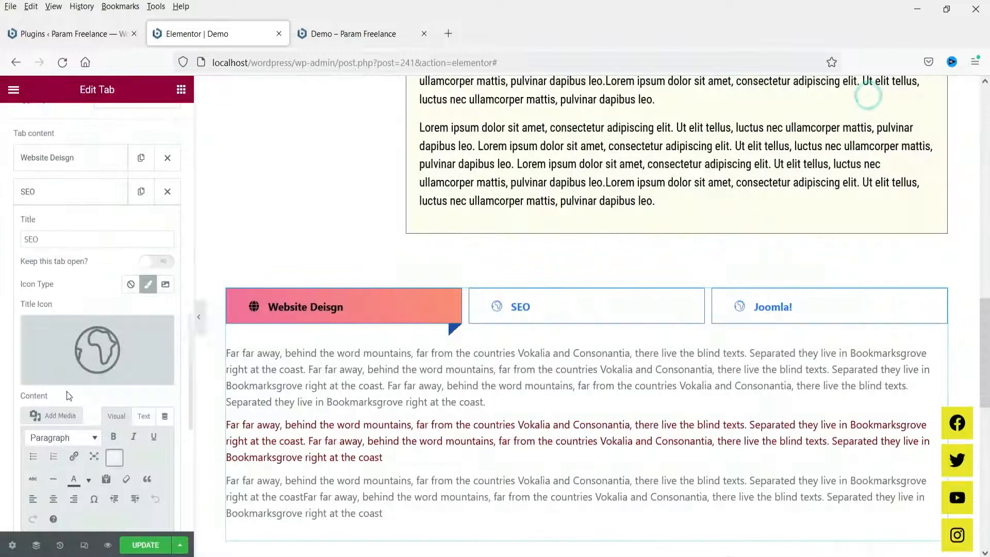
- Try the avatar-1.jpg image from the media library as the SEO tab's icon and remove it again
left_click(166, 284)
left_click(133, 317)
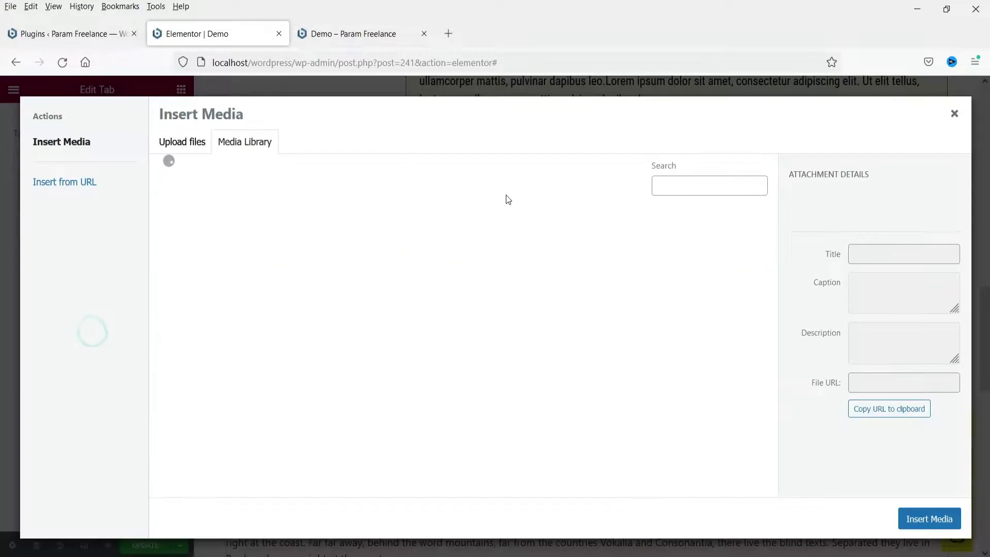
left_click(502, 255)
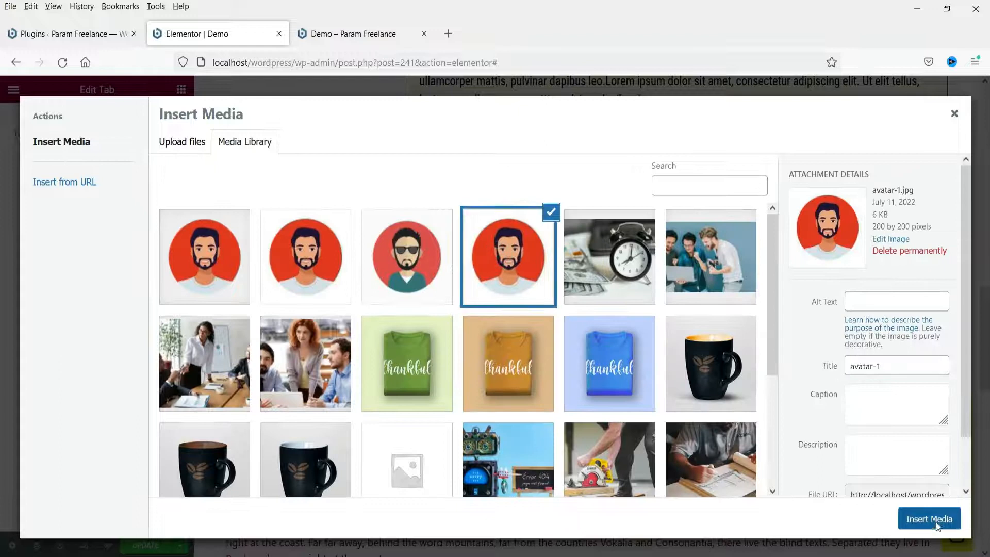
left_click(936, 521)
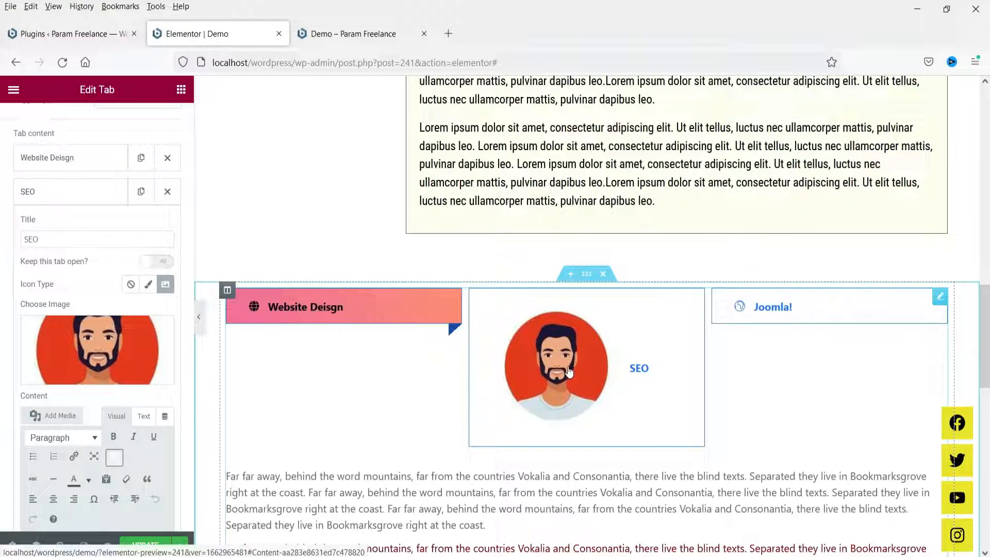
scroll(607, 354, "down", 3)
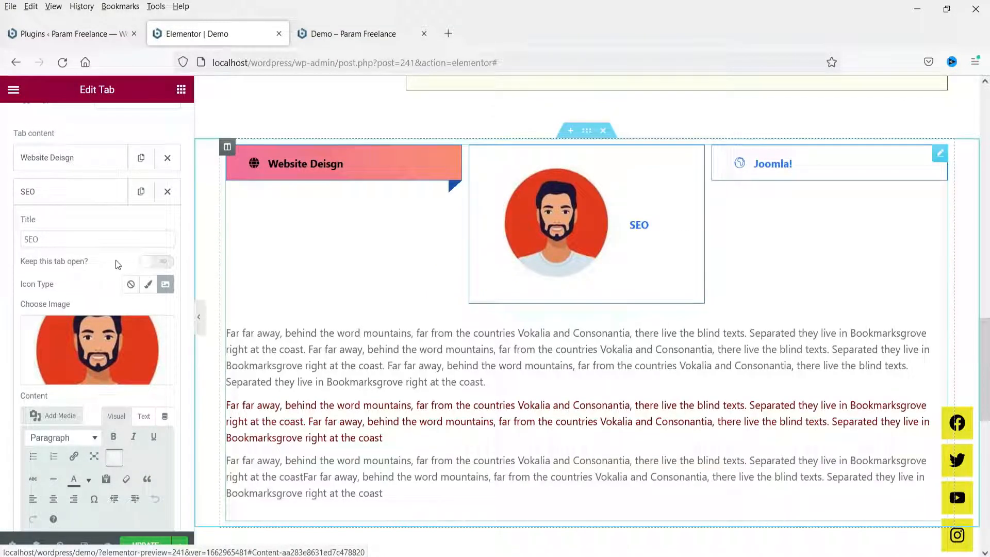
left_click(161, 328)
- Set the SEO tab's icon type to Icon and insert the solid Tools icon, searching the library for "tool"
left_click(148, 287)
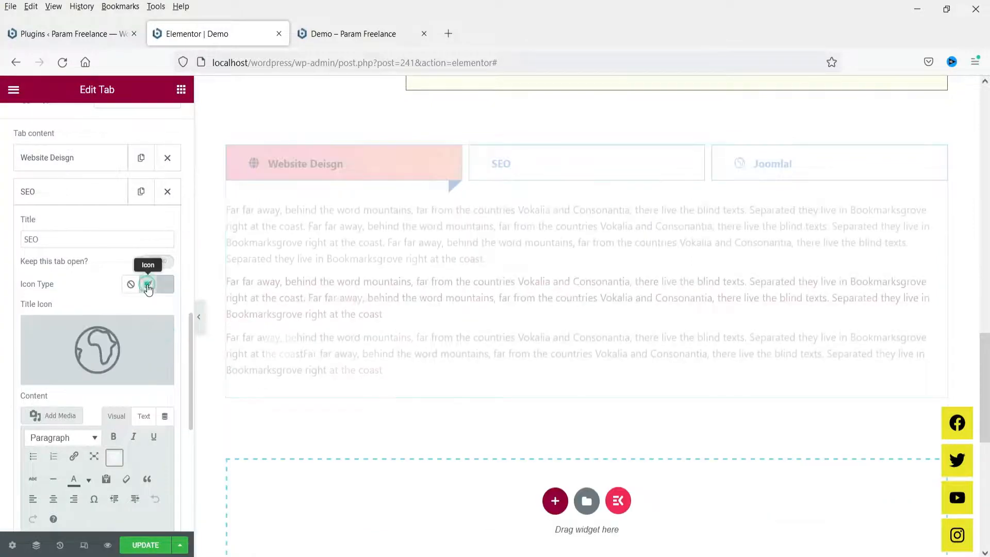
left_click(85, 337)
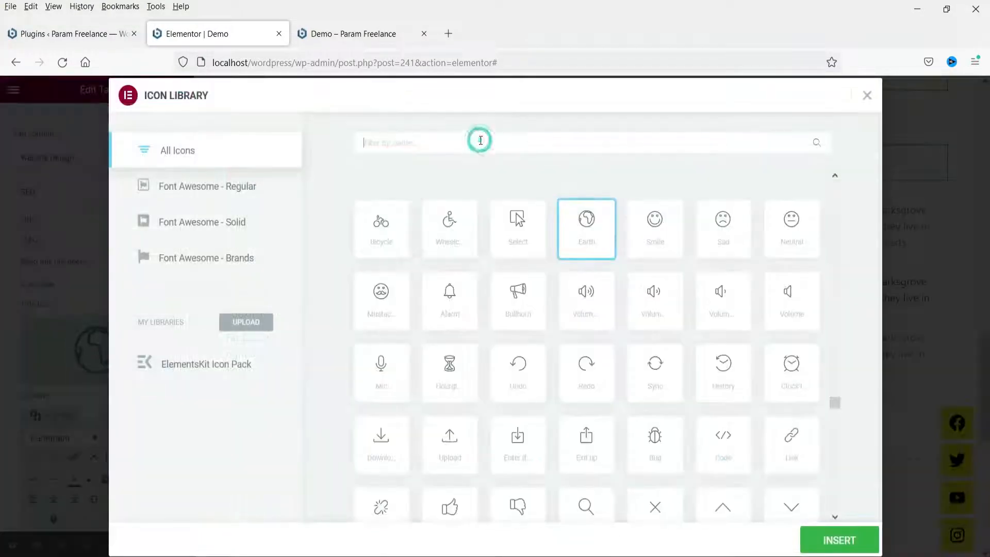
type("tool")
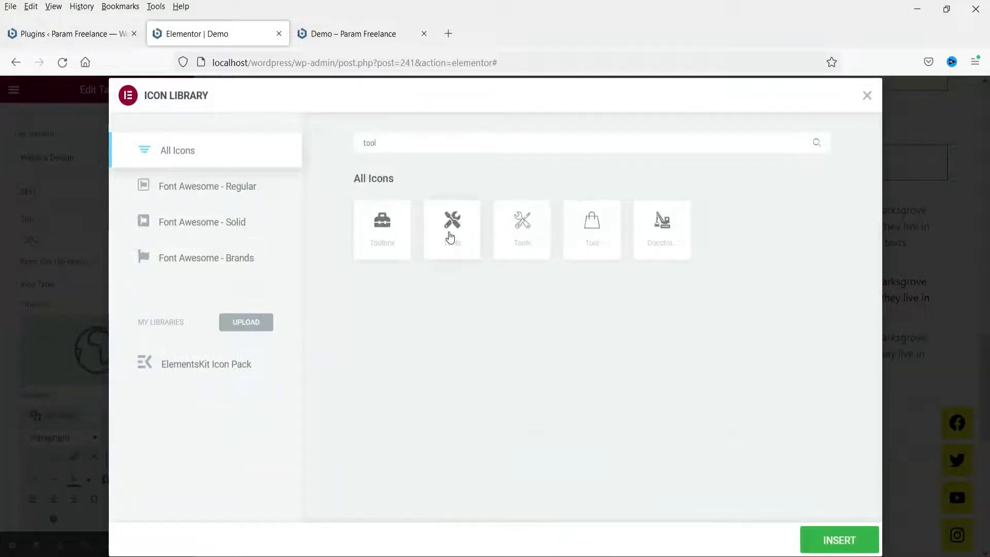
left_click(450, 236)
left_click(829, 536)
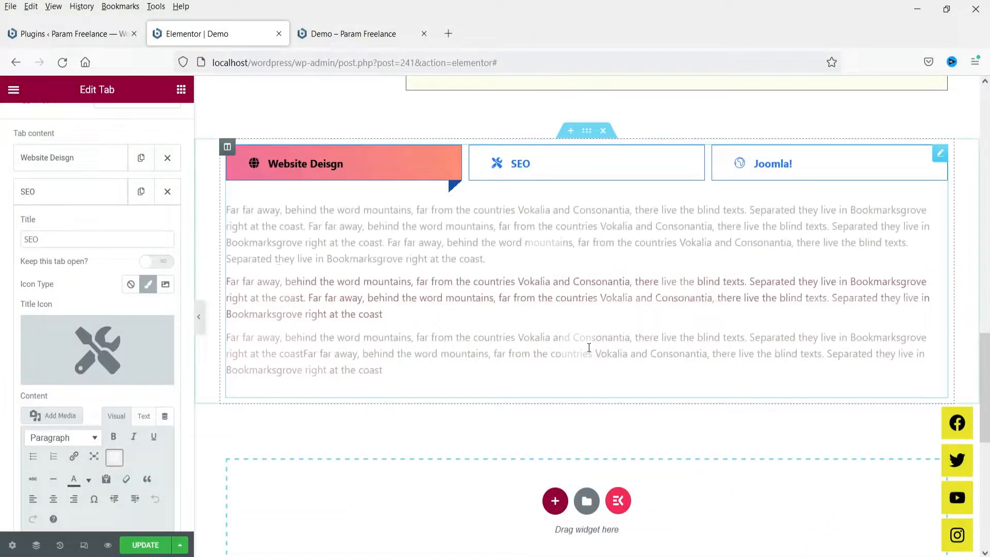
- Preview the SEO tab, reopen its settings and copy the whole paragraph of its content
left_click(550, 164)
left_click(55, 191)
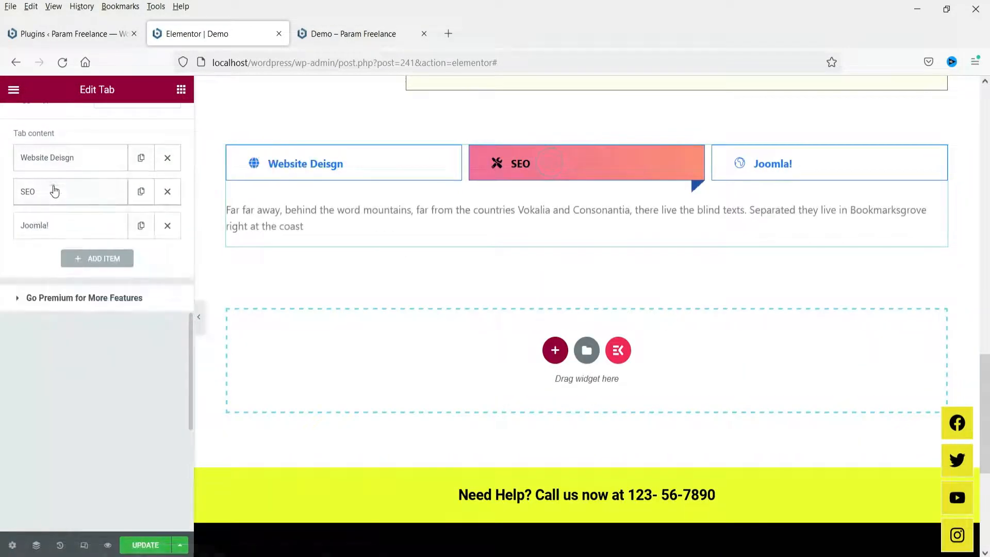
left_click(55, 191)
scroll(110, 393, "down", 4)
left_click_drag(86, 436, 10, 325)
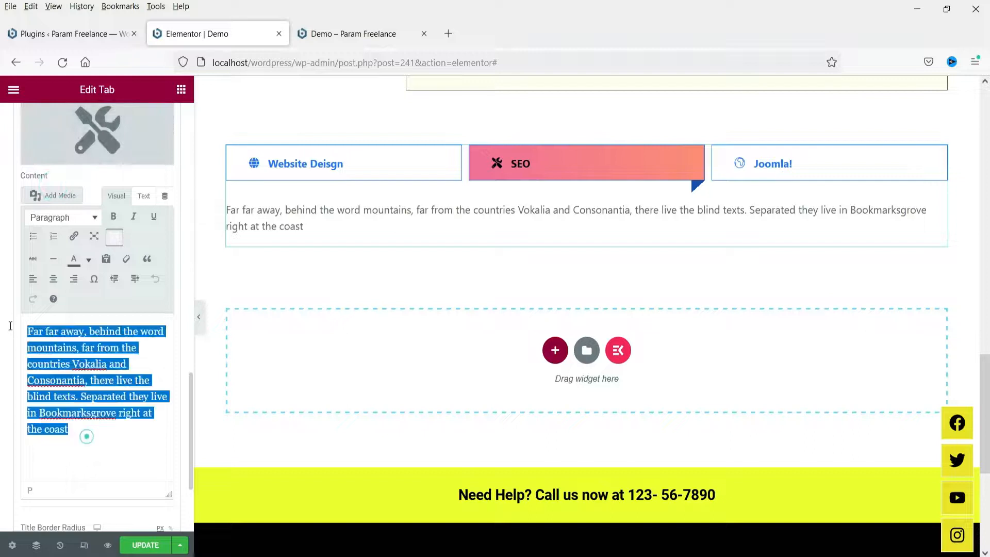
left_click(68, 450)
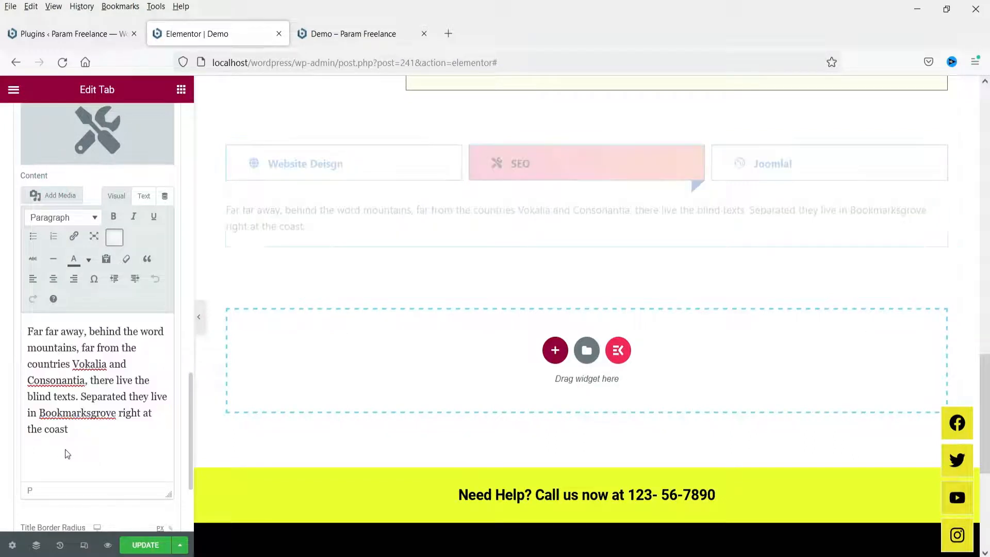
left_click_drag(65, 450, 29, 330)
key("ctrl+c")
- Turn the SEO content into a numbered list, end the first item with a full stop and paste the paragraph as three more items
left_click(28, 329)
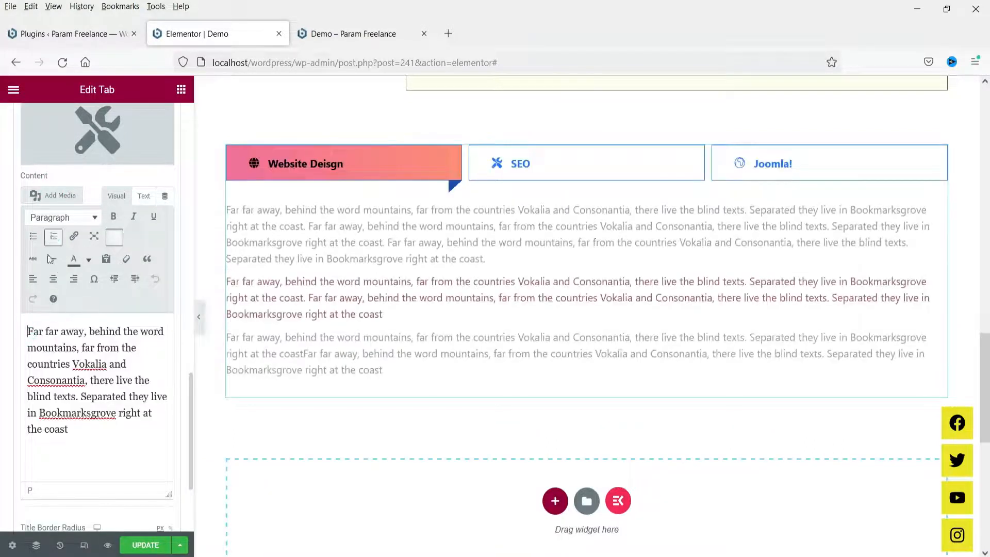
left_click(53, 237)
type(".")
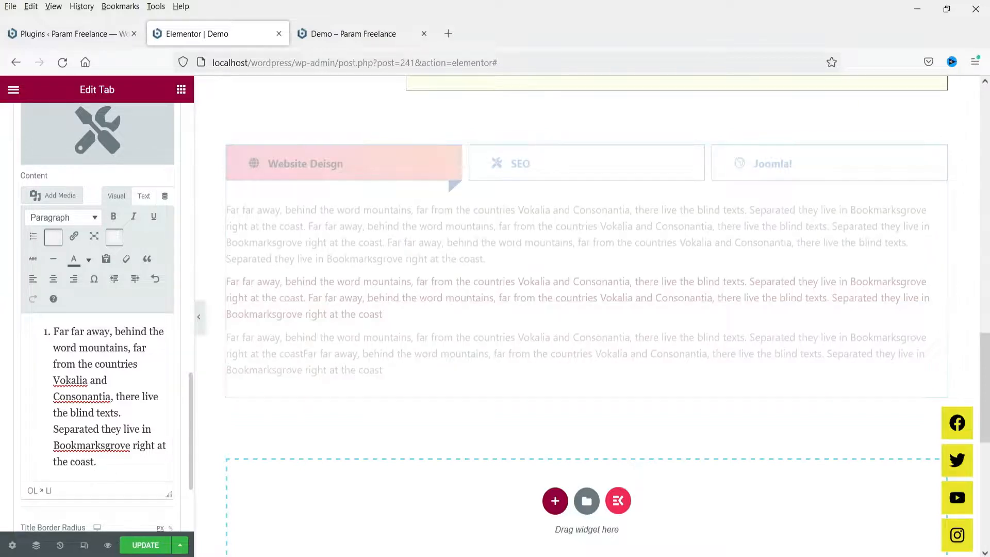
key("Return")
key("ctrl+v")
key("Return")
key("ctrl+v")
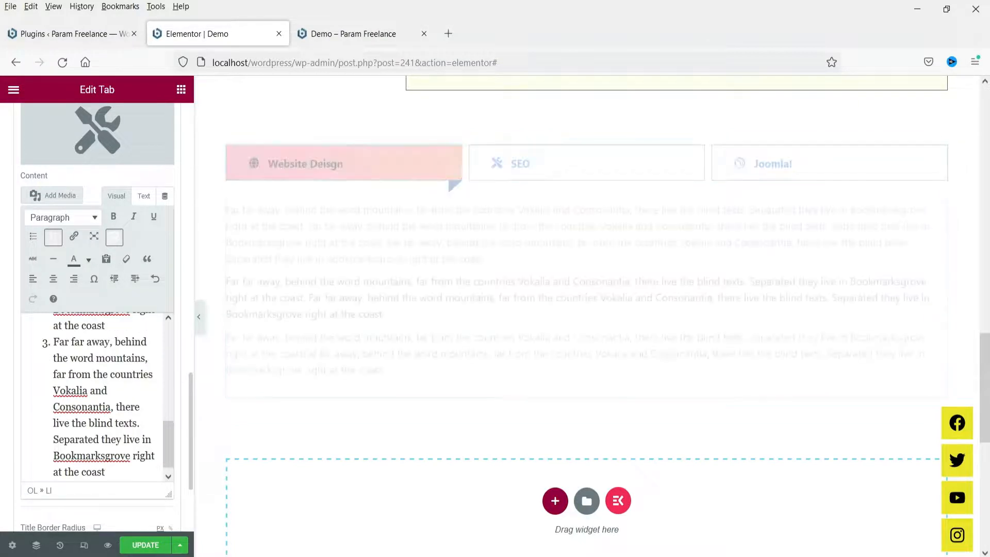
key("Return")
key("ctrl+v")
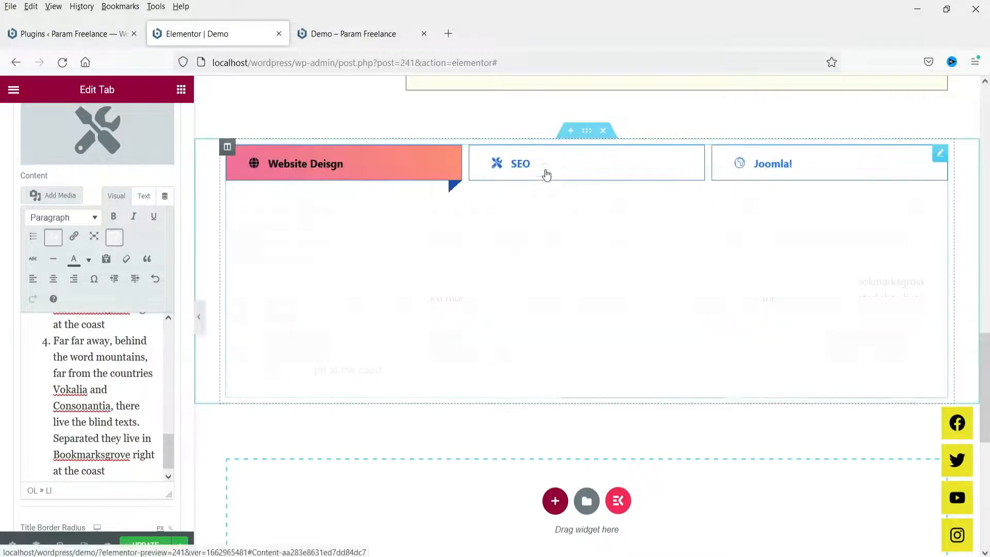
left_click(544, 172)
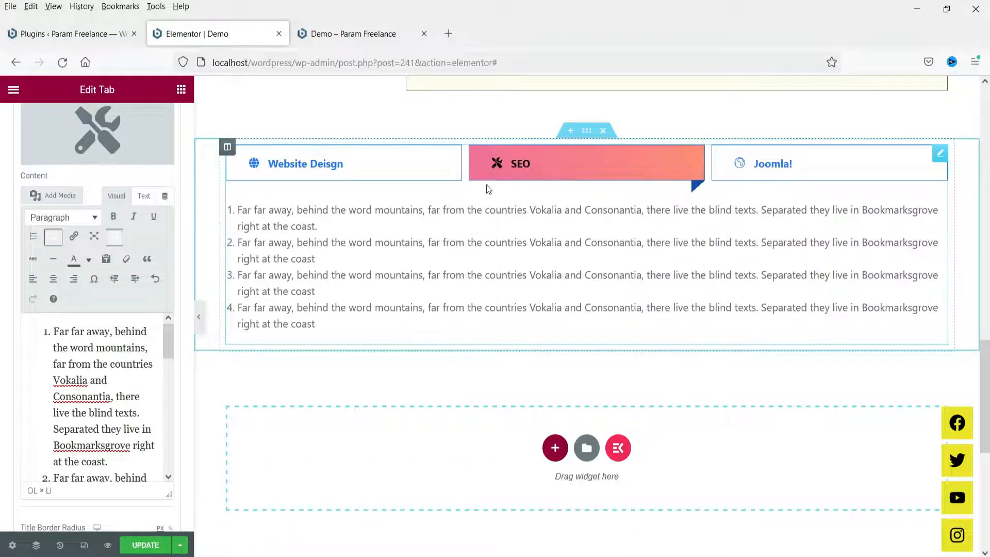
- Collapse the SEO tab's settings and rename the Joomla! tab as "Marketing"
left_click(799, 172)
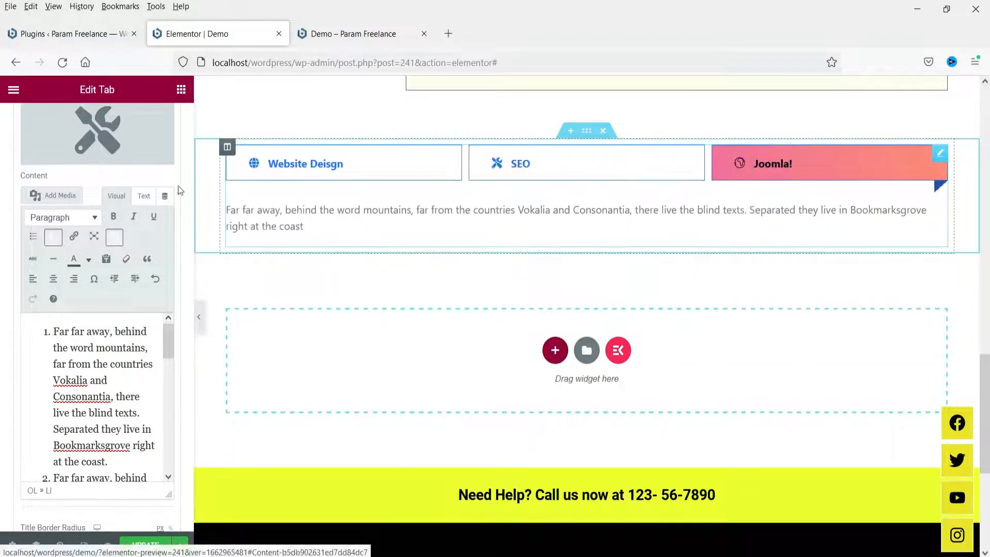
scroll(61, 190, "up", 4)
scroll(58, 251, "down", 6)
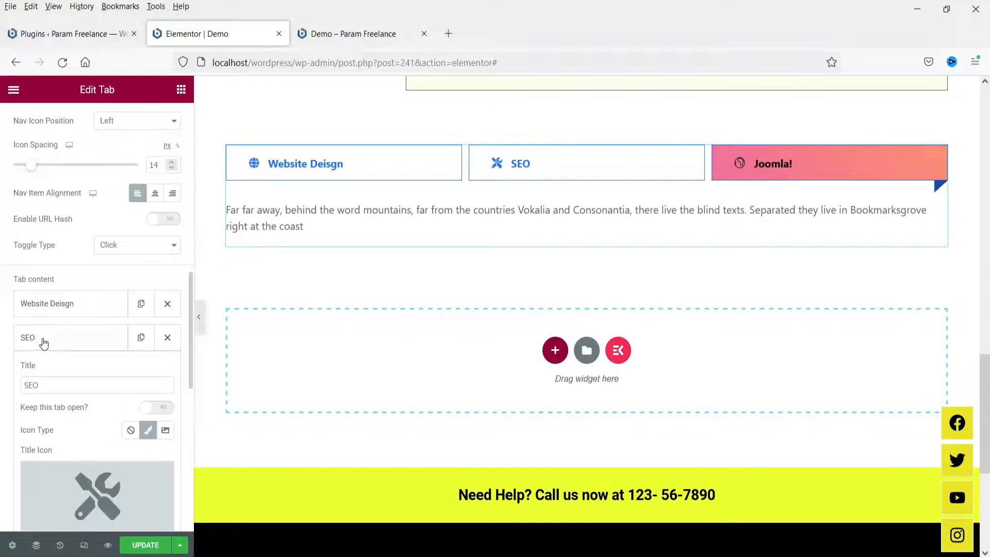
left_click(55, 118)
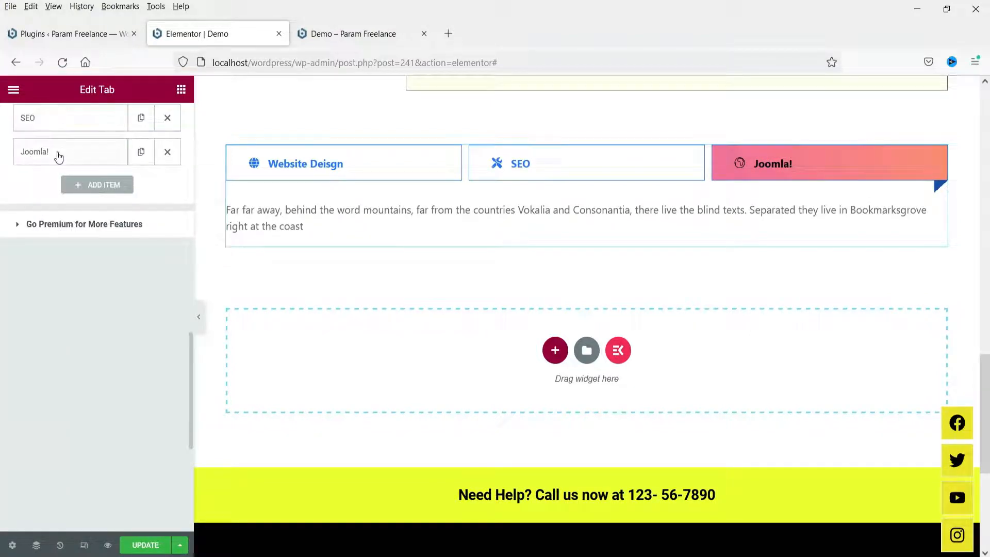
left_click(57, 151)
triple_click(67, 204)
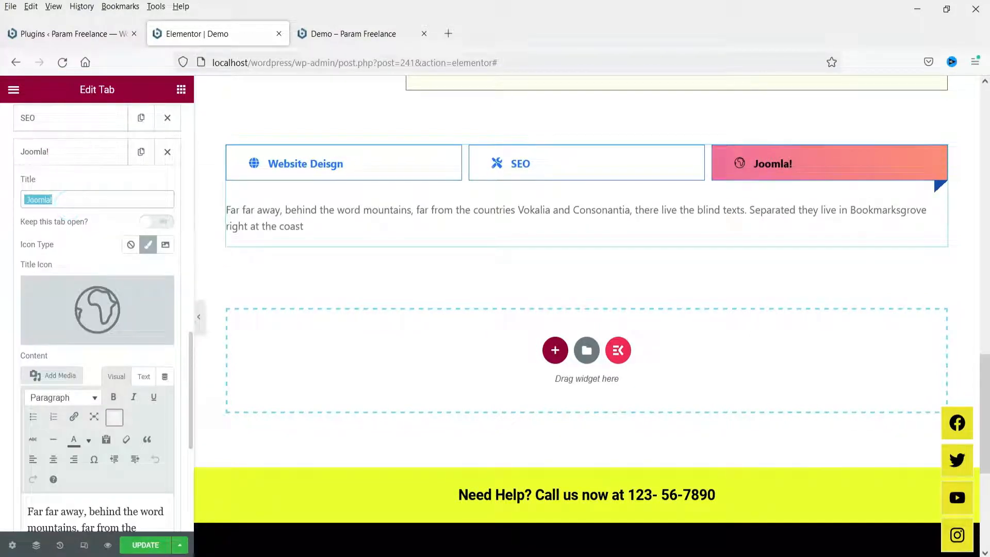
type("Marketing")
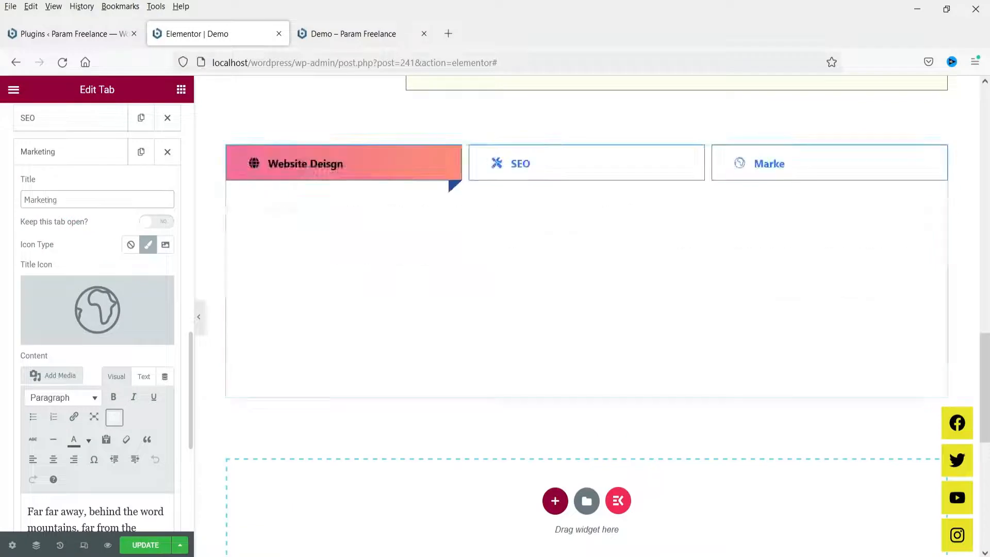
- Replace the Marketing tab's icon with Graph 2, searching the icon library for "graph"
left_click(77, 309)
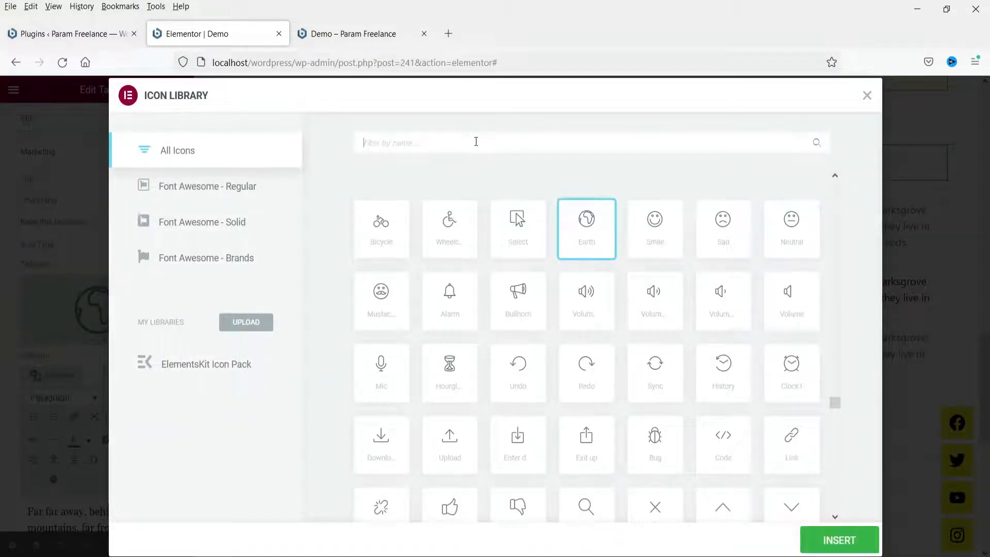
left_click(476, 141)
type("graph")
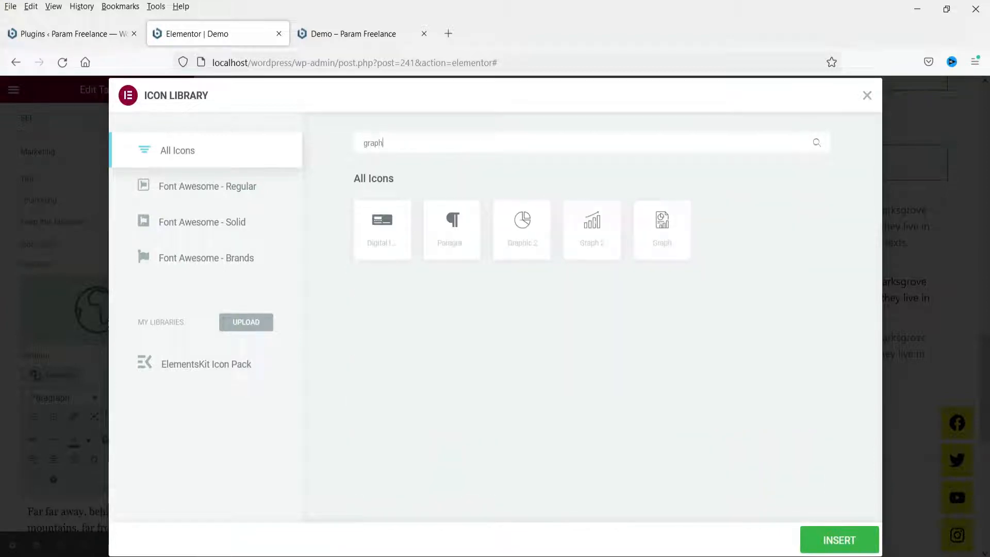
left_click(607, 230)
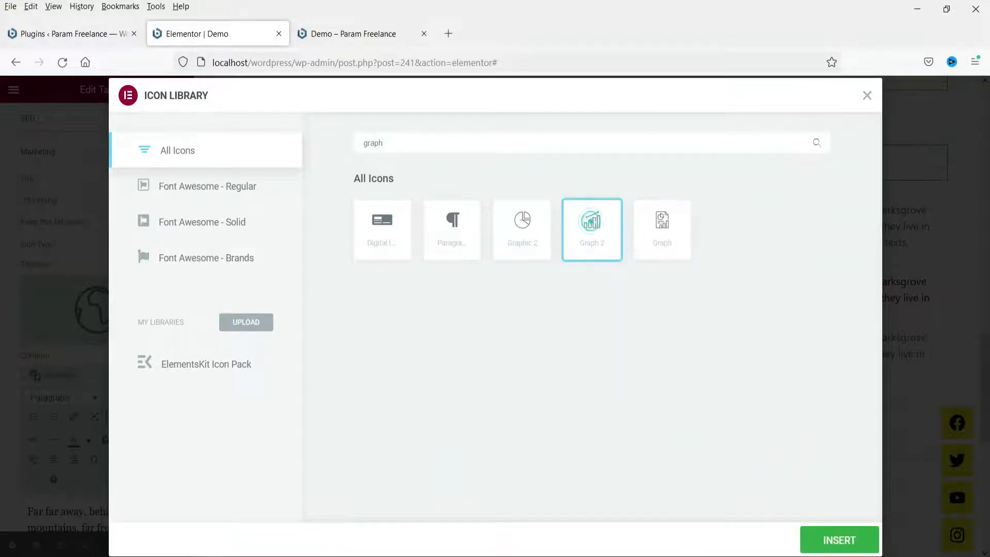
left_click(823, 539)
- Extend the Marketing content with two more copies of the paragraph, ending in a full stop, and collapse the tab's settings after previewing it
scroll(47, 373, "down", 3)
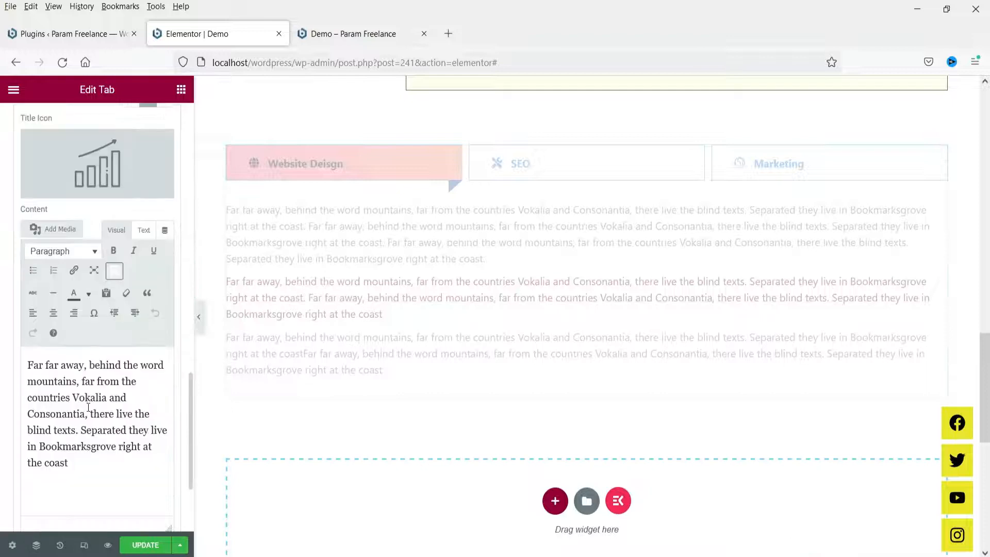
left_click(95, 461)
type("Far far away, behind the word mountains, far from the countries Vokalia and Consonantia, there live the blind texts. Separated they live in Bookmarksgrove right at the coast")
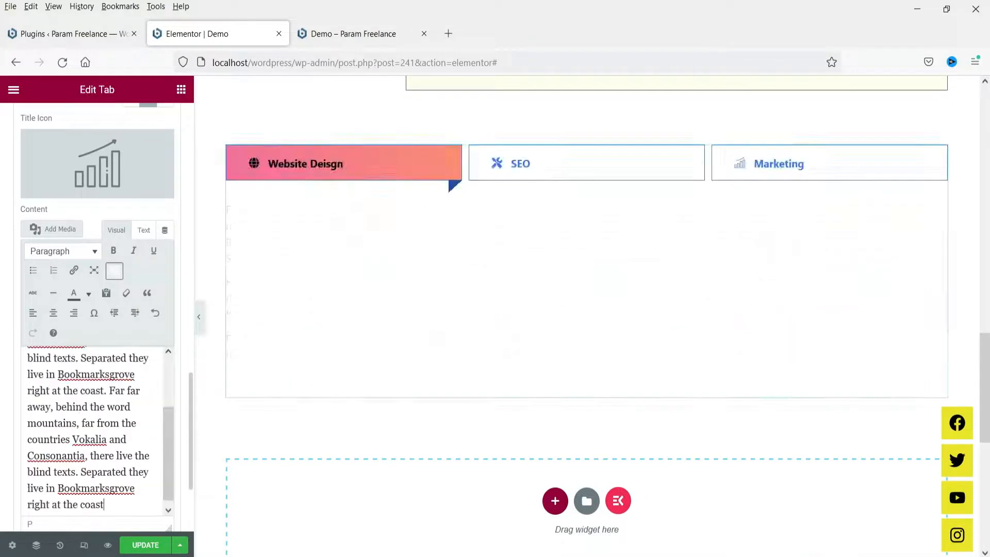
key("BackSpace")
key("BackSpace")
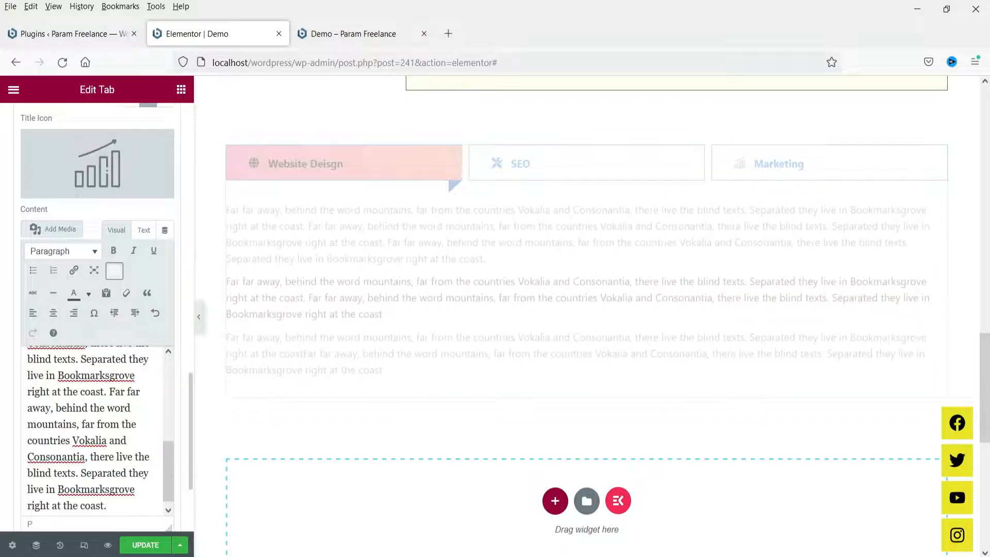
left_click(523, 162)
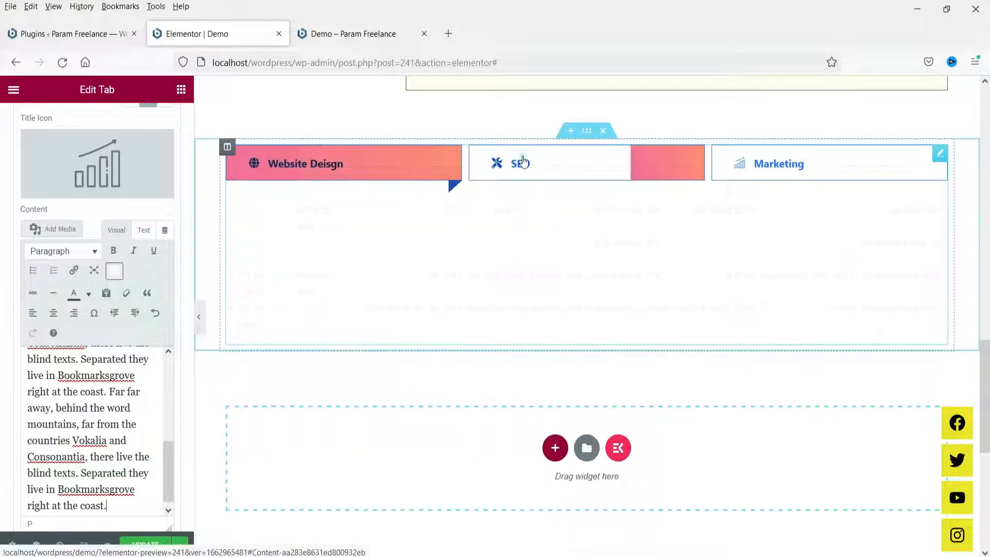
left_click(812, 168)
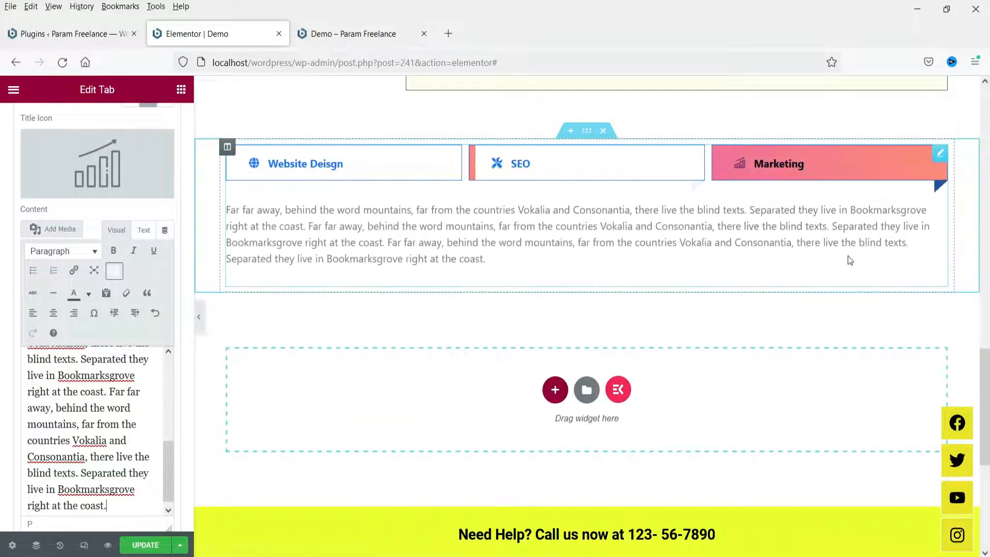
scroll(88, 201, "up", 3)
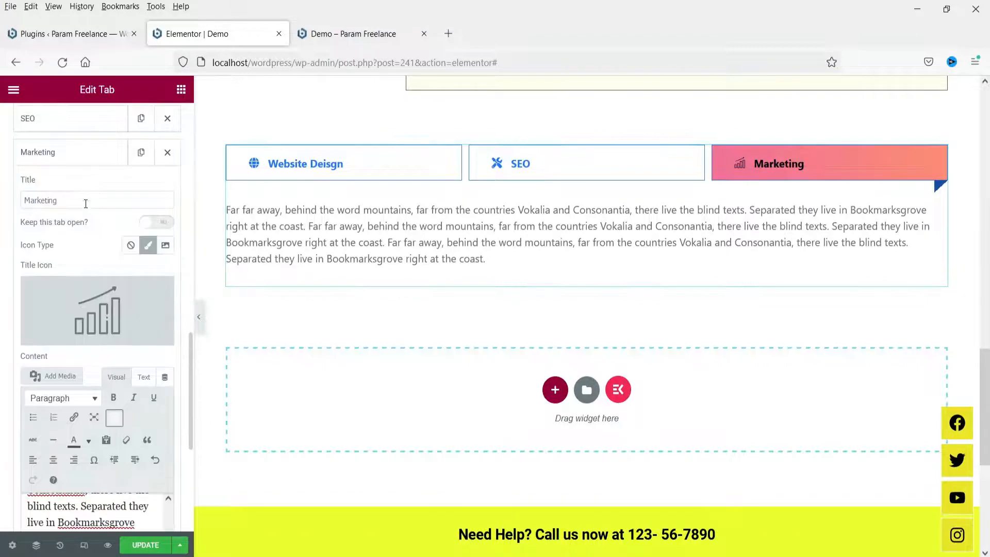
left_click(75, 163)
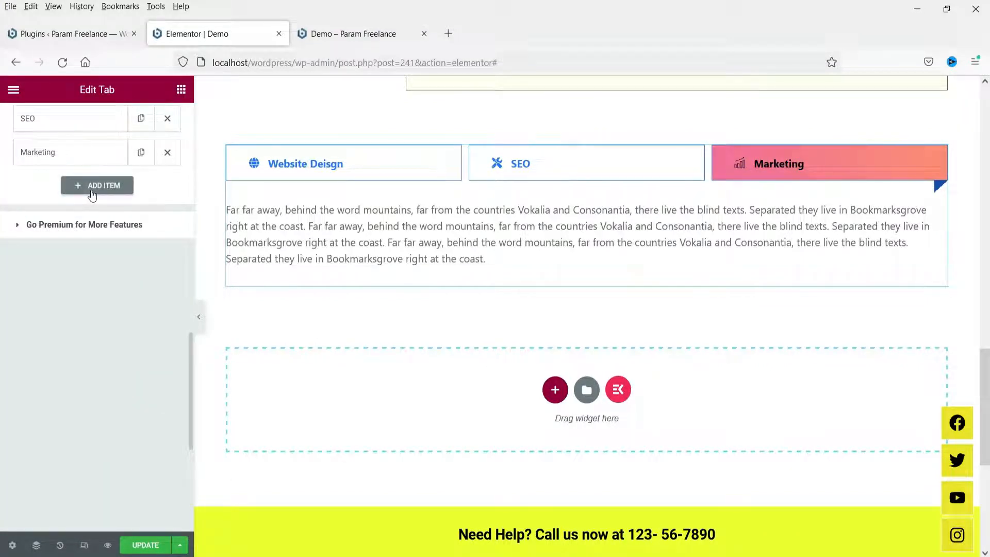
- Try the Vertical style for the tab widget and switch it back to Horizontal
scroll(91, 195, "up", 5)
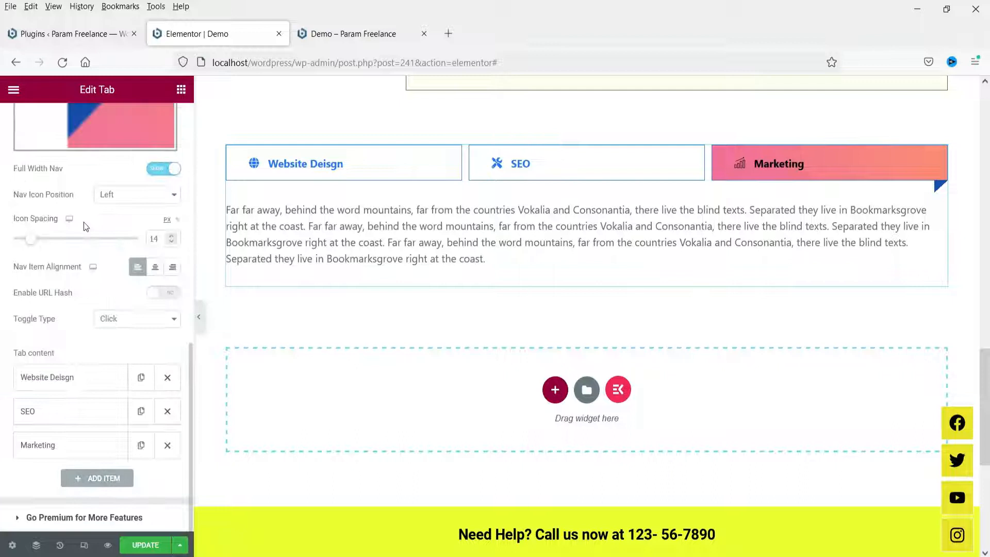
scroll(117, 212, "up", 10)
left_click(119, 198)
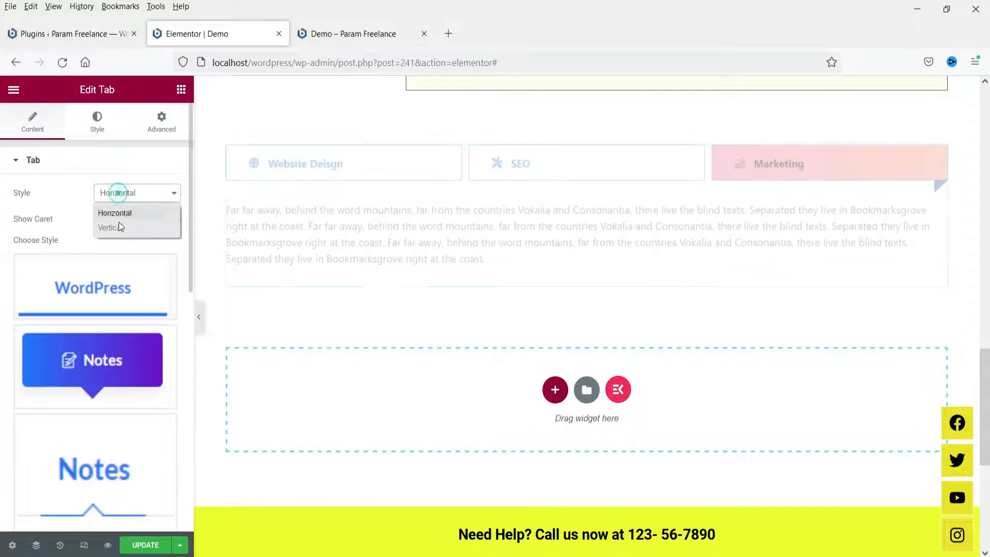
left_click(119, 227)
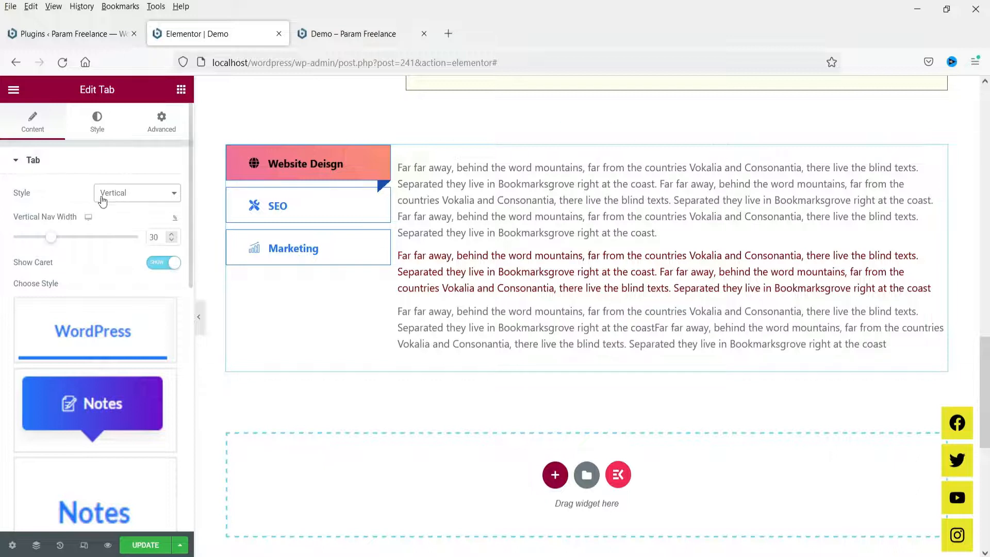
left_click(125, 196)
left_click(125, 216)
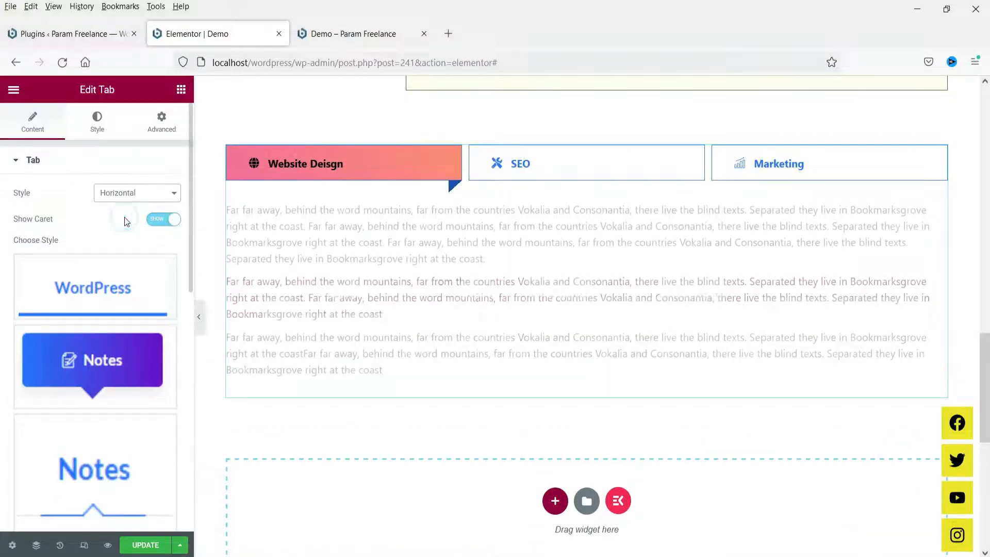
- Set the wrapper's padding to 20 px on all sides and give it a solid border 1 px wide
left_click(94, 118)
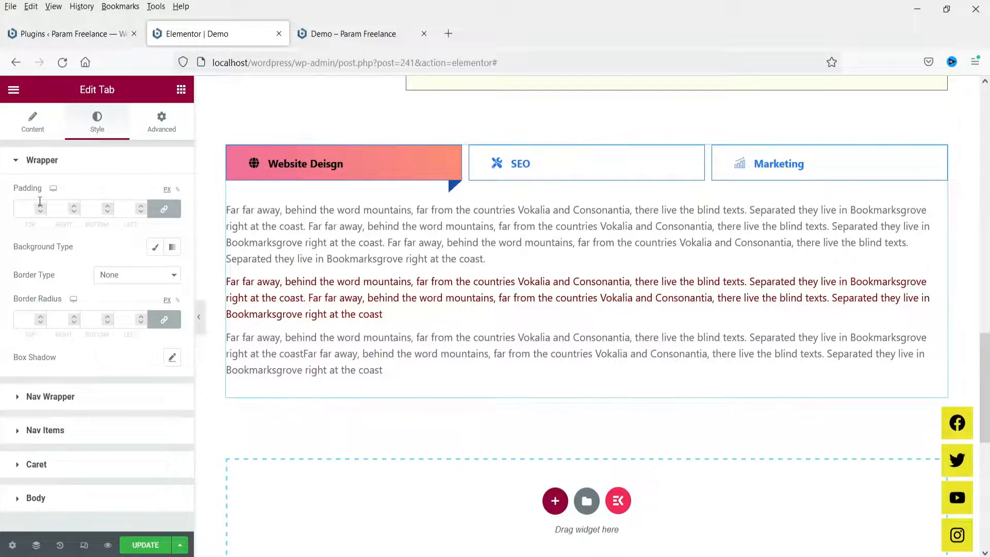
type("20")
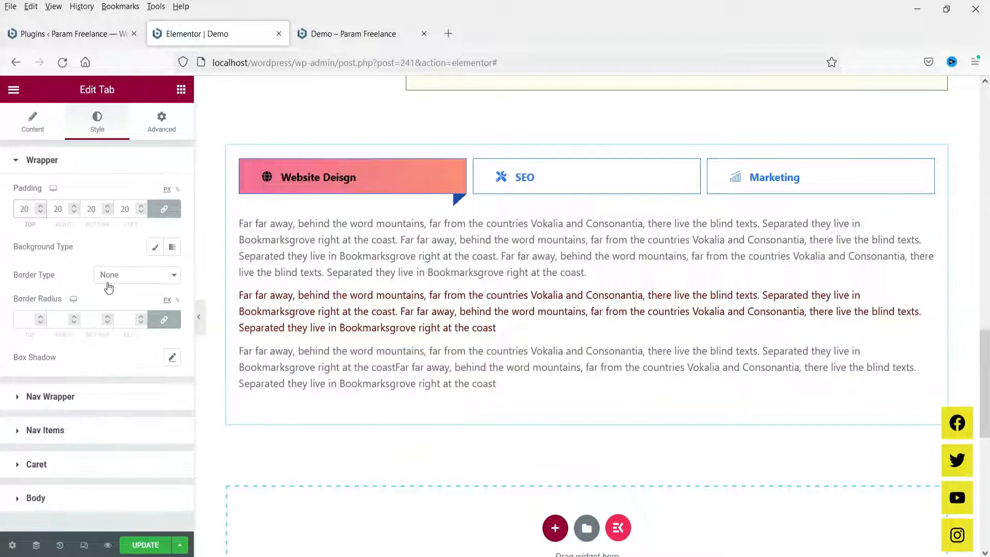
left_click(126, 277)
left_click(128, 311)
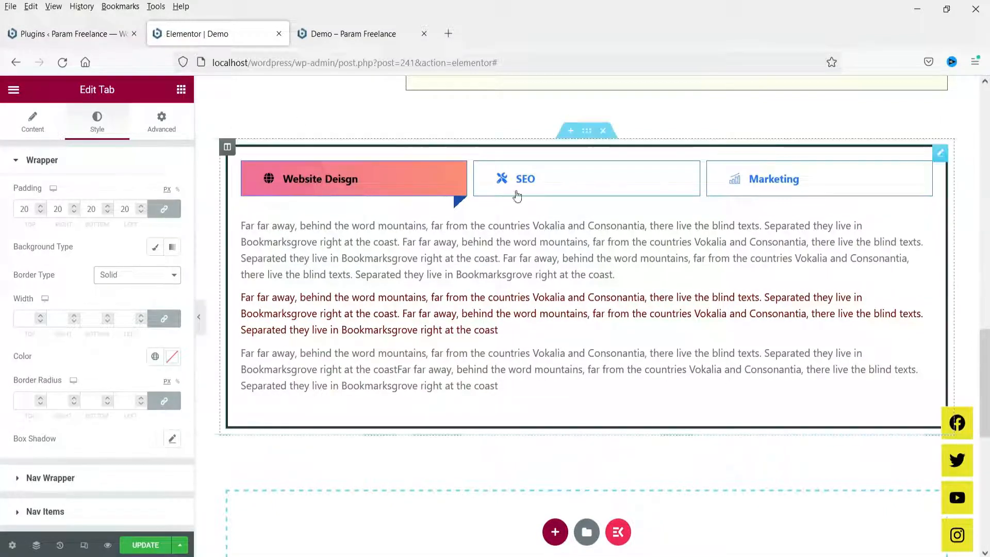
left_click(40, 315)
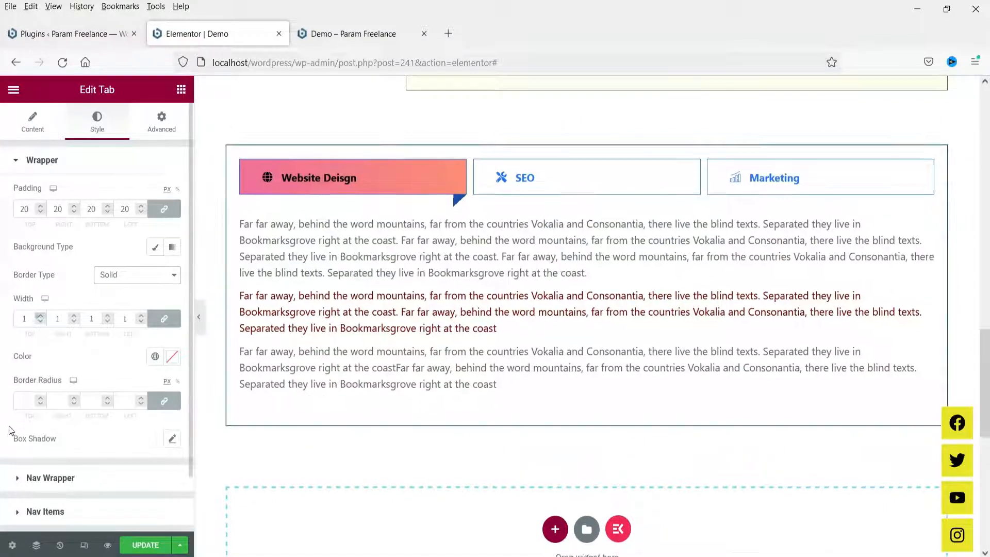
- Give the wrapper's border the global dark blue colour and a 15 px radius, and hide the editing panel to preview the page
scroll(115, 280, "down", 1)
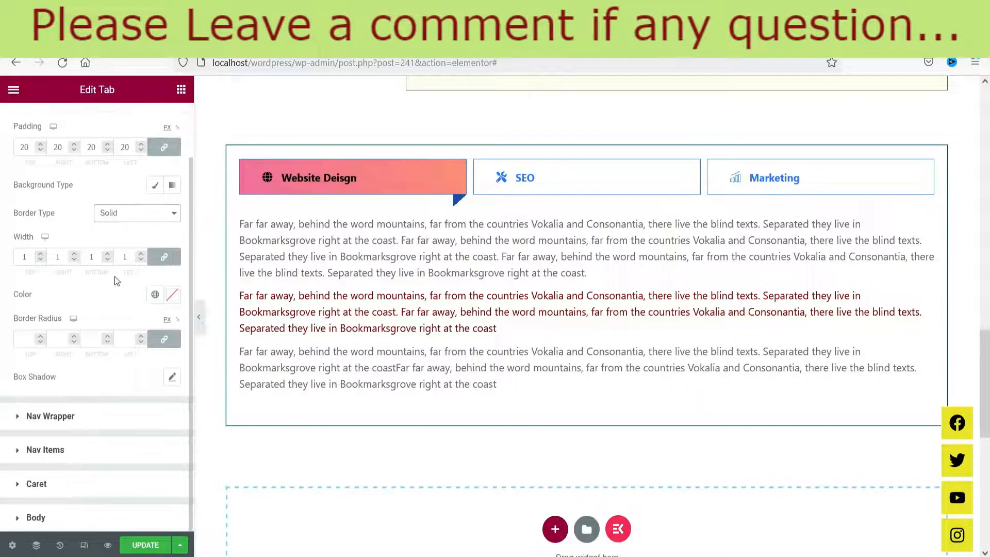
left_click(155, 294)
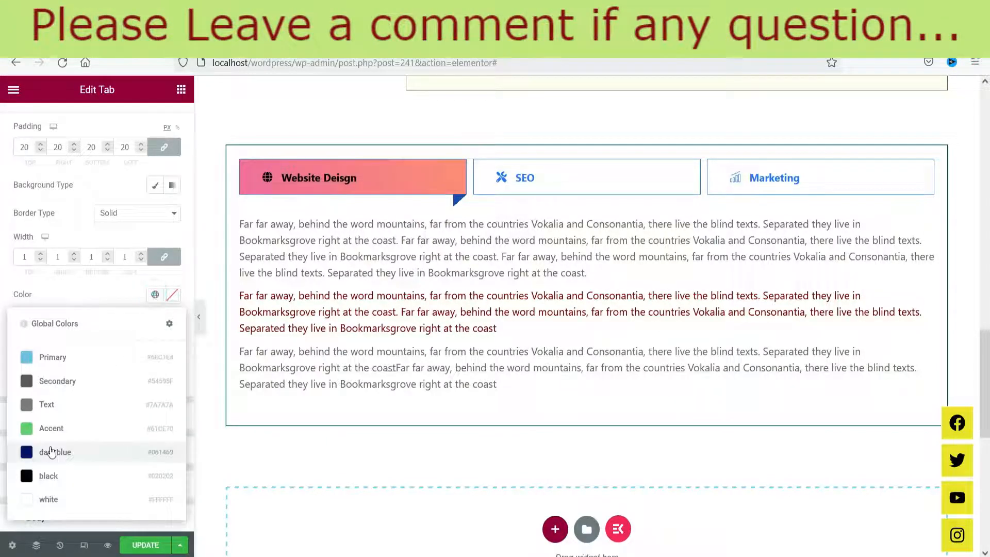
left_click(52, 452)
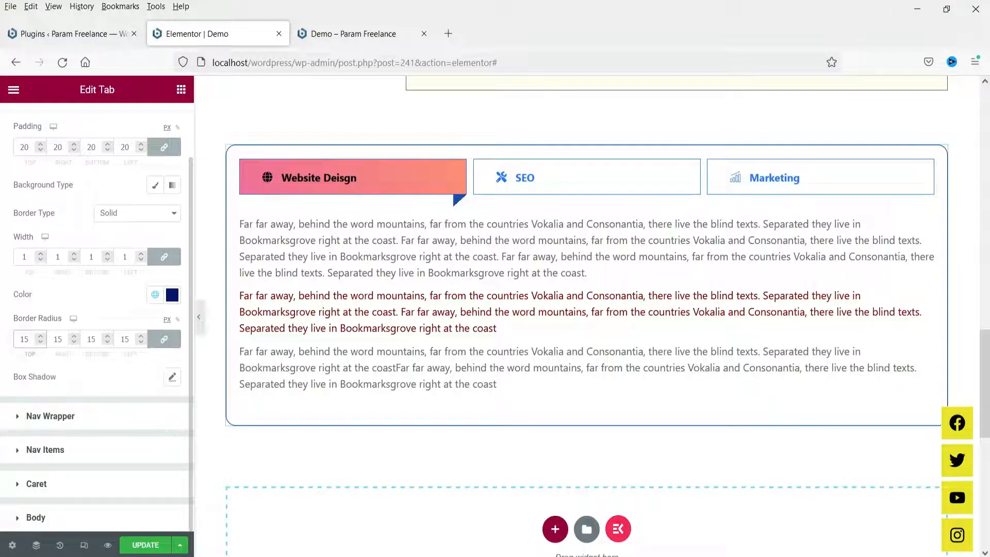
left_click(199, 317)
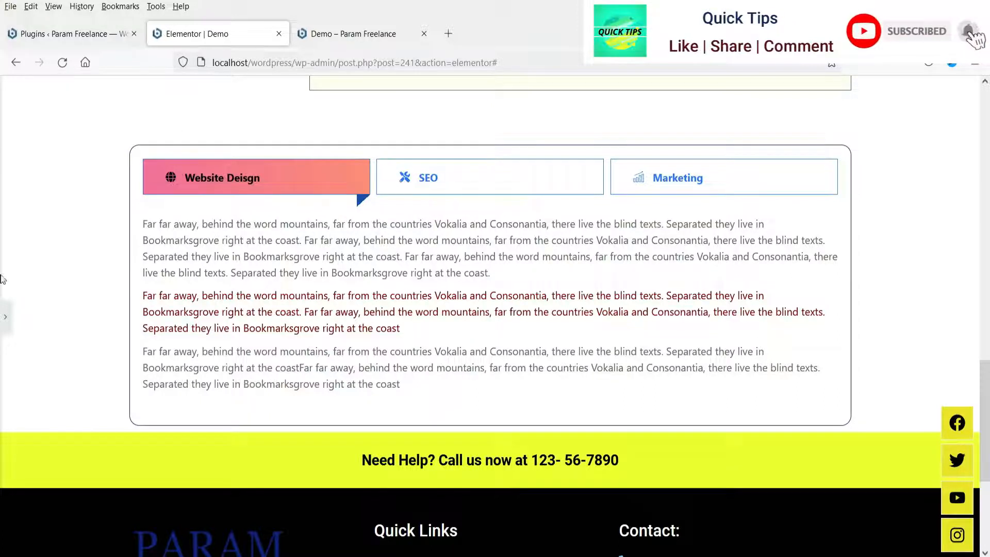
- Try the global black colour as the Nav Wrapper's classic background and clear it again
left_click(5, 317)
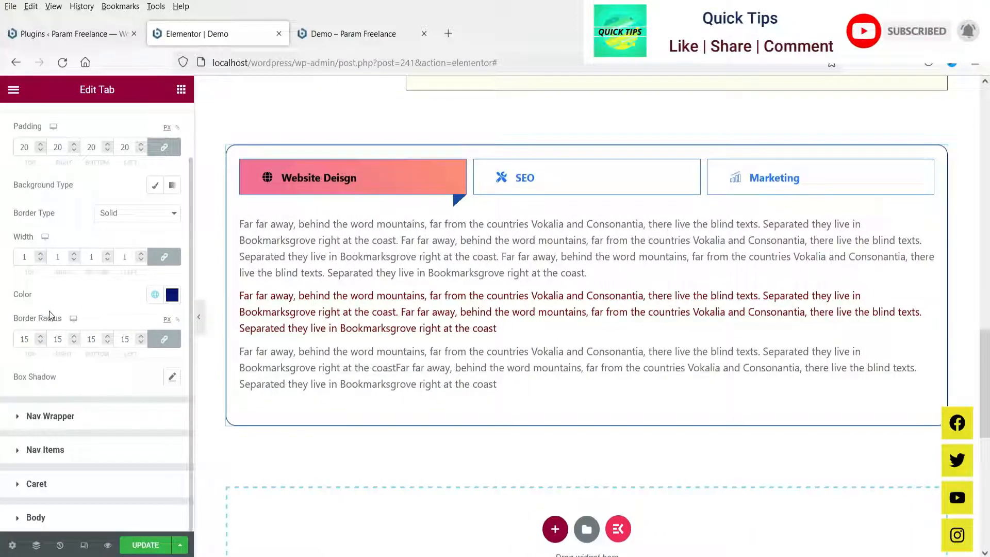
left_click(50, 417)
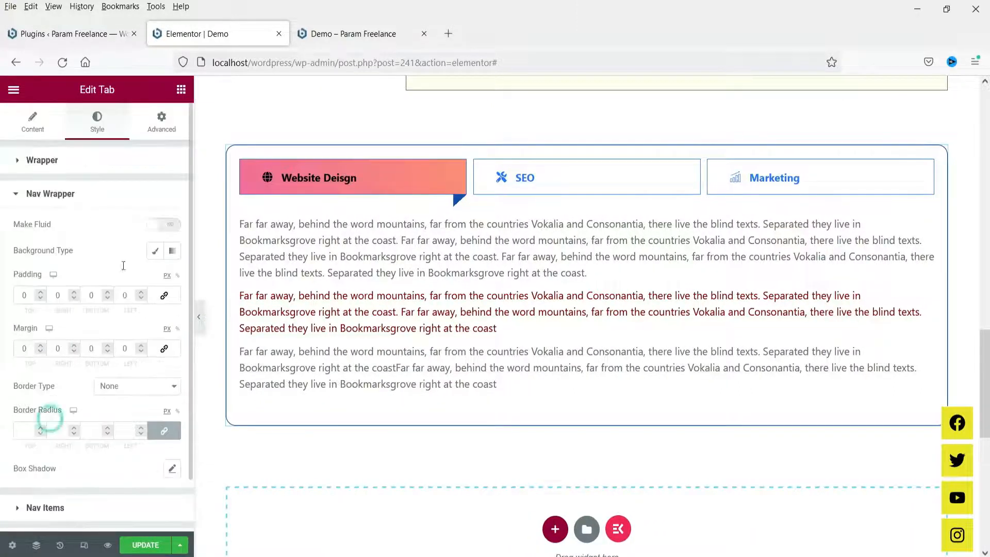
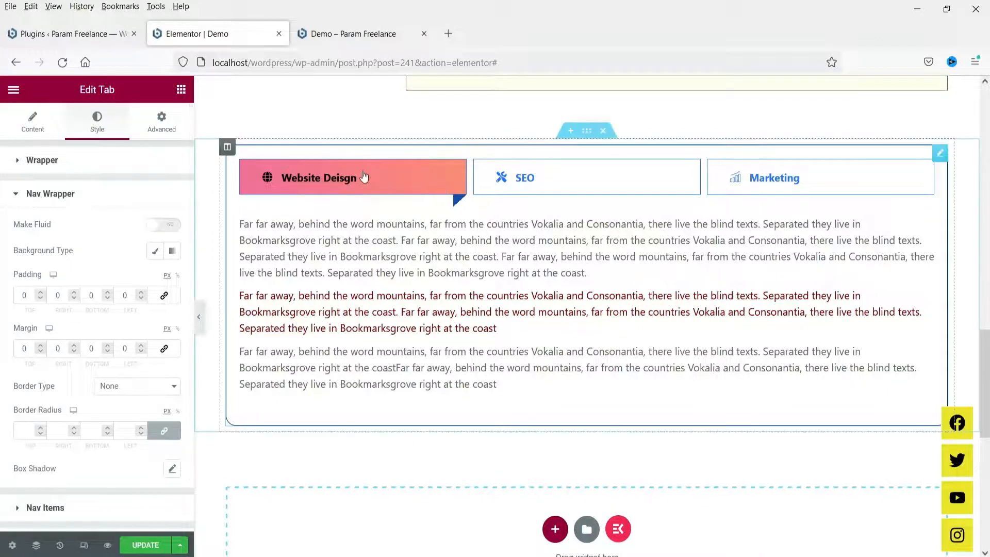
left_click(155, 251)
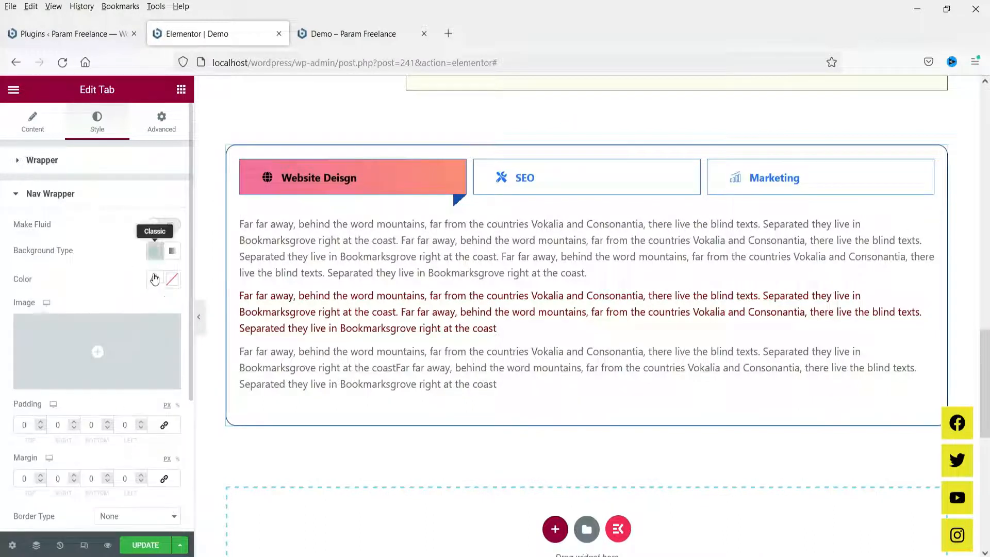
left_click(155, 280)
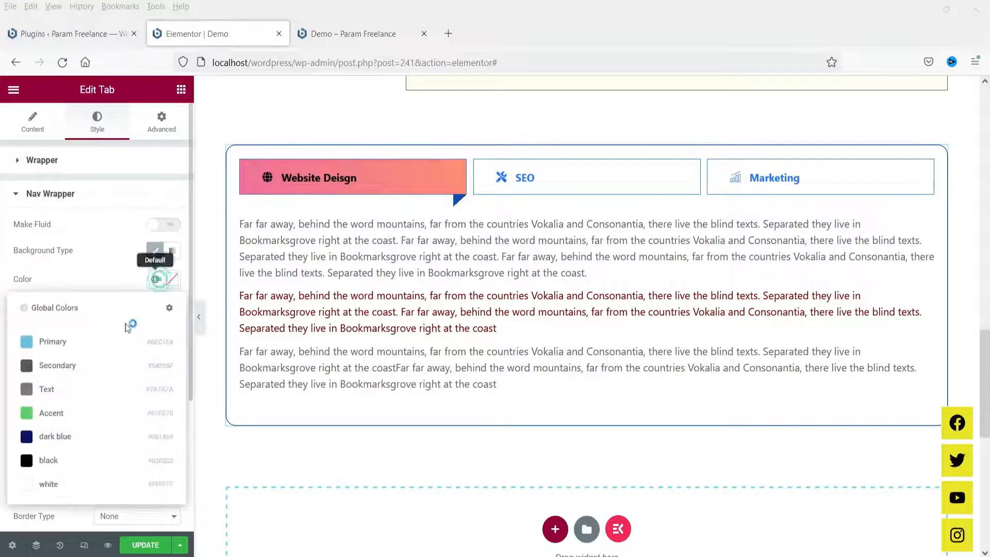
left_click(57, 459)
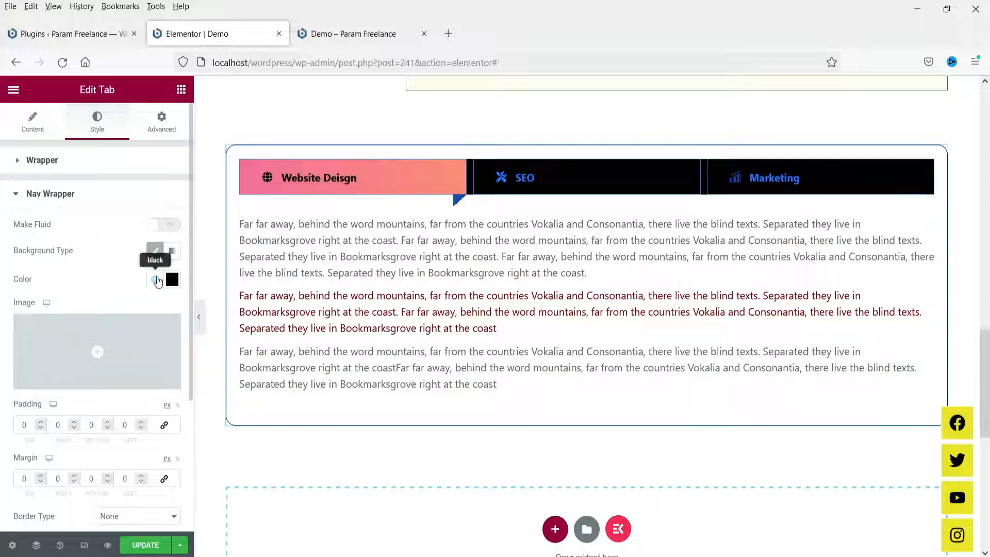
left_click(172, 279)
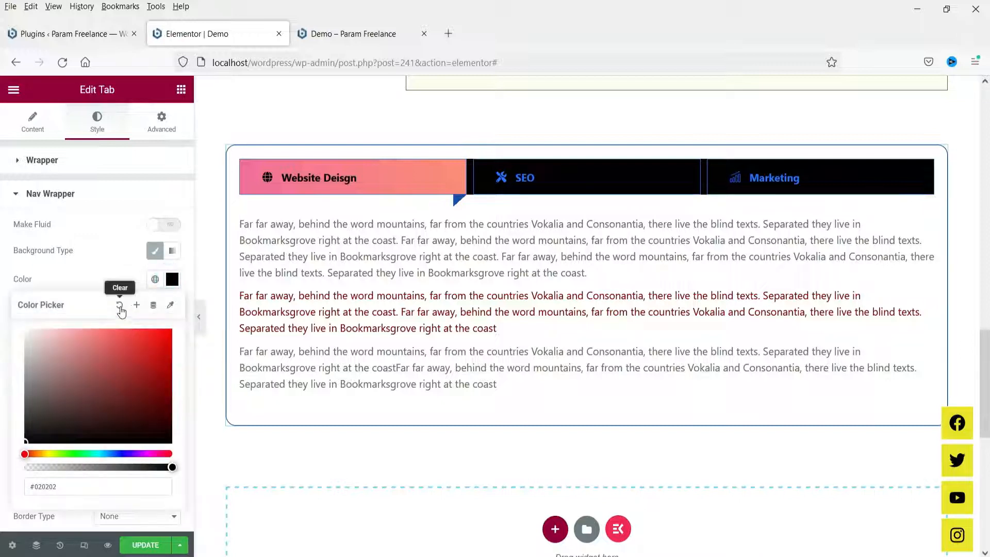
left_click(119, 305)
left_click(90, 268)
scroll(90, 268, "down", 2)
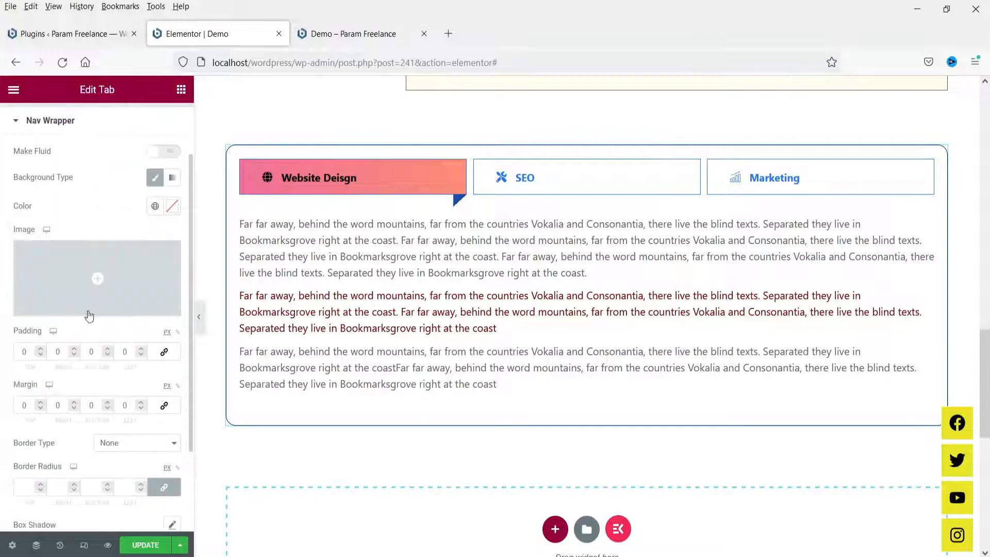
scroll(71, 319, "down", 3)
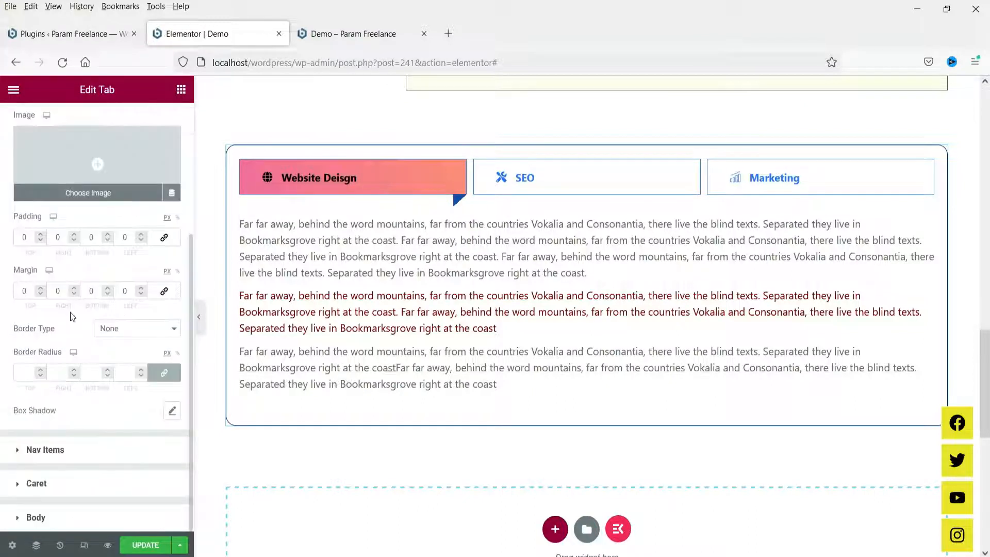
- Set the typography size of the nav items to 22 px
left_click(58, 448)
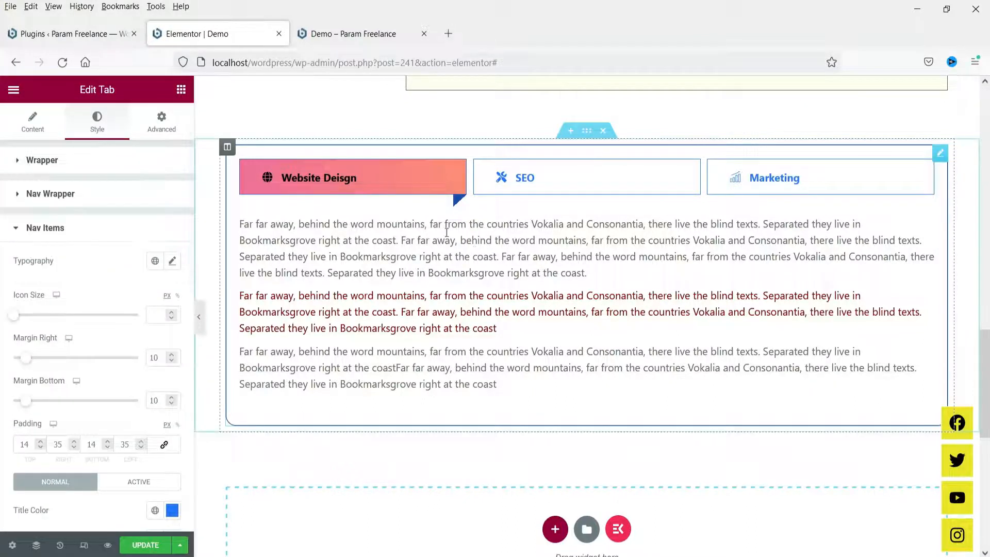
left_click(170, 262)
left_click(146, 367)
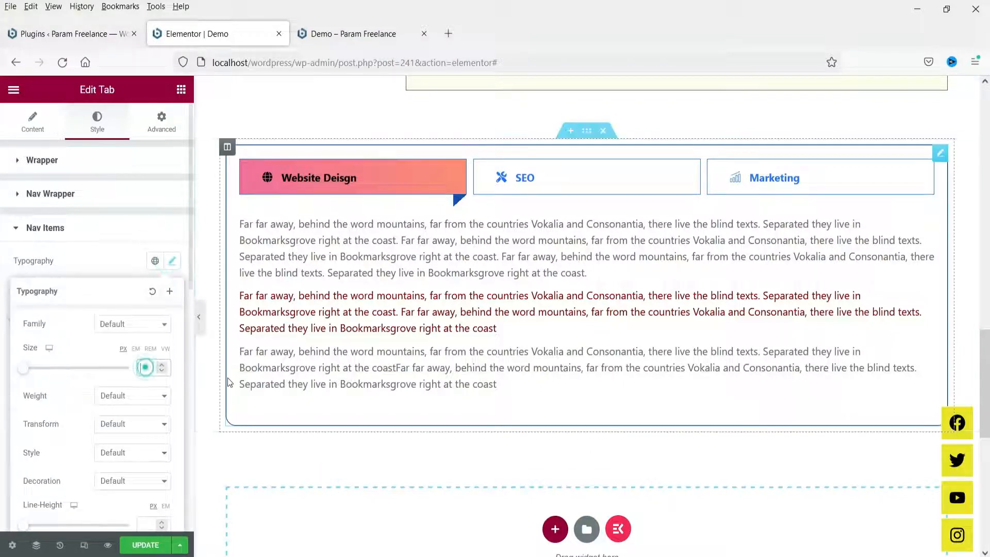
type("20")
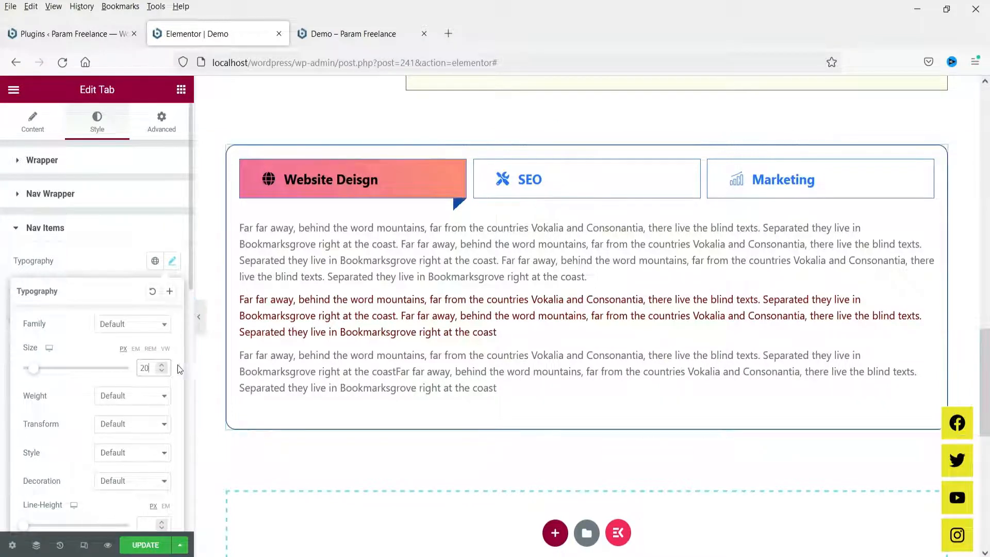
left_click(163, 365)
left_click(87, 264)
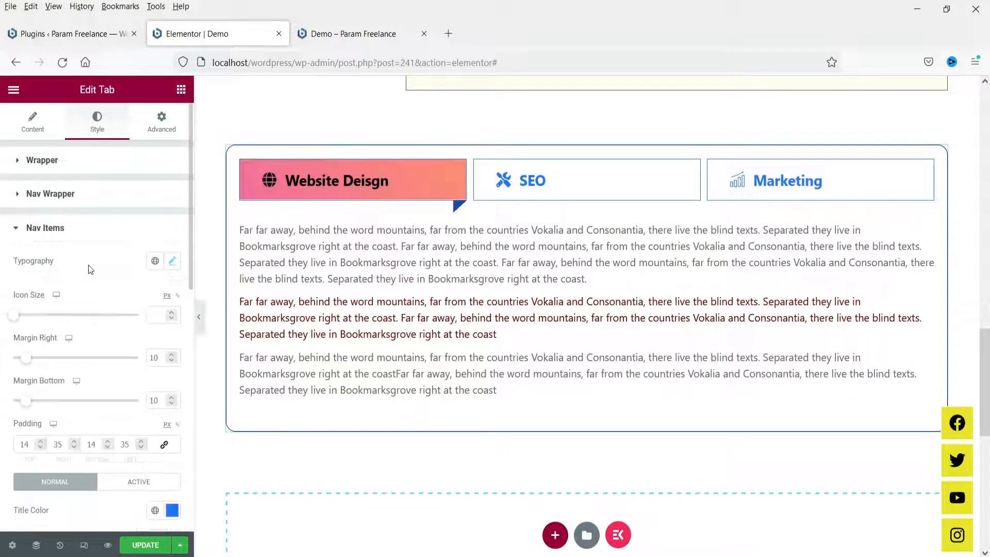
- Set the nav items' font family to Arial and their icon size to 25 px
left_click(173, 263)
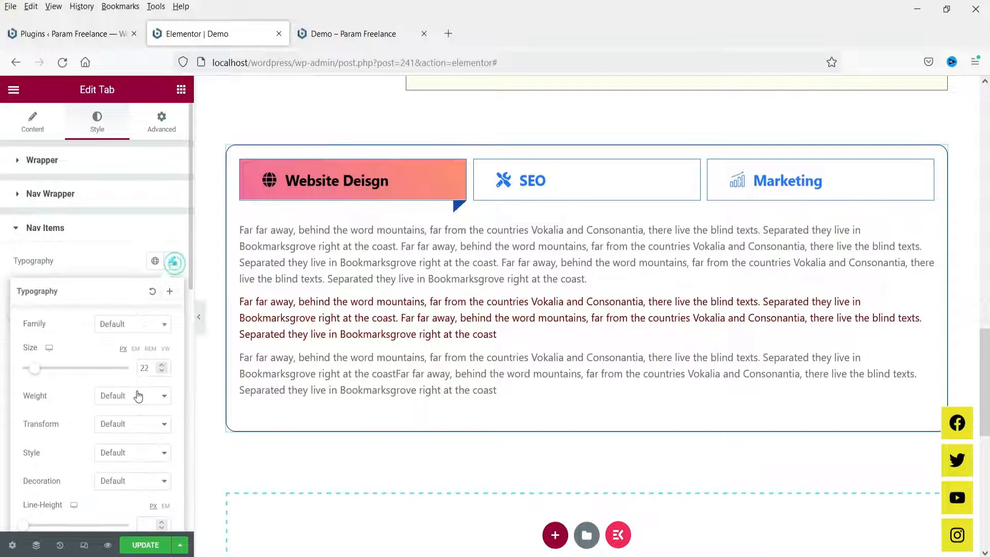
left_click(142, 333)
left_click(122, 397)
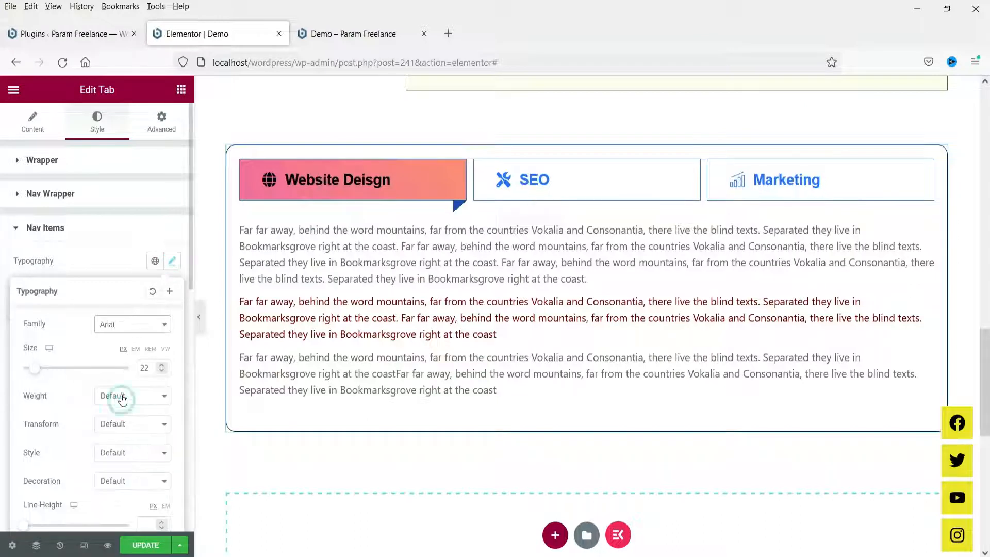
left_click(119, 397)
left_click(60, 264)
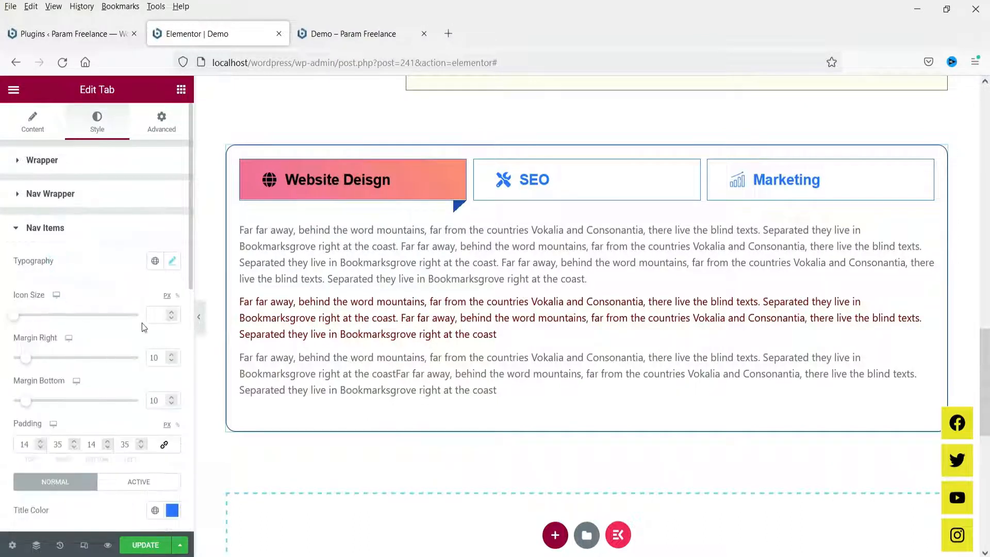
left_click(155, 316)
type("25")
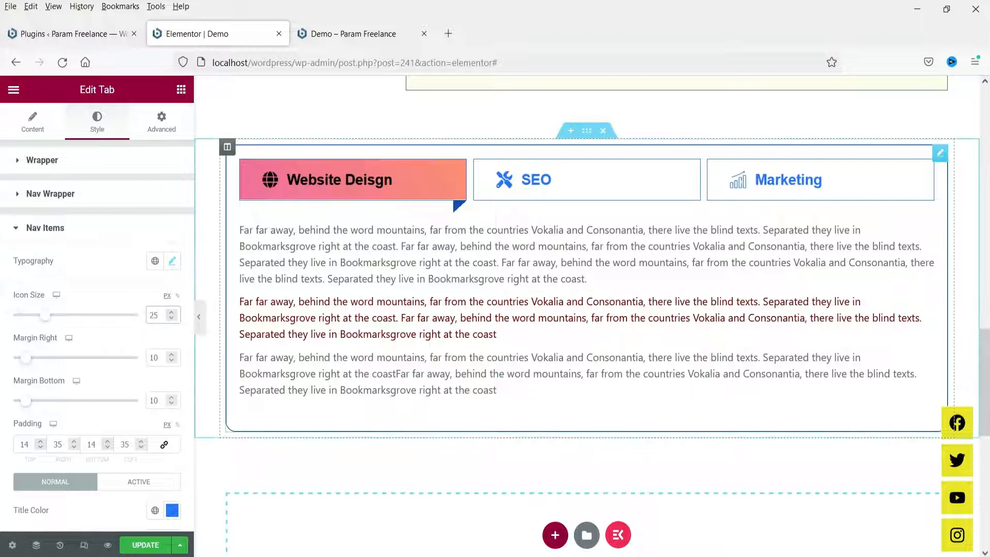
- Give the nav items' titles the global black colour in their normal state
scroll(77, 347, "down", 5)
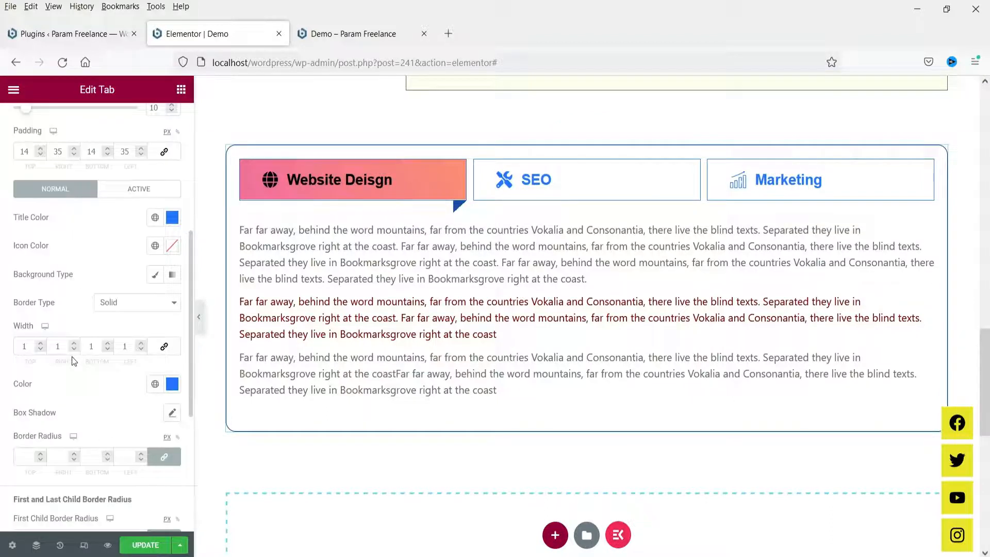
scroll(74, 271, "down", 3)
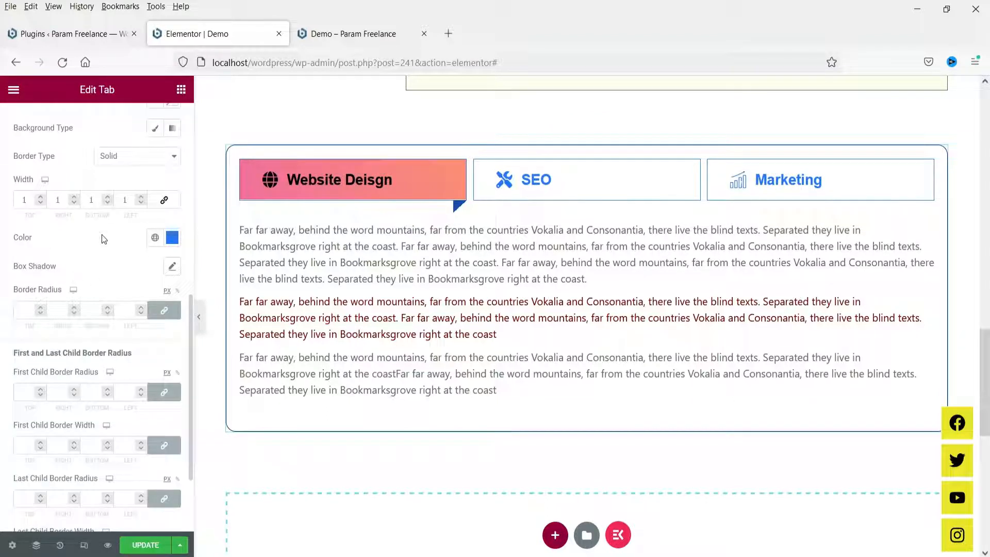
scroll(116, 216, "up", 4)
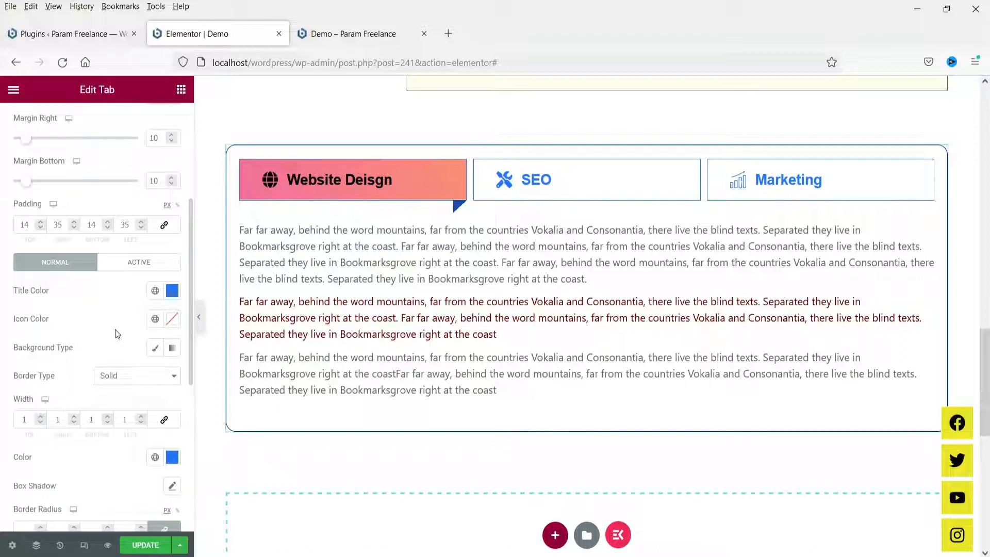
scroll(118, 334, "down", 1)
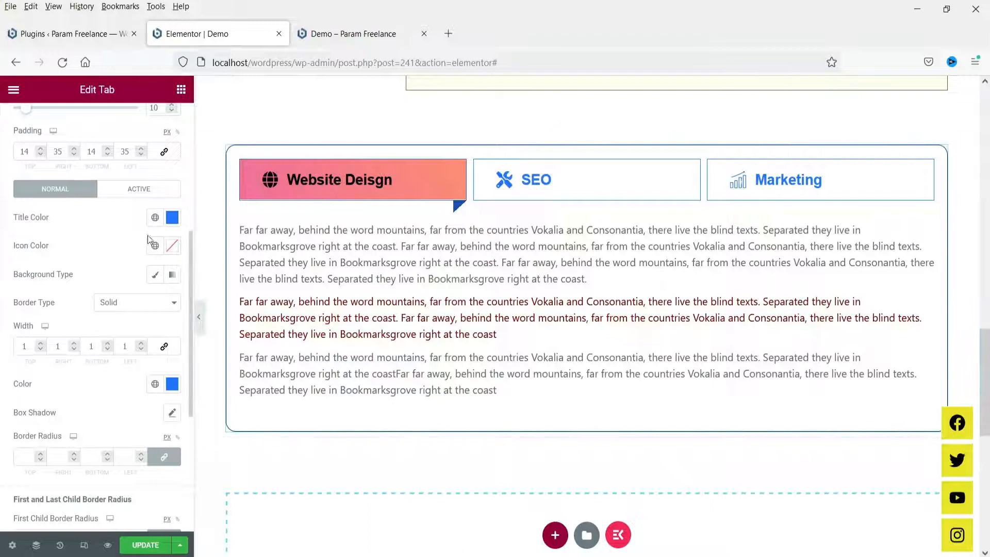
left_click(155, 217)
left_click(49, 392)
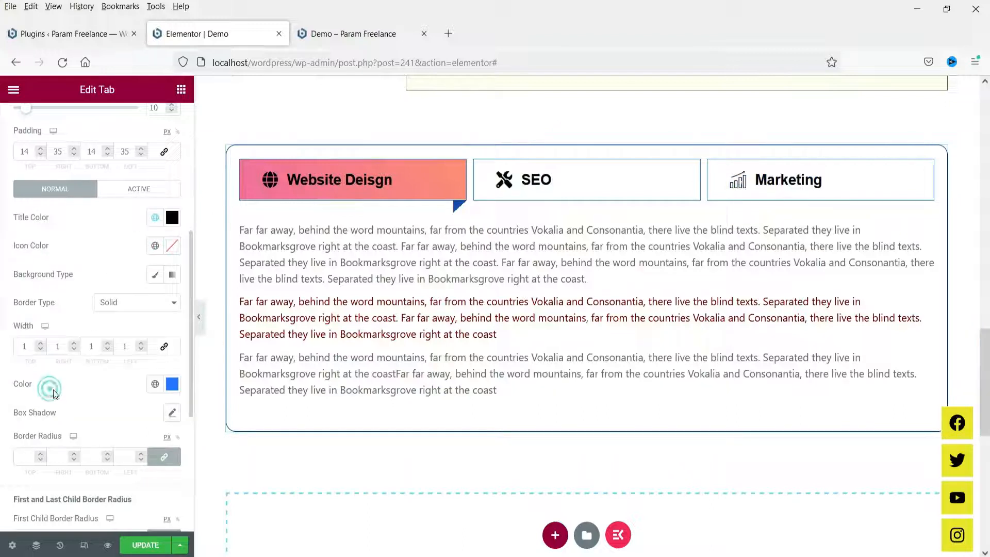
- Try the global Accent green as the active nav item's title colour, and replace it with a custom very dark maroon
left_click(133, 192)
left_click(155, 217)
left_click(71, 350)
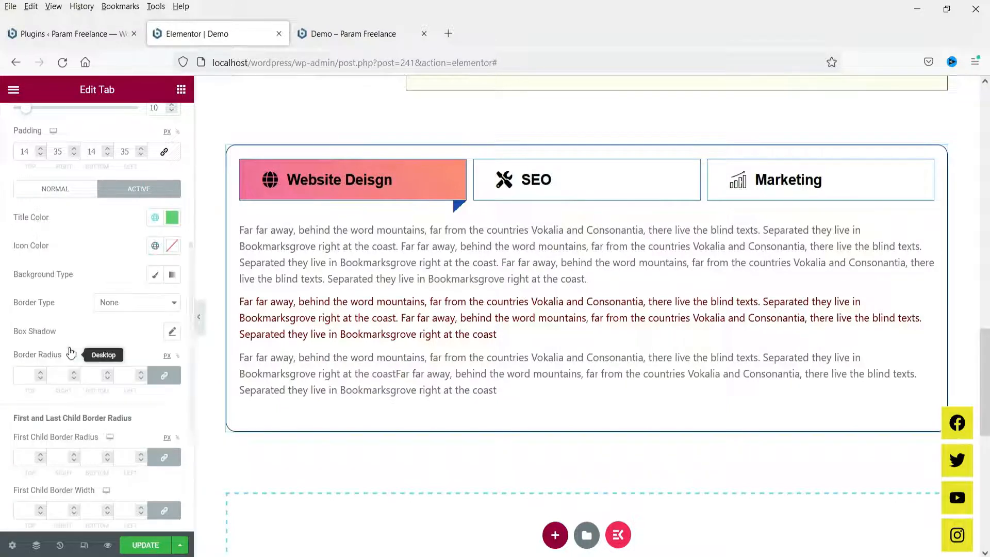
left_click(172, 217)
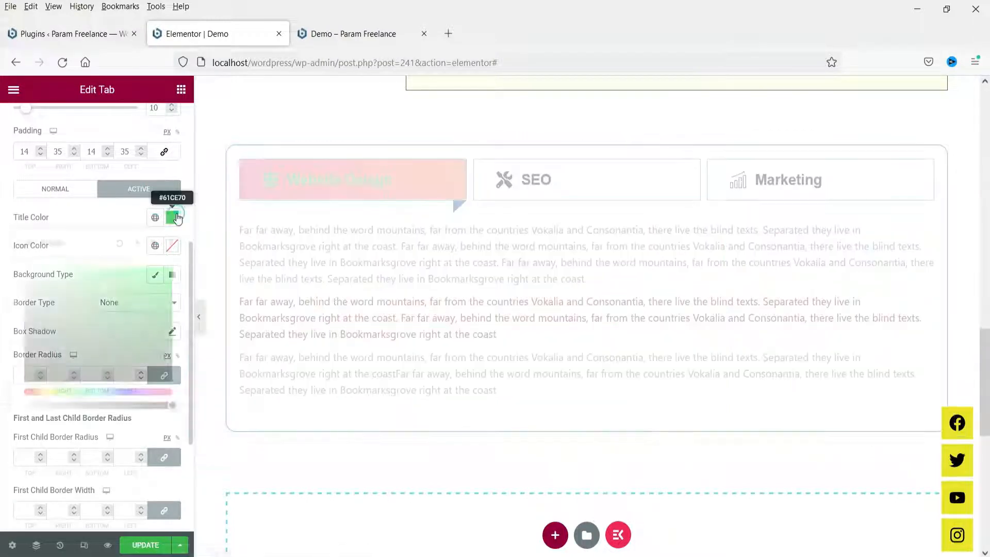
left_click(155, 363)
left_click(164, 392)
left_click(110, 212)
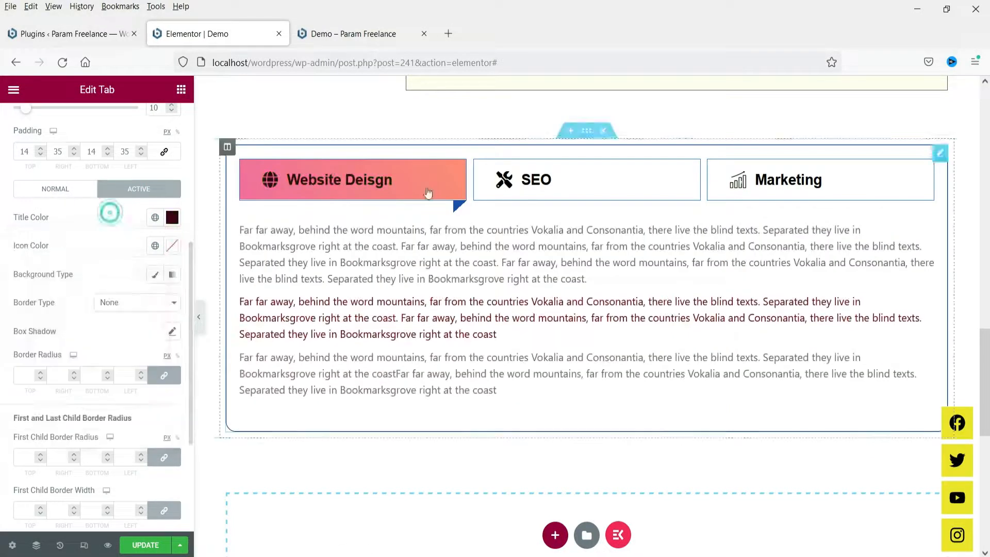
- Give the nav items a classic background in the global dark blue colour for their normal state
left_click(58, 188)
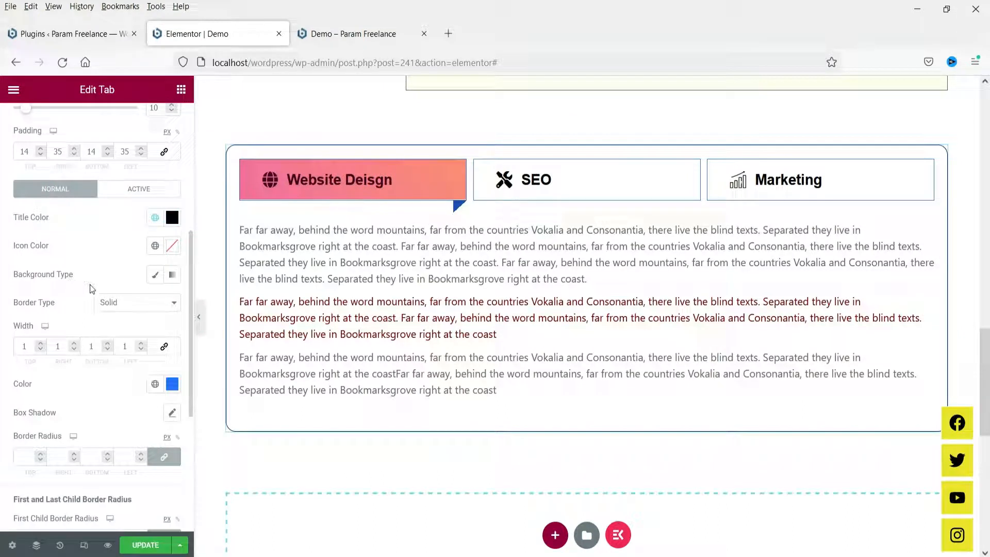
left_click(154, 274)
left_click(156, 304)
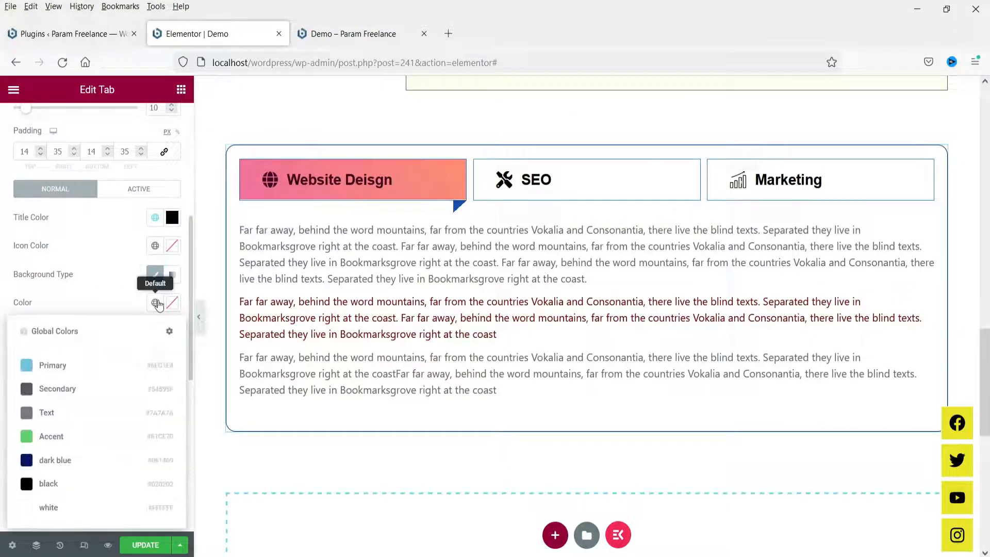
left_click(97, 461)
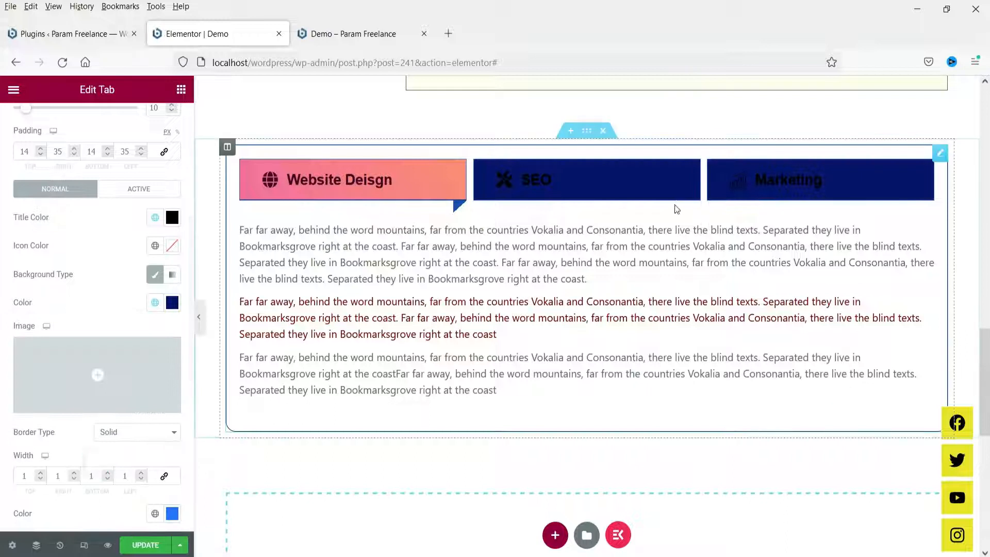
- Change the normal nav item title colour to the global white and preview the SEO and Marketing tabs
left_click(155, 217)
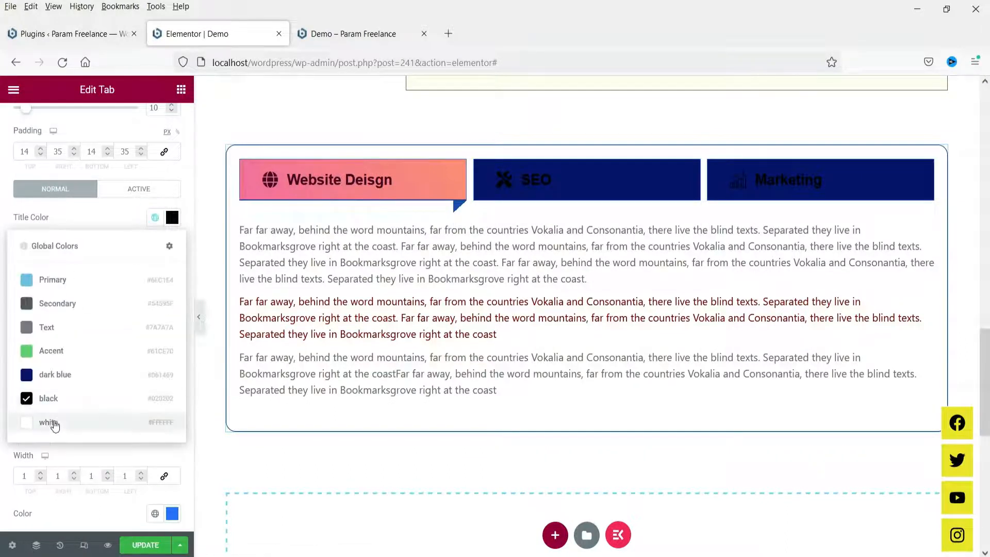
left_click(52, 422)
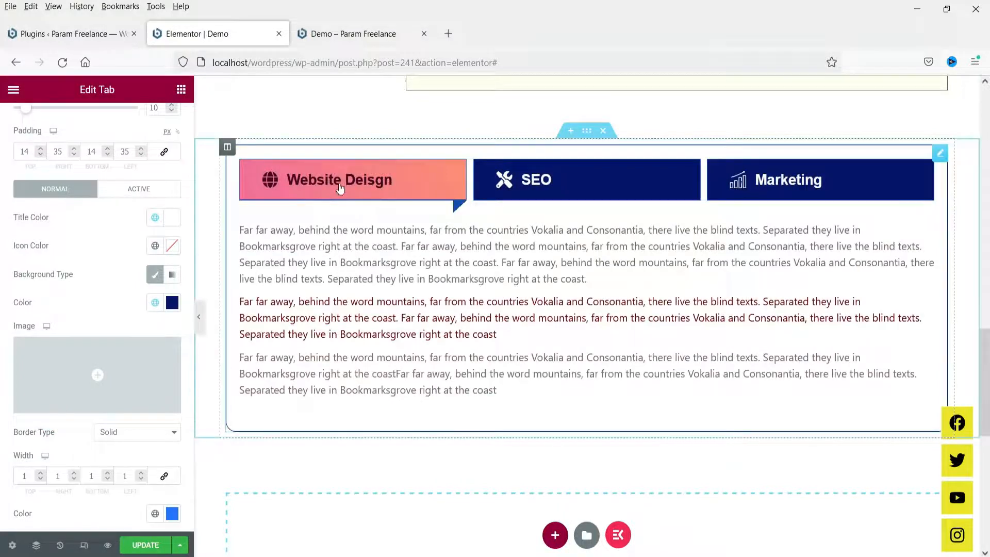
left_click(601, 190)
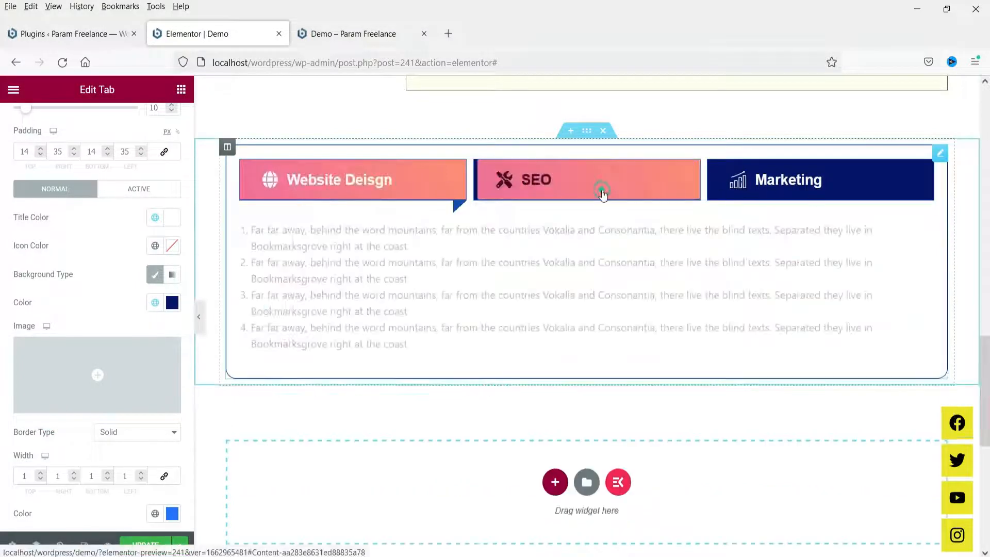
left_click(806, 206)
- Review the Caret style settings and open the Body style settings
scroll(88, 278, "down", 8)
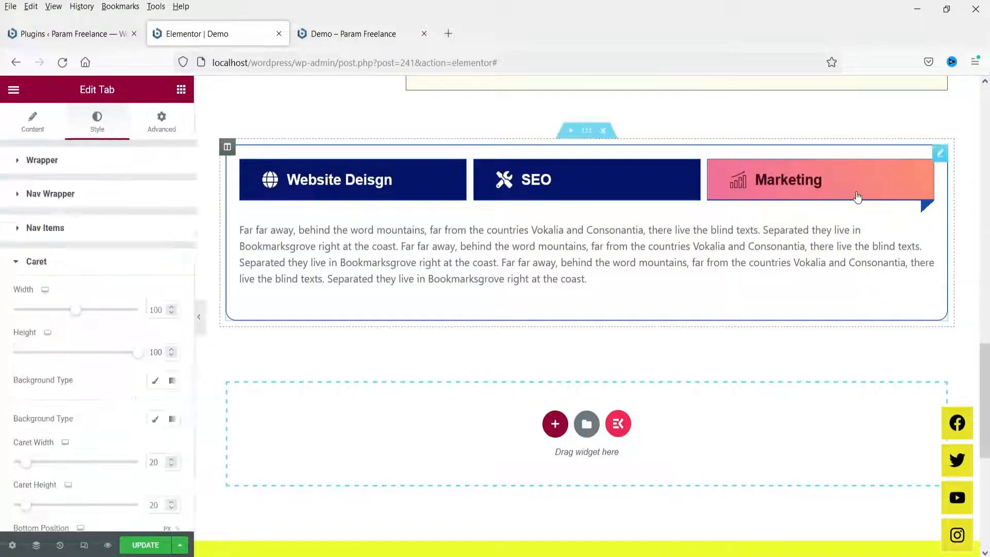
scroll(88, 304, "down", 3)
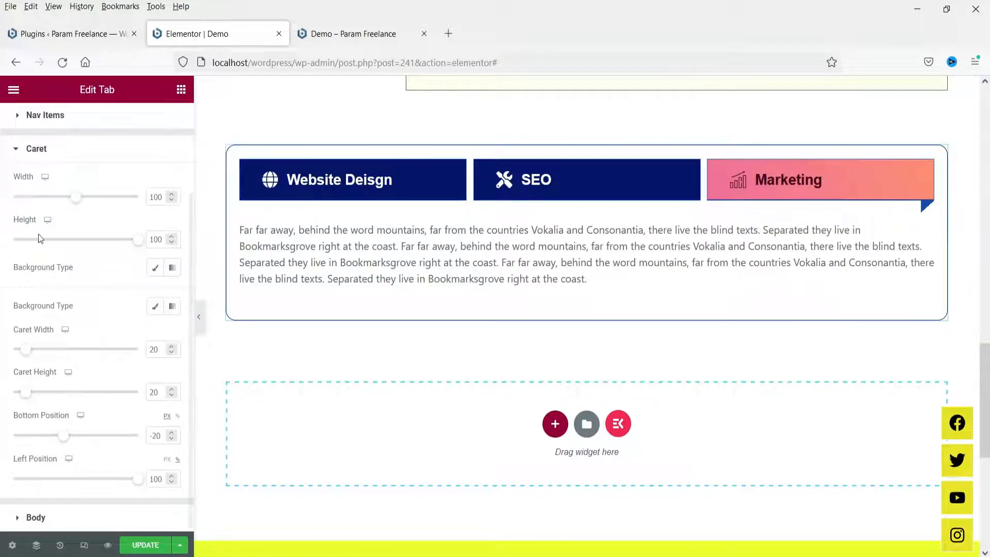
left_click(53, 145)
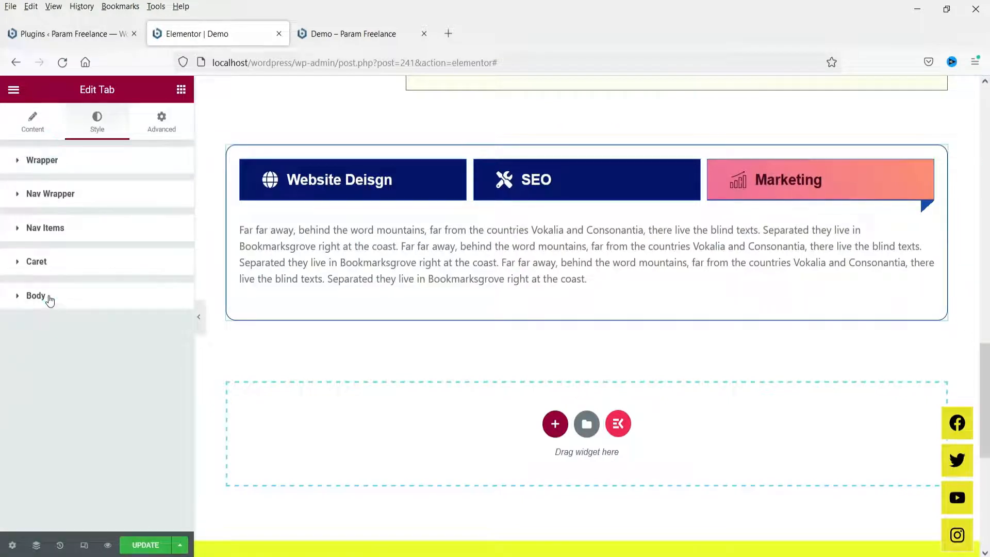
left_click(36, 296)
scroll(61, 294, "down", 1)
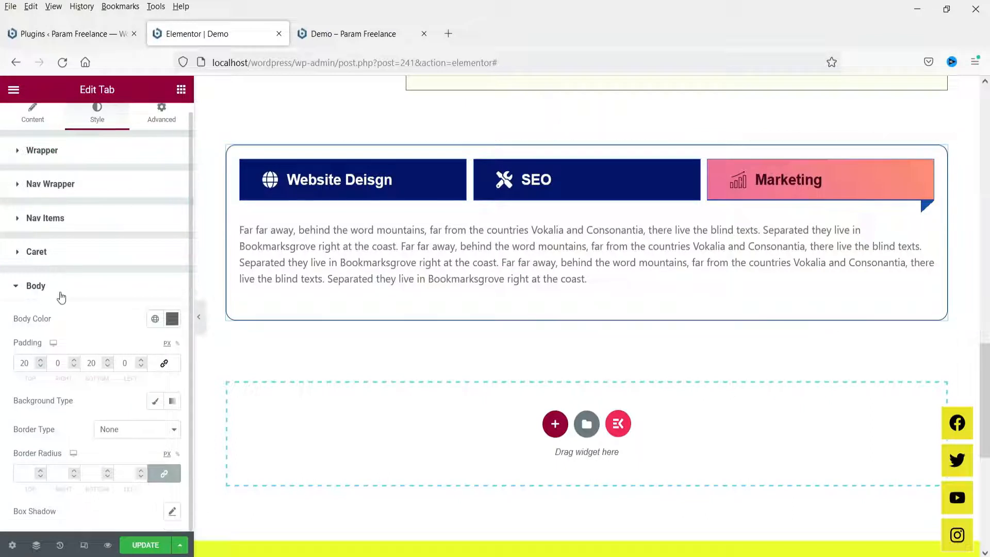
- Set the tab body text colour to the global black and give the body a classic light pink background
left_click(155, 319)
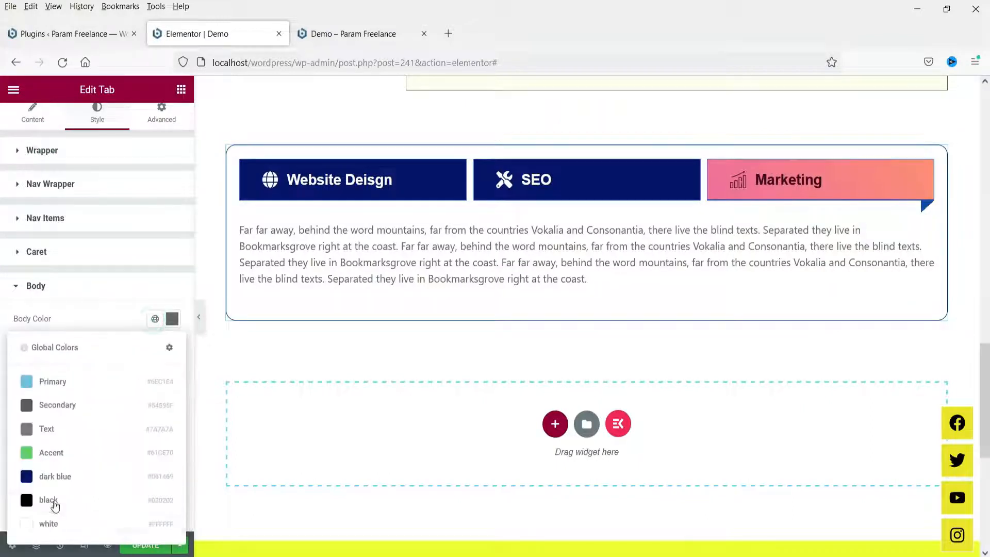
left_click(54, 499)
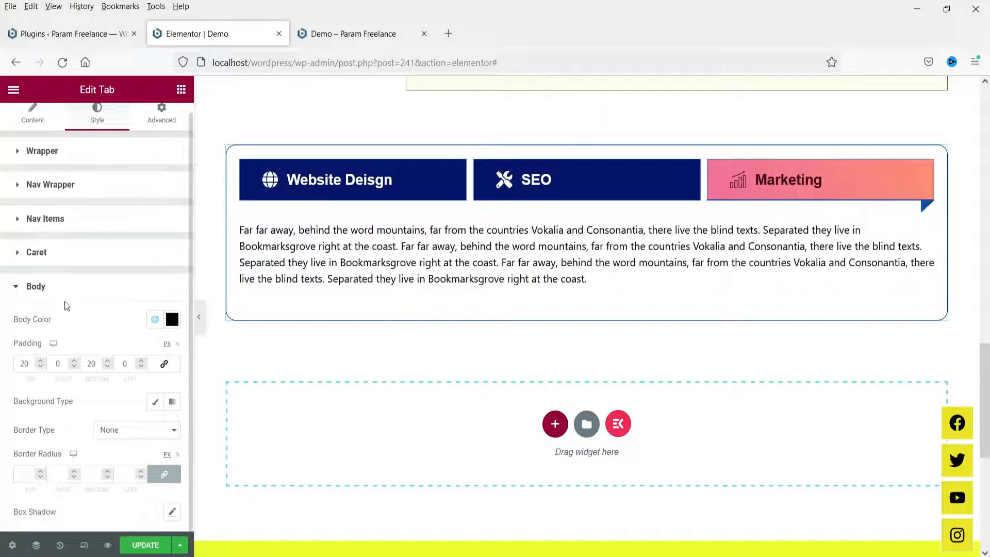
left_click(155, 401)
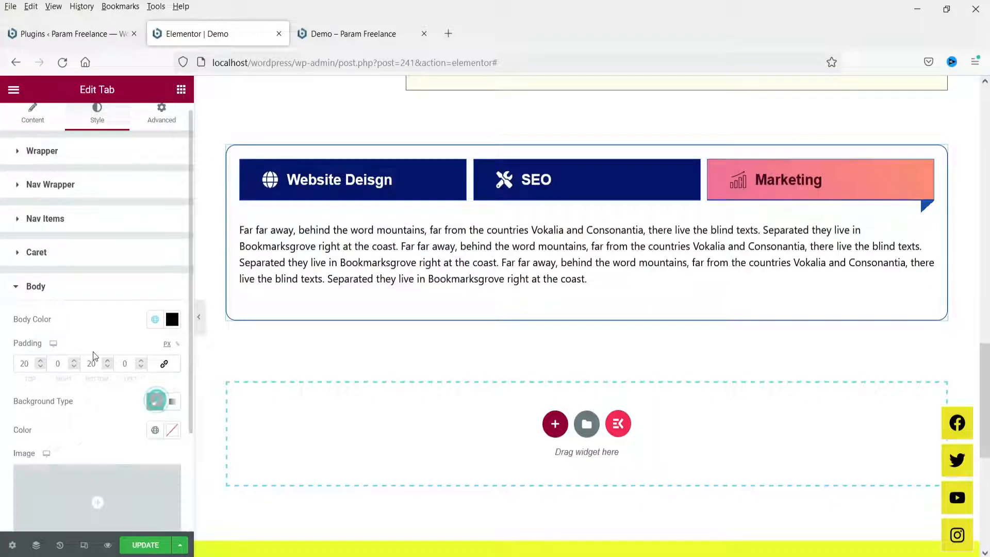
scroll(165, 355, "down", 3)
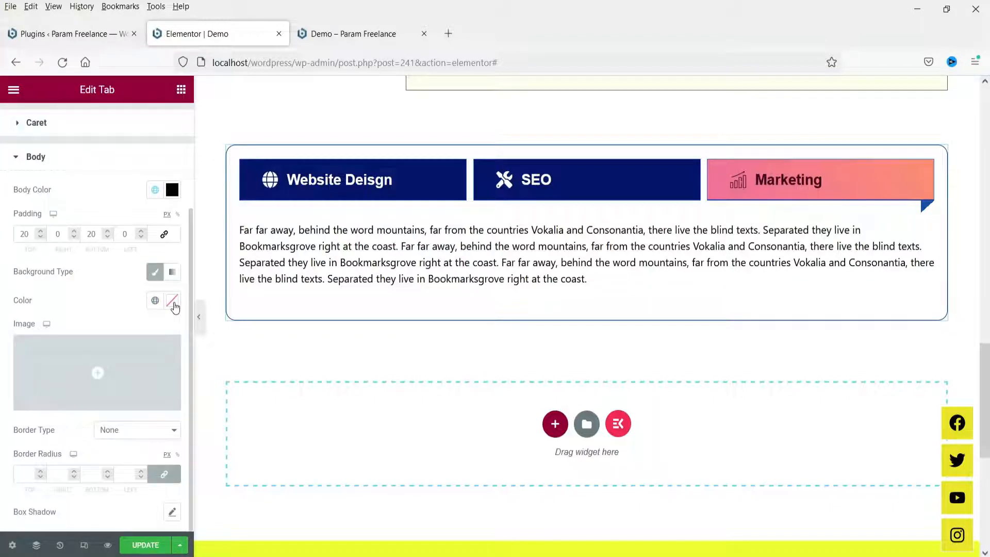
left_click(155, 300)
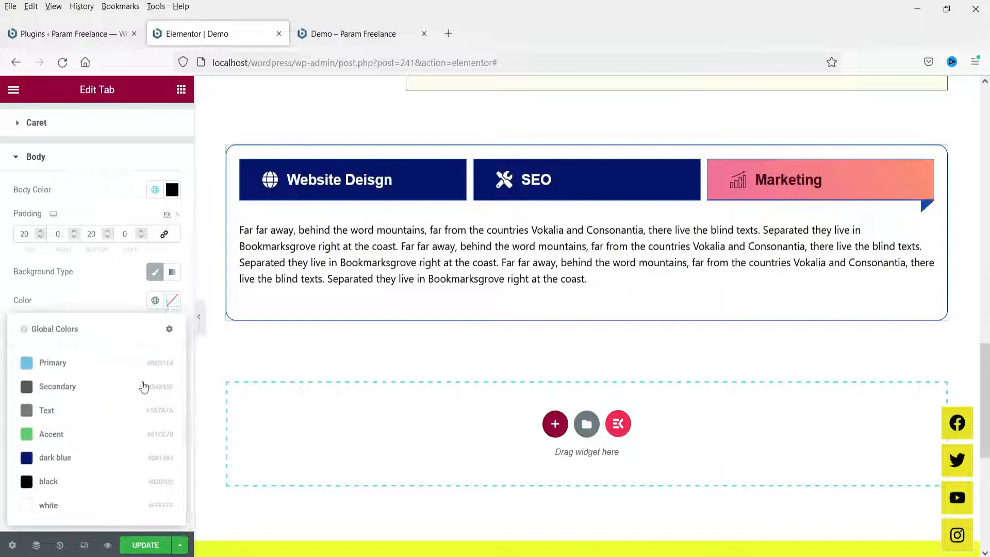
left_click(173, 301)
left_click(38, 354)
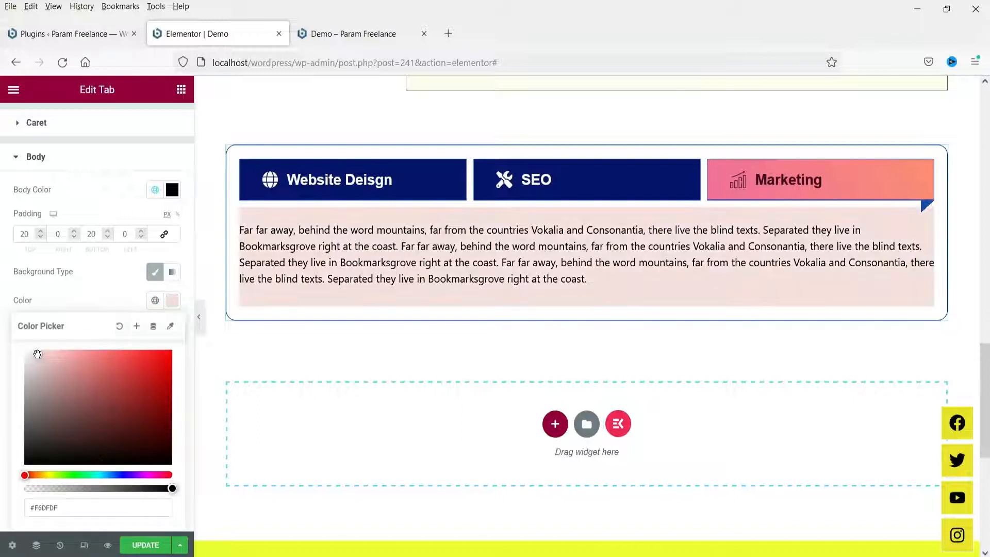
- Set the body's right and left padding to 20 px and update the page
left_click(56, 234)
type("20")
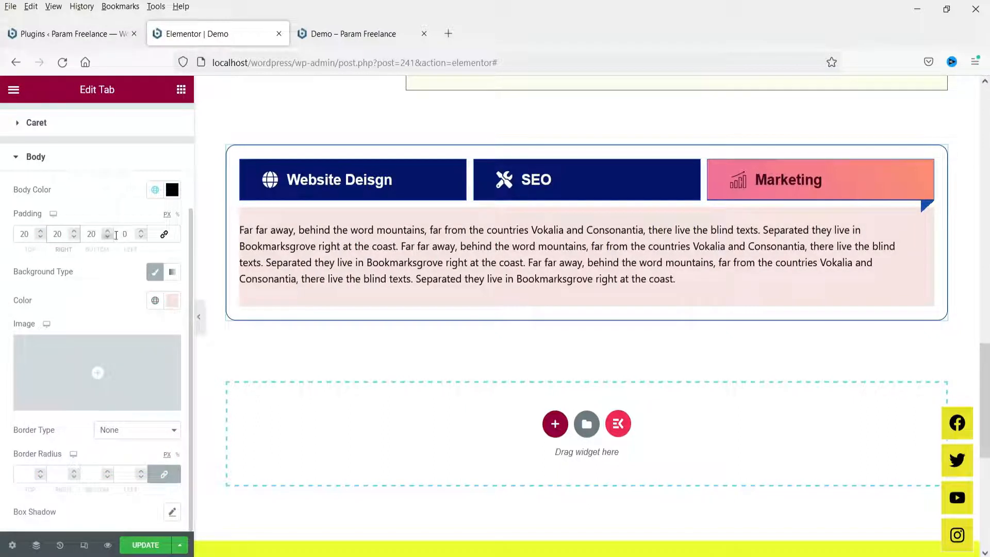
type("20")
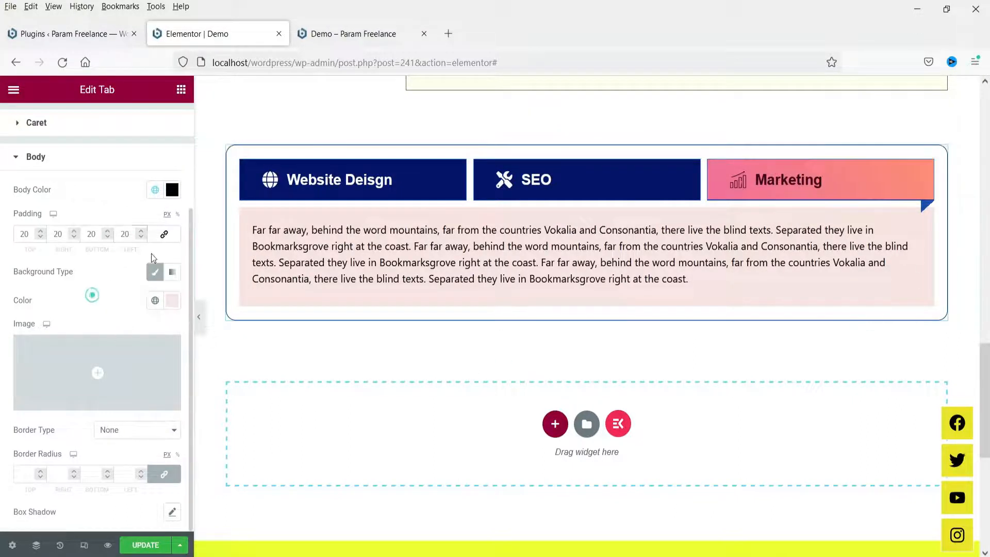
left_click(70, 159)
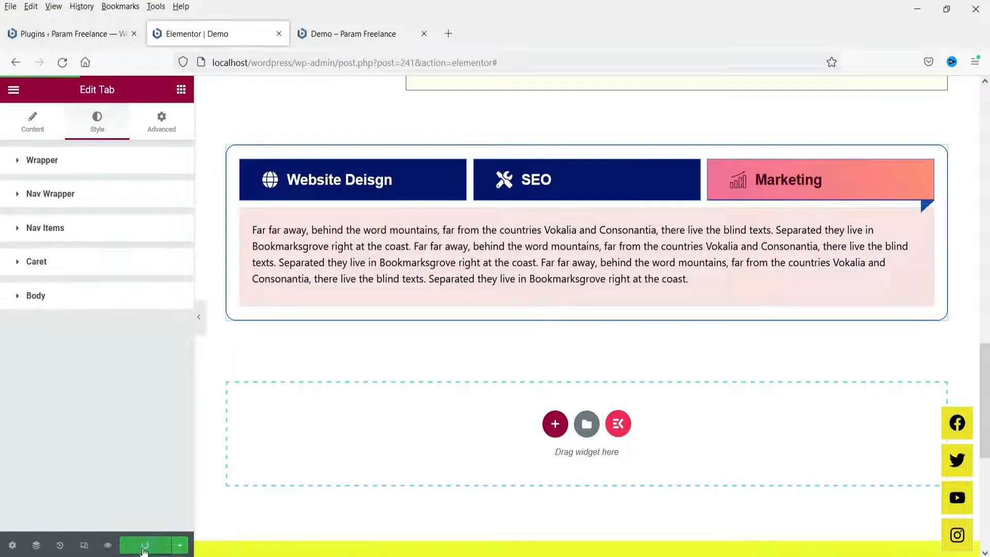
- Reload the live Demo page, preview the SEO and Marketing tabs of the new widget, and compare it with the earlier tab sections
left_click(353, 33)
left_click(61, 62)
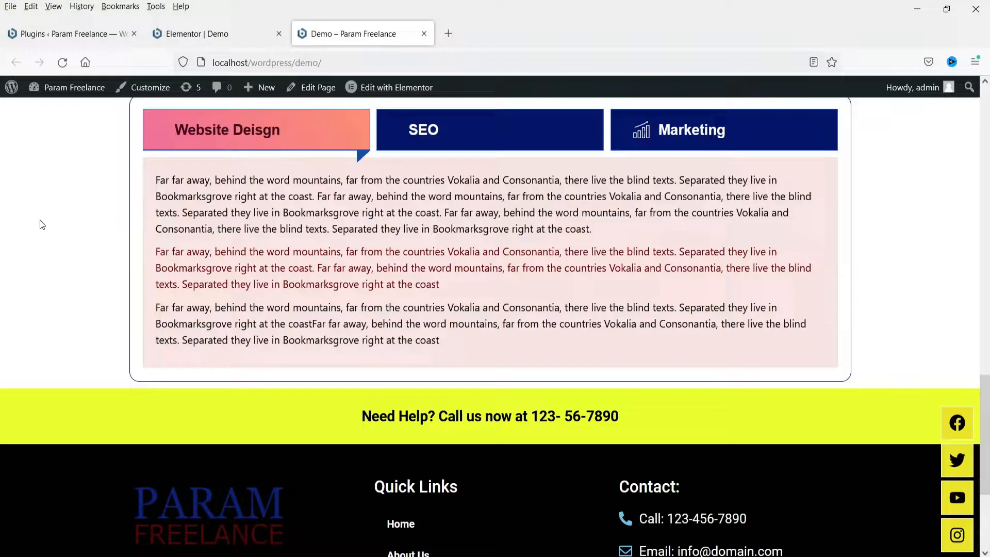
scroll(464, 170, "up", 2)
left_click(480, 204)
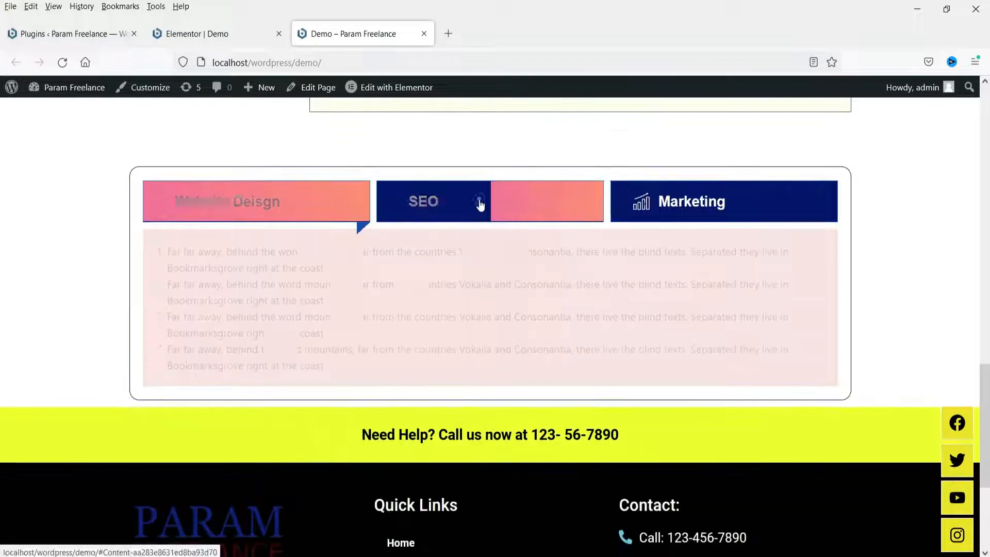
left_click(707, 216)
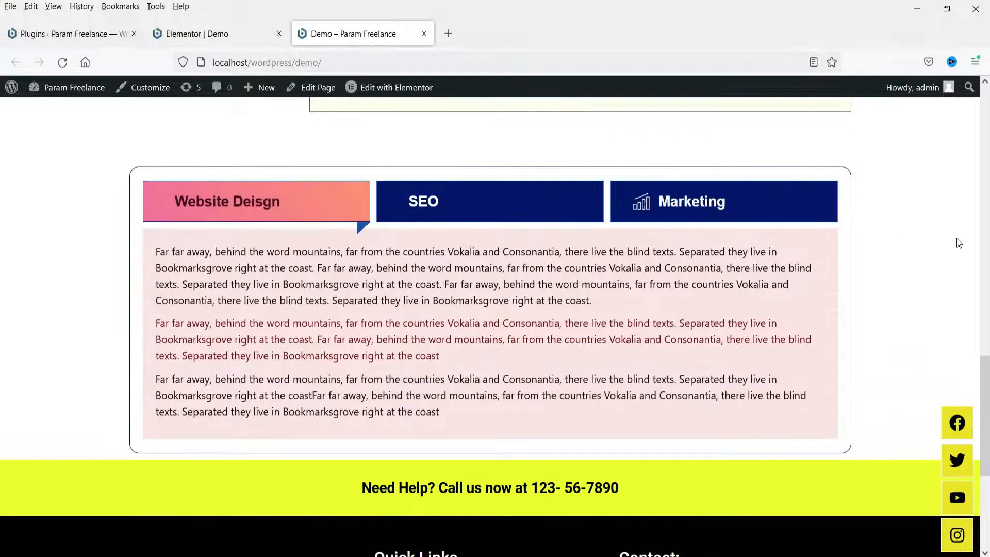
scroll(957, 243, "up", 10)
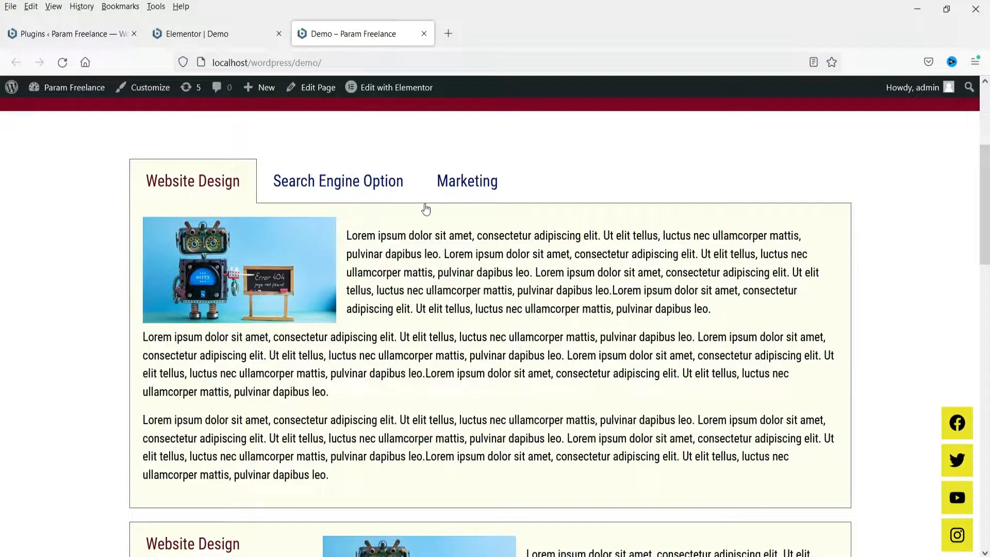
scroll(426, 208, "down", 10)
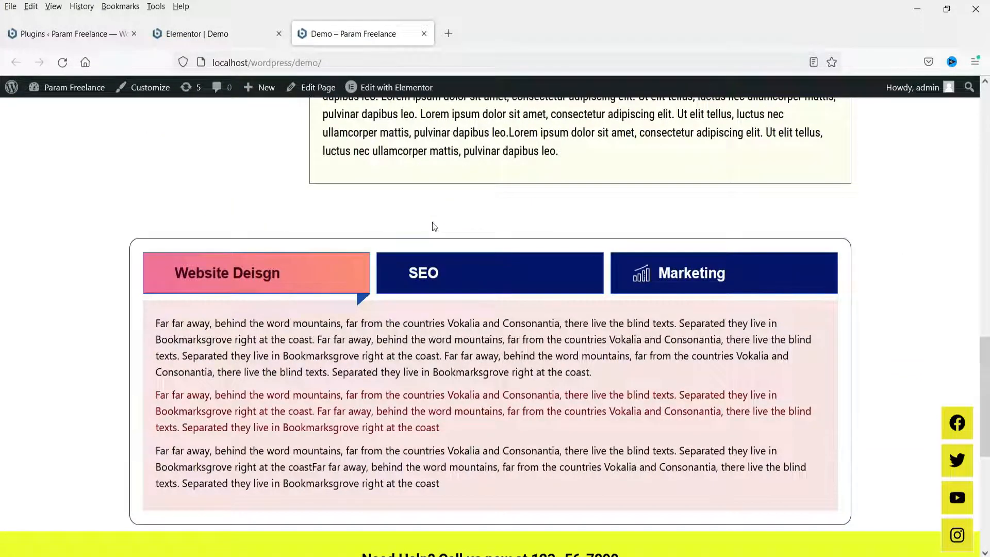
- Return to the Elementor editor and duplicate the styled Tab widget
left_click(188, 33)
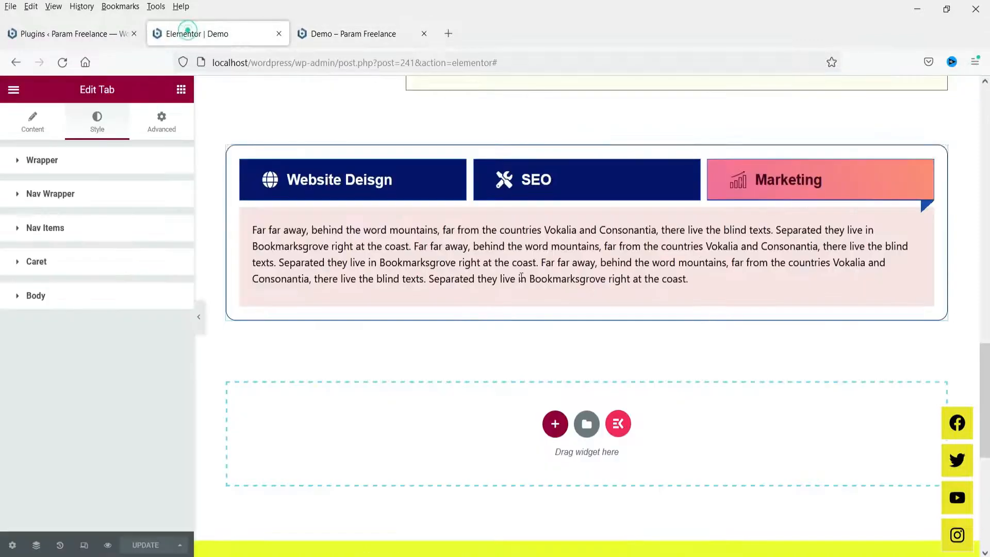
right_click(939, 156)
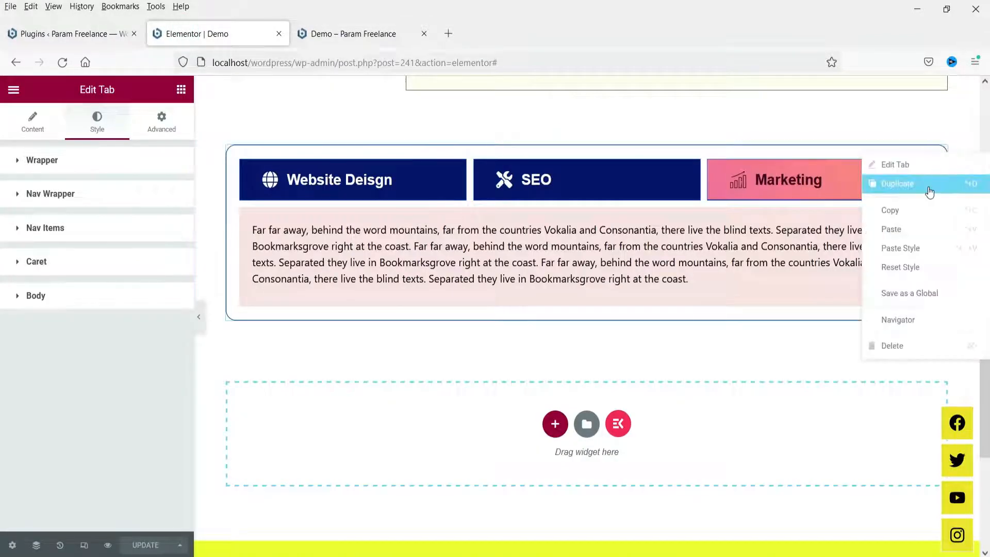
left_click(928, 185)
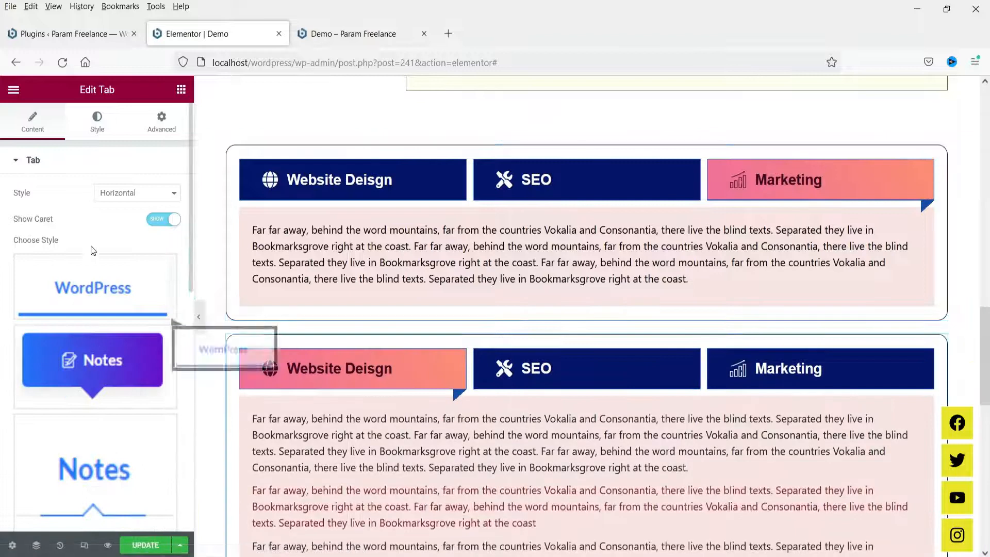
- Switch the duplicated Tab widget's style to Vertical and preview its SEO and Marketing tabs
left_click(121, 196)
left_click(119, 229)
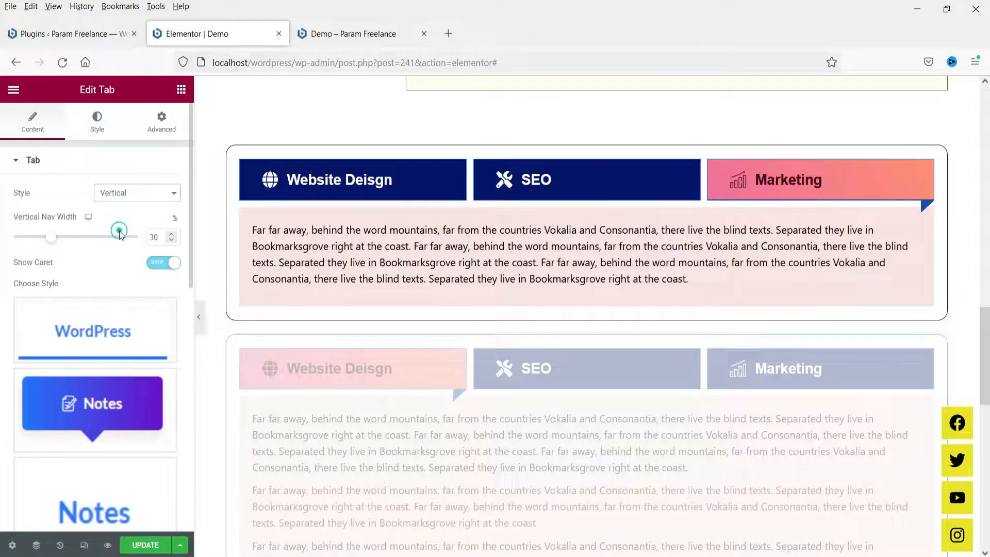
scroll(904, 277, "down", 4)
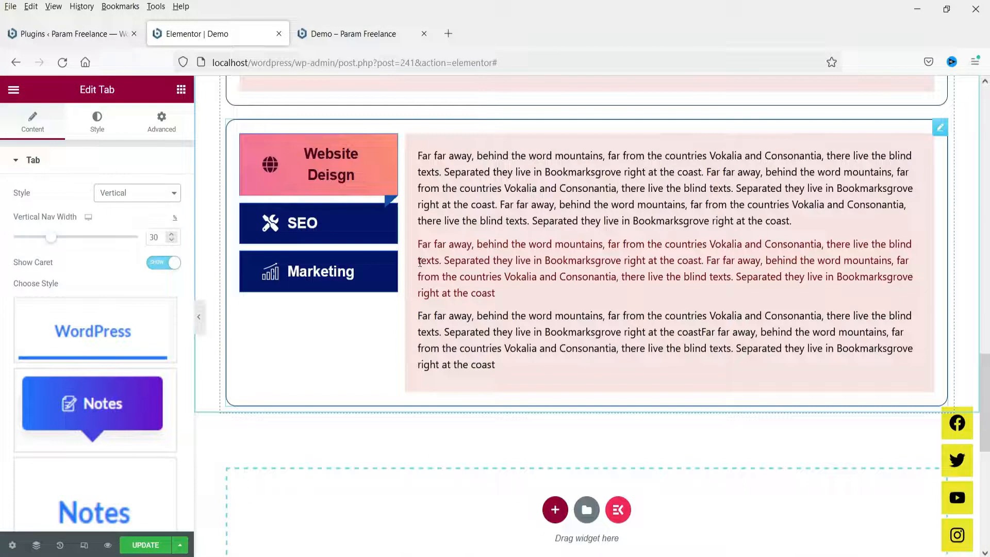
left_click(348, 233)
left_click(331, 267)
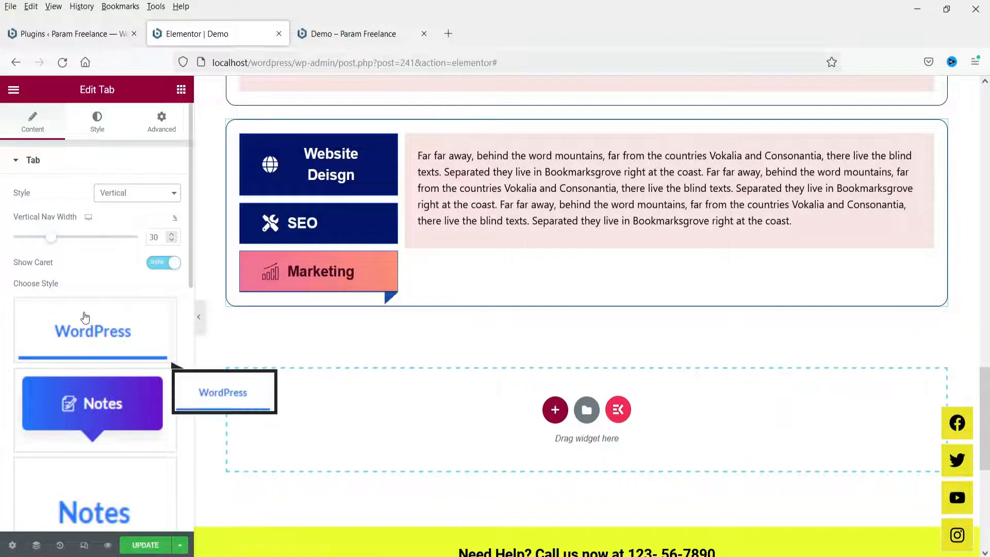
- Apply image style 4, the green line with a centre dot, as the duplicated widget's caret style
scroll(85, 316, "down", 5)
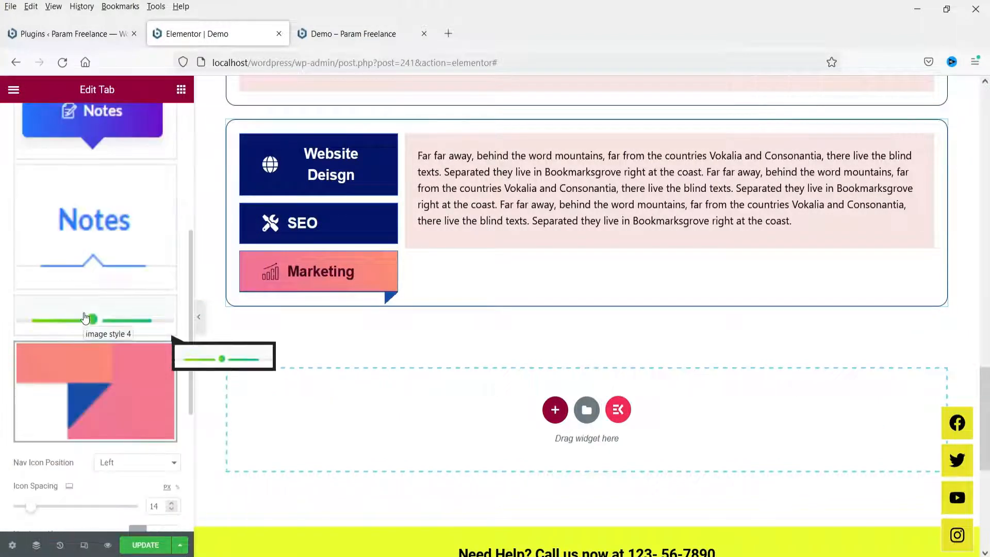
left_click(85, 316)
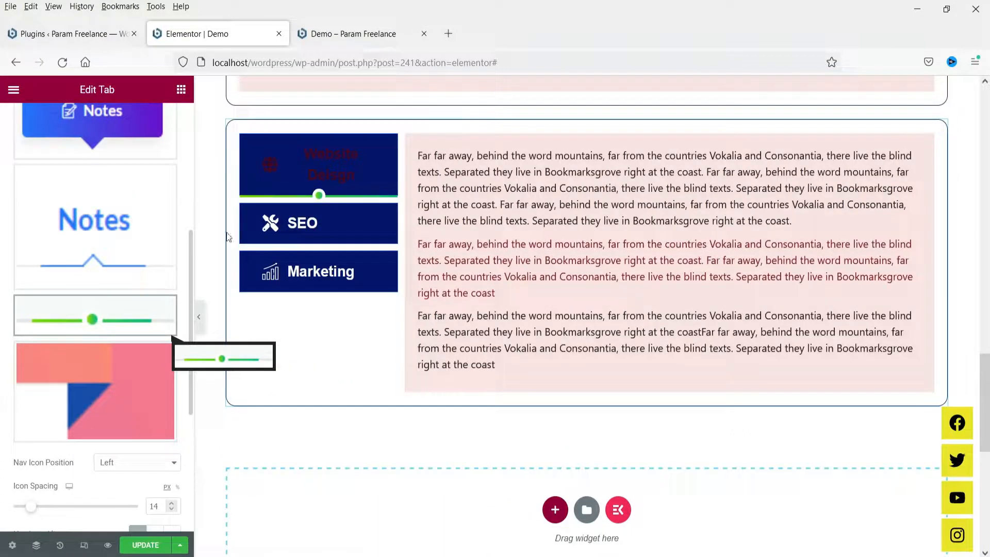
scroll(144, 265, "up", 5)
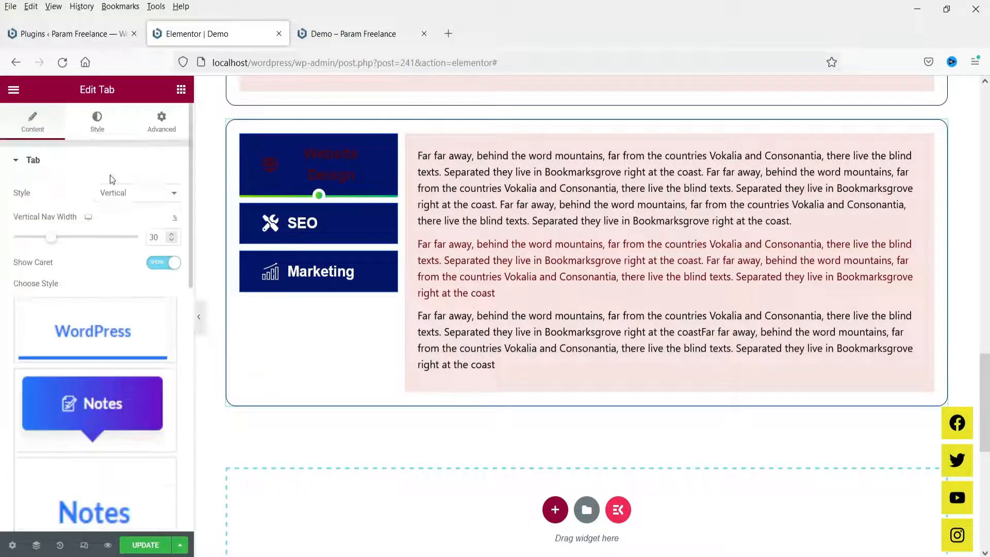
- Give the duplicate's active nav item a classic background in the global Accent green
left_click(98, 126)
scroll(90, 250, "down", 2)
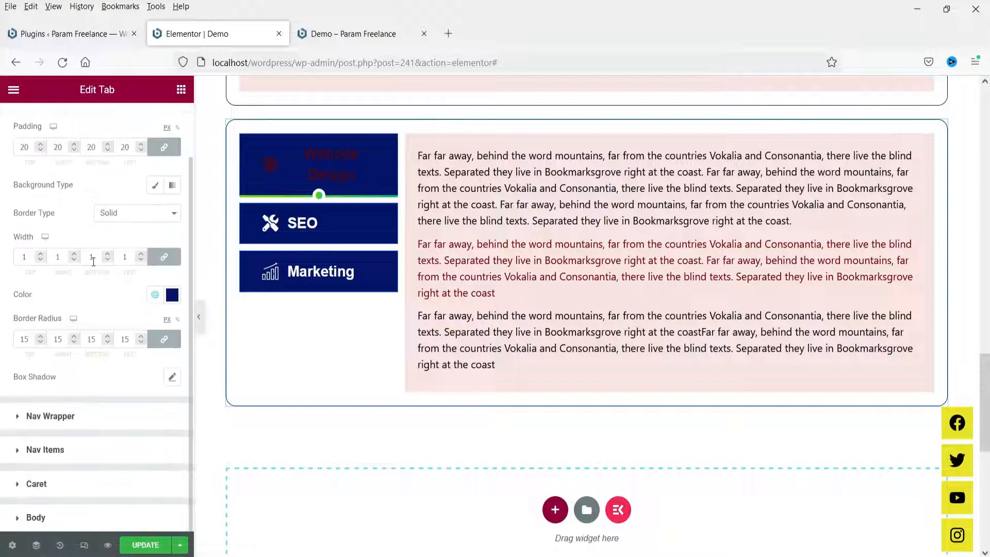
left_click(72, 451)
scroll(145, 247, "down", 3)
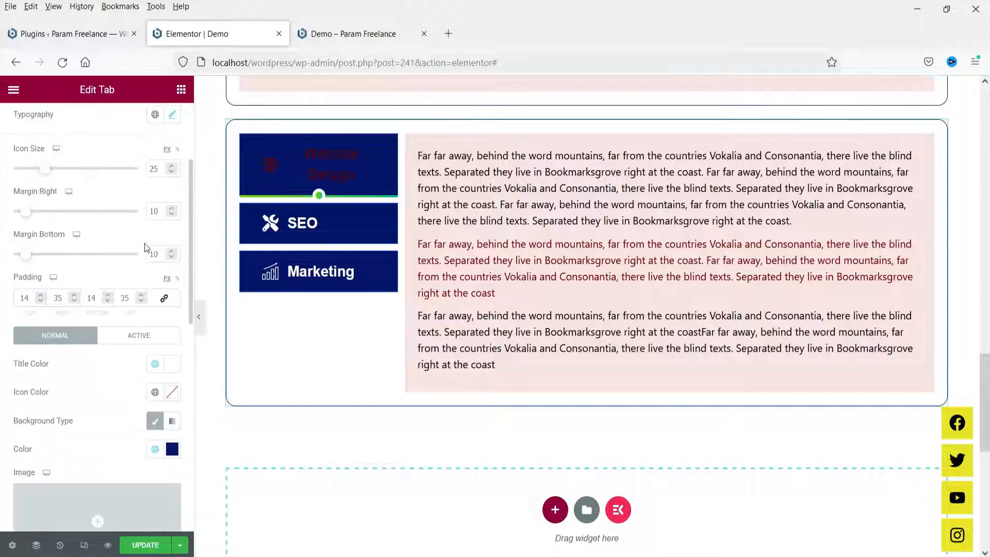
scroll(145, 248, "down", 1)
left_click(139, 262)
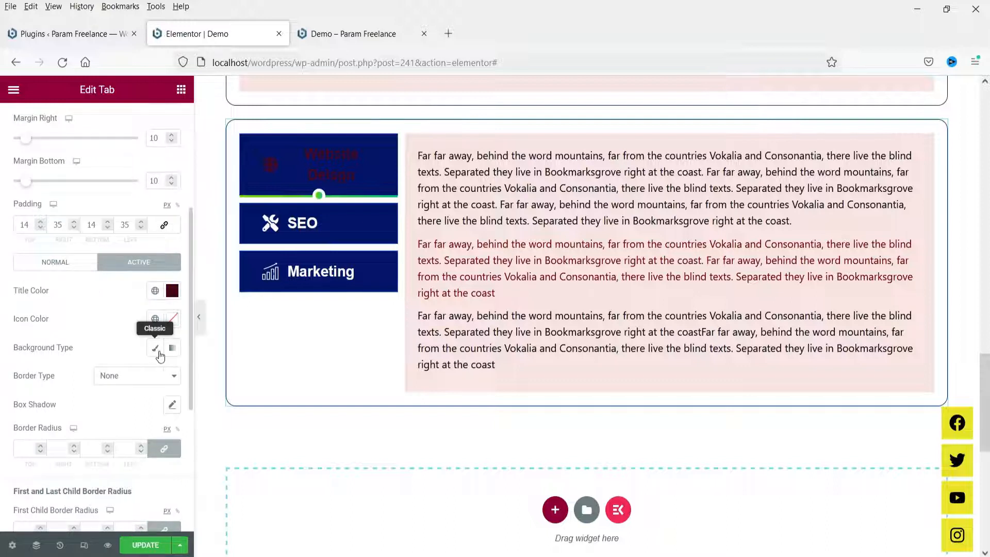
left_click(155, 348)
left_click(156, 375)
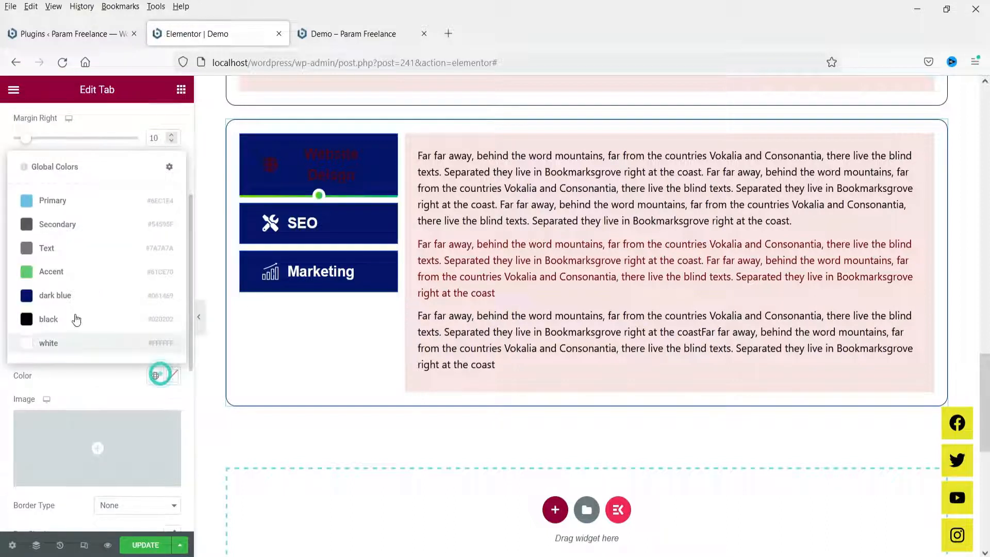
left_click(64, 275)
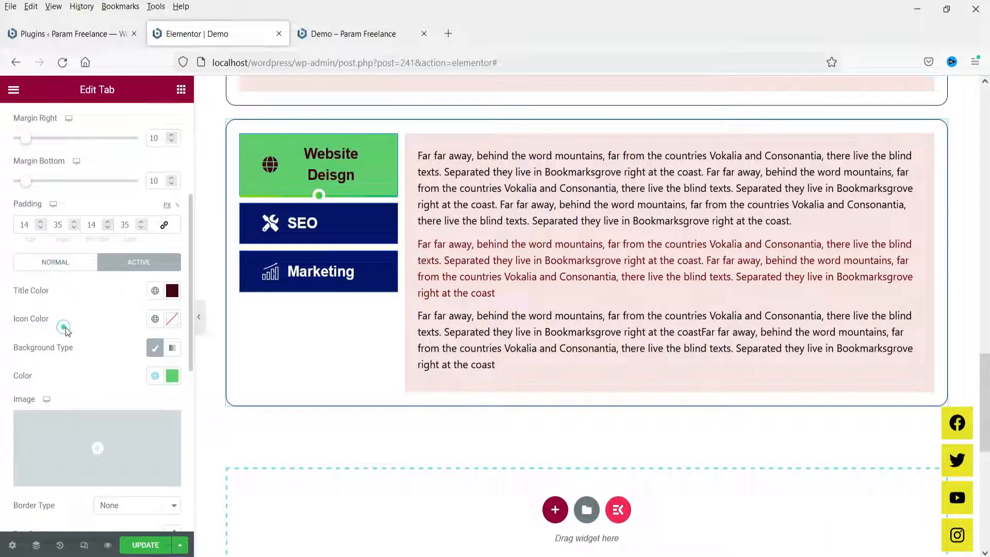
- Replace the active nav item's background colour with a custom dark magenta, #8D0F58
left_click(156, 375)
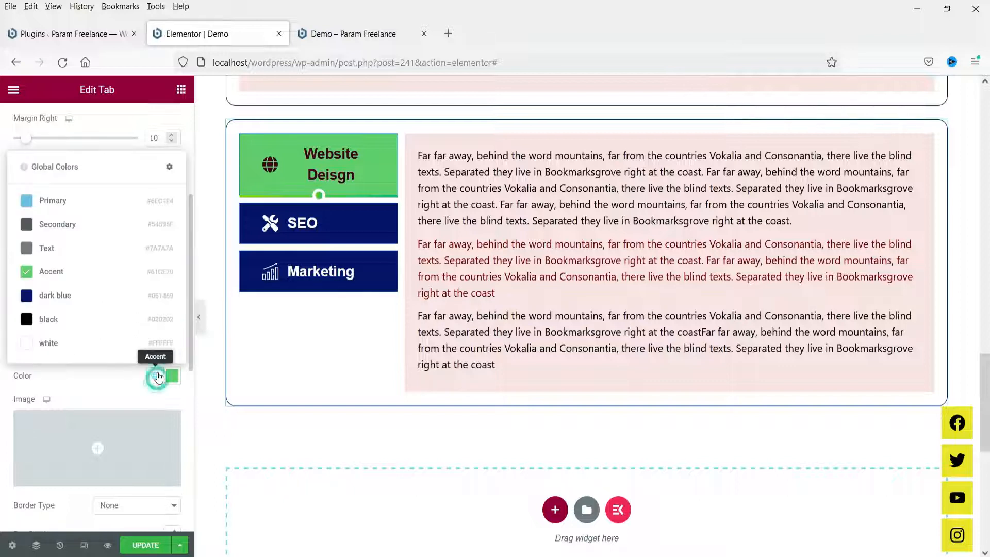
left_click(174, 374)
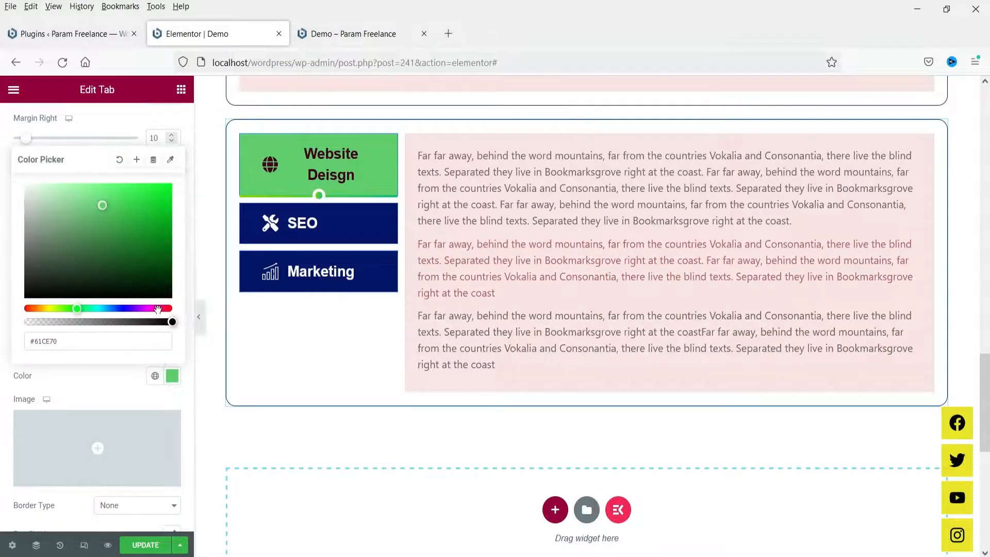
left_click(158, 307)
left_click(154, 234)
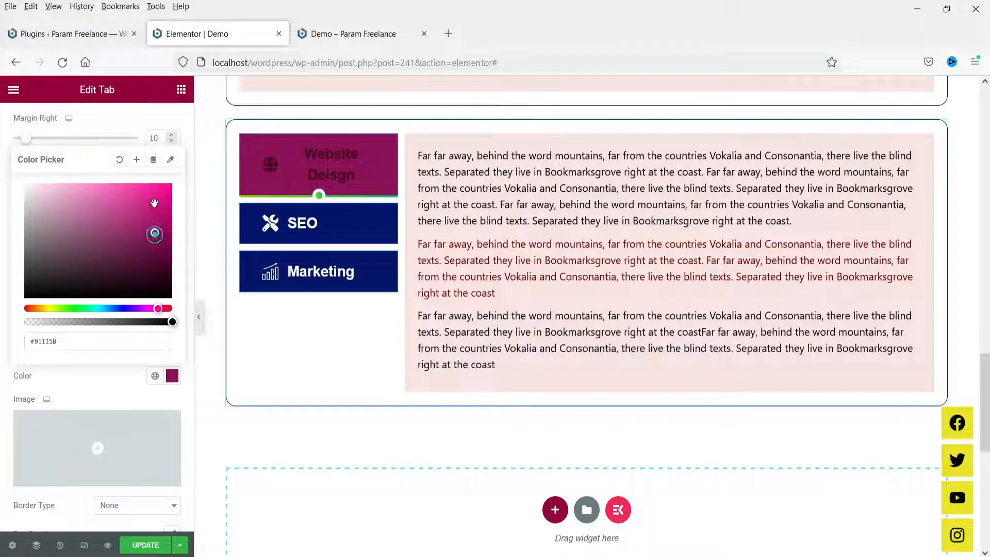
left_click(154, 202)
left_click(157, 232)
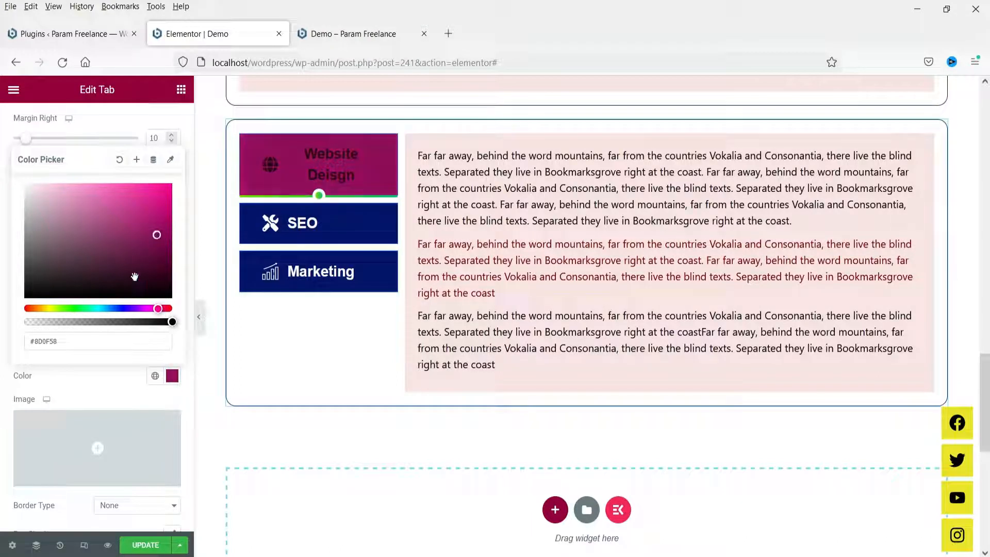
left_click(78, 367)
- Set the active nav item's title colour to the global white and preview the SEO tab
left_click(154, 290)
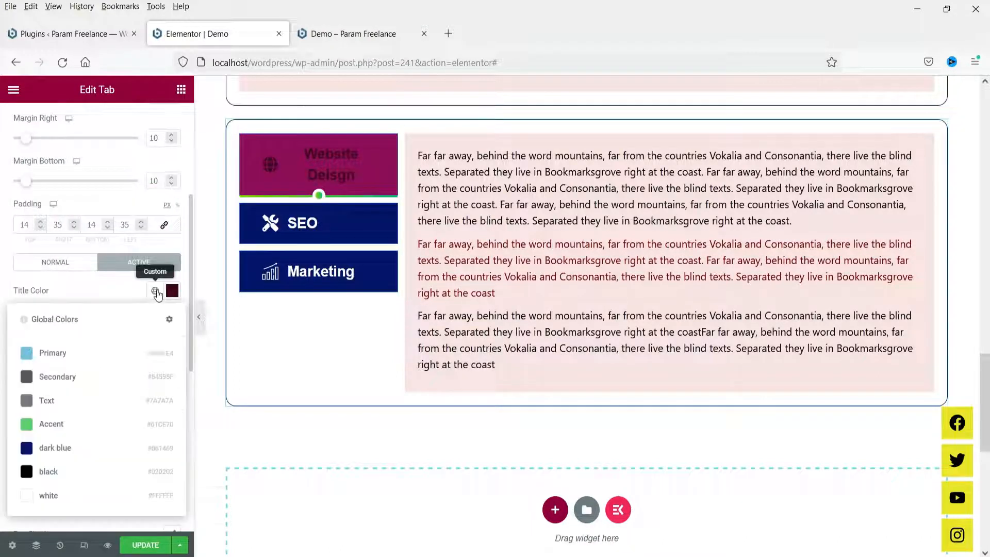
left_click(47, 498)
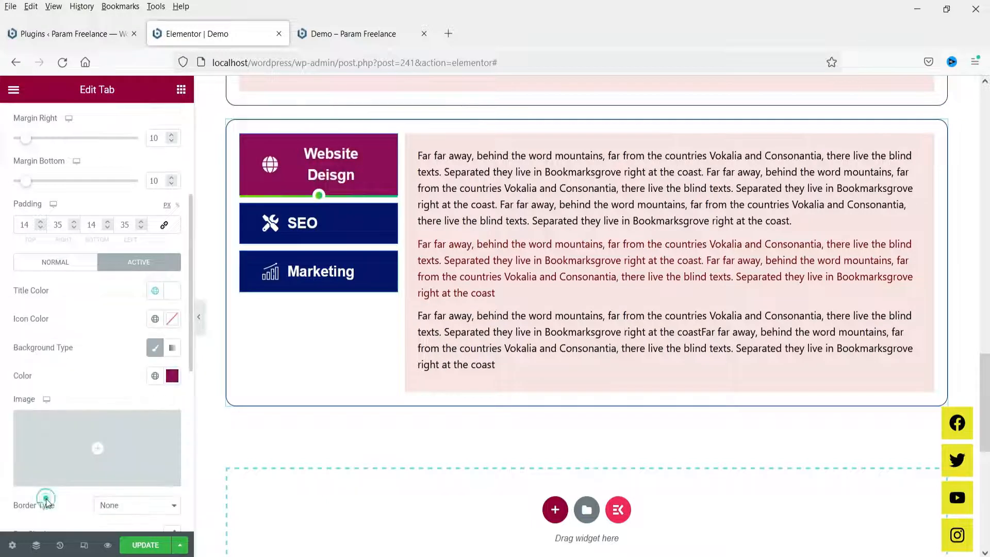
left_click(66, 329)
left_click(391, 226)
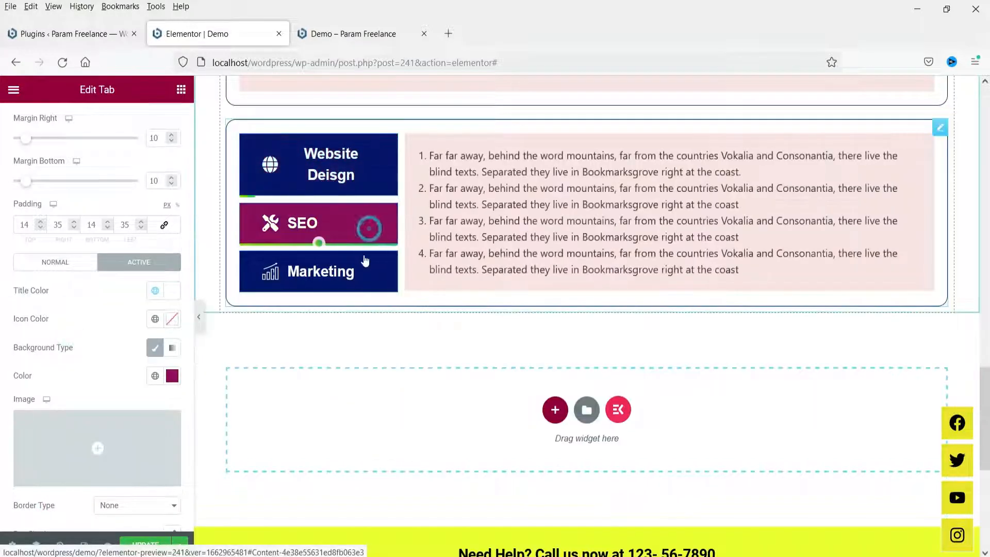
- Preview the vertical duplicate's Marketing tab and update the page
left_click(363, 260)
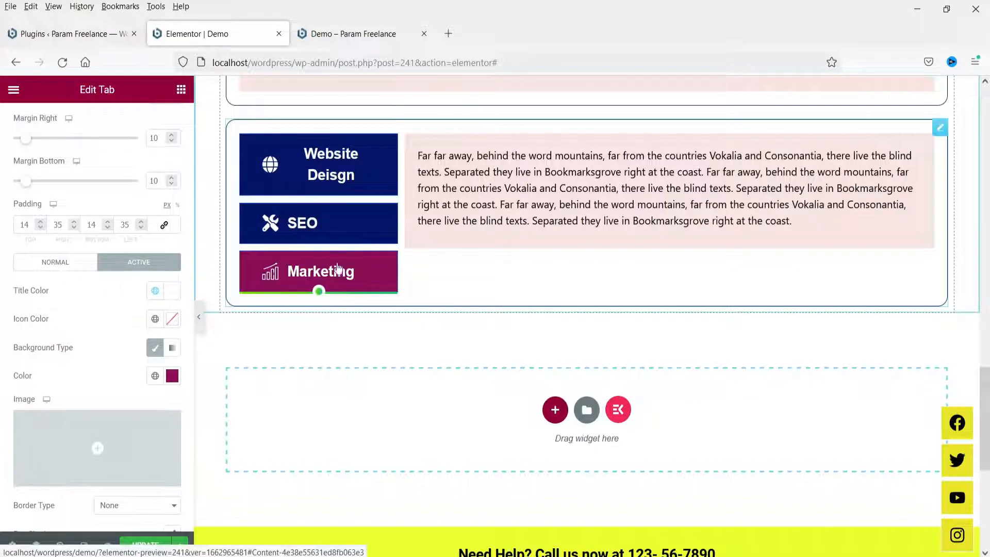
scroll(79, 309, "down", 7)
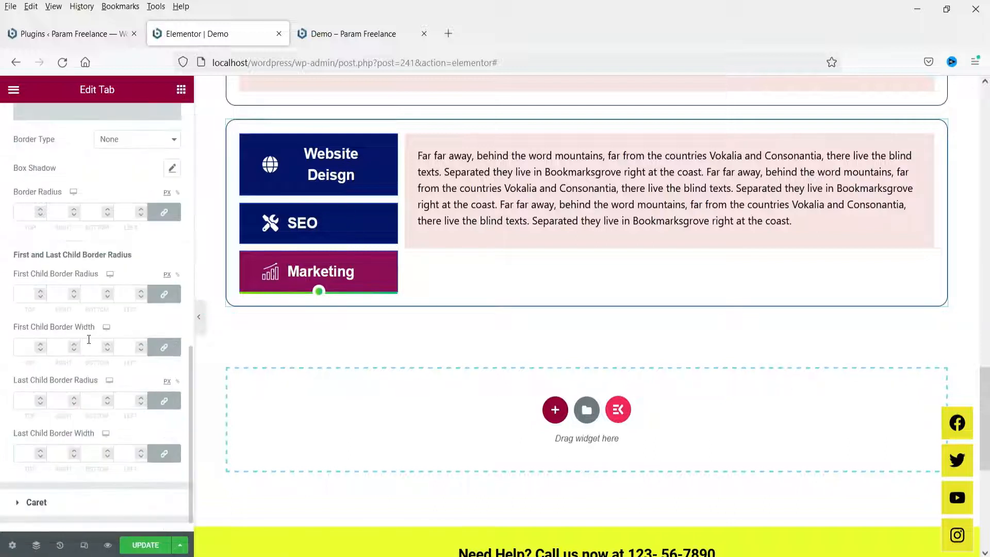
left_click(138, 546)
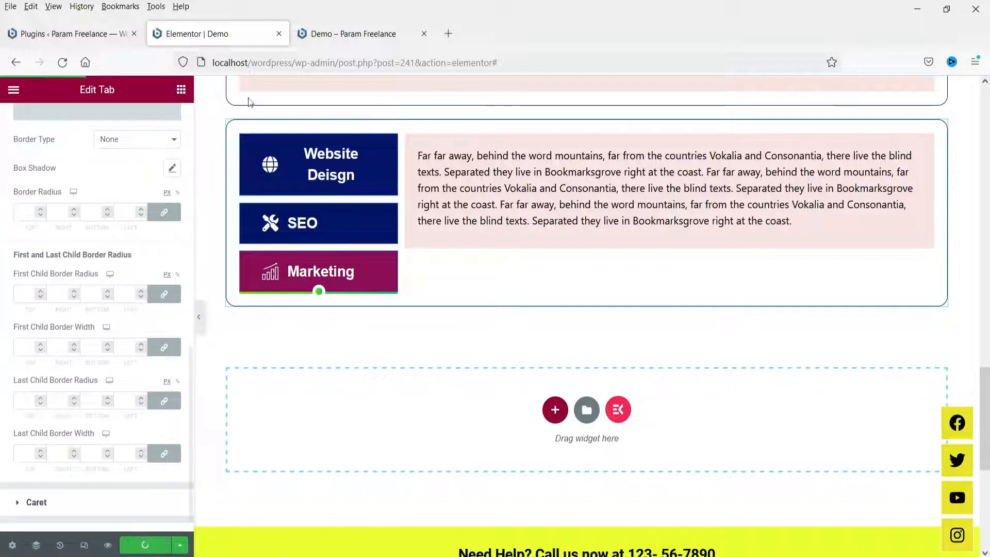
- Reload the live Demo page and test the vertical widget's SEO, Marketing and Website Deisgn tabs
left_click(361, 35)
left_click(60, 62)
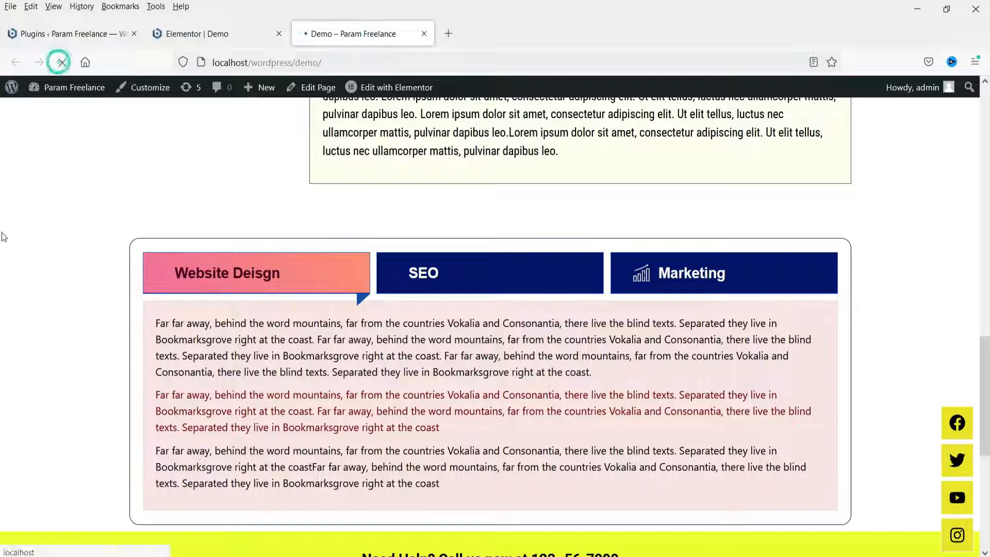
scroll(7, 235, "down", 5)
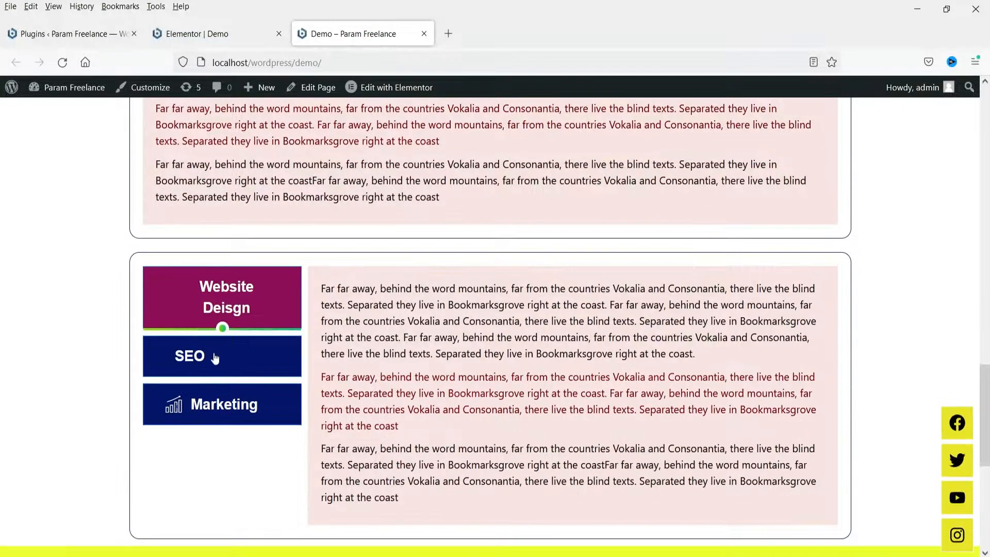
left_click(215, 357)
left_click(222, 404)
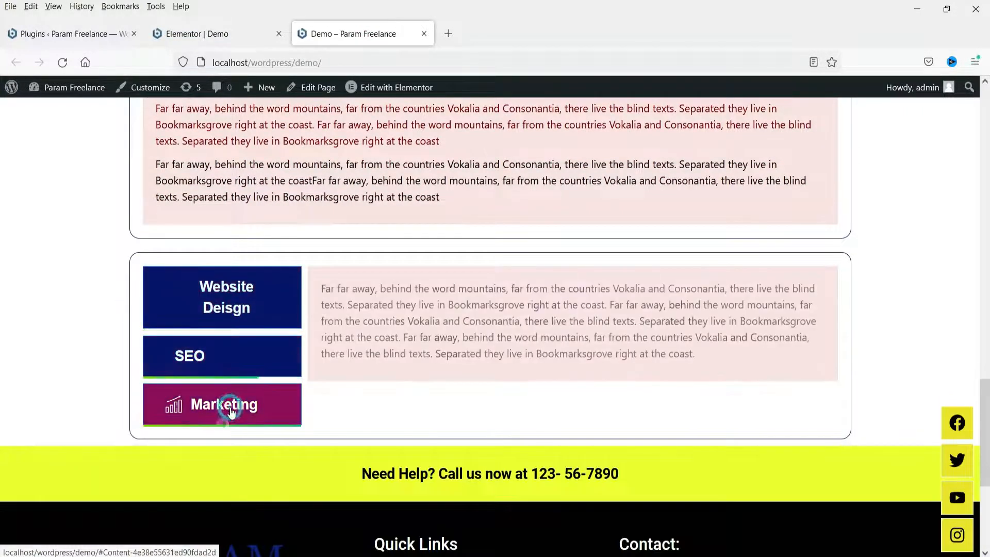
left_click(208, 290)
- Return to the Elementor editor and add a single-column section below the vertical tab widget
left_click(179, 36)
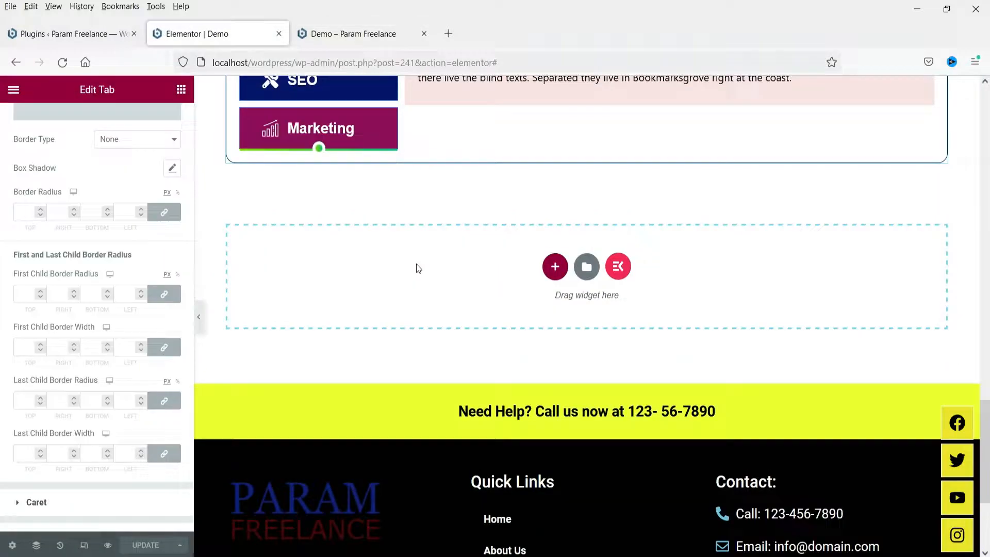
scroll(125, 230, "up", 7)
left_click(555, 268)
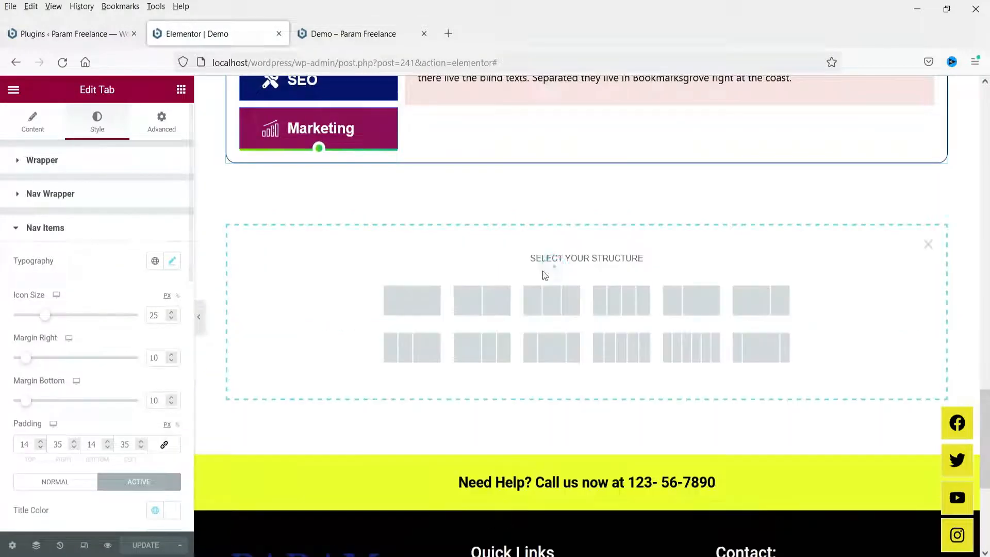
left_click(411, 301)
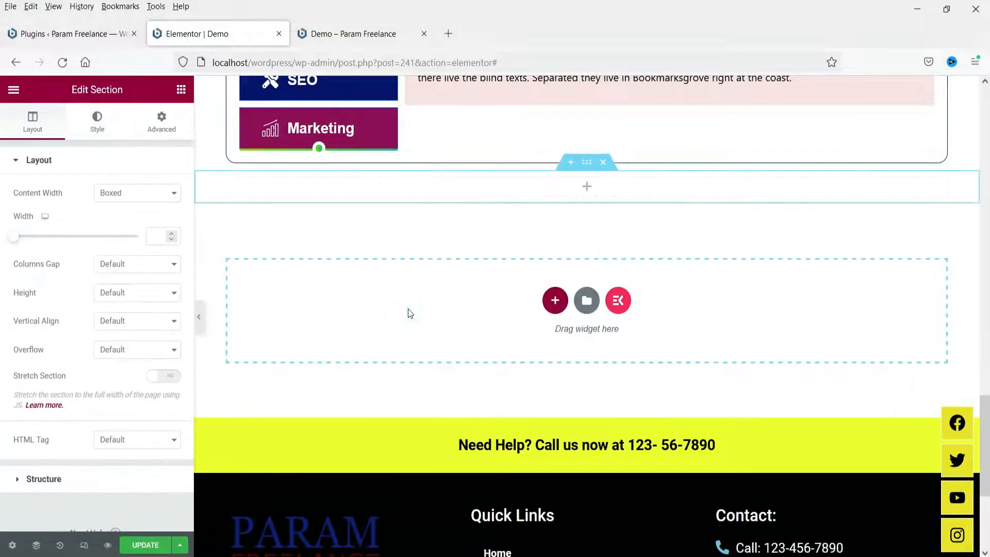
- Search the widgets for "tab", place a Post Tab widget in the new section, and preview its Blog, Tips and Daily categories
left_click(587, 187)
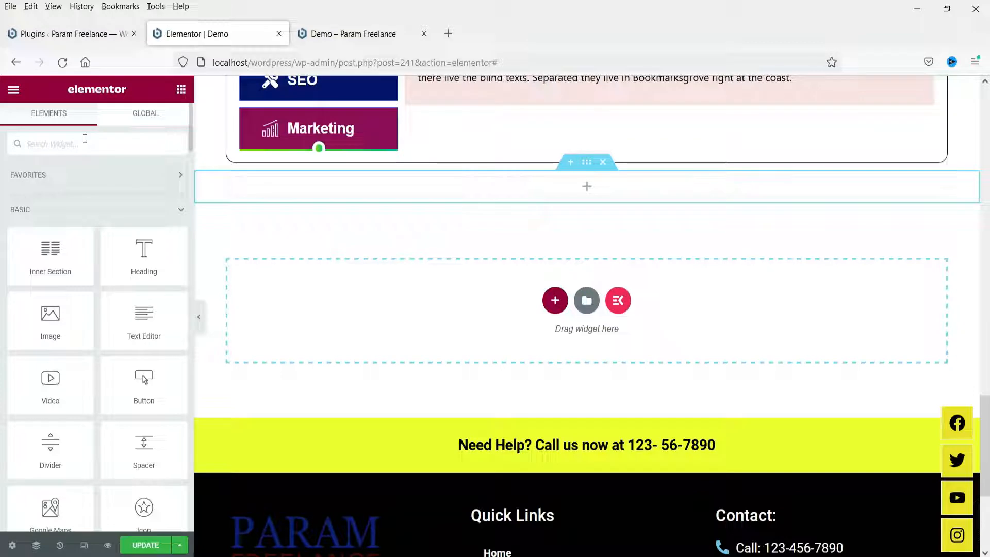
left_click(85, 138)
type("tab")
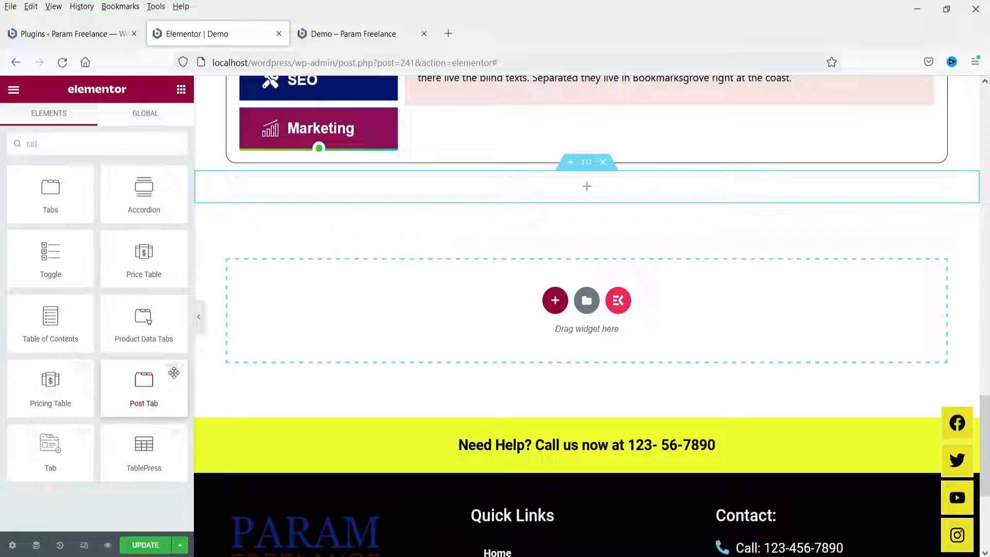
left_click_drag(139, 391, 532, 184)
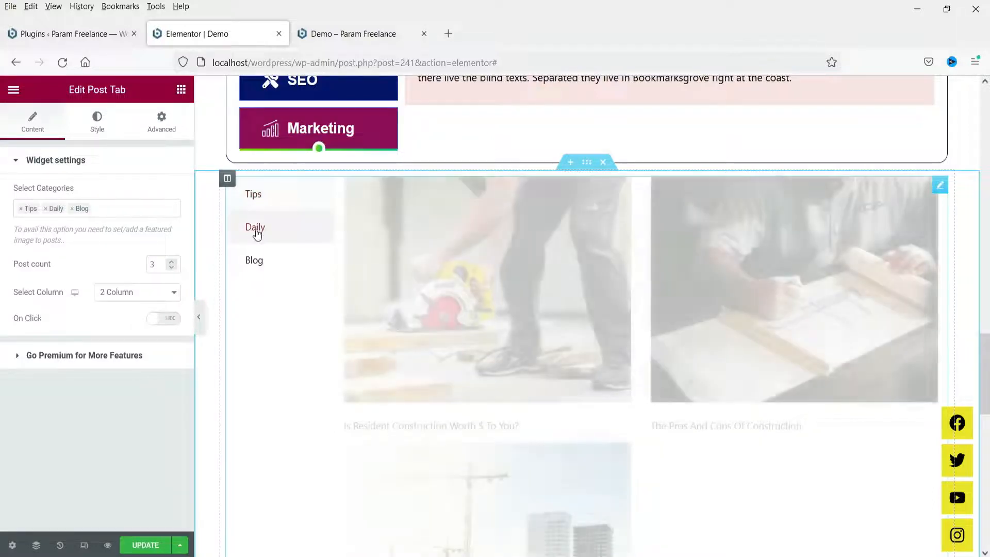
left_click(264, 263)
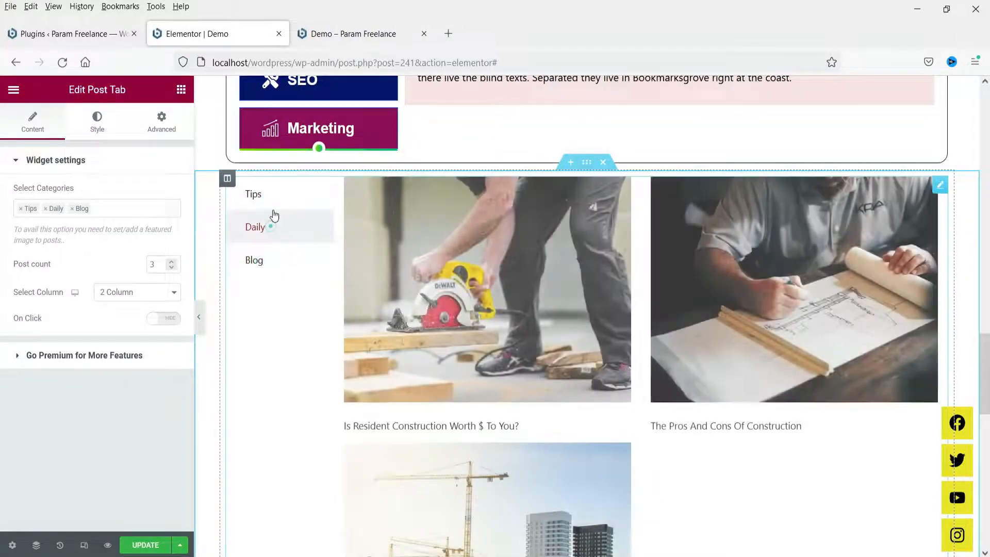
left_click(272, 194)
left_click(269, 234)
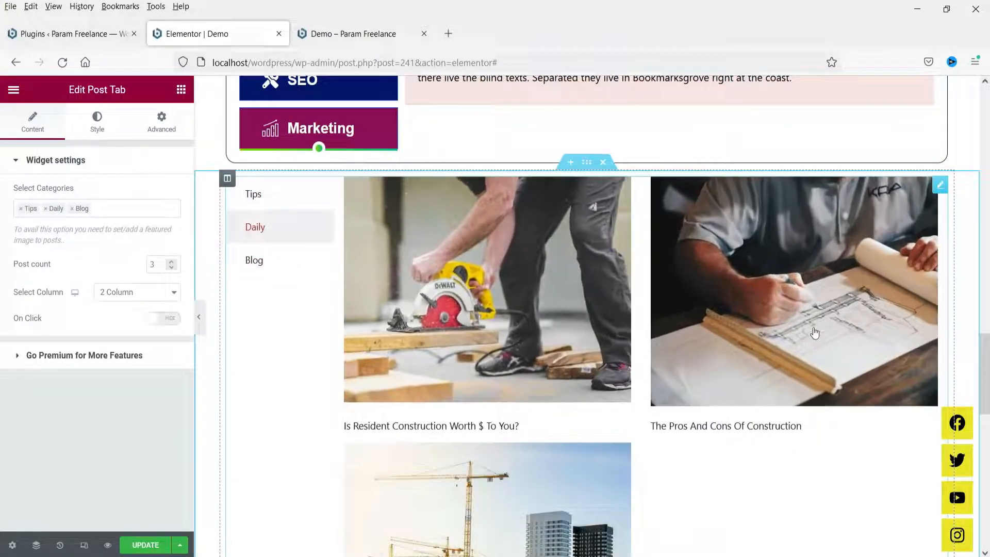
- Set the Post Tab's layout to 3 Column and preview its Daily, Blog and Tips categories
scroll(779, 329, "down", 1)
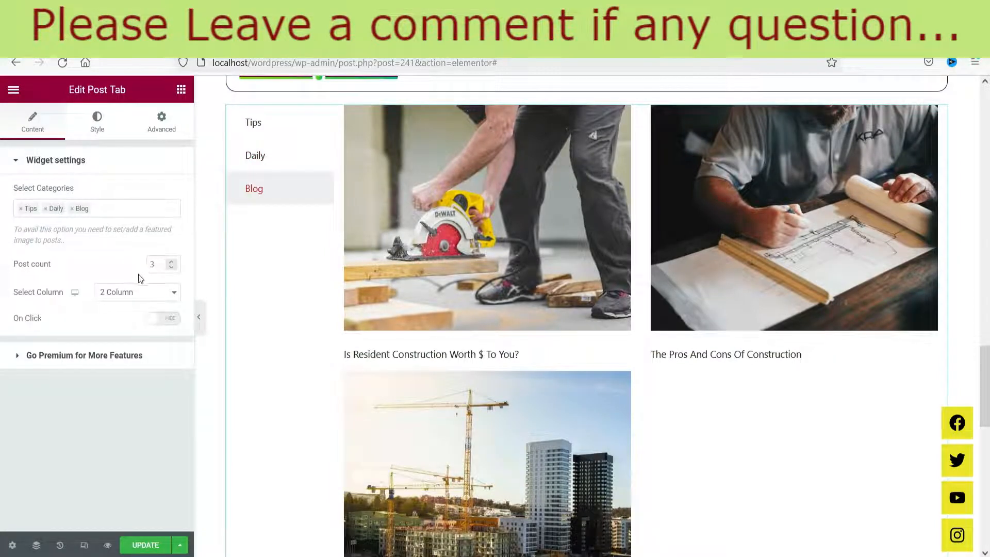
left_click(122, 291)
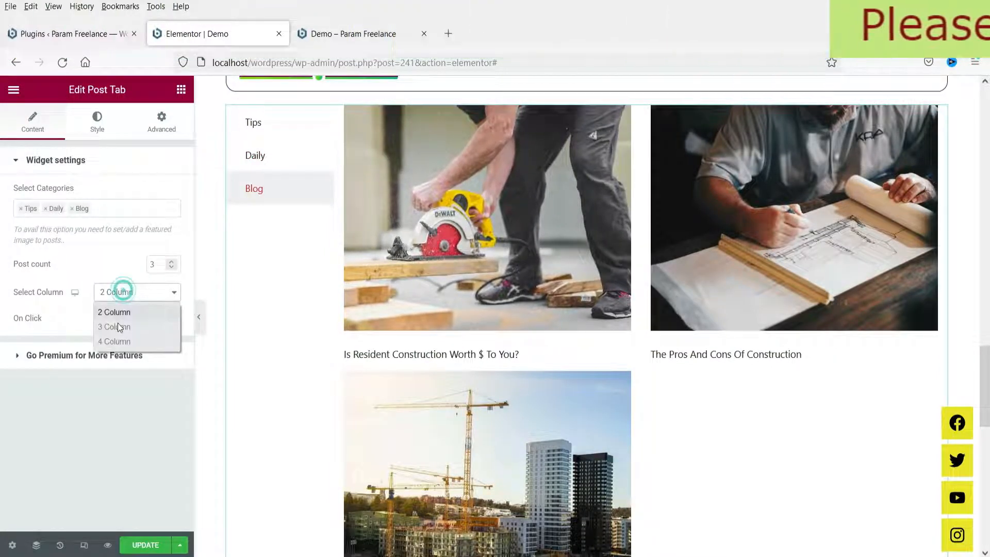
left_click(118, 327)
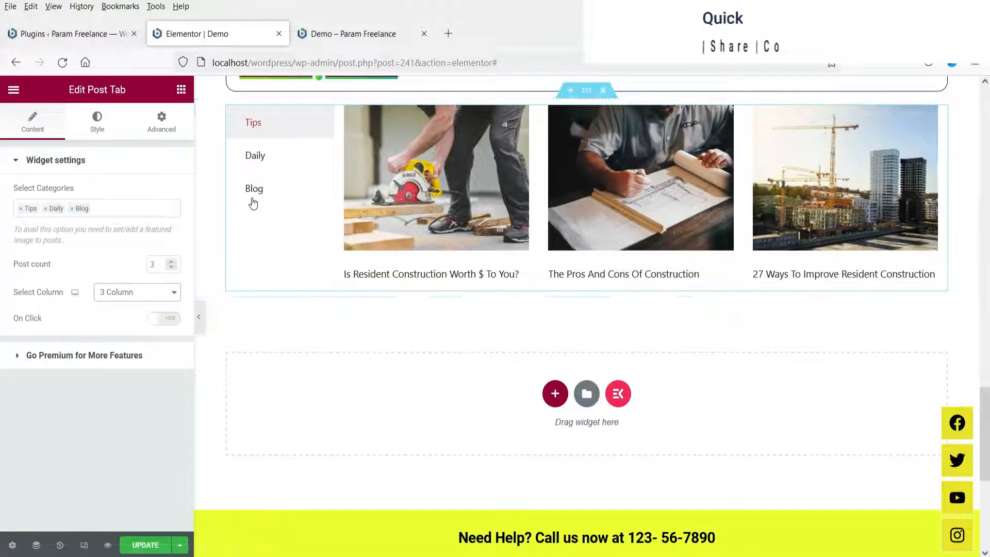
left_click(258, 158)
left_click(260, 190)
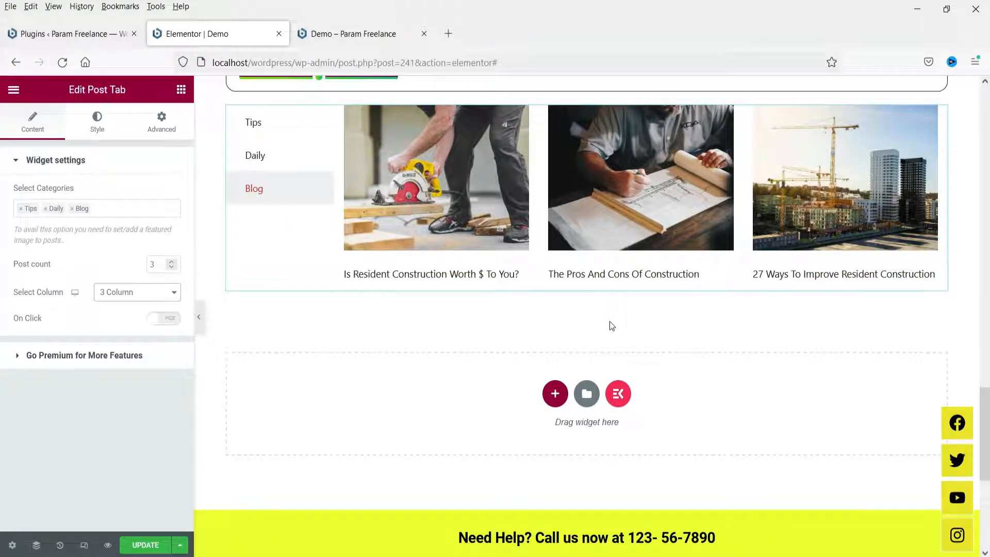
left_click(271, 124)
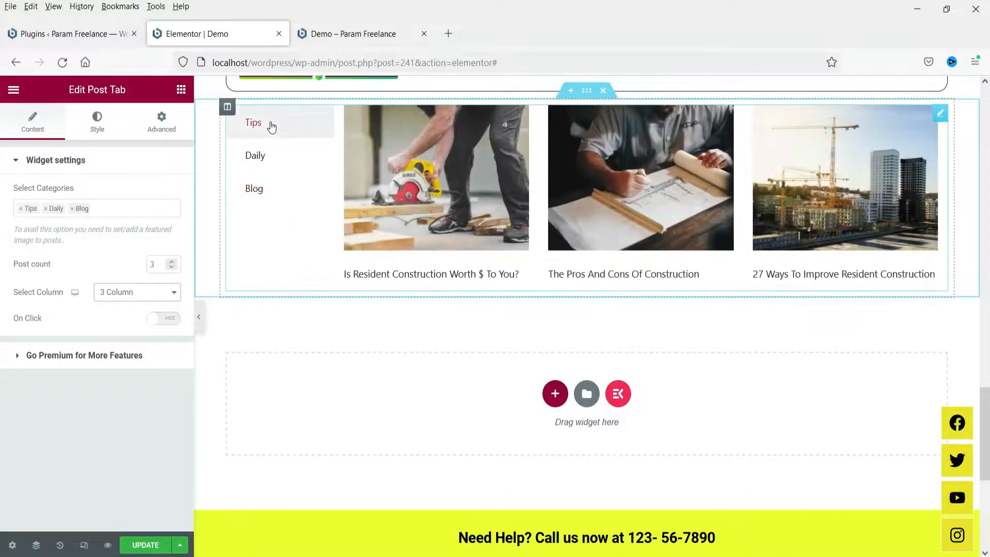
left_click(285, 198)
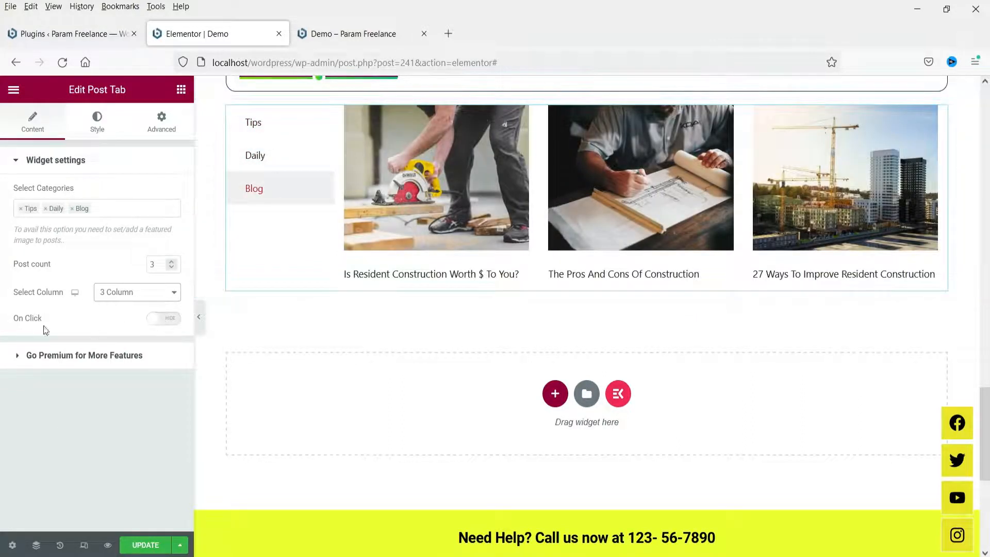
- Enable the Post Tab's On Click option and test switching to the Blog, Daily and Tips categories
left_click(172, 323)
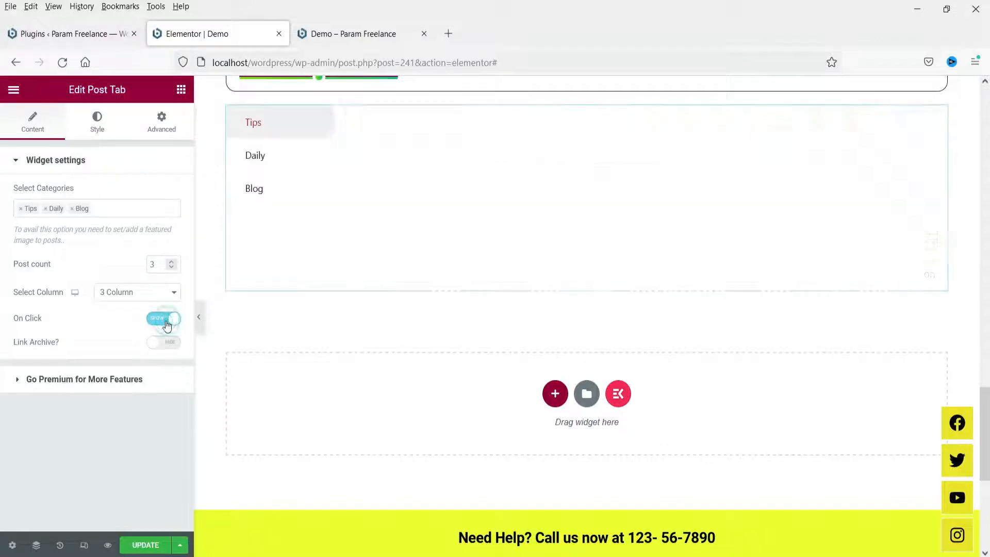
left_click(282, 194)
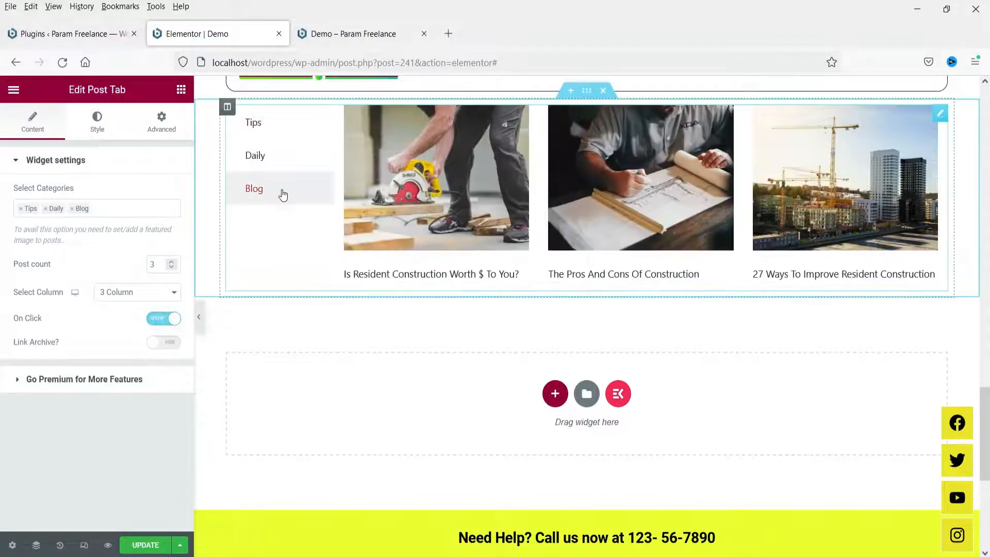
left_click(282, 163)
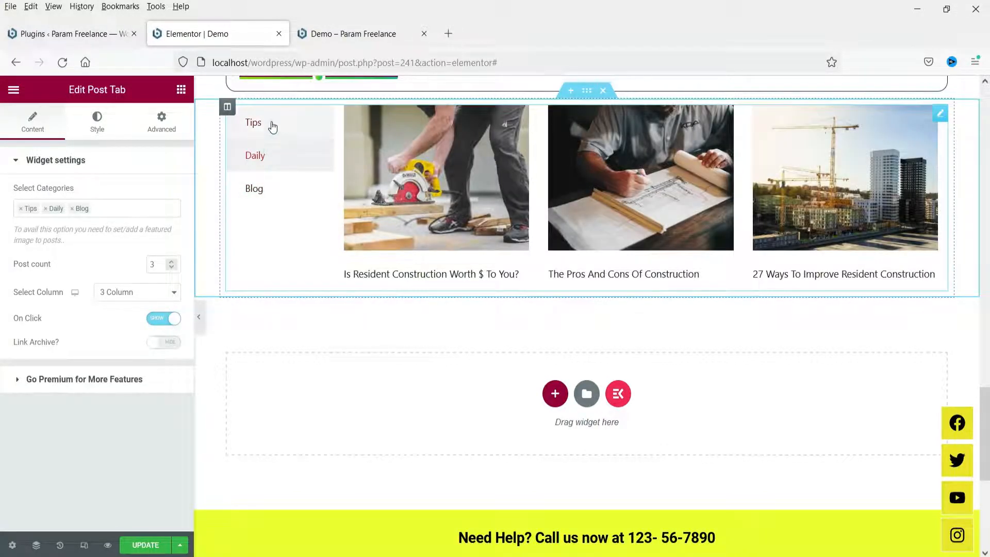
left_click(272, 127)
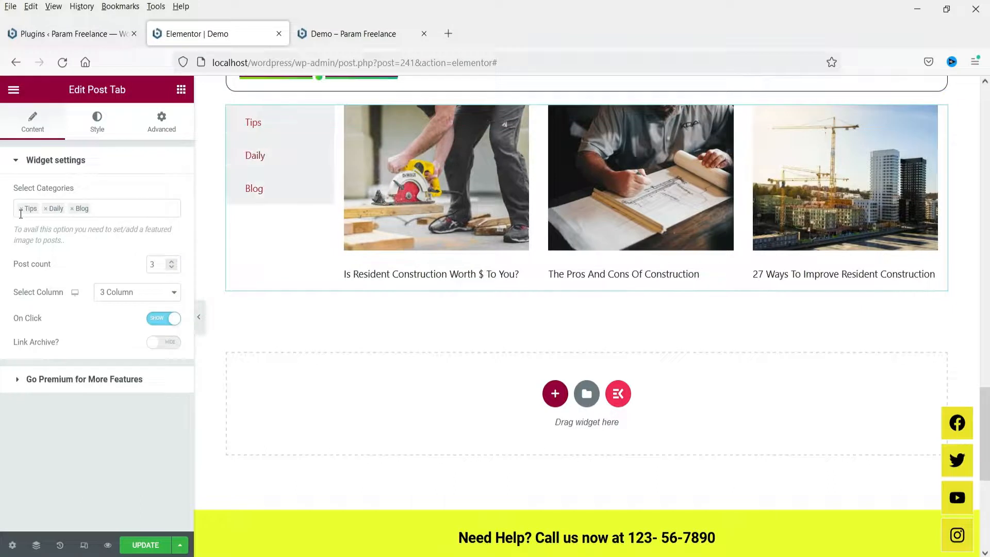
- Remove the Tips category from the Post Tab's selected categories and restore it
left_click(21, 208)
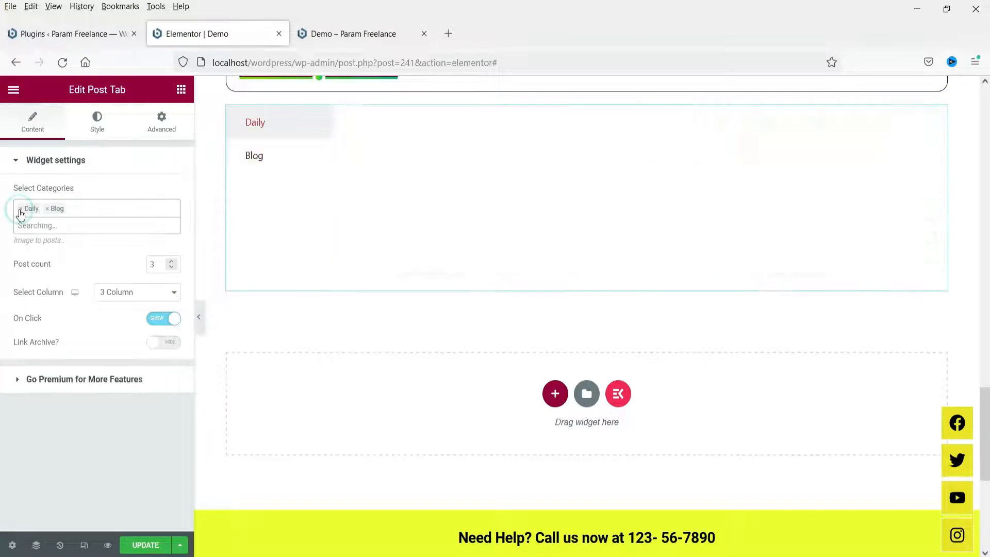
left_click(41, 209)
left_click(74, 225)
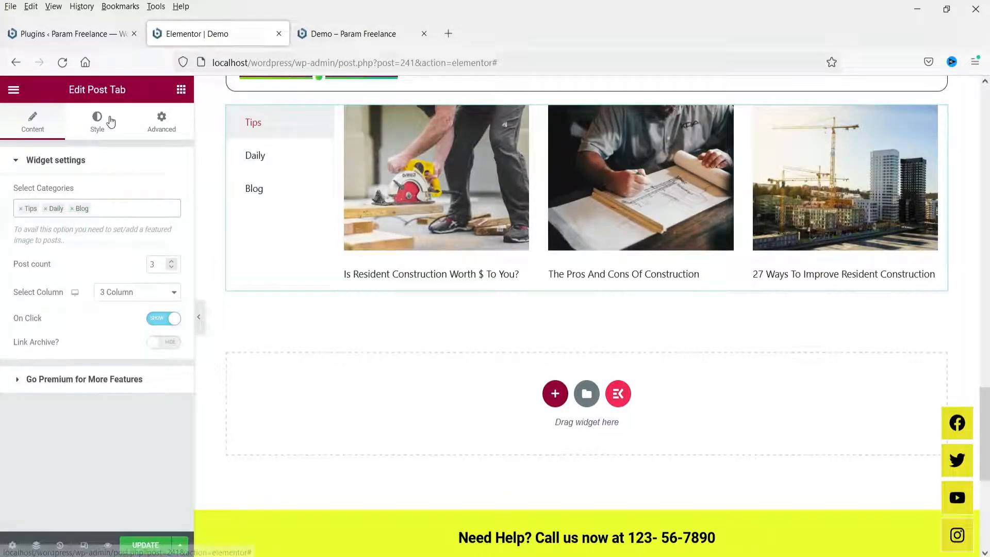
- Choose the classic background type for the tab item container and set the tab items' typography to Tahoma at 20 px
left_click(99, 121)
left_click(172, 221)
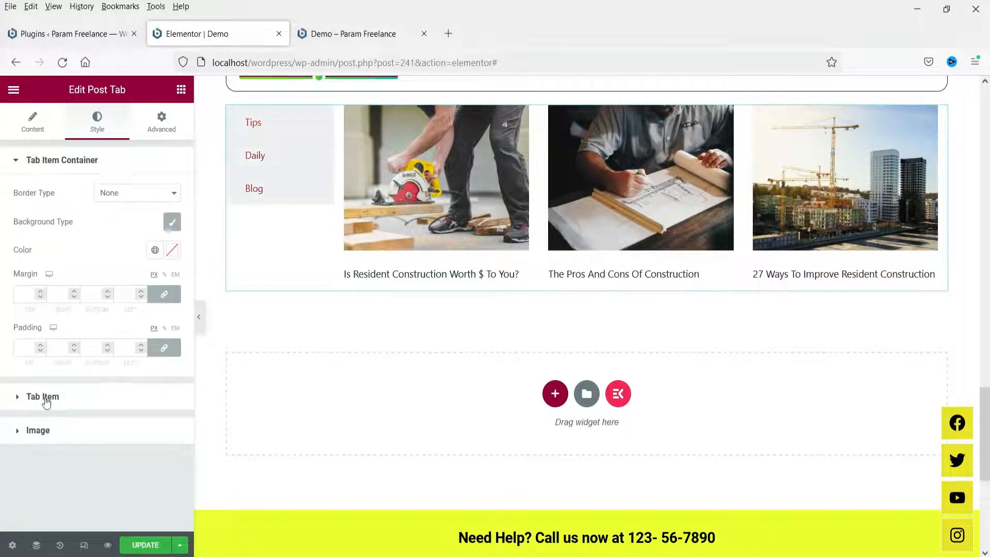
left_click(46, 397)
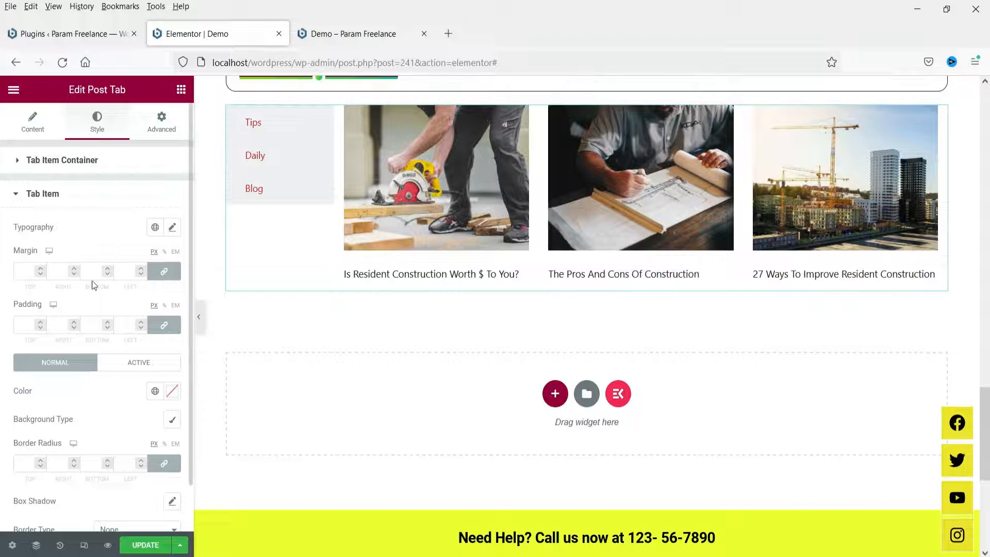
left_click(172, 227)
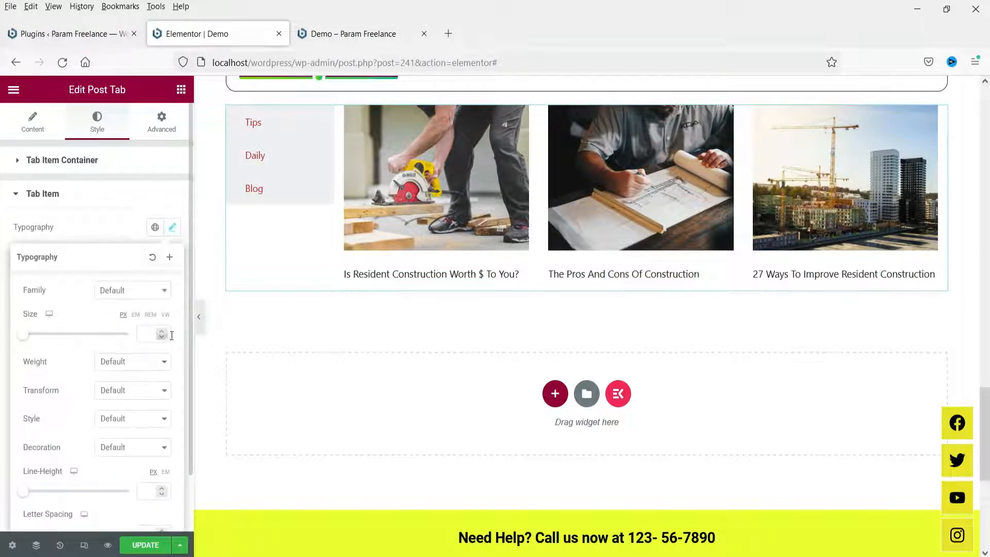
left_click(149, 332)
type("20")
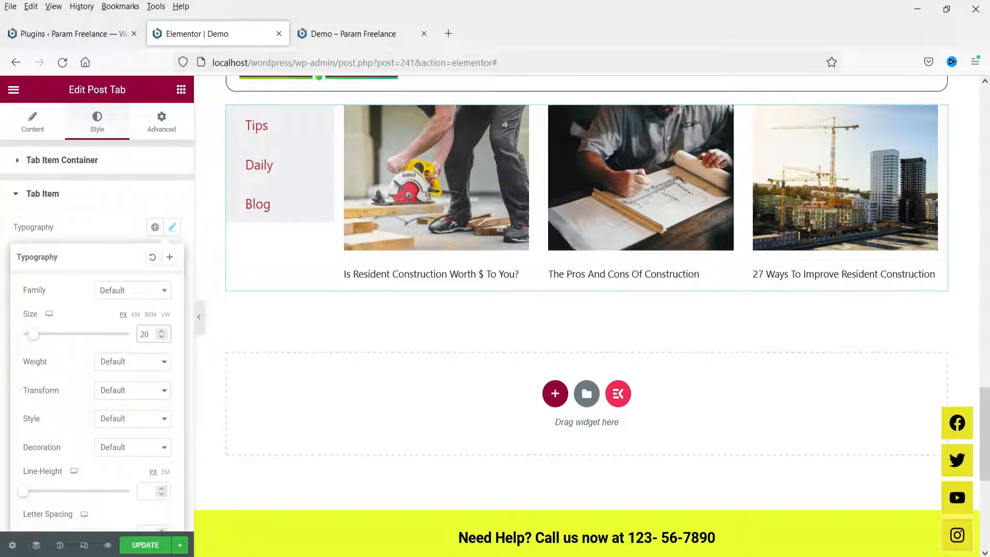
left_click(133, 291)
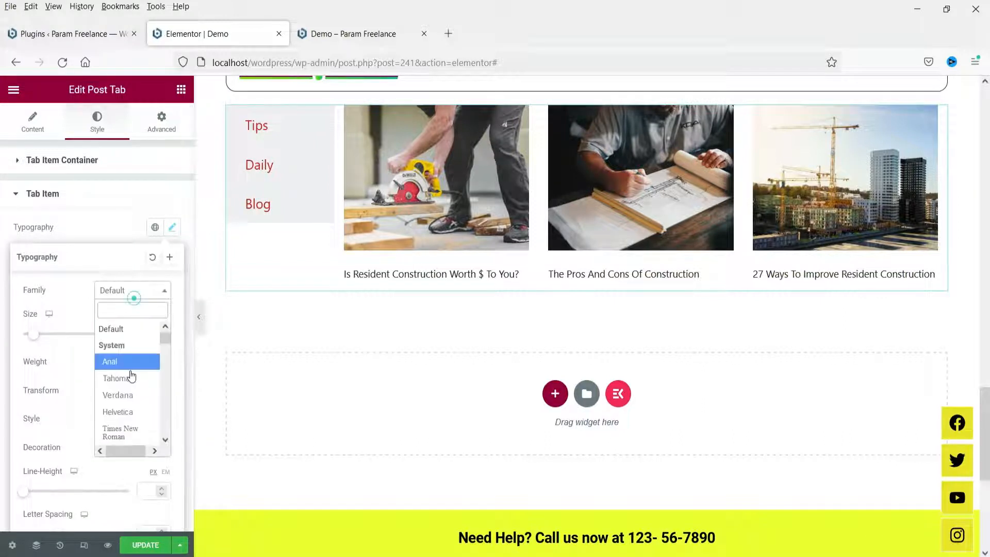
left_click(128, 382)
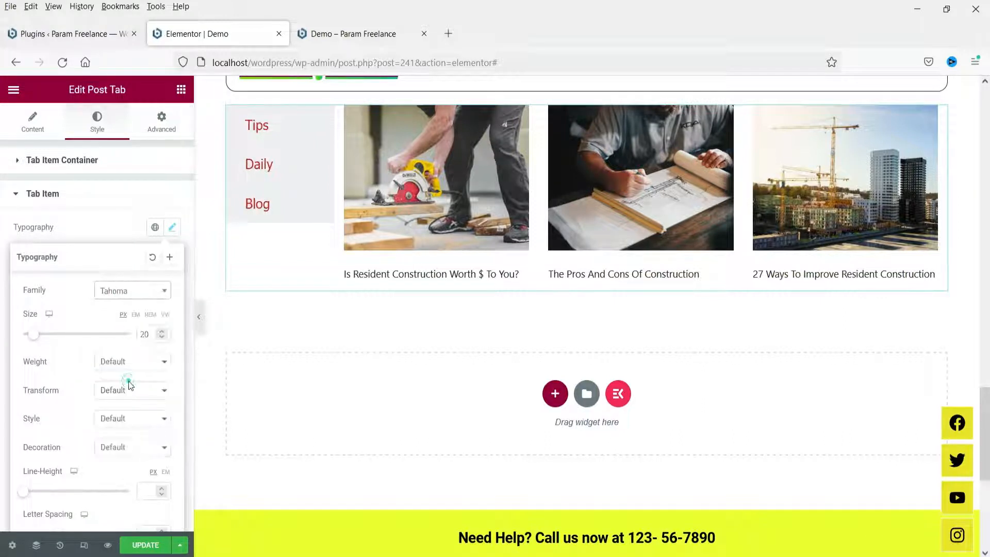
- Set the tab items' padding to 10 px on all four sides
left_click(94, 227)
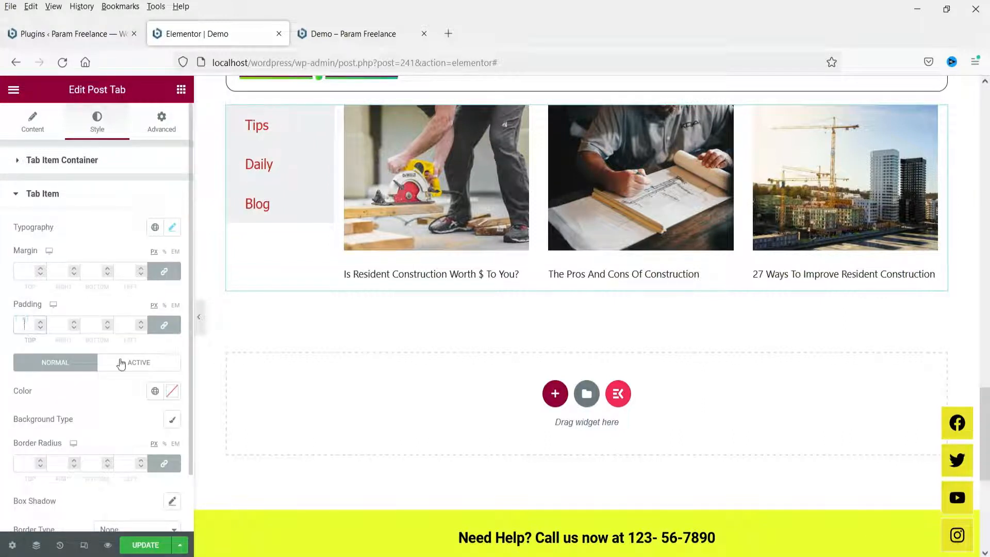
type("20")
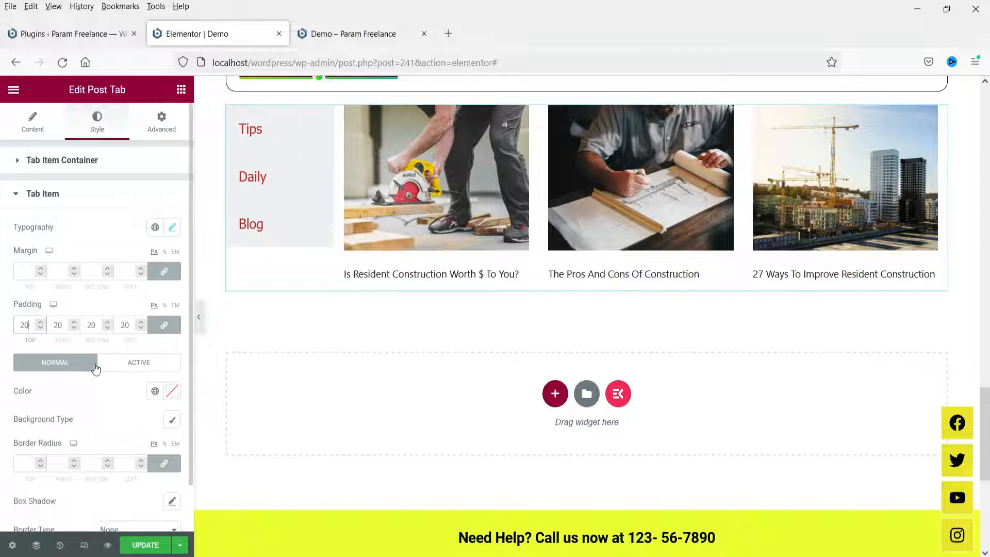
type("10")
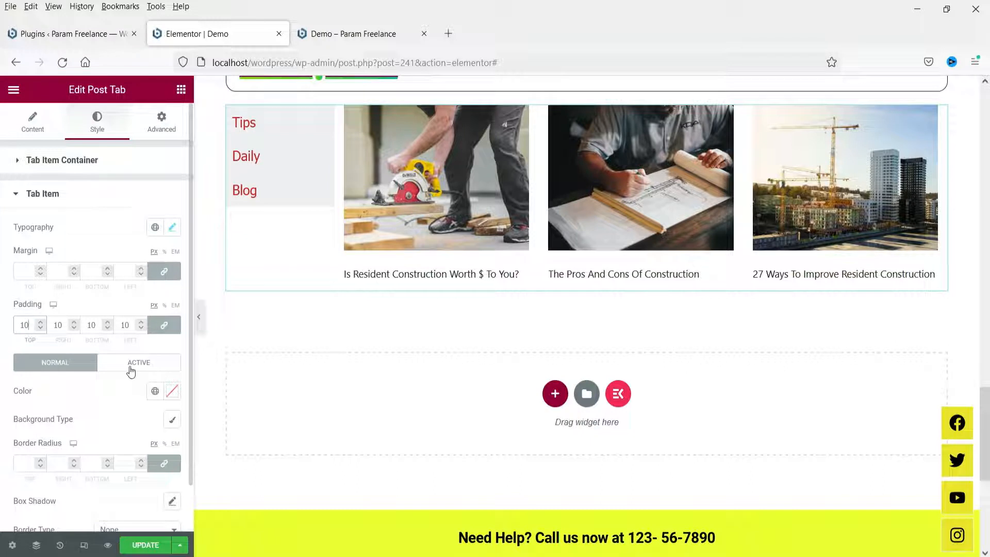
- Set the tab items' normal-state text color to the global black
scroll(123, 340, "down", 1)
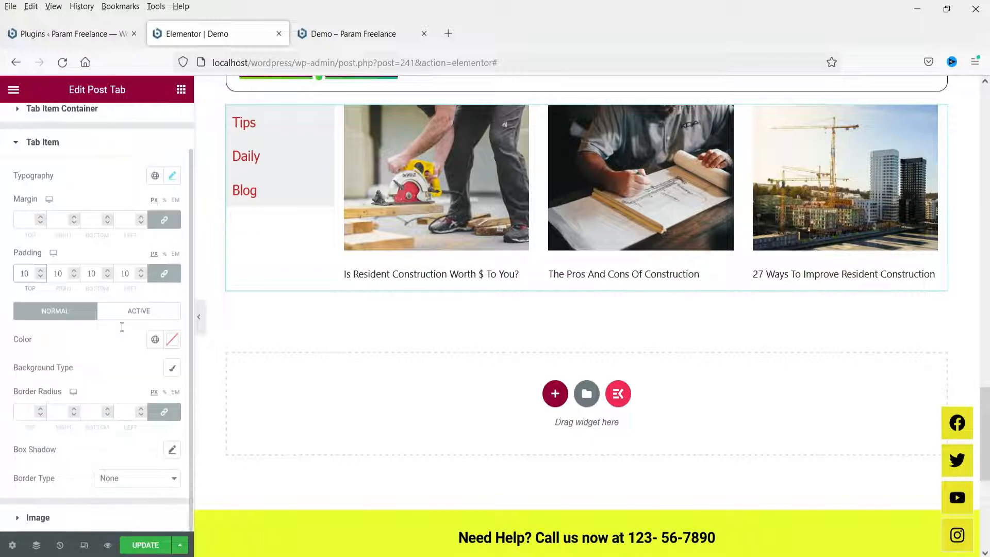
left_click(155, 339)
left_click(57, 280)
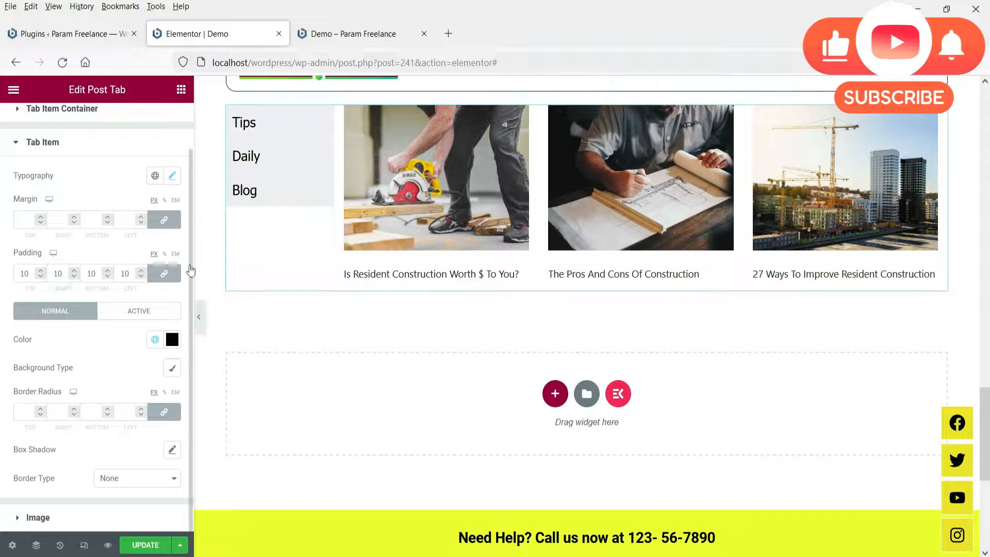
- Set the tab items' active-state text color to the global dark blue and test it by switching categories in the preview
left_click(129, 309)
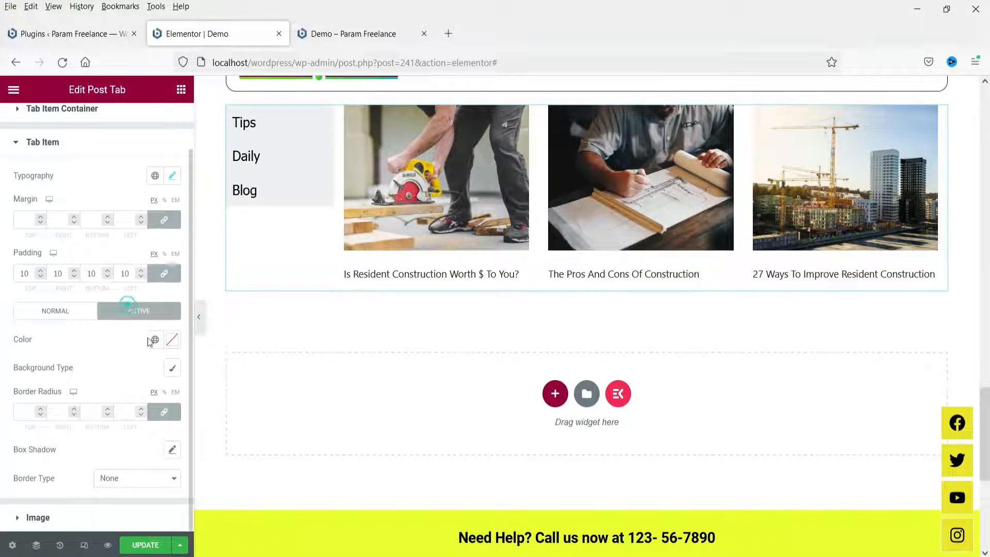
left_click(153, 339)
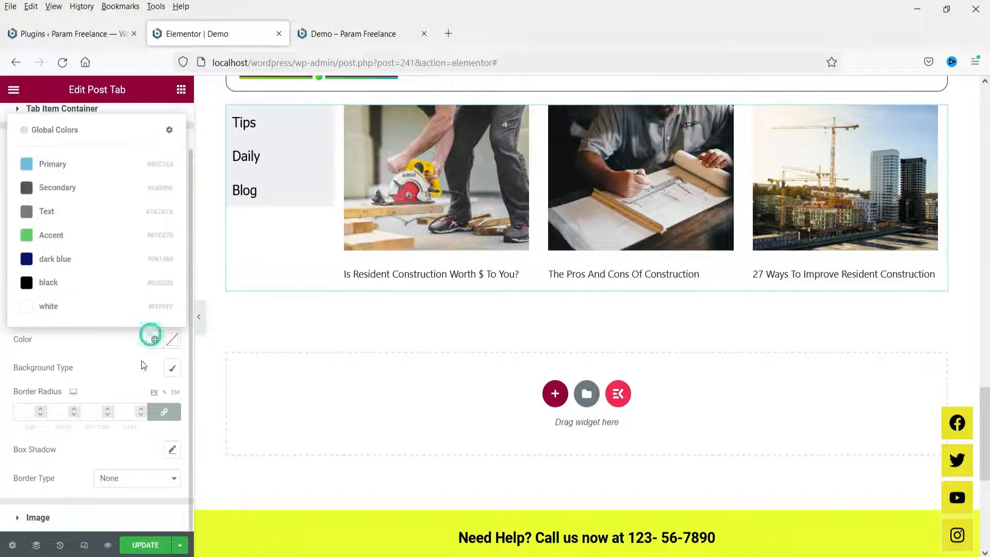
left_click(60, 259)
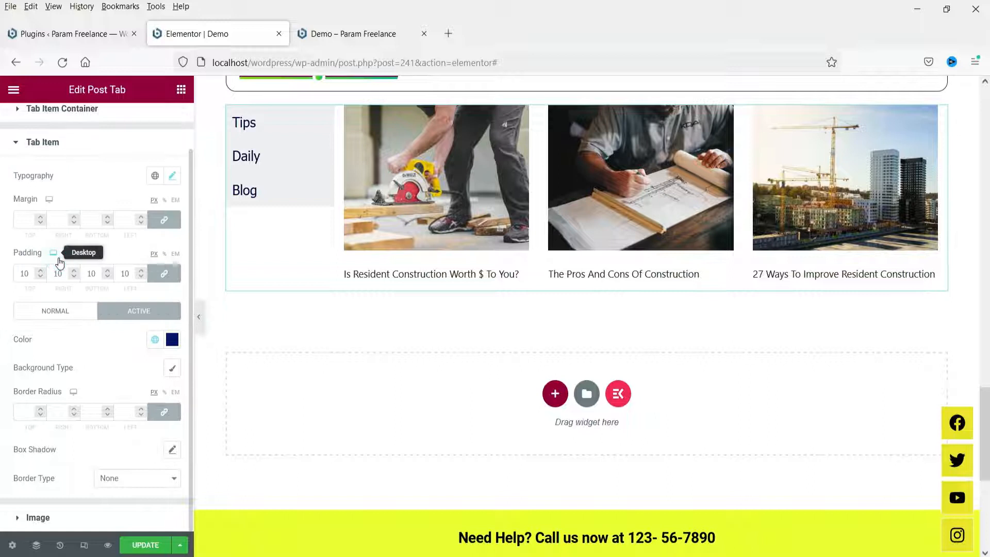
left_click(274, 193)
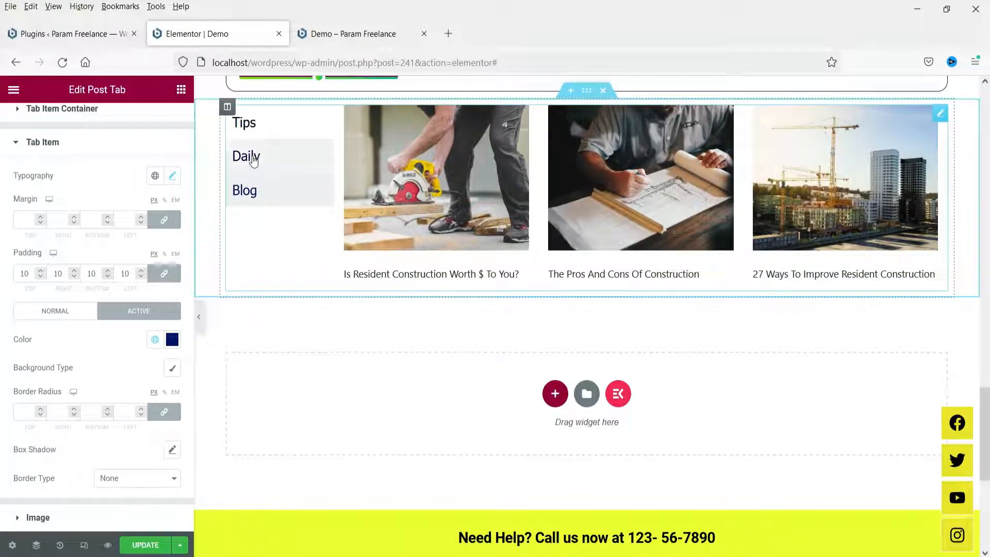
left_click(255, 191)
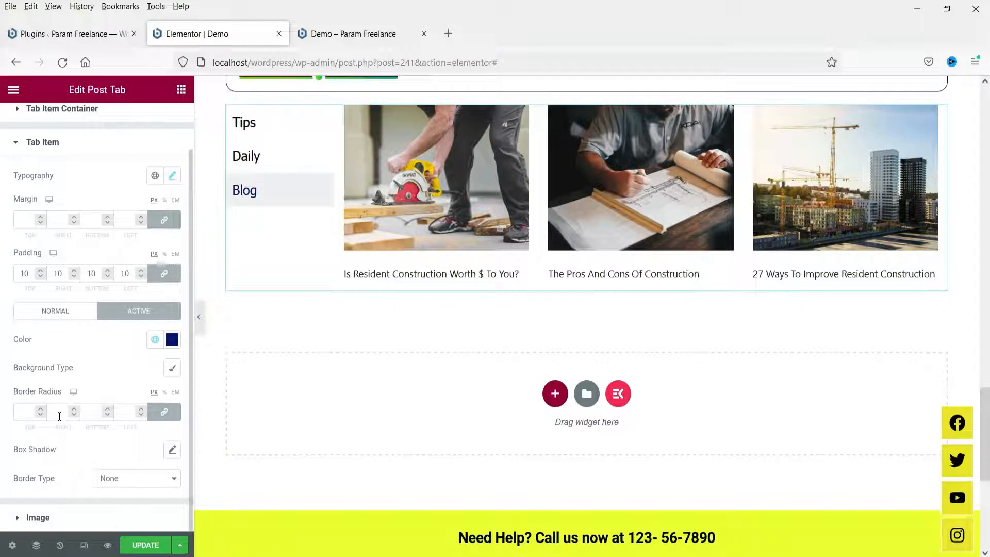
- Give the active tab item a classic dark blue background with white text, using the global colors
left_click(172, 368)
scroll(120, 383, "down", 1)
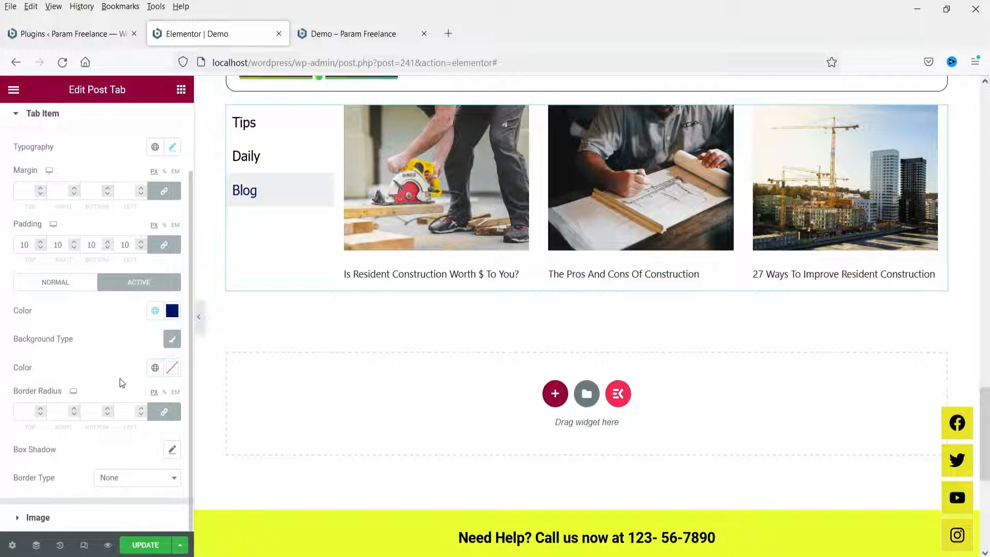
left_click(155, 367)
left_click(57, 292)
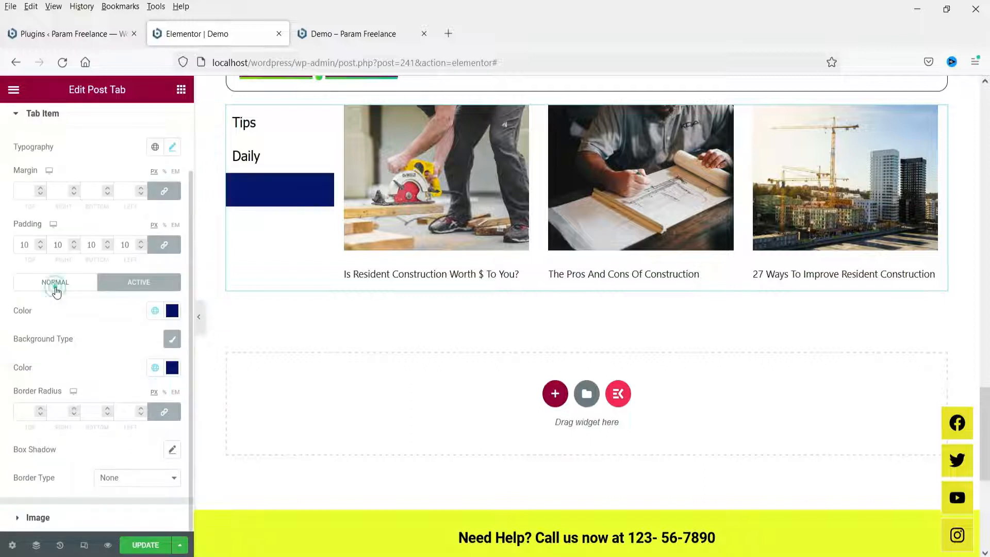
left_click(154, 311)
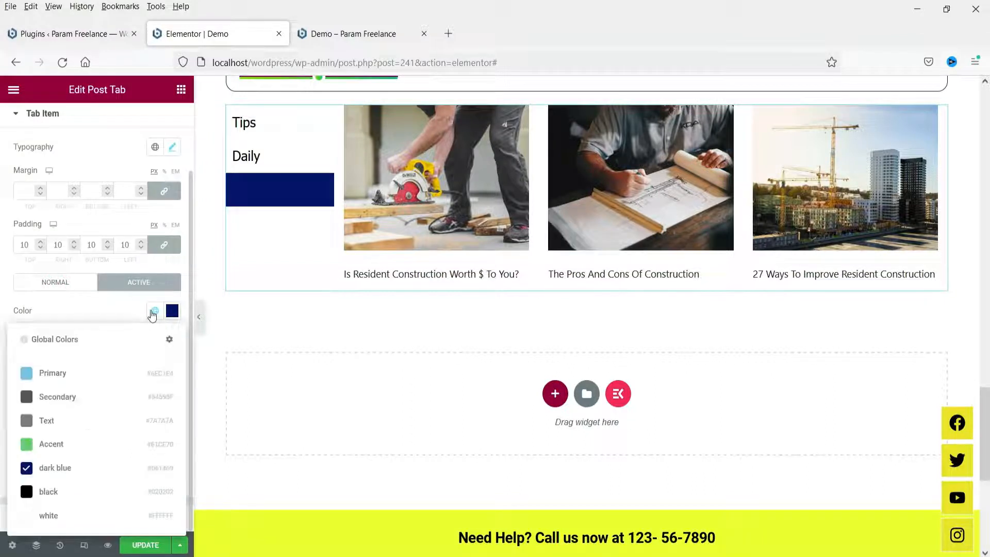
left_click(48, 518)
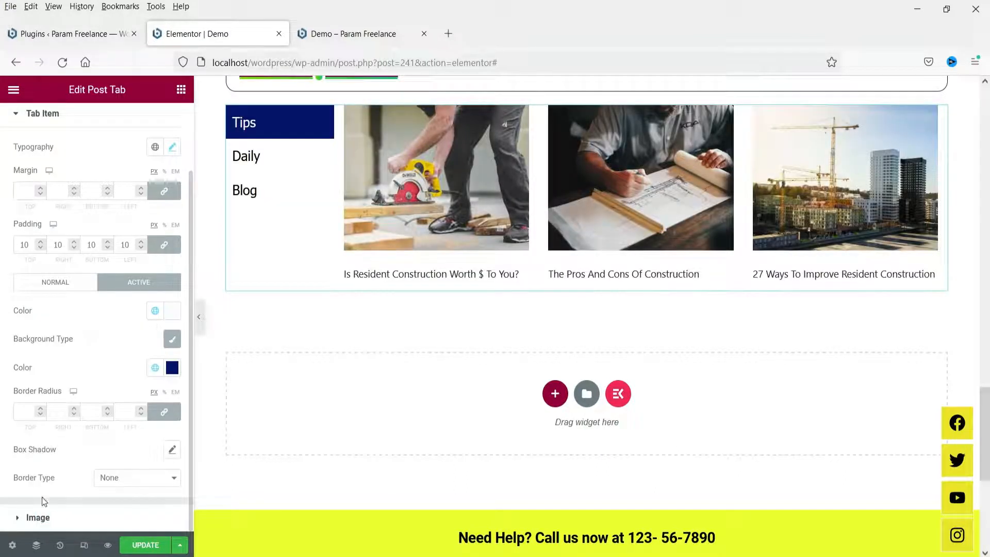
- Give the normal tab items a classic background in dark red #660E0E and set their text to the global white
left_click(72, 287)
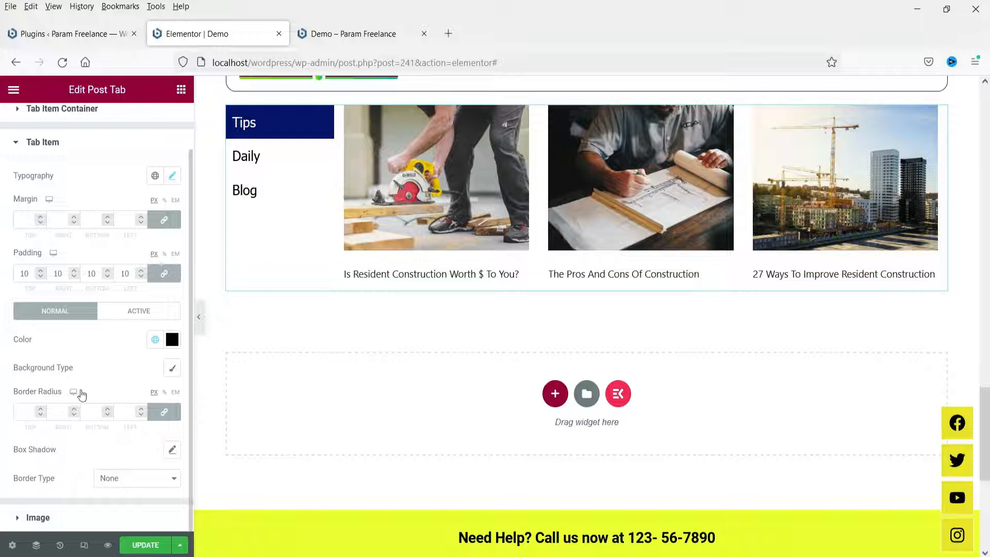
left_click(172, 368)
left_click(156, 396)
left_click(172, 396)
left_click(152, 272)
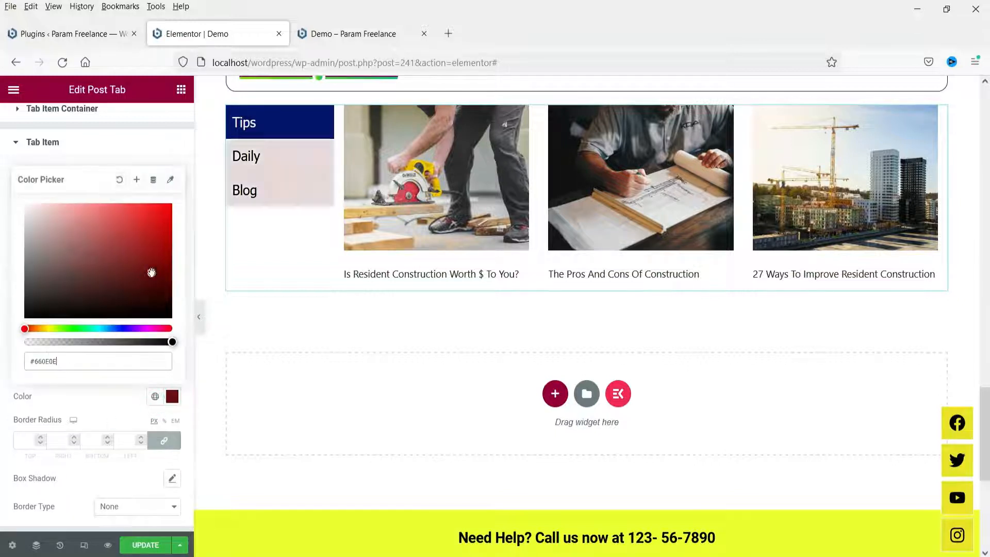
left_click(103, 402)
left_click(155, 339)
left_click(59, 306)
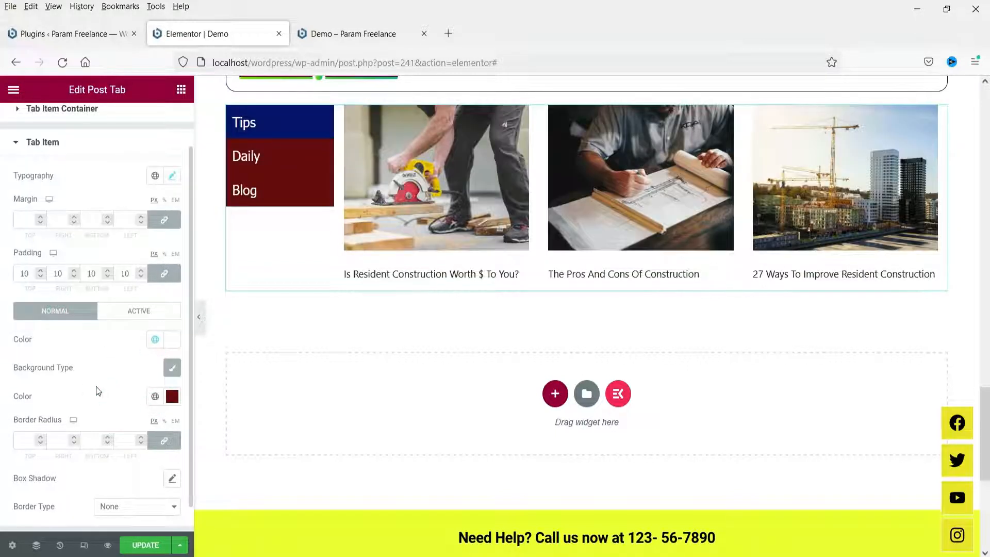
- Set the normal tab items' border radius to 5 px on all corners and their border type to Solid
scroll(94, 378, "down", 1)
left_click(25, 411)
type("5")
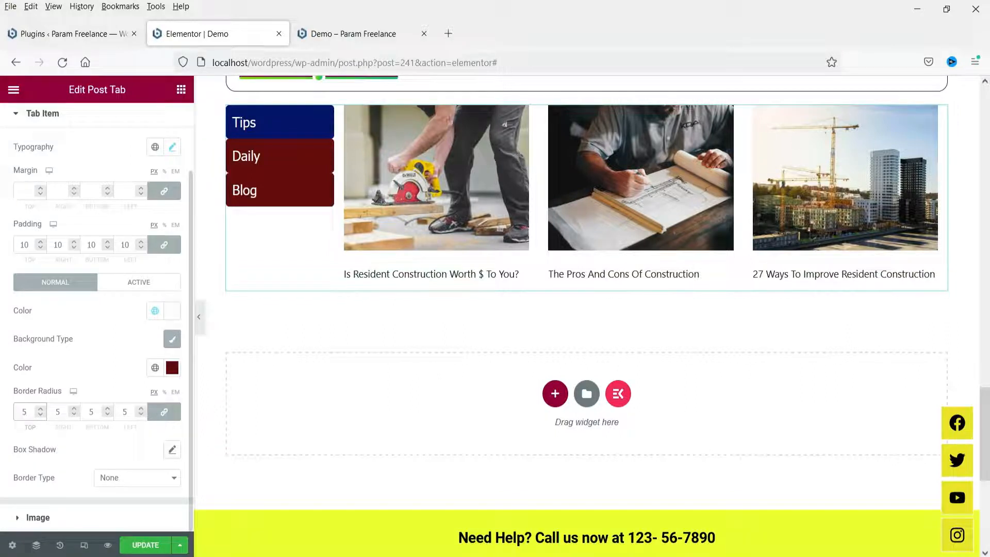
left_click(137, 477)
left_click(125, 396)
scroll(103, 407, "down", 1)
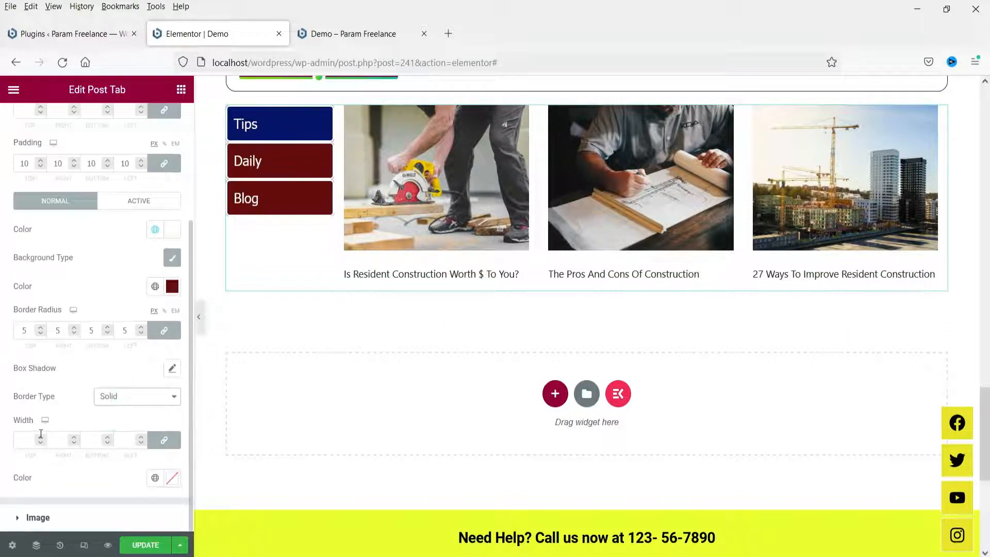
- Try the Nav Content Alignment options in the Image style settings, choose Center, and update the page
left_click(38, 517)
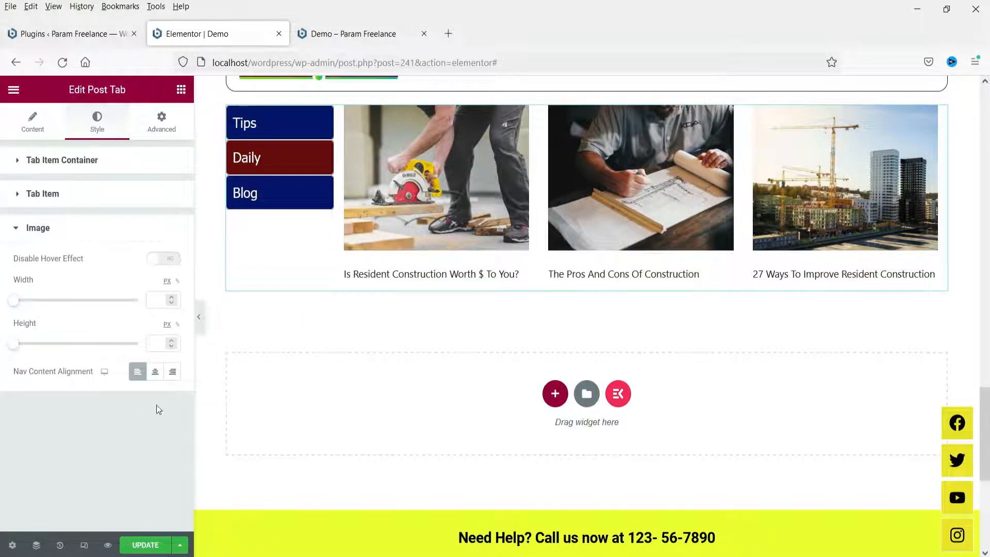
left_click(155, 377)
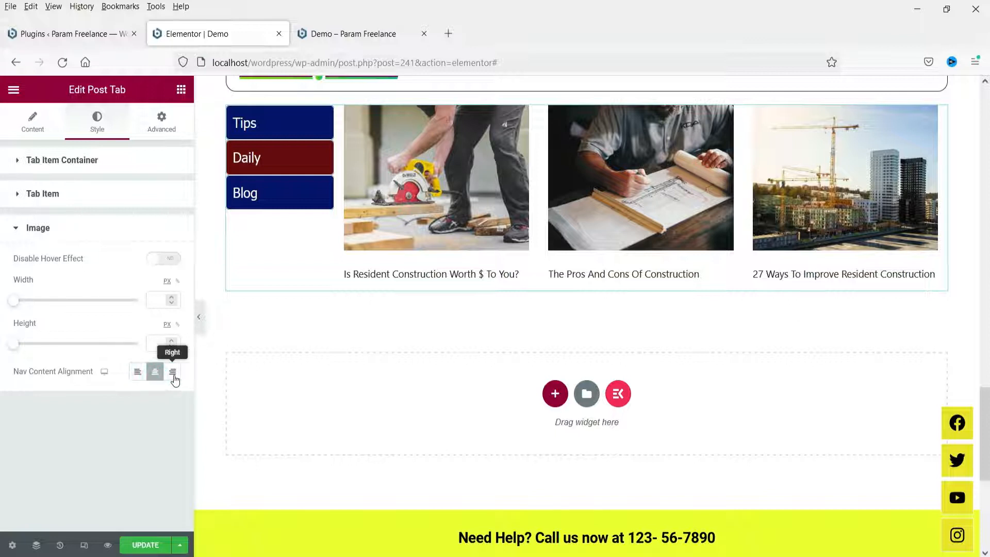
left_click(174, 375)
left_click(157, 373)
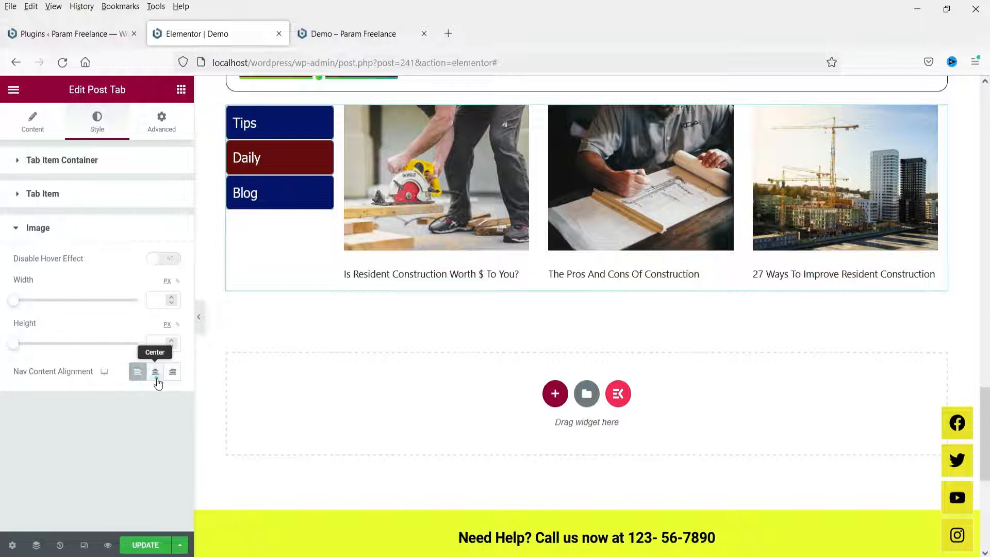
left_click(156, 377)
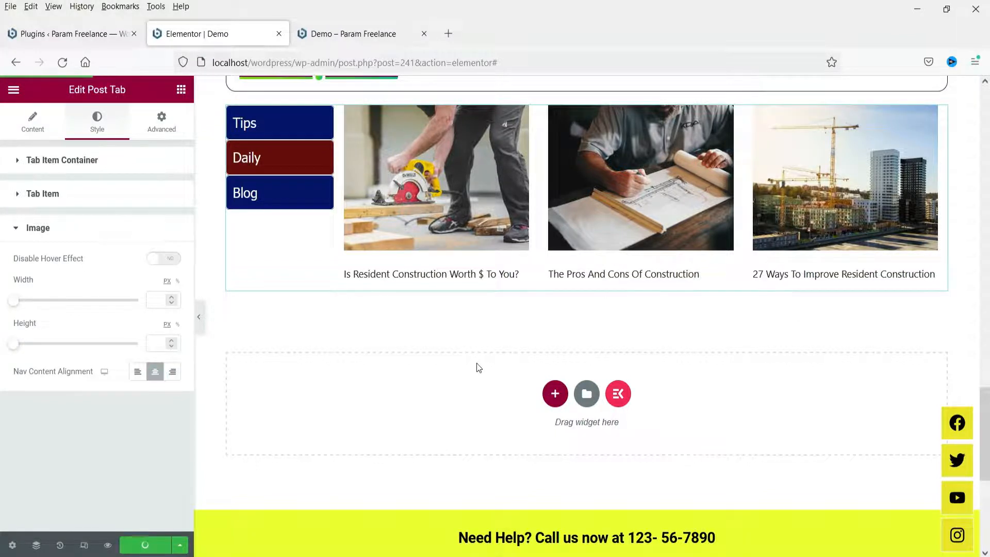
- Reload the live Demo page and test the Post Tab by switching to the Daily and Blog categories
left_click(349, 43)
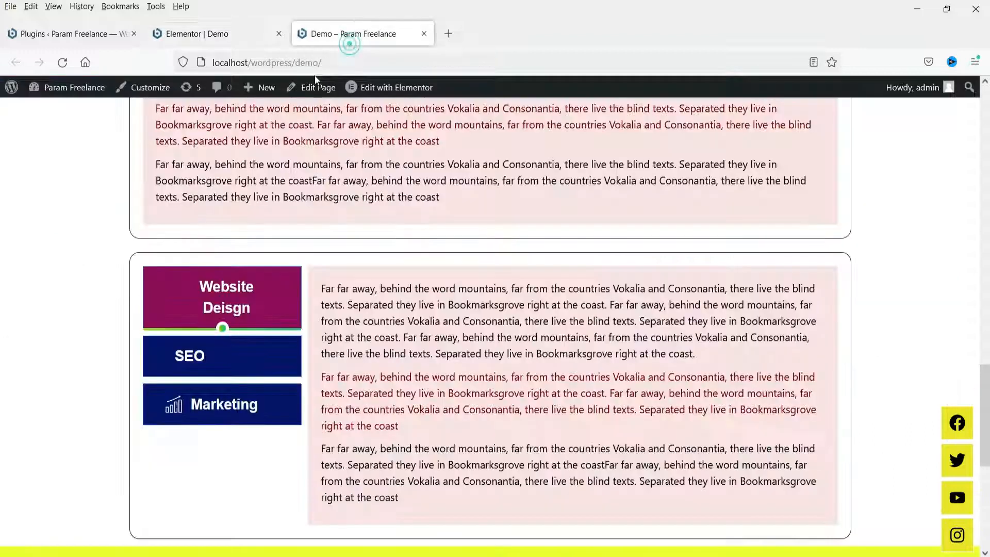
left_click(62, 62)
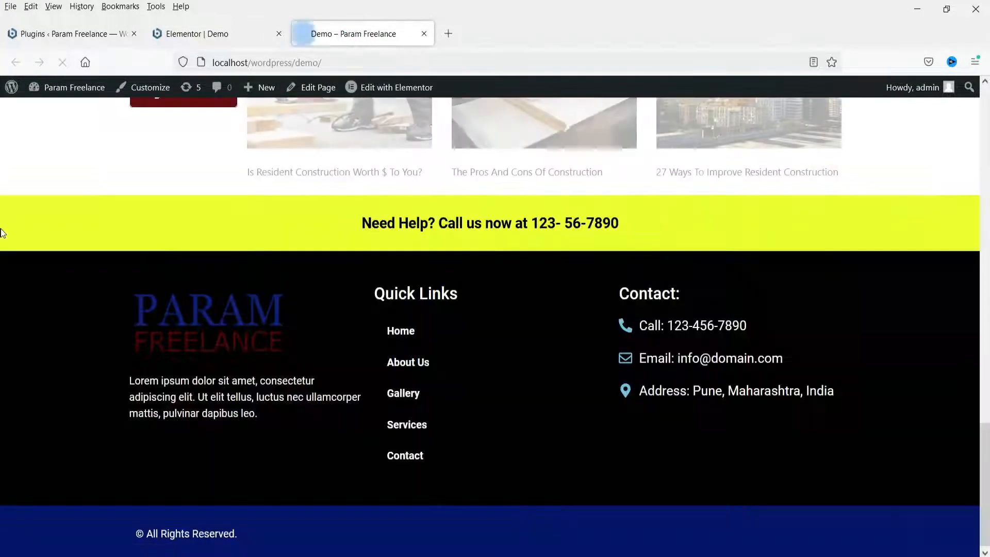
scroll(3, 248, "down", 3)
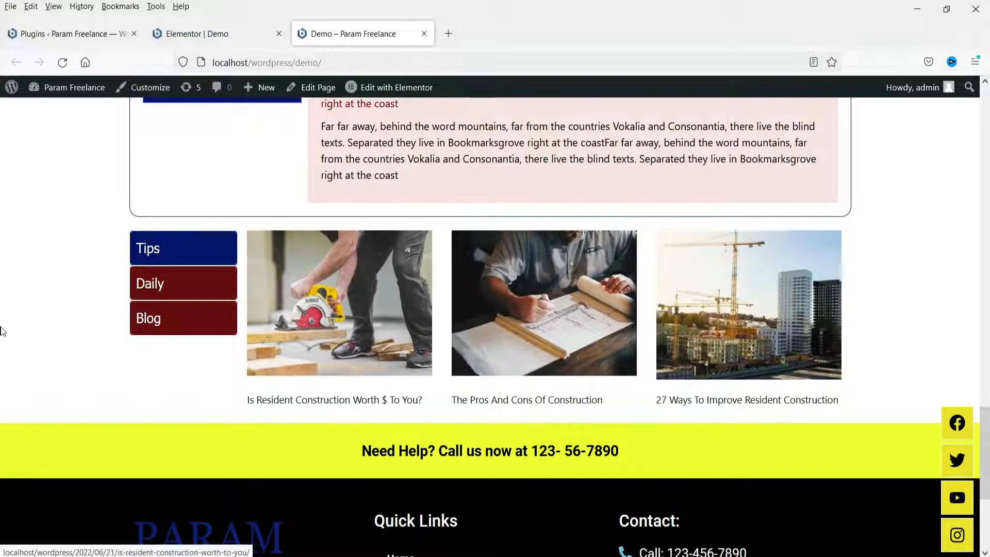
left_click(161, 287)
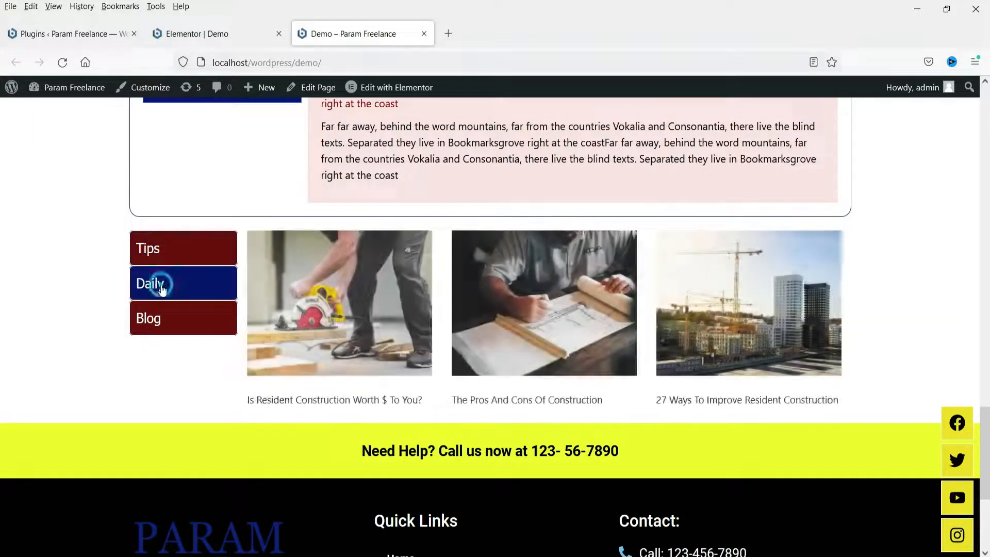
left_click(184, 322)
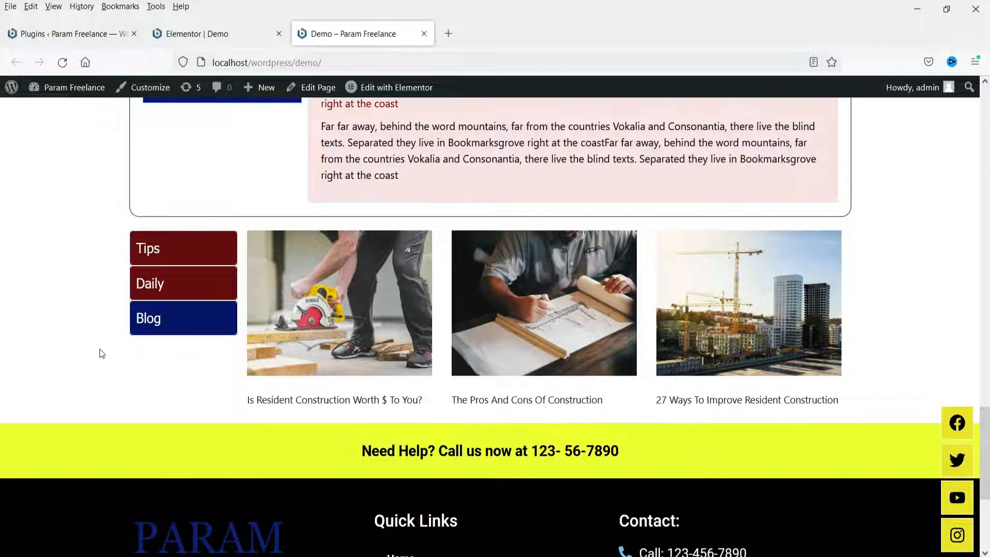
- Return to the Elementor editor, set the Post Tab's post count to 7, and switch back to the live Demo page
left_click(217, 32)
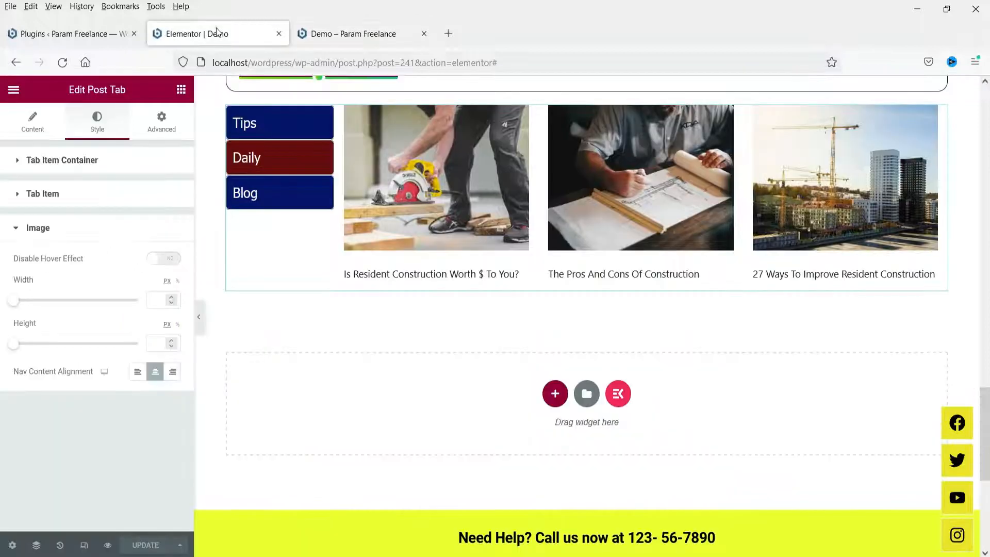
left_click(31, 124)
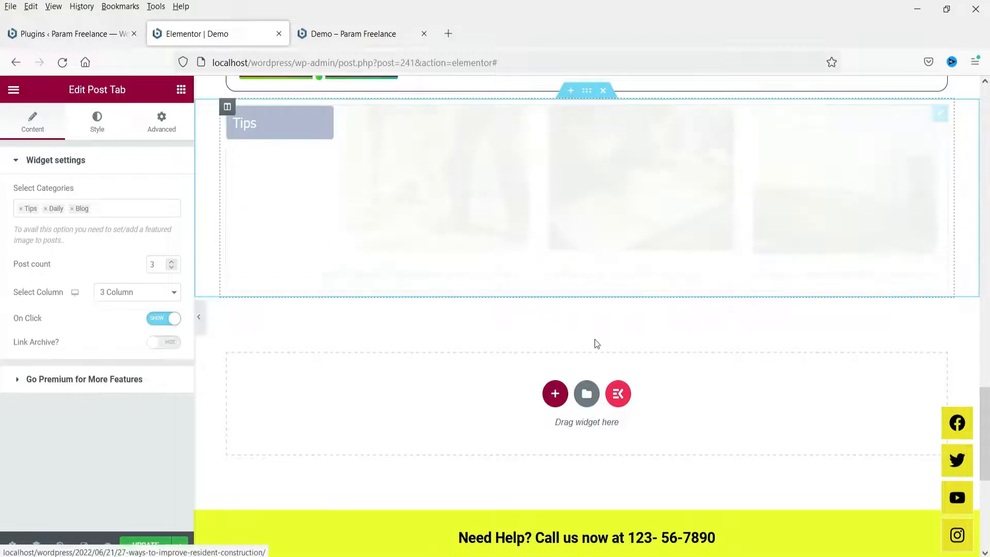
left_click(172, 261)
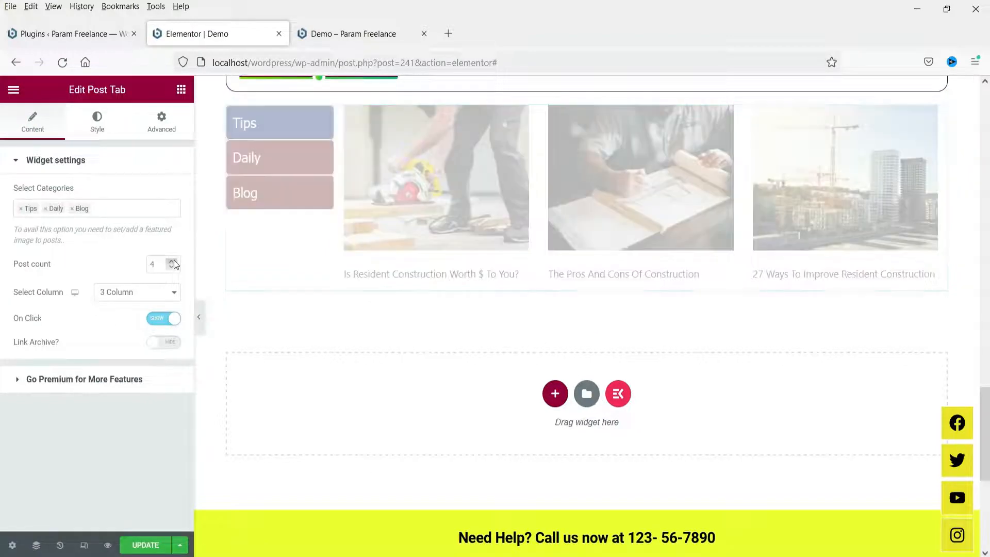
left_click(172, 261)
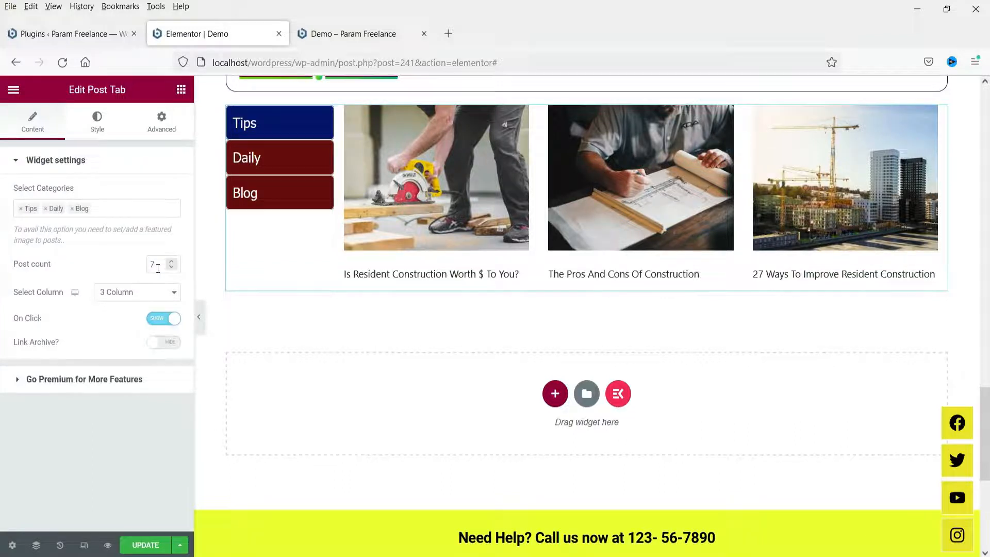
key("ctrl+Tab")
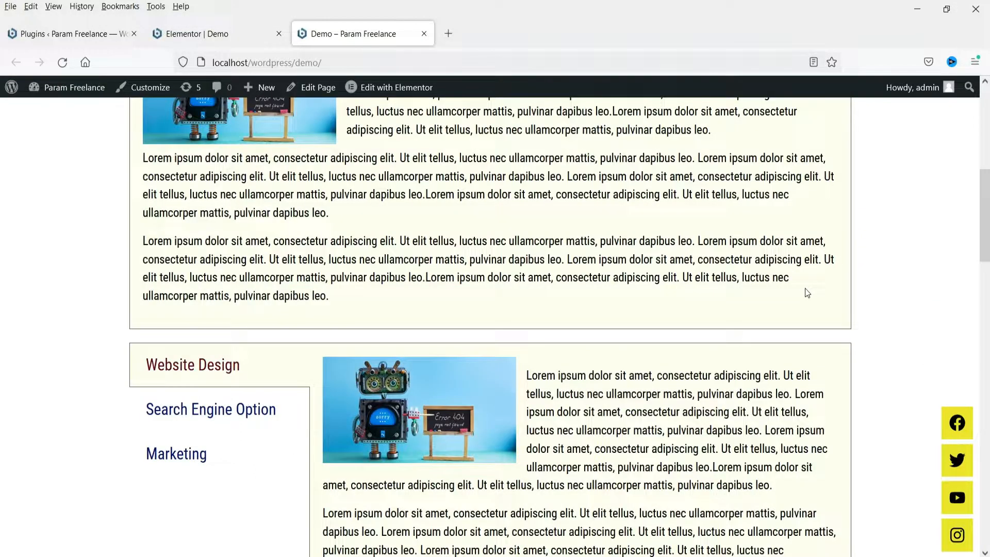